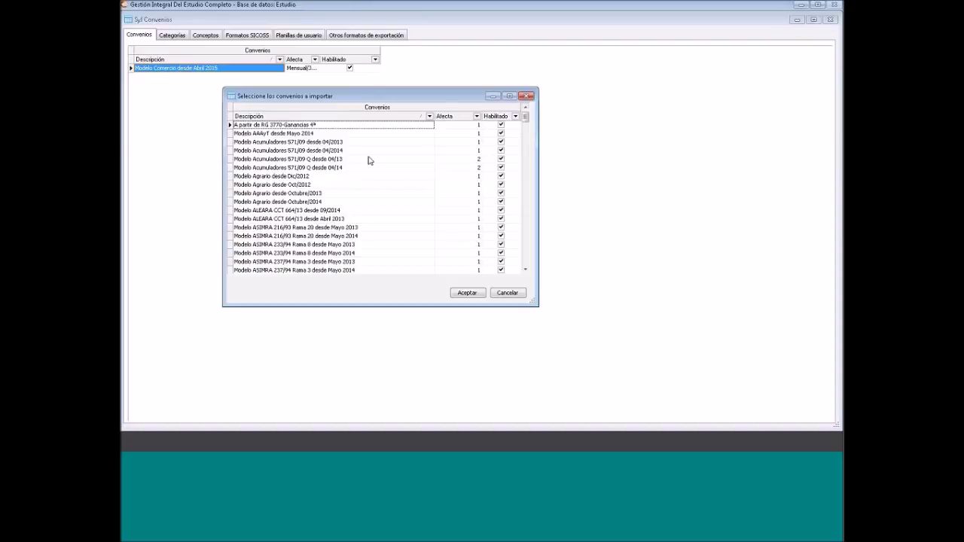
# Look through the agreement models available for import, then close the selection list and the Convenios window without importing
pyautogui.scroll(-7, 530, 145)
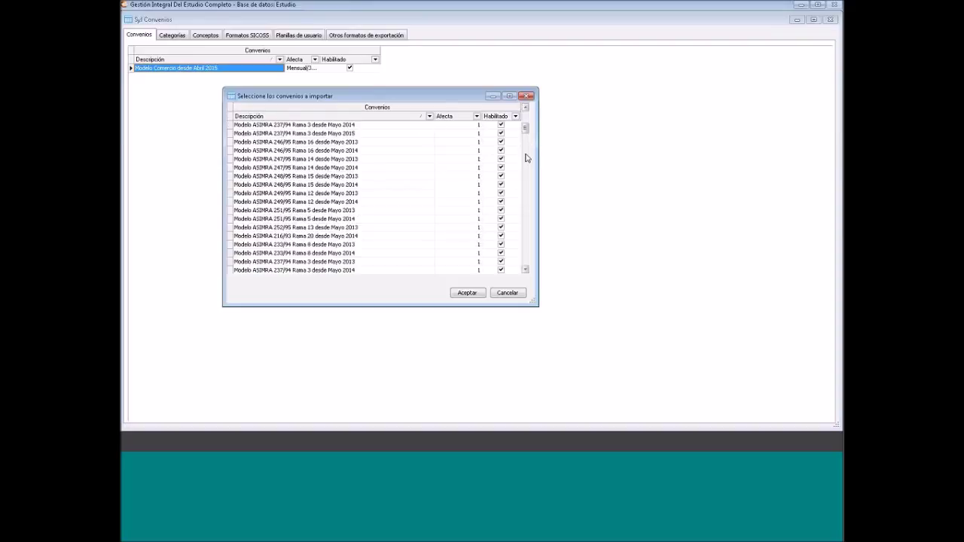
pyautogui.scroll(-5, 529, 181)
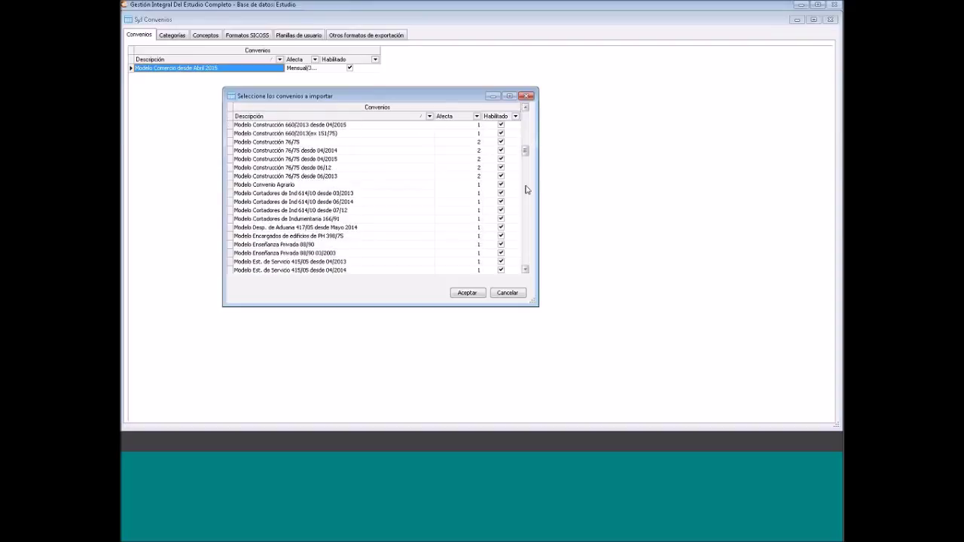
pyautogui.scroll(-5, 528, 202)
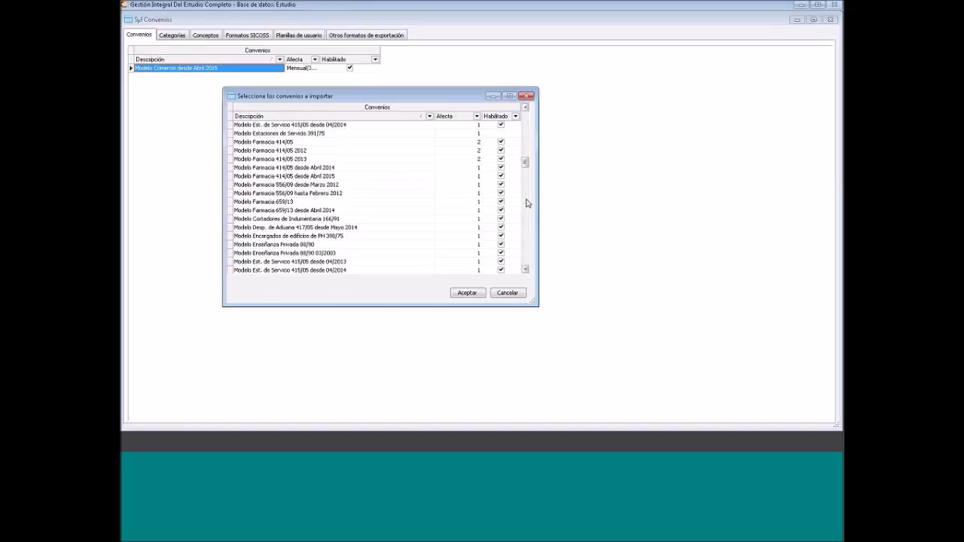
pyautogui.scroll(-8, 527, 203)
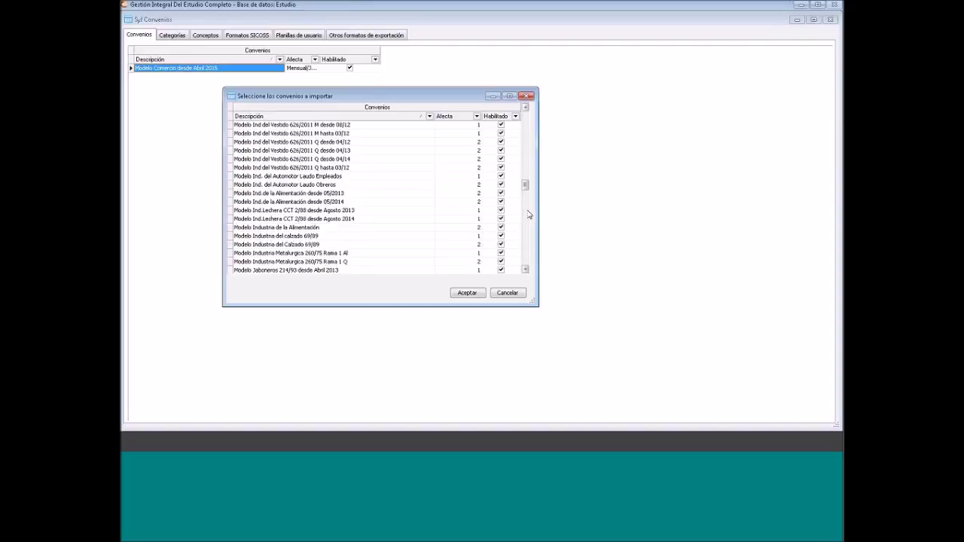
pyautogui.scroll(-6, 530, 214)
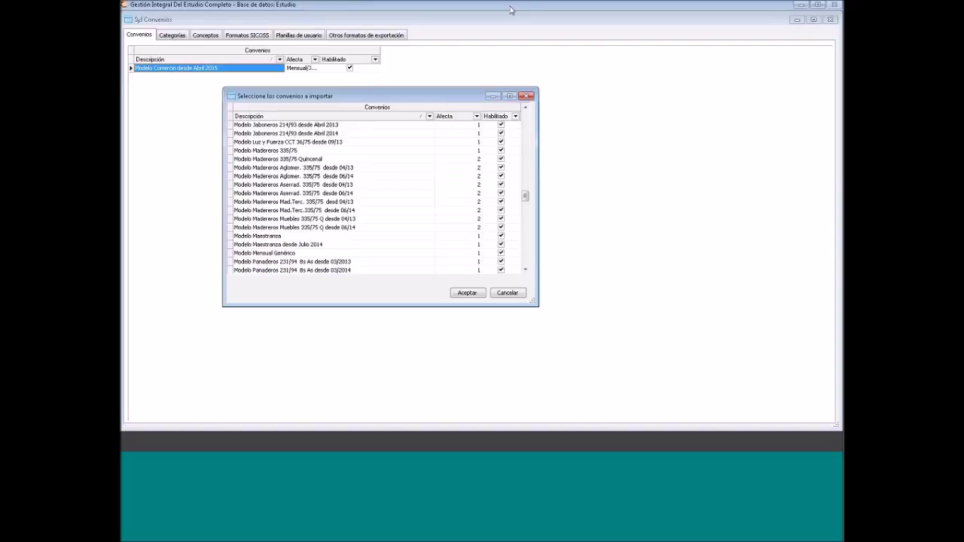
pyautogui.click(689, 14)
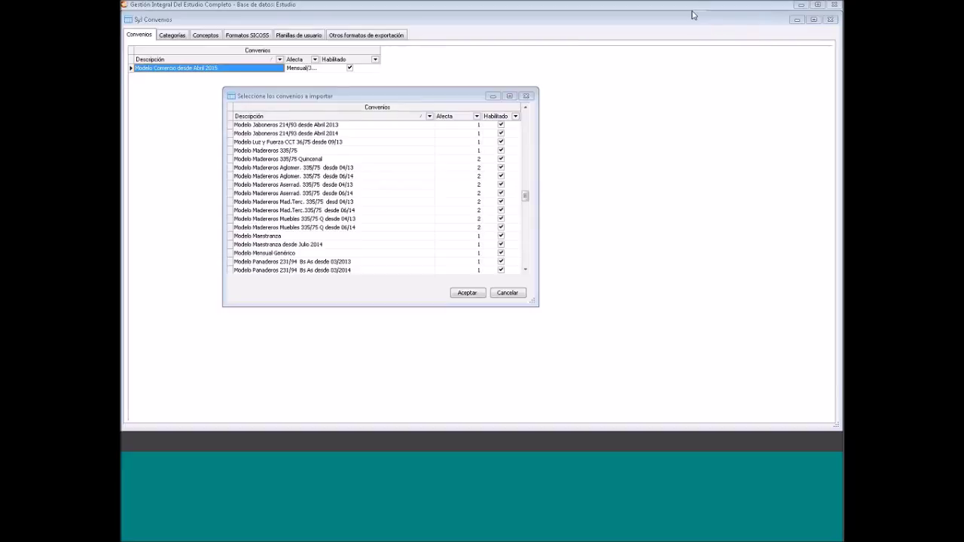
pyautogui.click(666, 58)
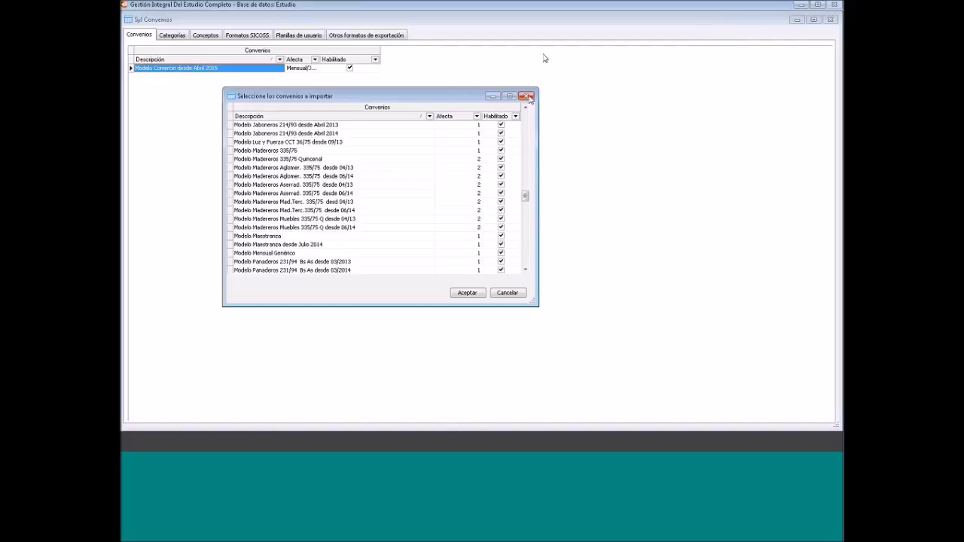
pyautogui.click(526, 97)
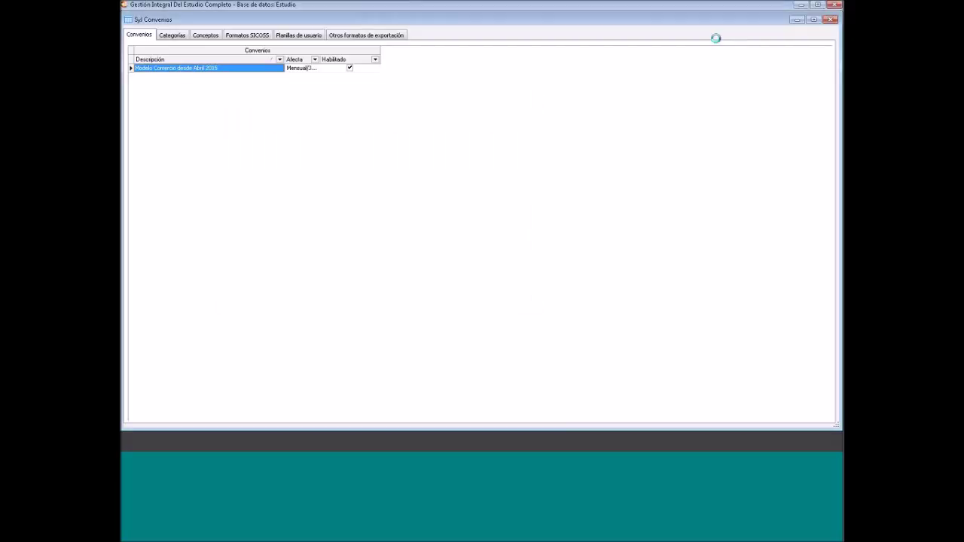
pyautogui.click(830, 21)
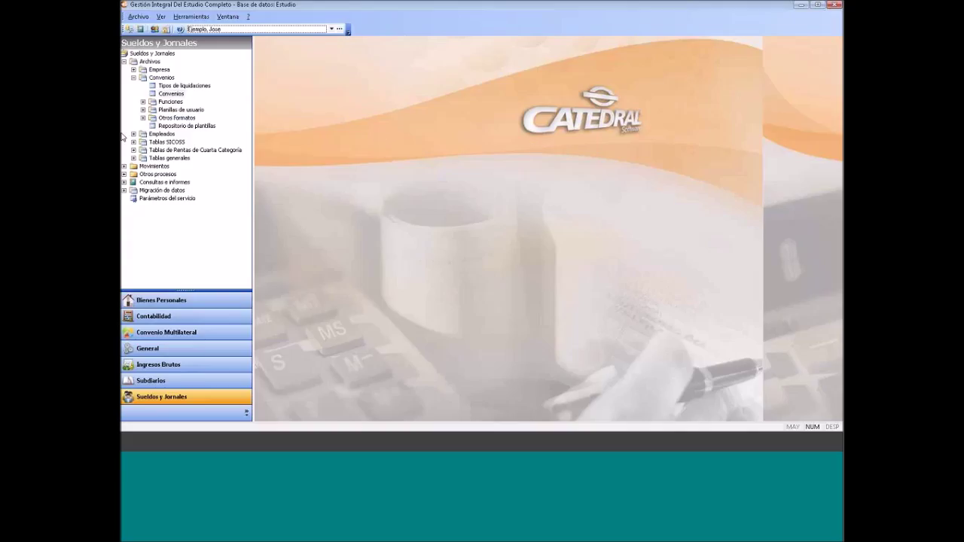
# Open the Convenios list under Archivos and bring up the agreements available for import from the repository
pyautogui.click(133, 78)
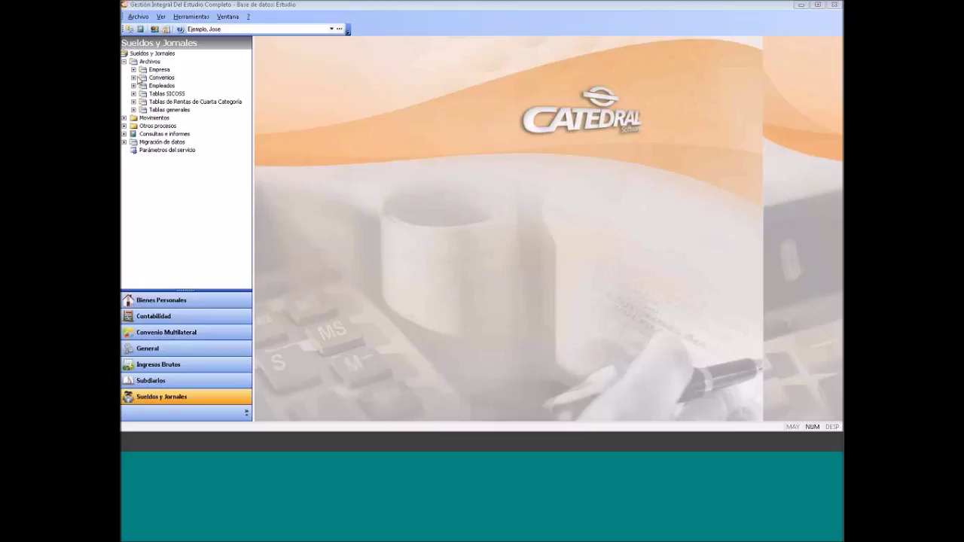
pyautogui.click(134, 79)
pyautogui.click(171, 93)
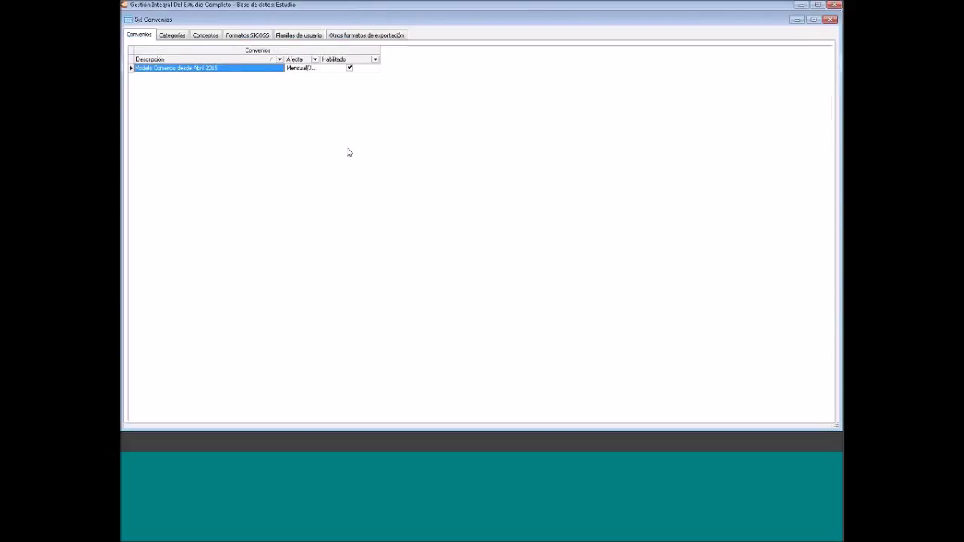
pyautogui.rightClick(272, 115)
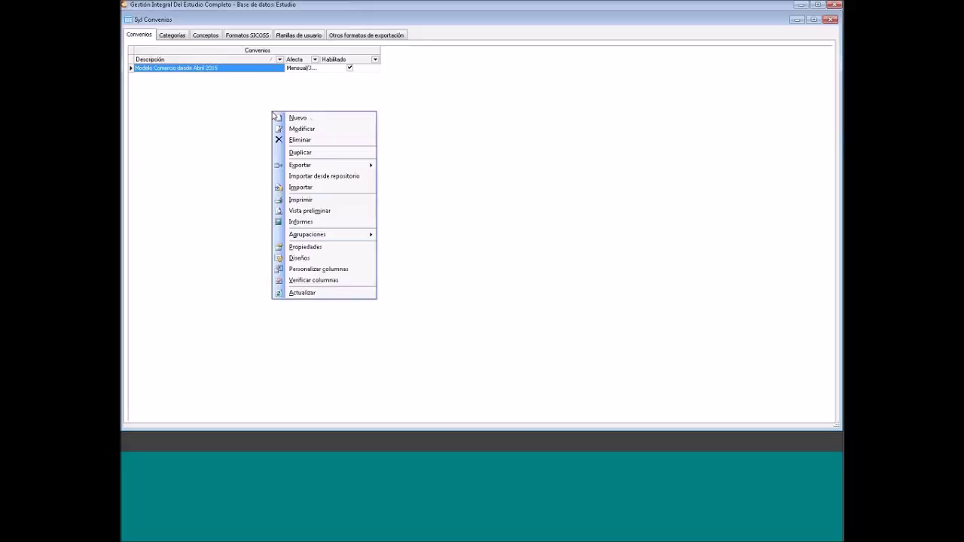
pyautogui.click(318, 177)
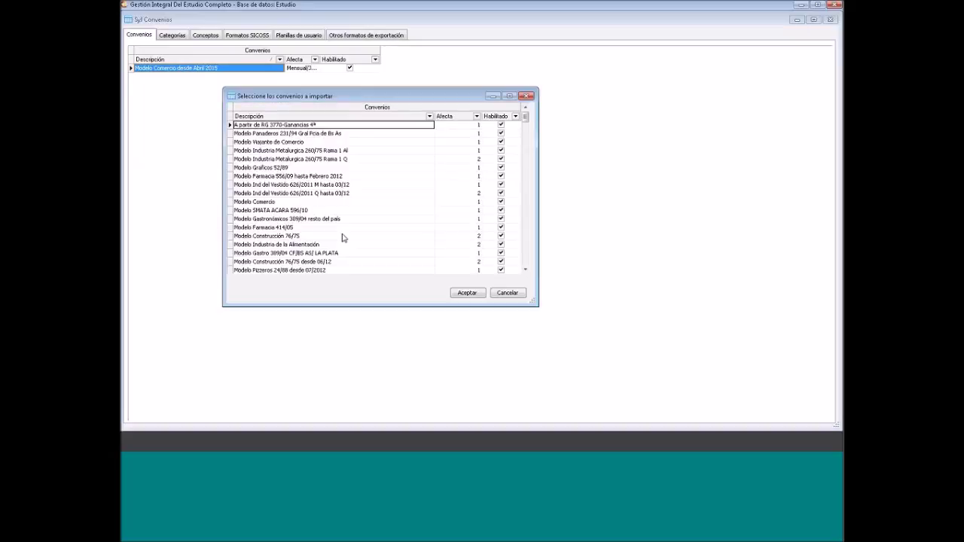
# Sort the repository agreements by description and import Modelo Mensual Genérico
pyautogui.click(284, 118)
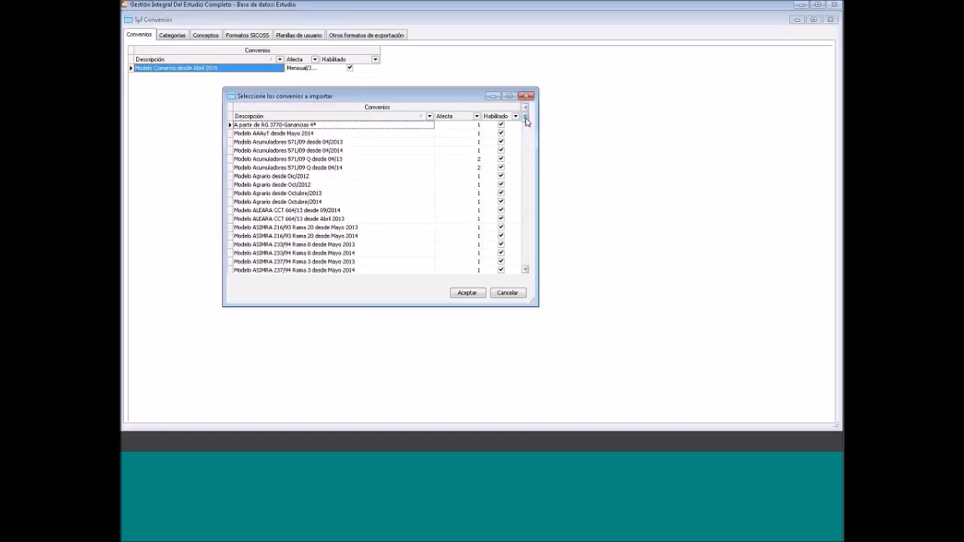
pyautogui.moveTo(527, 122); pyautogui.dragTo(530, 172)
pyautogui.scroll(-4, 442, 222)
pyautogui.scroll(-4, 442, 223)
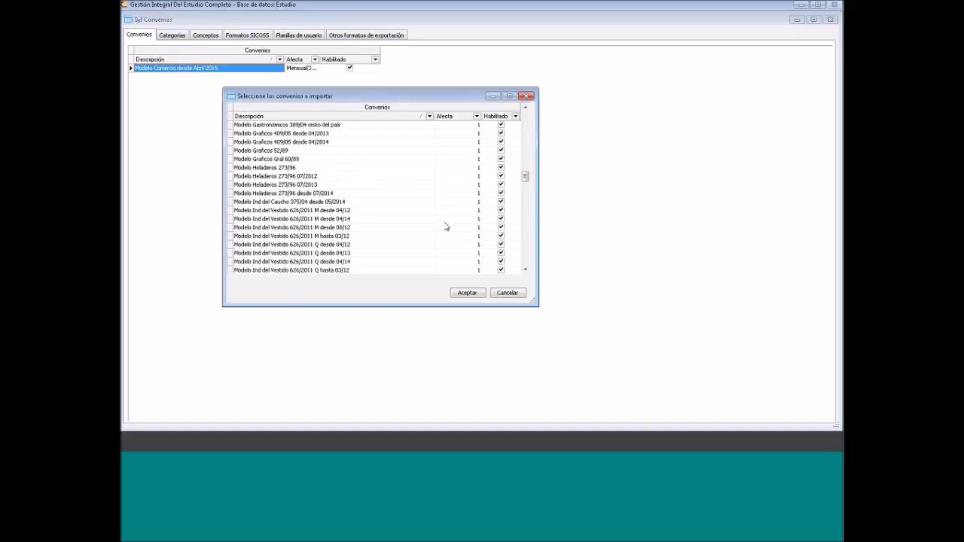
pyautogui.click(526, 215)
pyautogui.click(526, 215)
pyautogui.click(286, 201)
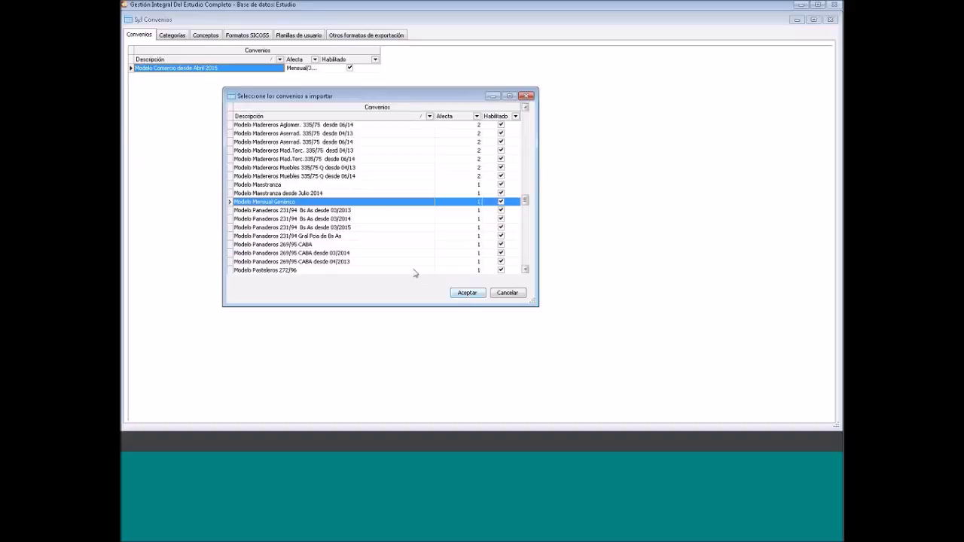
pyautogui.click(468, 294)
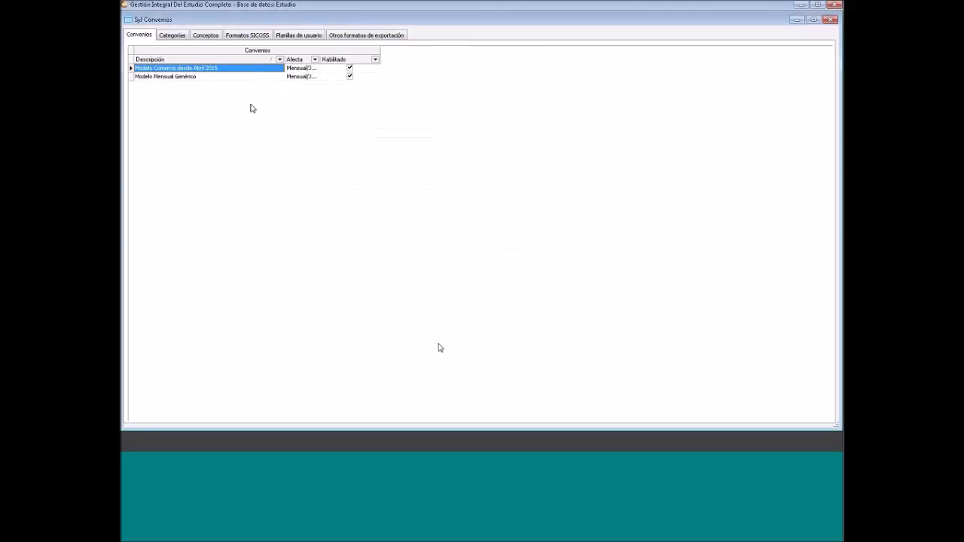
# In the Modelo Mensual Genérico agreement, rename the Administrativo category to Categoria 1 and set its Básico to 8000
pyautogui.click(206, 78)
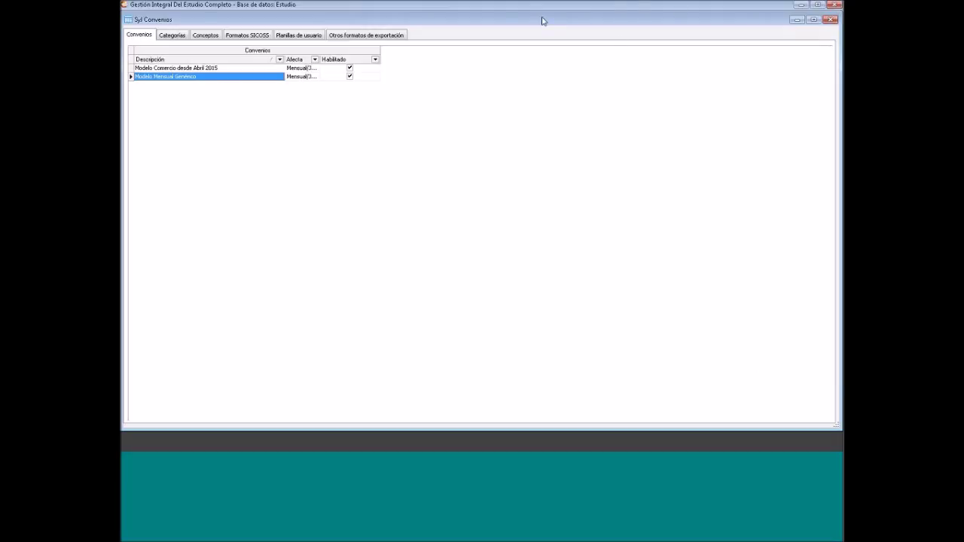
pyautogui.click(495, 17)
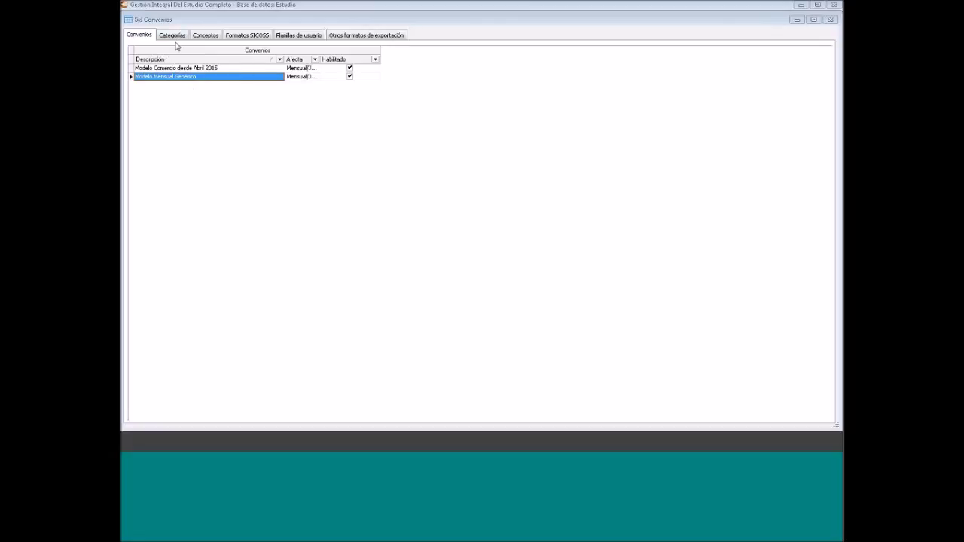
pyautogui.click(206, 35)
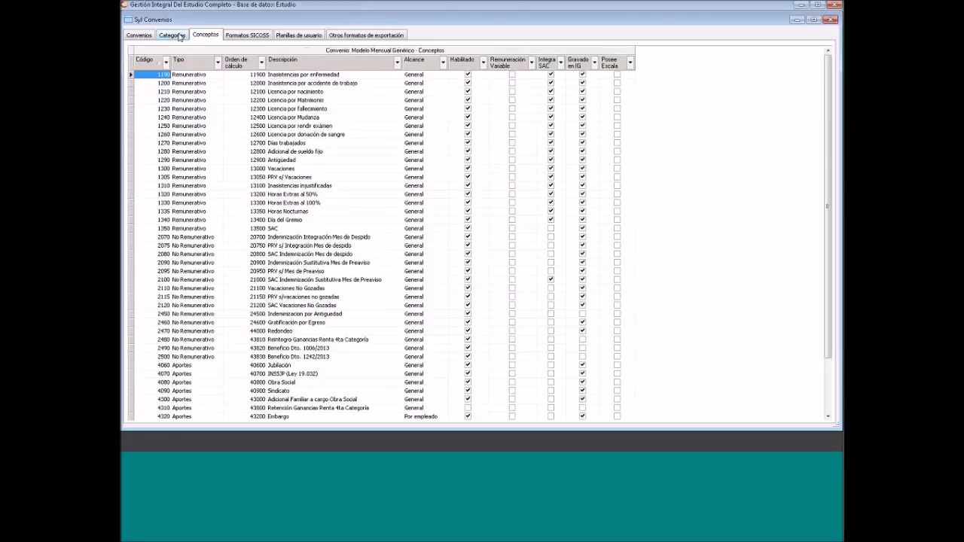
pyautogui.click(173, 35)
pyautogui.doubleClick(201, 78)
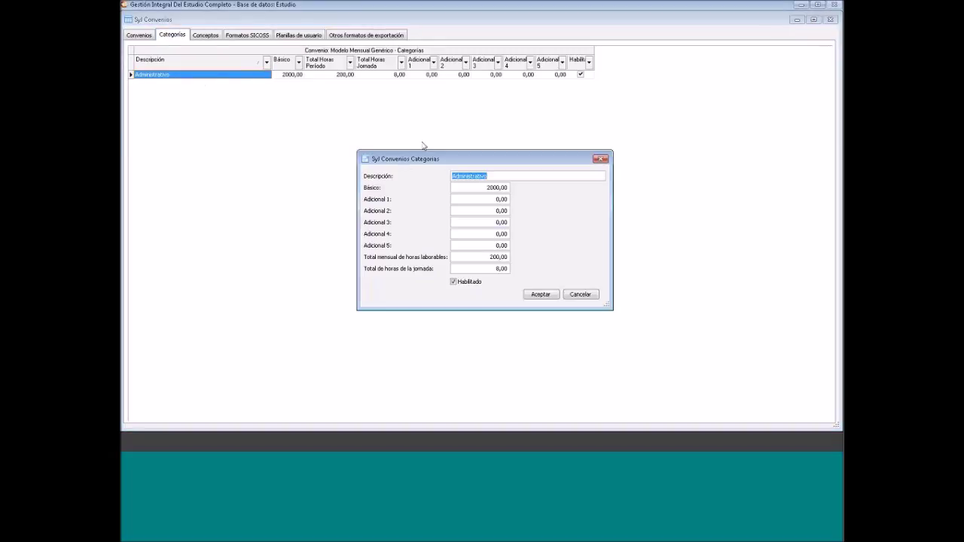
pyautogui.write('Categoria 1')
pyautogui.press('Tab')
pyautogui.write('8000,')
pyautogui.click(541, 294)
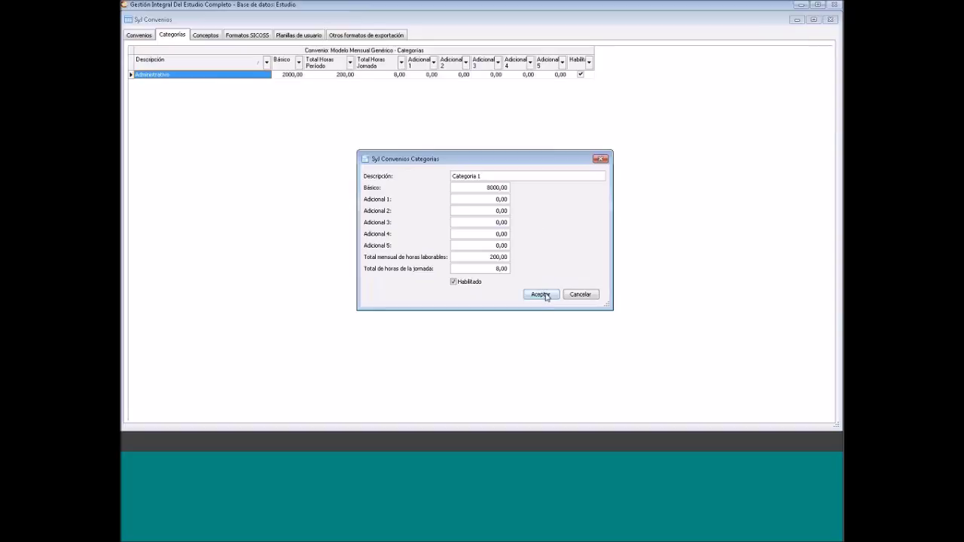
# Add a category named Categoria 2 with Básico 9000, 200 monthly working hours and an 8-hour workday
pyautogui.rightClick(236, 121)
pyautogui.click(276, 128)
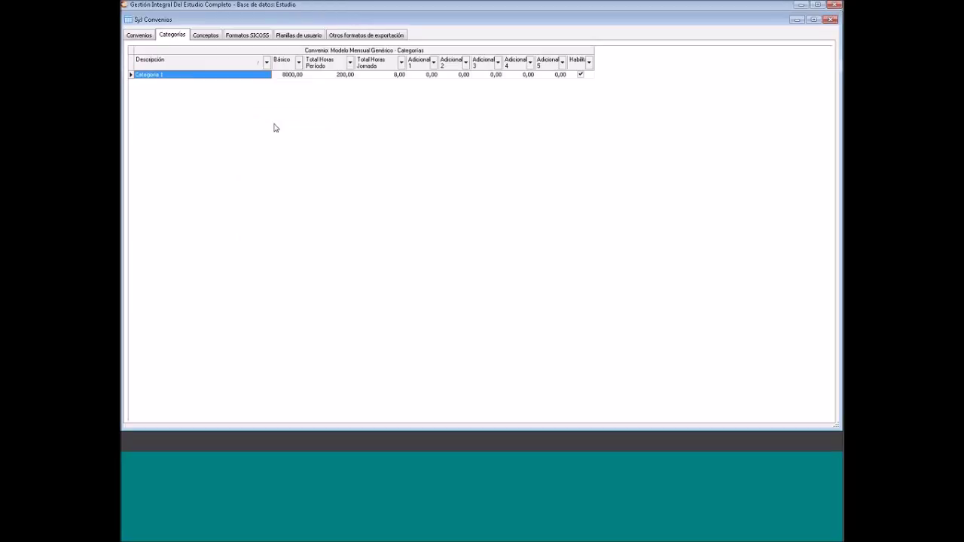
pyautogui.write('Categoria 2')
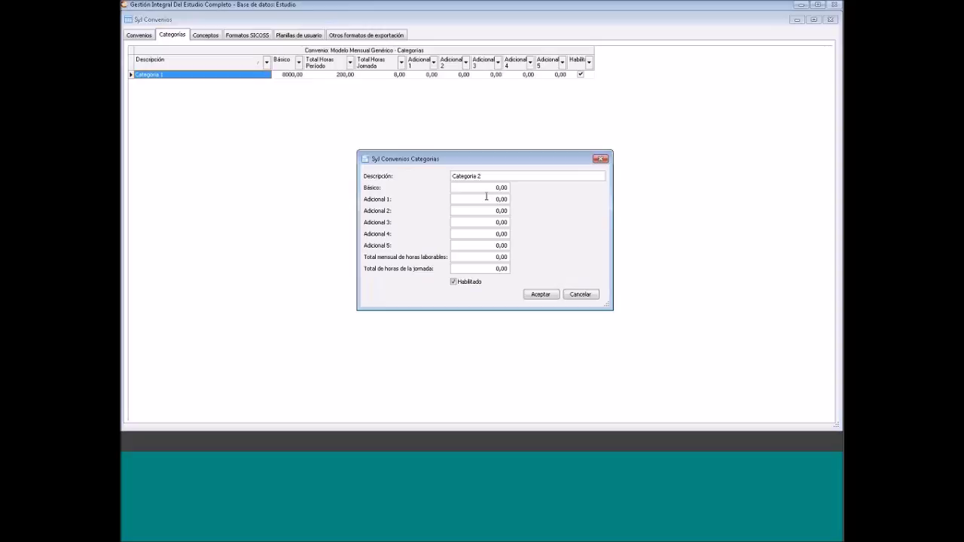
pyautogui.press('Tab')
pyautogui.write('9000')
pyautogui.press('Tab')
pyautogui.write('200')
pyautogui.press('Tab')
pyautogui.write('8')
pyautogui.click(534, 299)
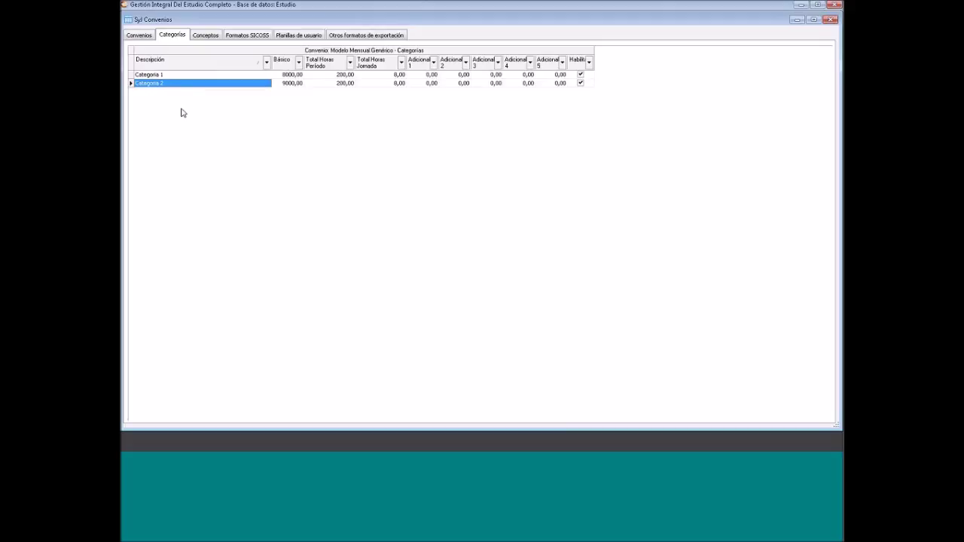
# Examine the list of concepts belonging to the Modelo Mensual Genérico agreement
pyautogui.click(201, 40)
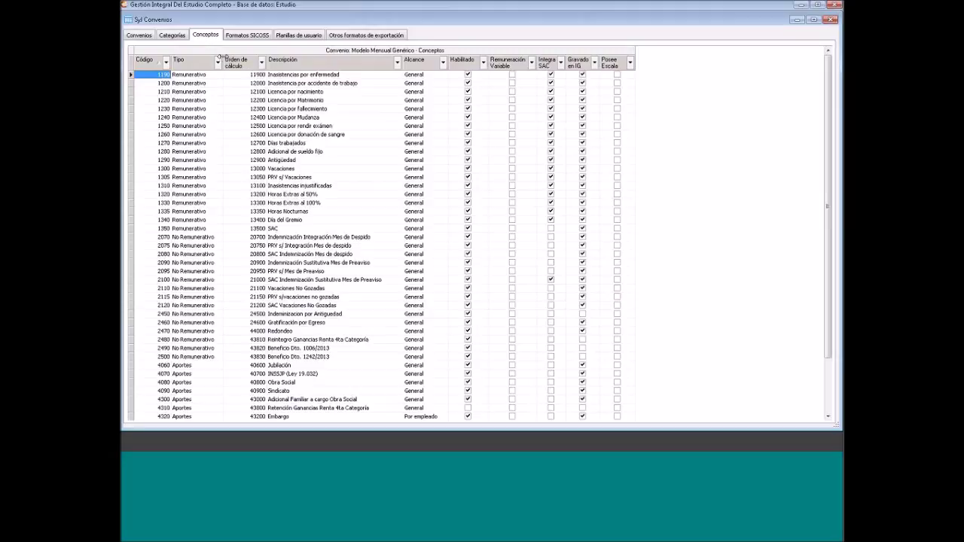
pyautogui.click(305, 74)
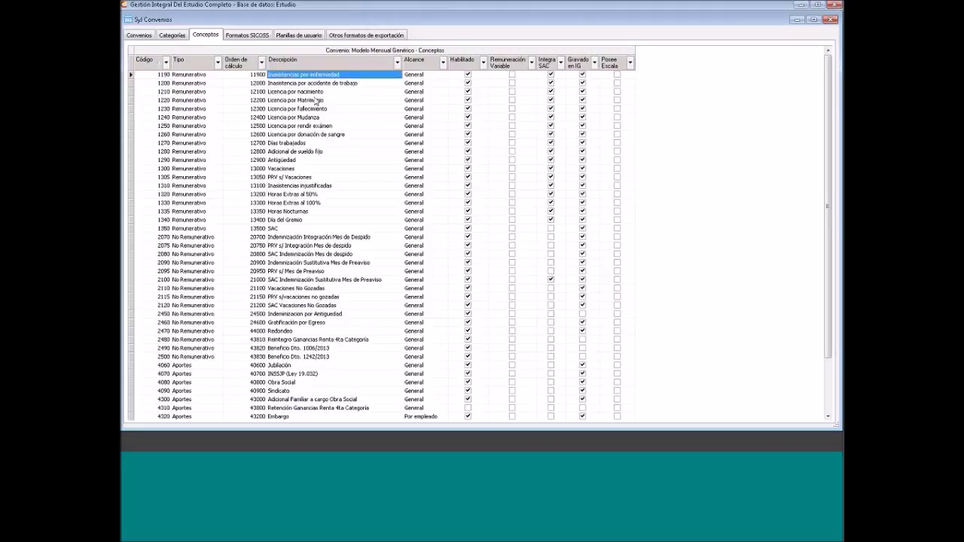
pyautogui.press('Down')
pyautogui.press('Down')
pyautogui.press('Down')
pyautogui.press('Down')
pyautogui.press('Down')
pyautogui.scroll(-1, 324, 151)
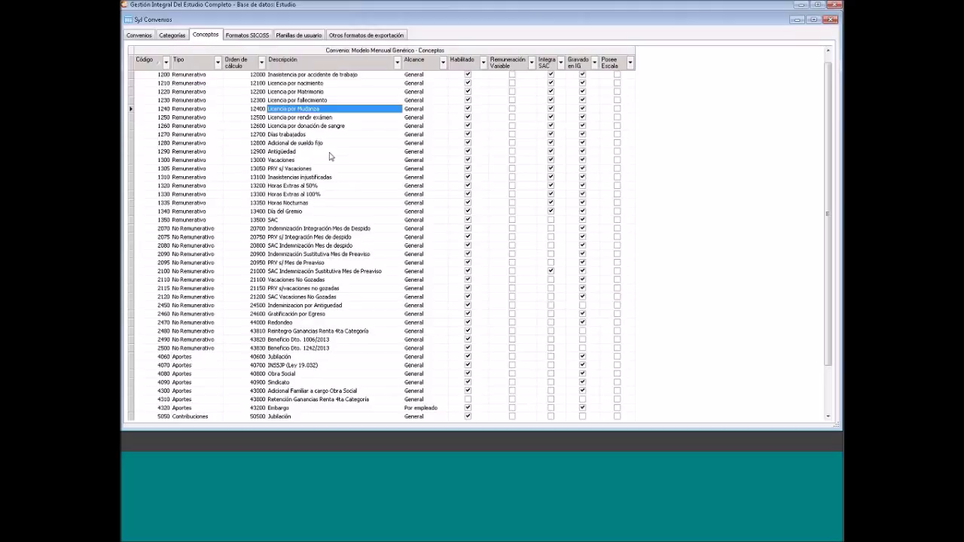
# Start a new concept for the agreement with type Remunerativo and description Adelanto
pyautogui.press('F2')
pyautogui.rightClick(327, 152)
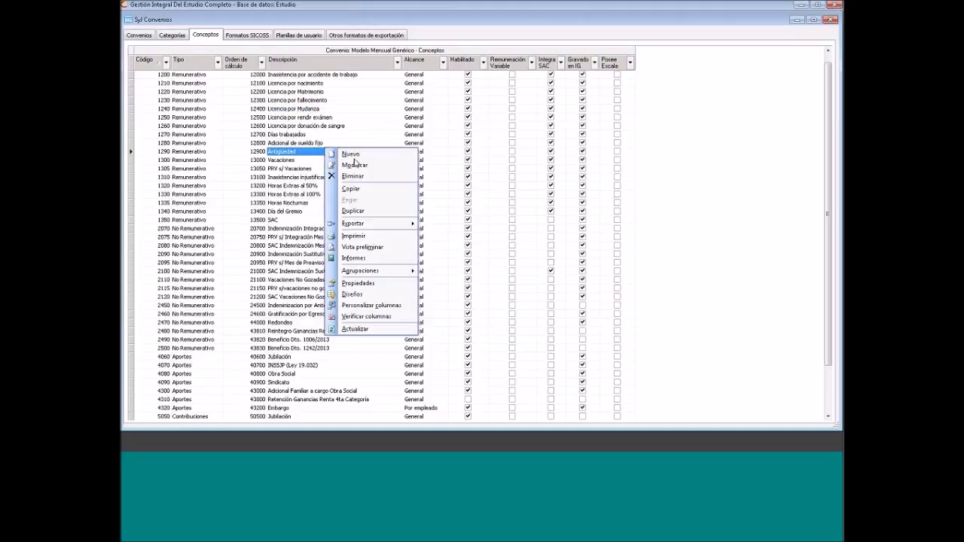
pyautogui.click(358, 155)
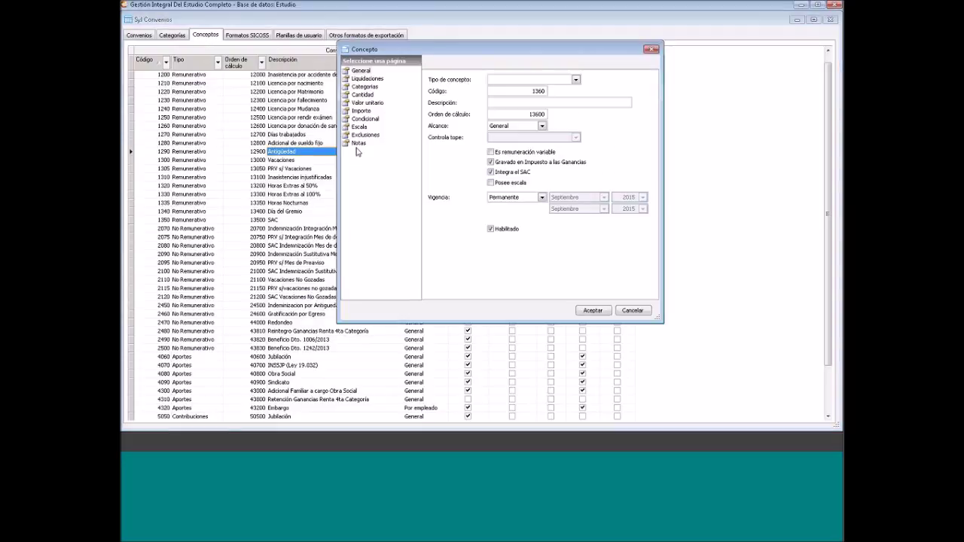
pyautogui.press('Down')
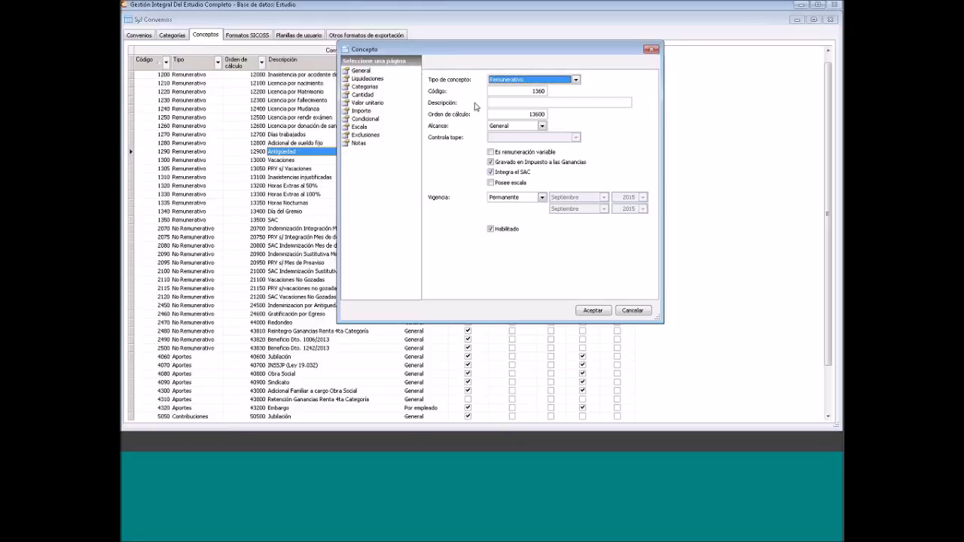
pyautogui.click(497, 103)
pyautogui.write('Adelanto')
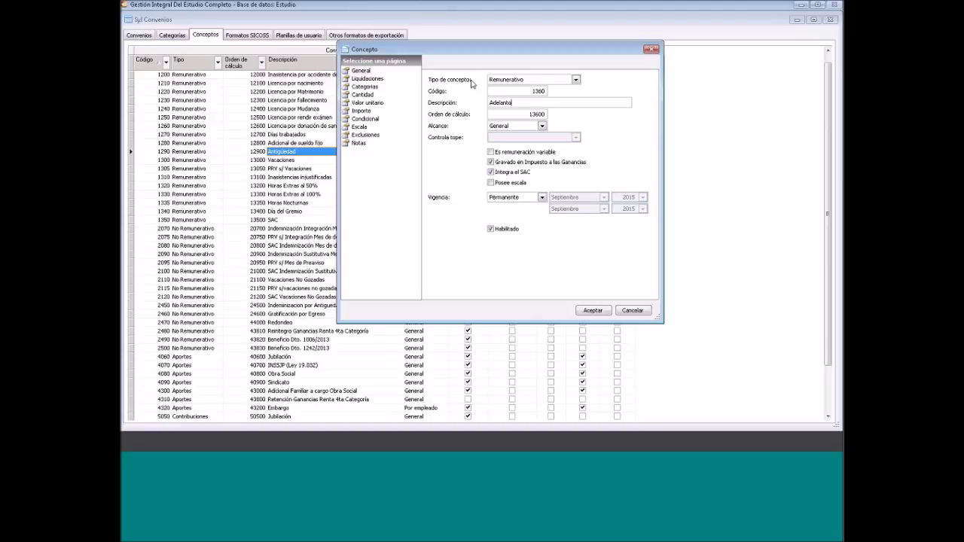
pyautogui.click(540, 80)
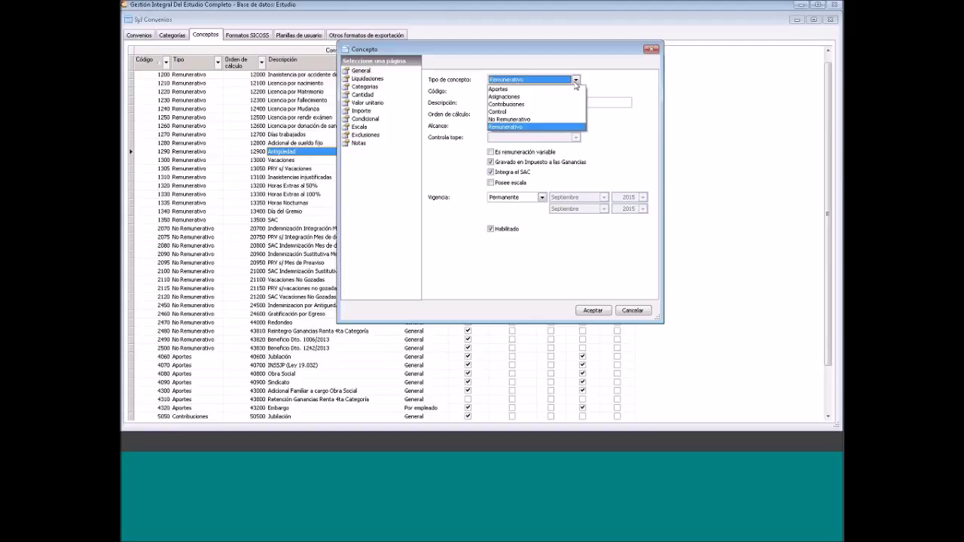
pyautogui.click(507, 128)
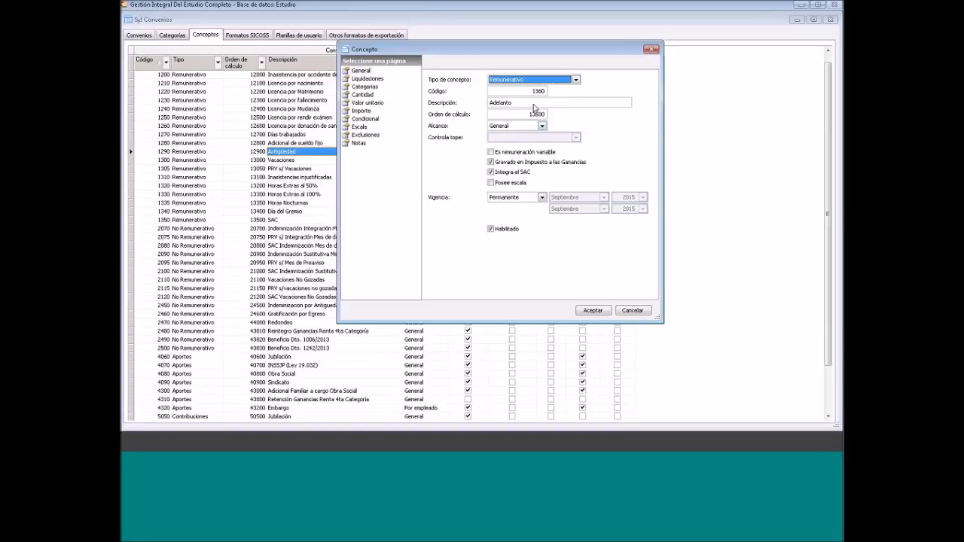
pyautogui.click(517, 103)
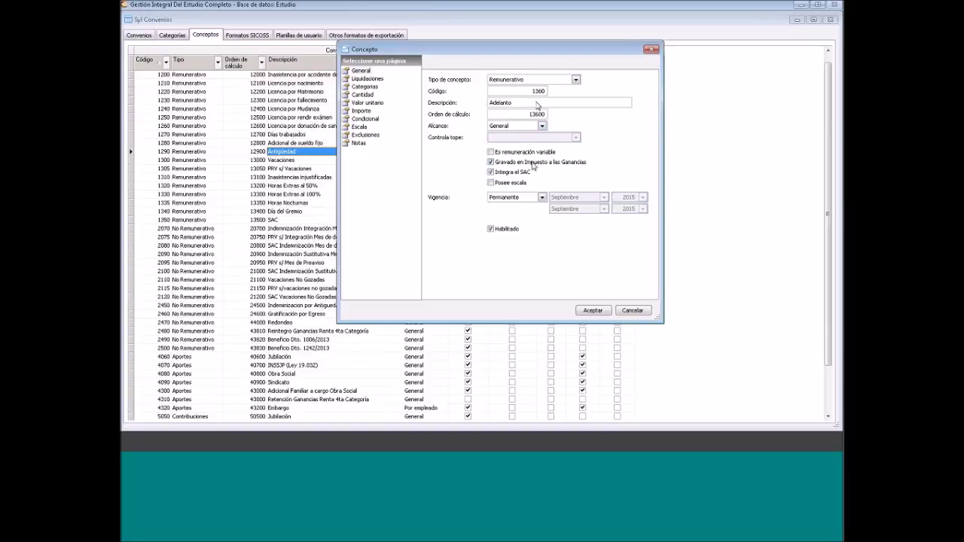
# Set the scope (Alcance) of the Adelanto concept to General
pyautogui.doubleClick(538, 90)
pyautogui.moveTo(527, 115); pyautogui.dragTo(552, 115)
pyautogui.click(540, 125)
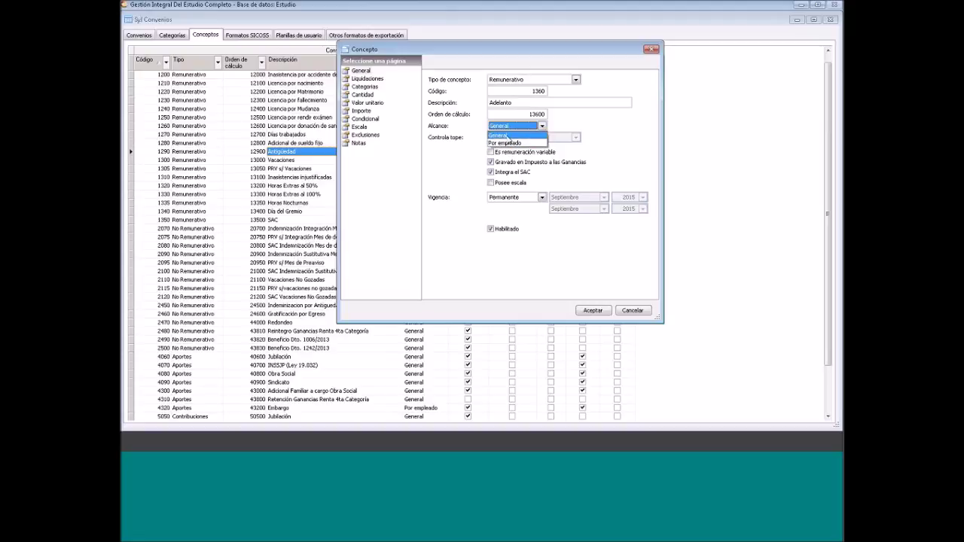
pyautogui.click(509, 135)
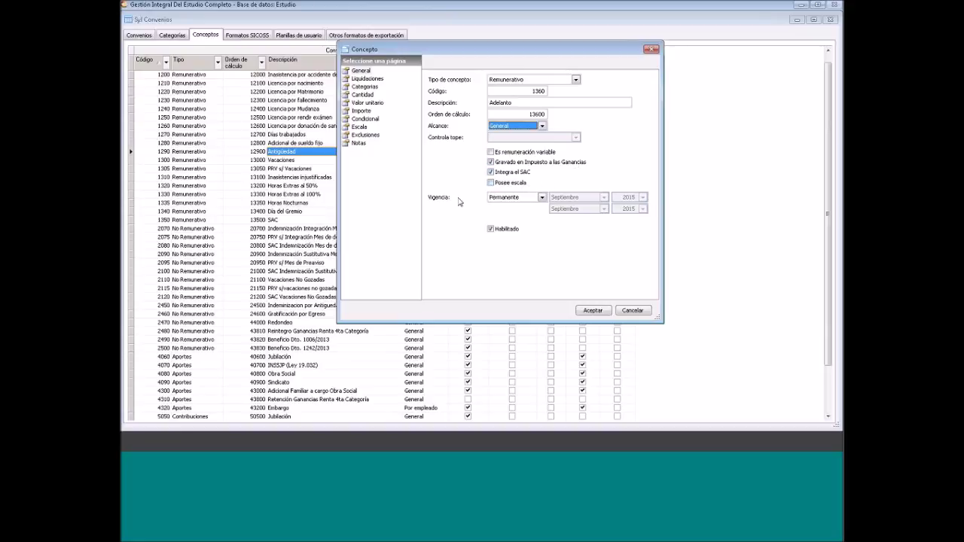
# Try the Absoluto validity for the concept with end months Octubre, Diciembre and Septiembre, as well as the Absoluto actual validity
pyautogui.click(529, 198)
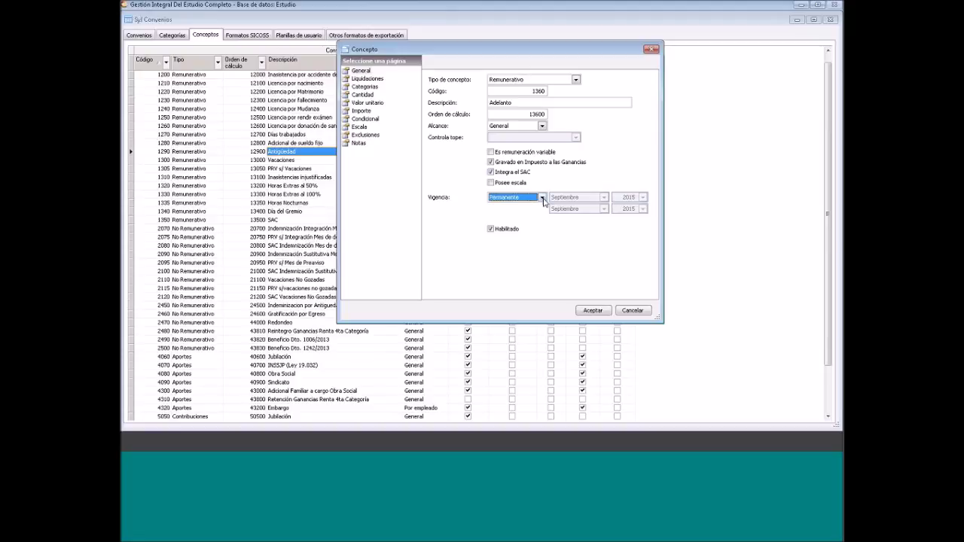
pyautogui.click(542, 197)
pyautogui.click(527, 213)
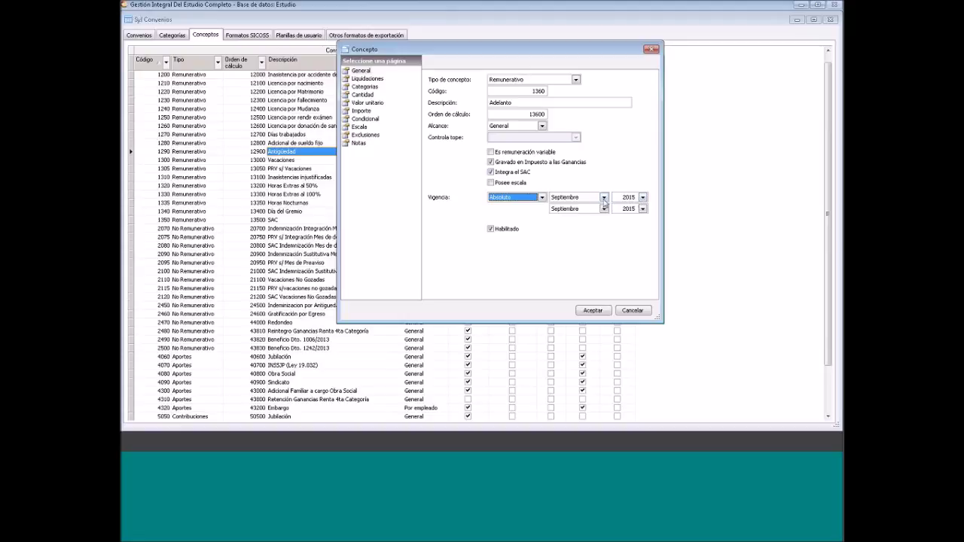
pyautogui.click(604, 209)
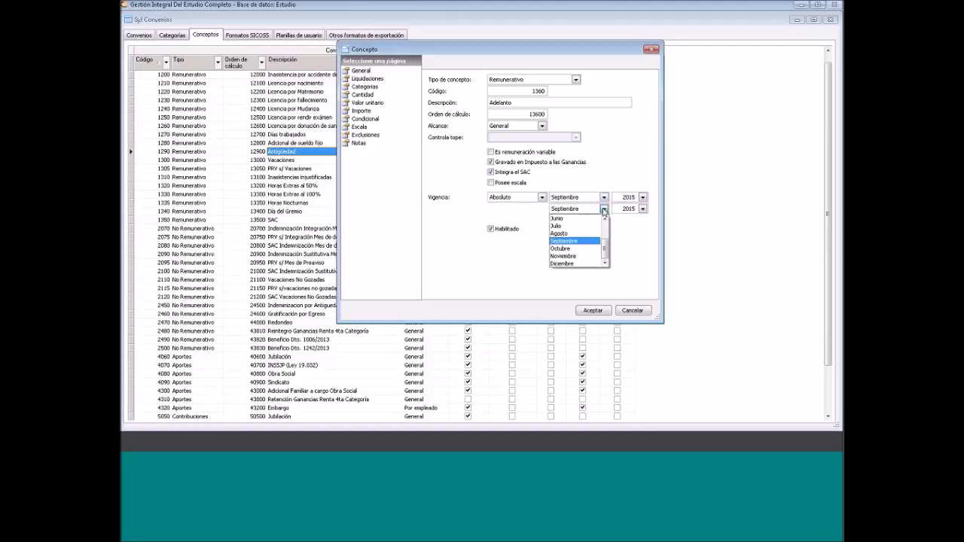
pyautogui.click(581, 249)
pyautogui.click(605, 209)
pyautogui.click(583, 265)
pyautogui.click(603, 208)
pyautogui.click(574, 240)
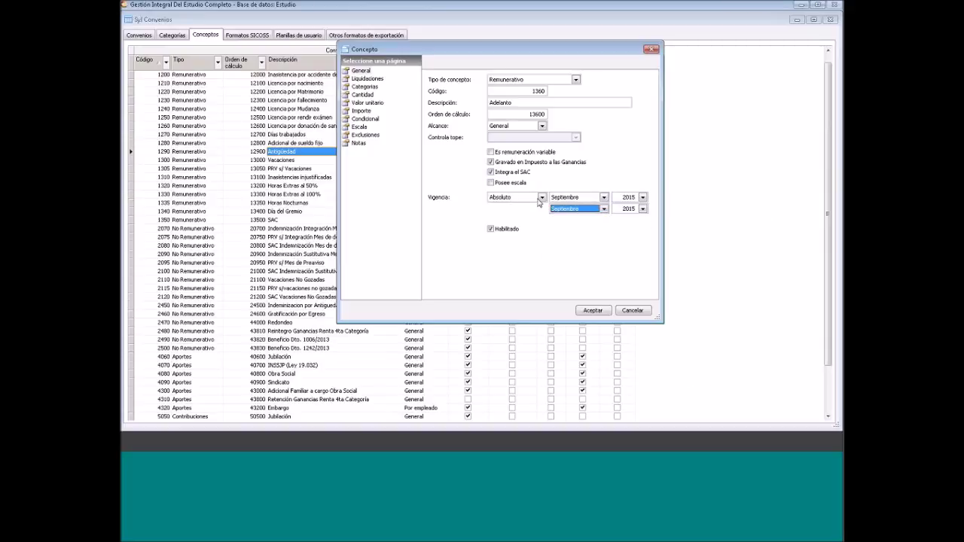
pyautogui.click(542, 197)
pyautogui.click(518, 213)
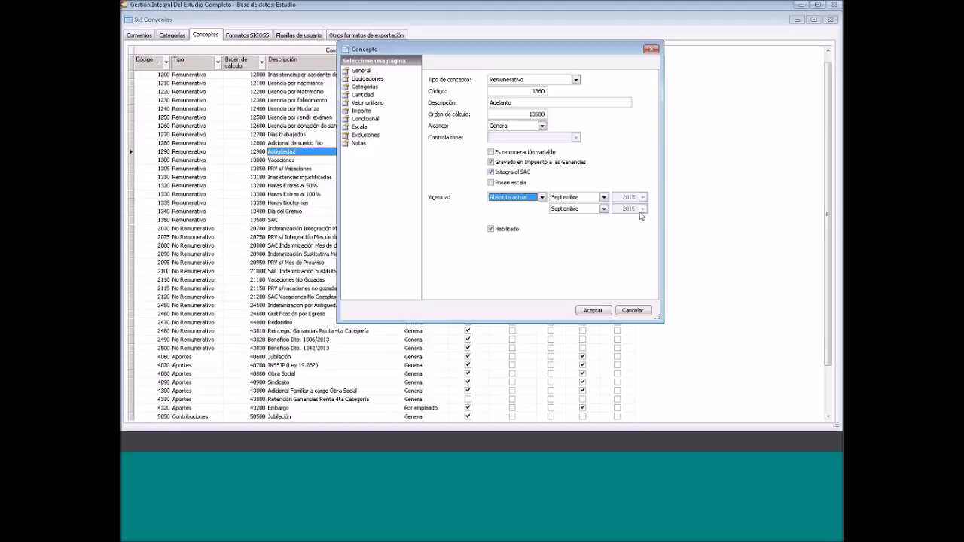
# Set the concept's Vigencia to Permanente and clear its Habilitado option
pyautogui.click(543, 198)
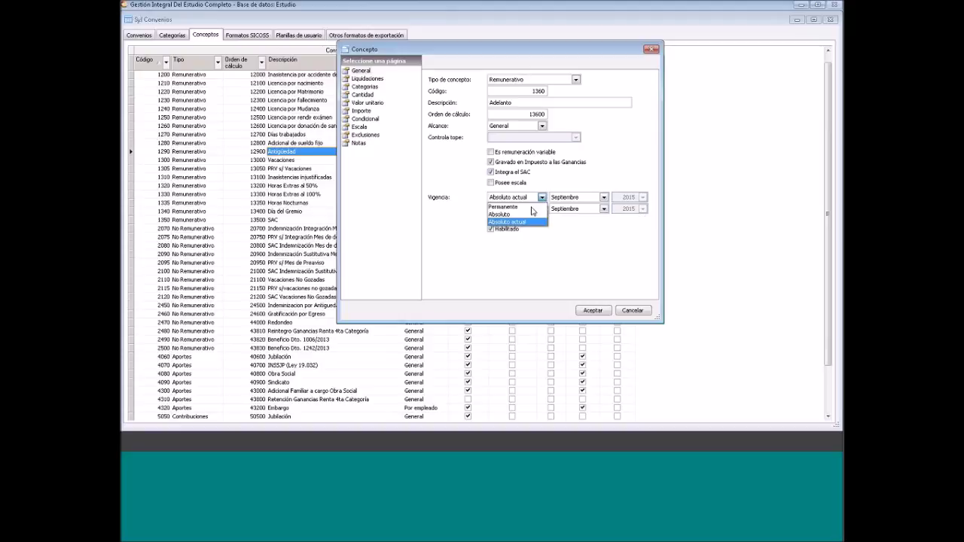
pyautogui.click(504, 206)
pyautogui.click(525, 229)
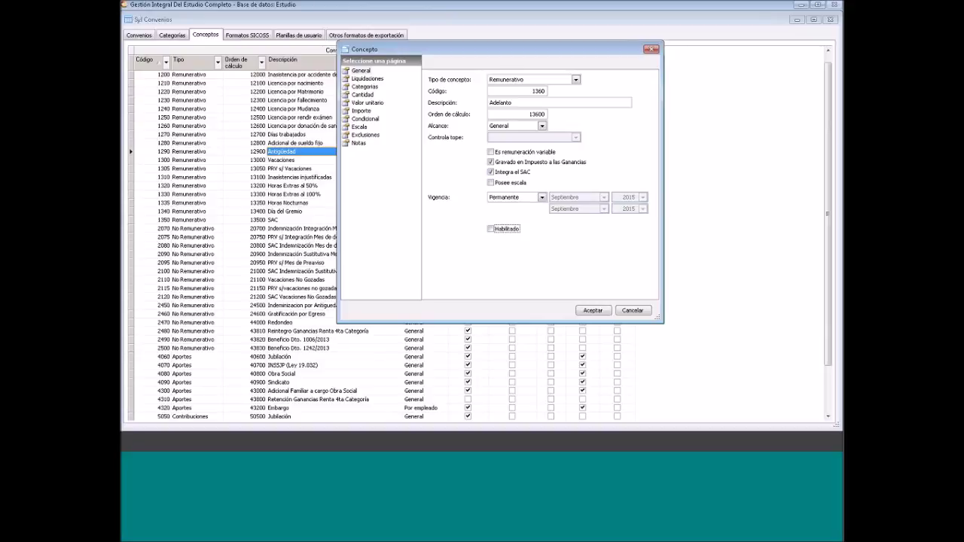
# Include the concept in the Haberes normales, Final and Final por renuncia o mutuo acuerdo payroll runs
pyautogui.click(368, 79)
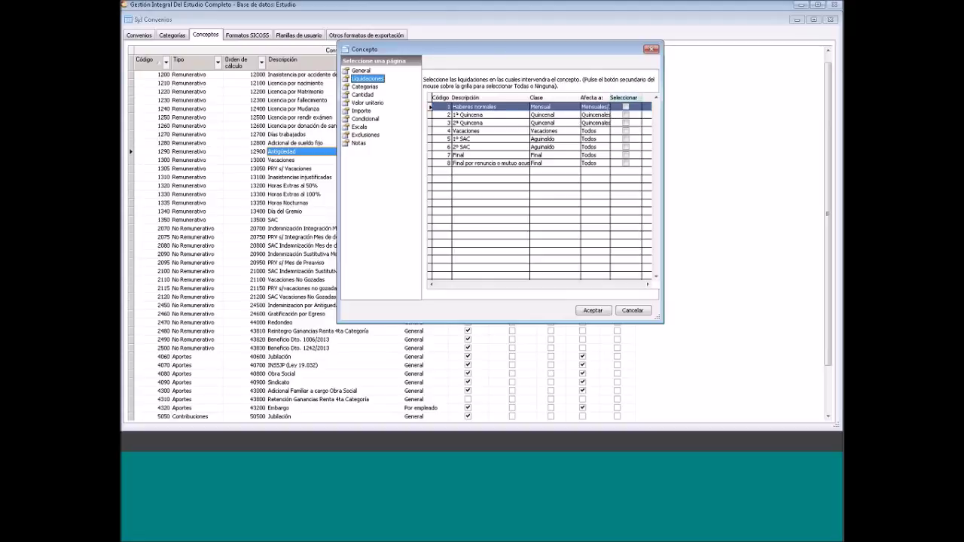
pyautogui.click(626, 108)
pyautogui.click(626, 107)
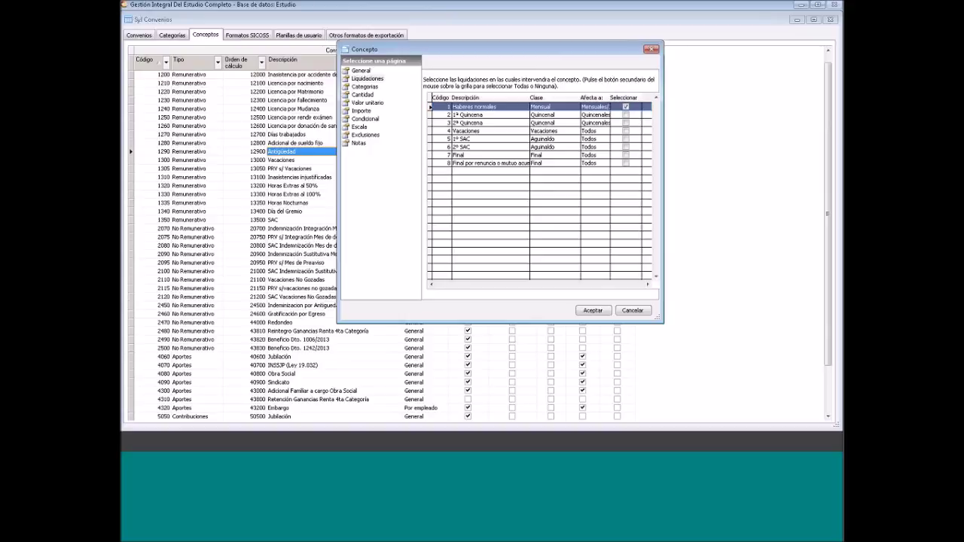
pyautogui.click(625, 155)
pyautogui.click(626, 164)
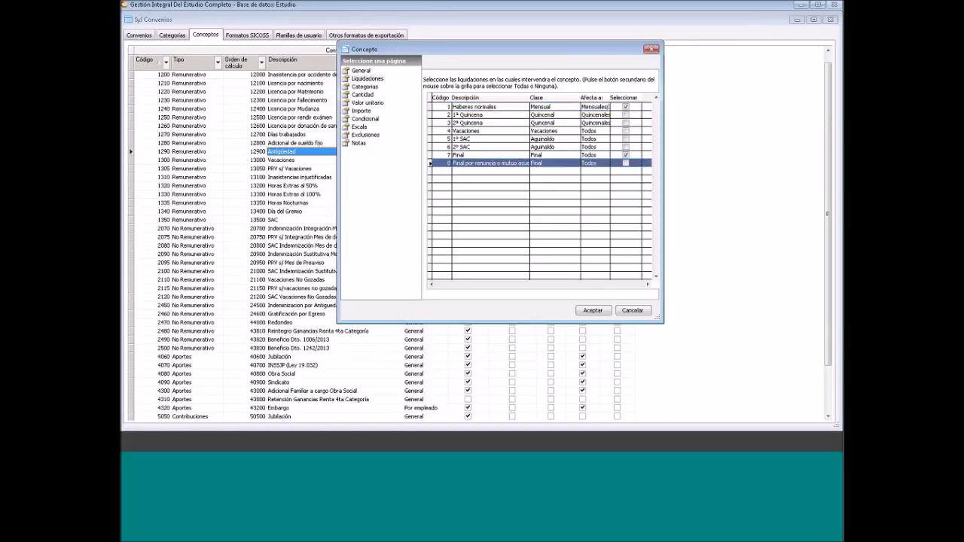
pyautogui.press('space')
# Try limiting the concept to Categoria 2 and restore its application to all categories
pyautogui.click(365, 87)
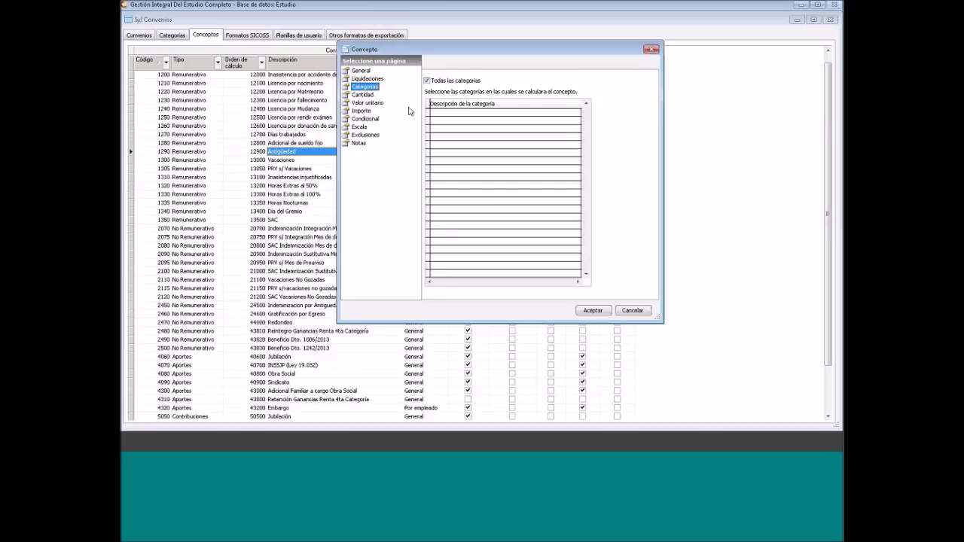
pyautogui.click(440, 84)
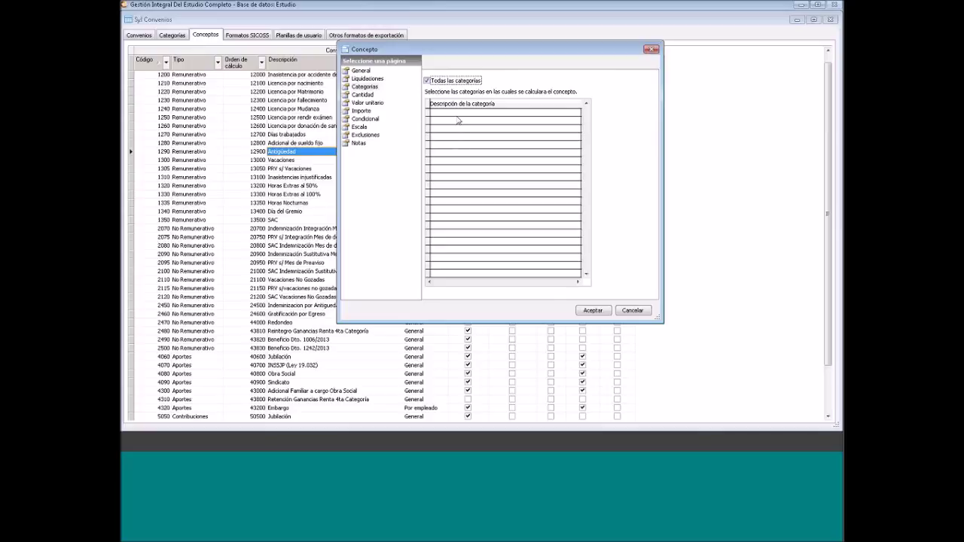
pyautogui.click(441, 84)
pyautogui.click(483, 128)
pyautogui.rightClick(468, 121)
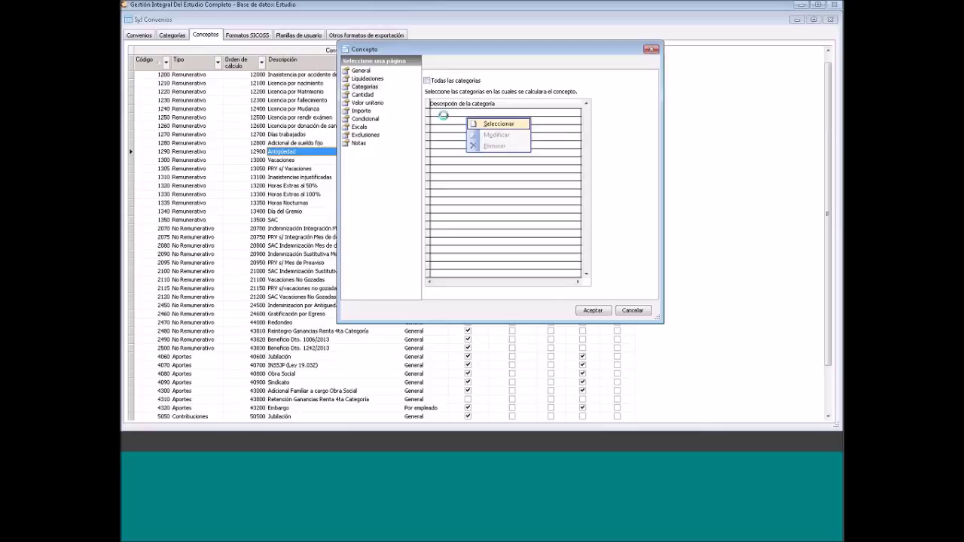
pyautogui.click(490, 125)
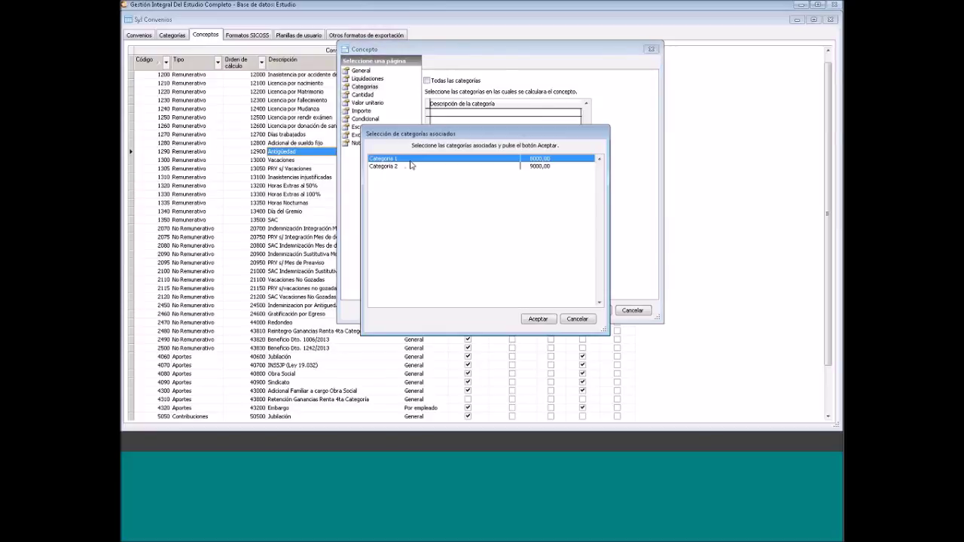
pyautogui.click(412, 167)
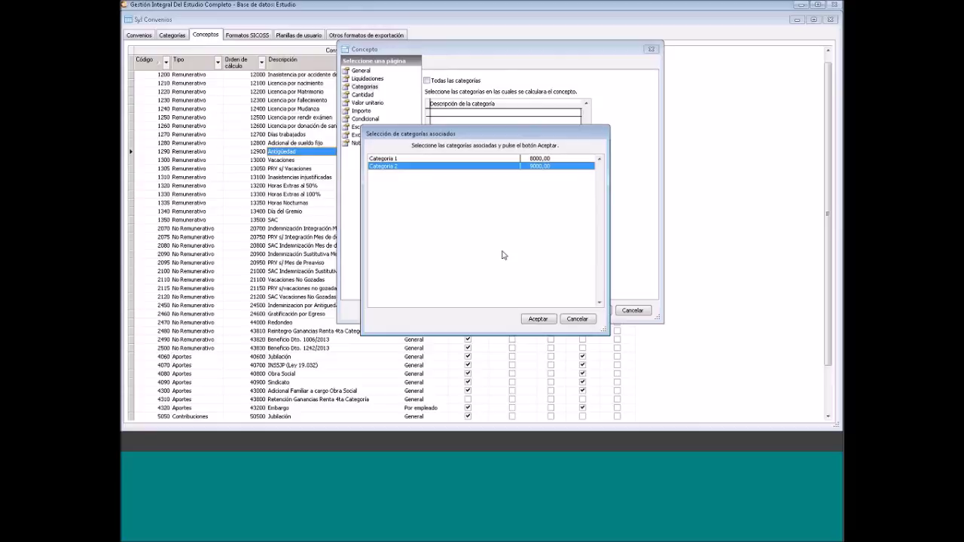
pyautogui.click(557, 319)
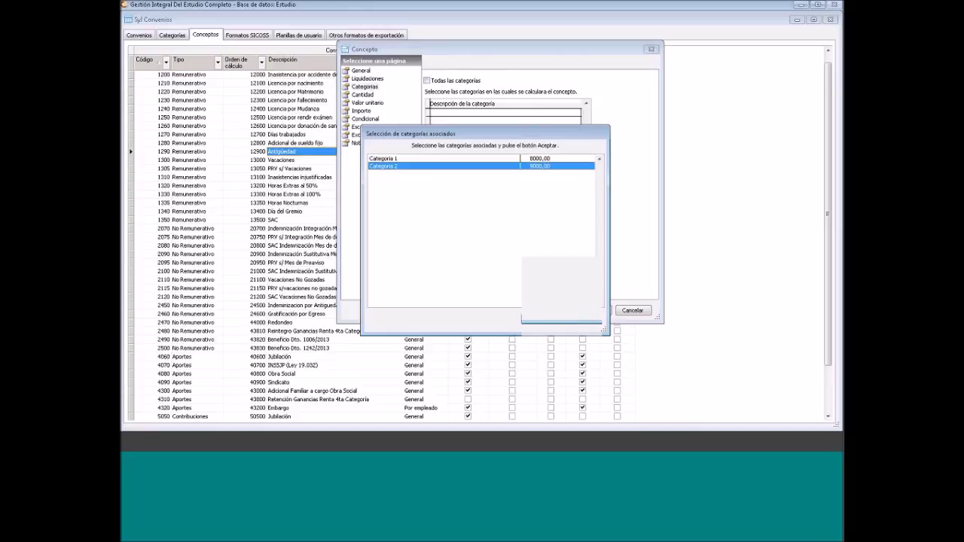
pyautogui.click(443, 82)
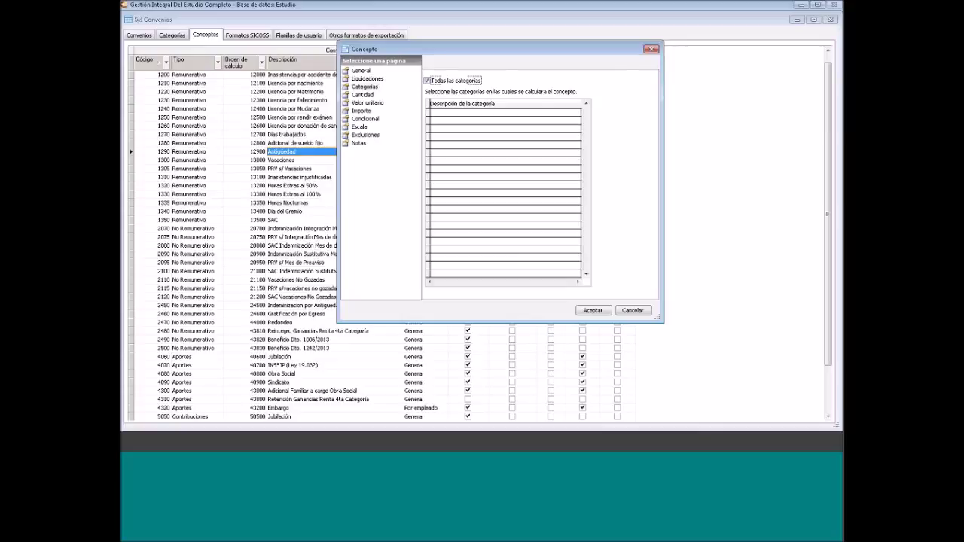
# Open the concept's quantity (Cantidad) settings and choose Valor asociado as the origin
pyautogui.click(364, 95)
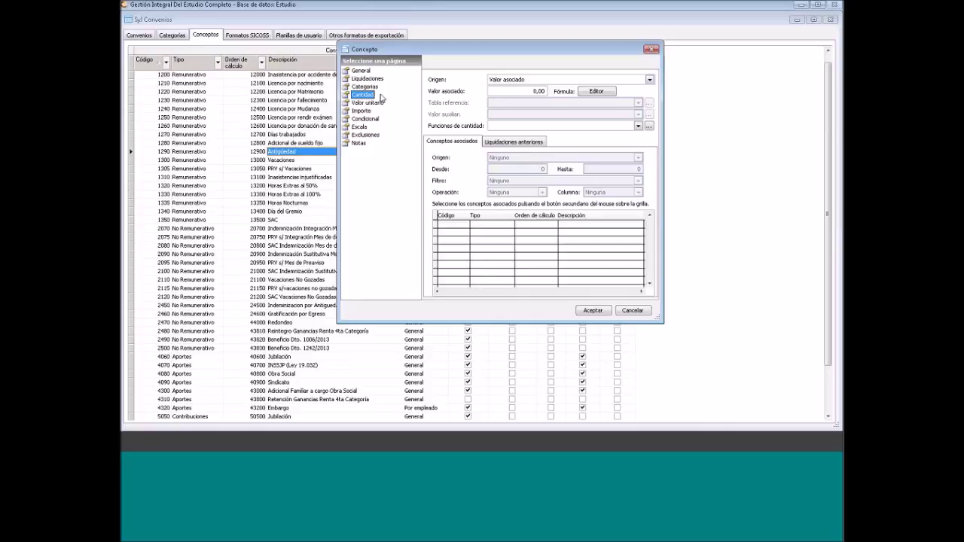
pyautogui.click(558, 80)
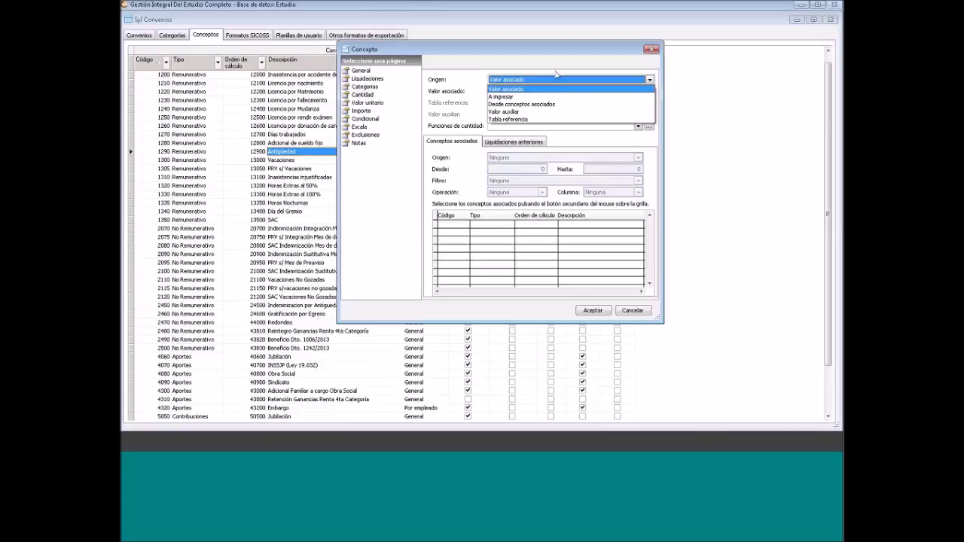
pyautogui.click(530, 89)
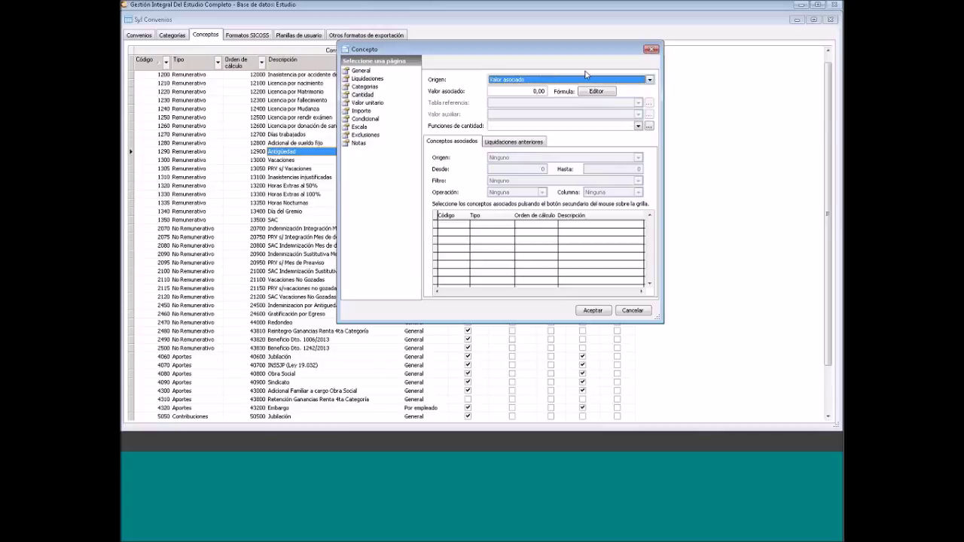
pyautogui.click(529, 92)
pyautogui.doubleClick(528, 91)
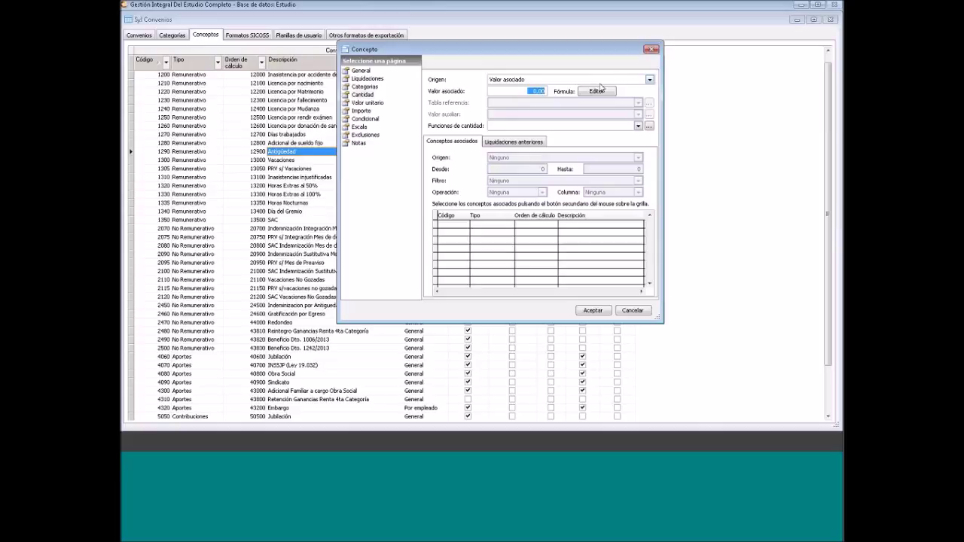
# Try A ingresar and Desde conceptos asociados as the origin of the concept's quantity
pyautogui.click(643, 79)
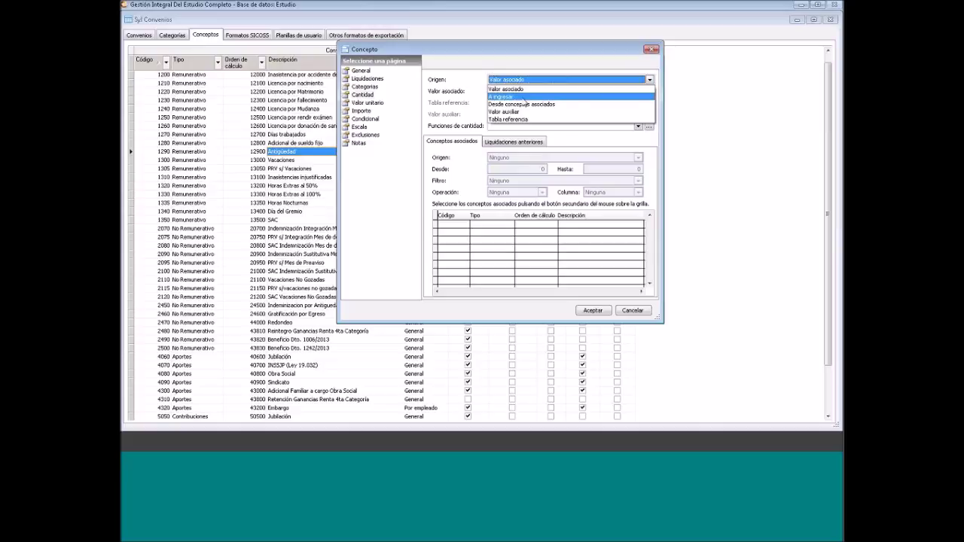
pyautogui.press('Escape')
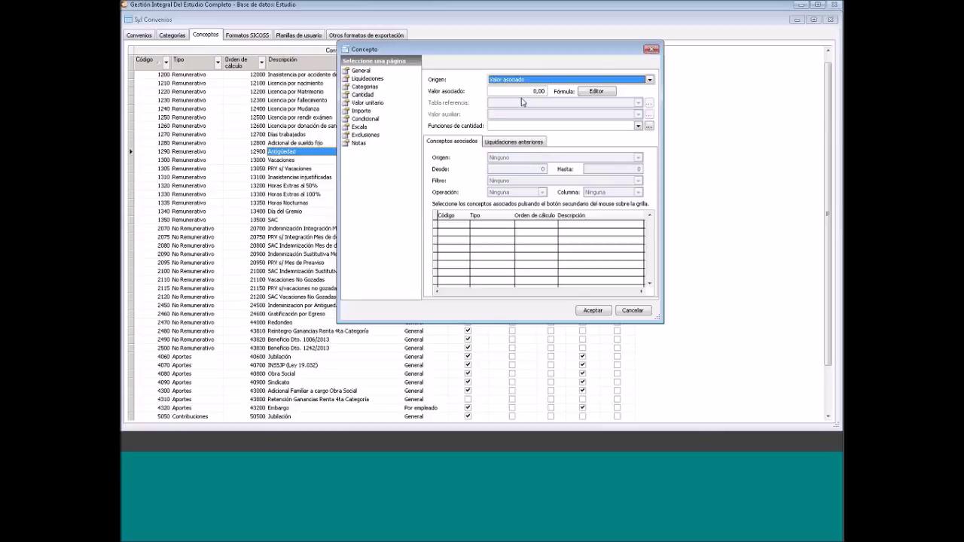
pyautogui.click(536, 91)
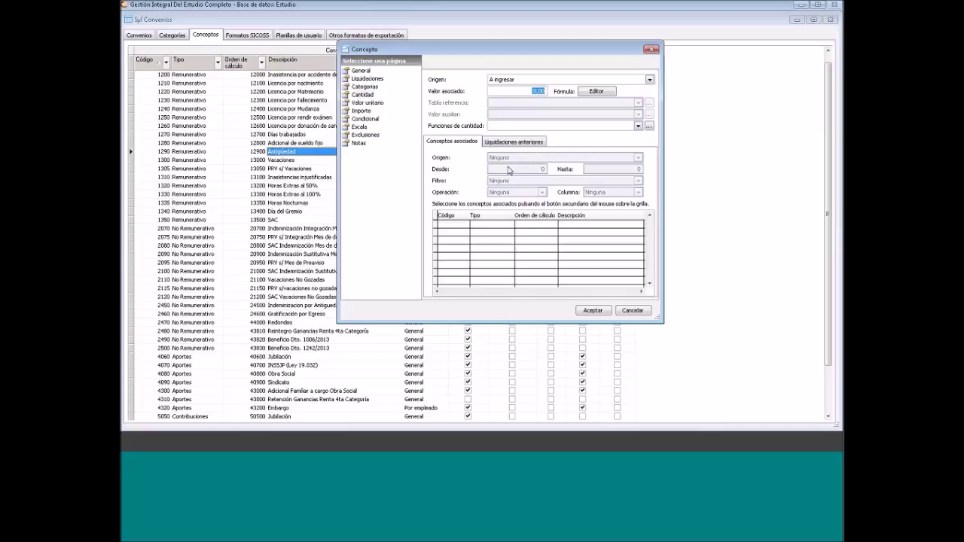
pyautogui.click(528, 91)
pyautogui.click(570, 79)
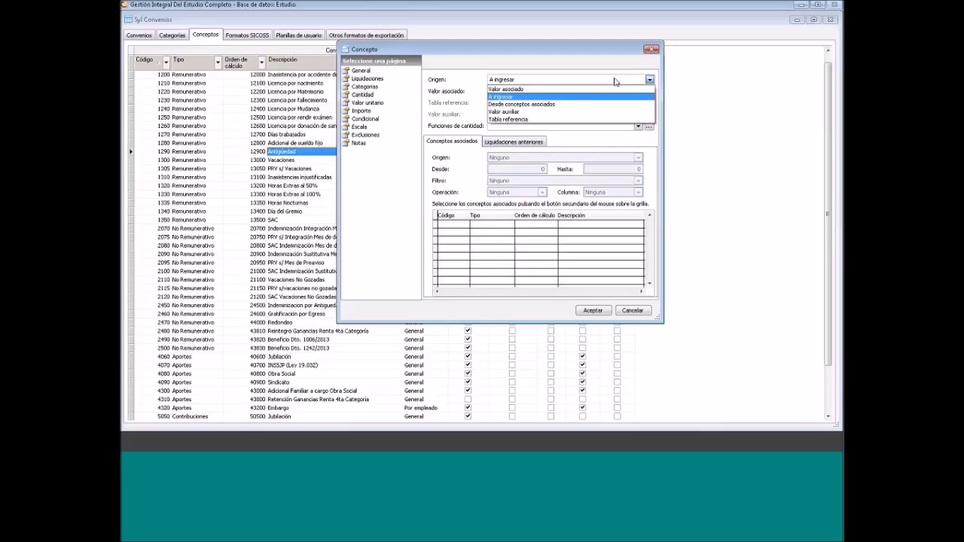
pyautogui.click(550, 104)
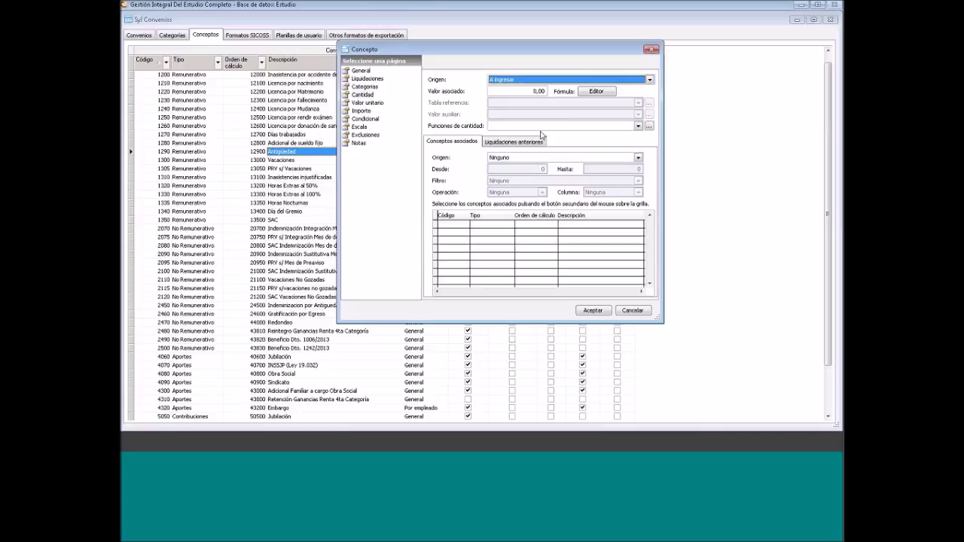
# Try Tabla referencia as the quantity's origin and look through the available reference tables
pyautogui.click(568, 80)
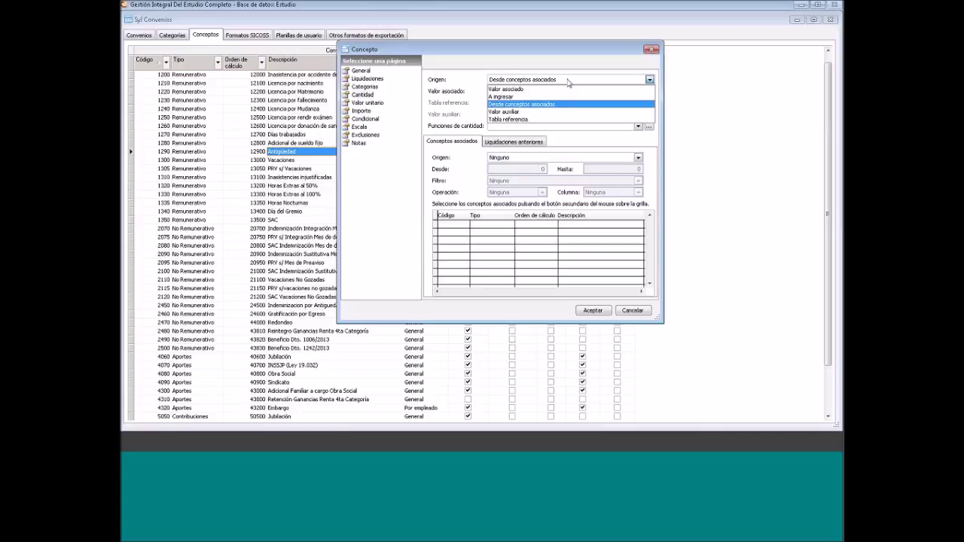
pyautogui.click(531, 121)
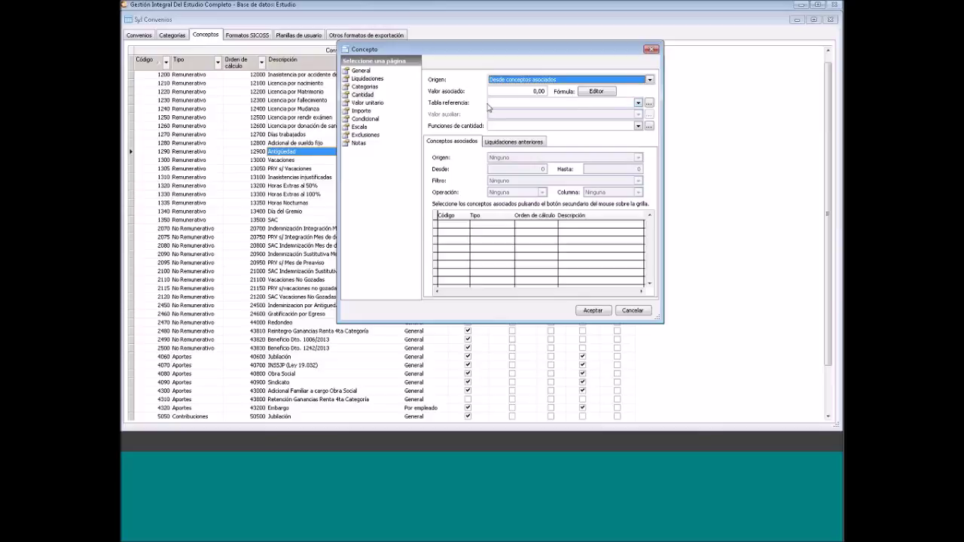
pyautogui.click(640, 103)
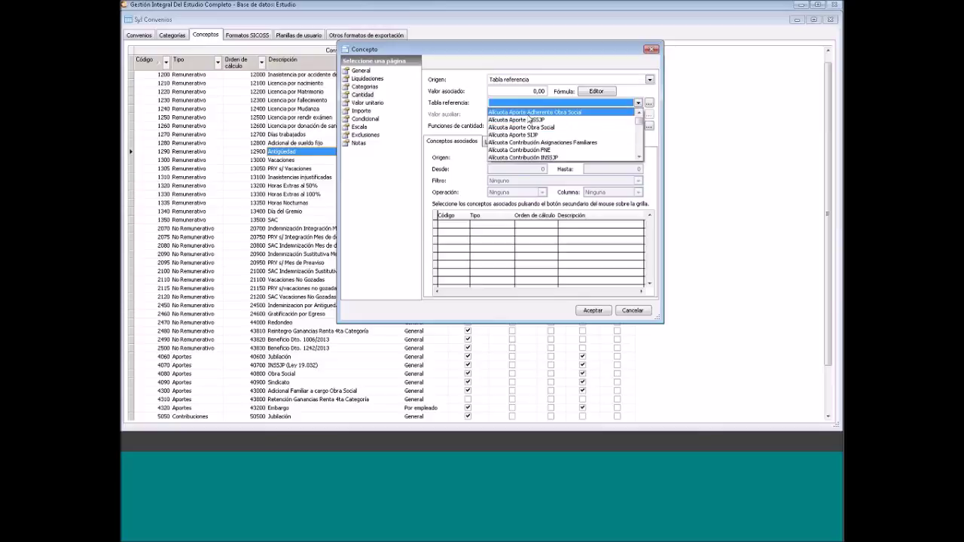
pyautogui.click(642, 134)
pyautogui.click(642, 140)
pyautogui.click(640, 147)
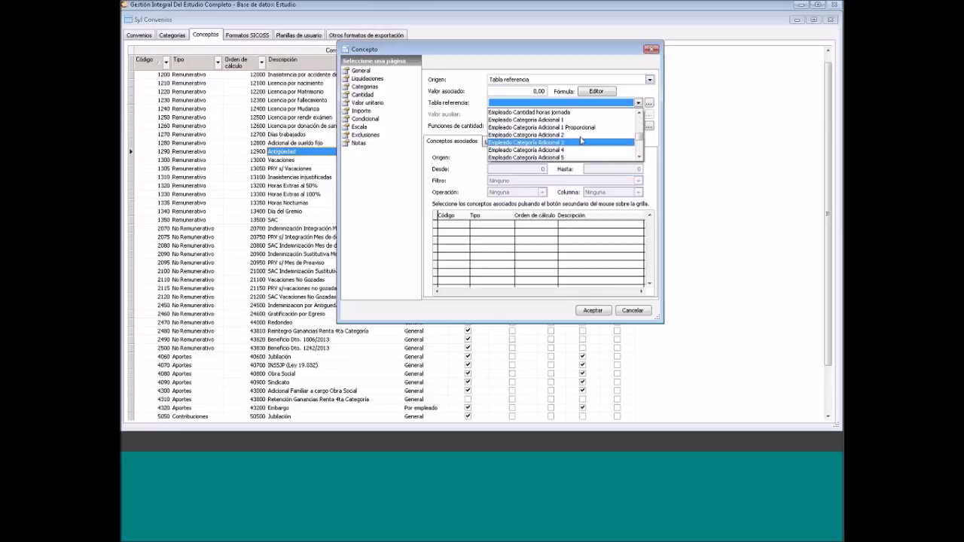
pyautogui.click(622, 102)
pyautogui.click(621, 103)
# Set the quantity's origin to Valor asociado with an associated value of 1
pyautogui.click(552, 81)
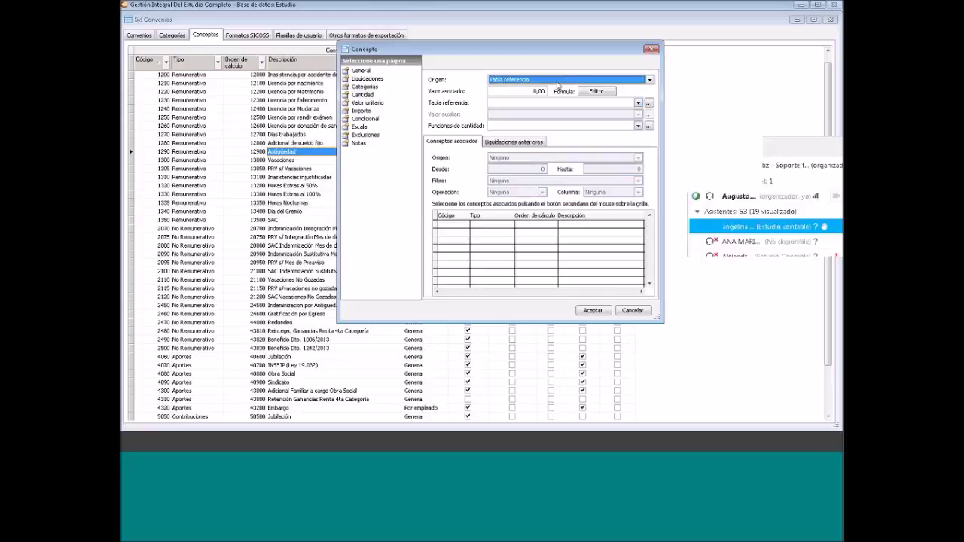
pyautogui.click(537, 90)
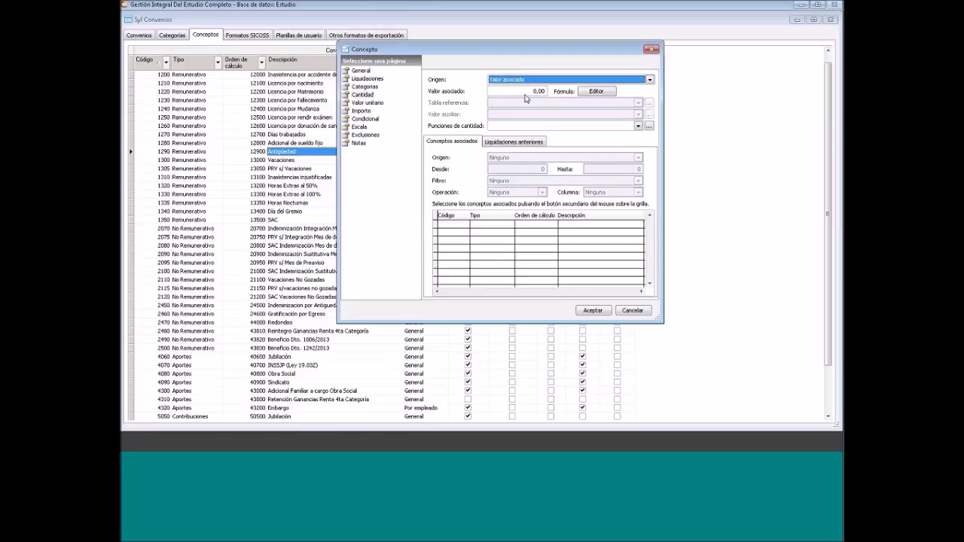
pyautogui.click(530, 91)
pyautogui.write('1 ,')
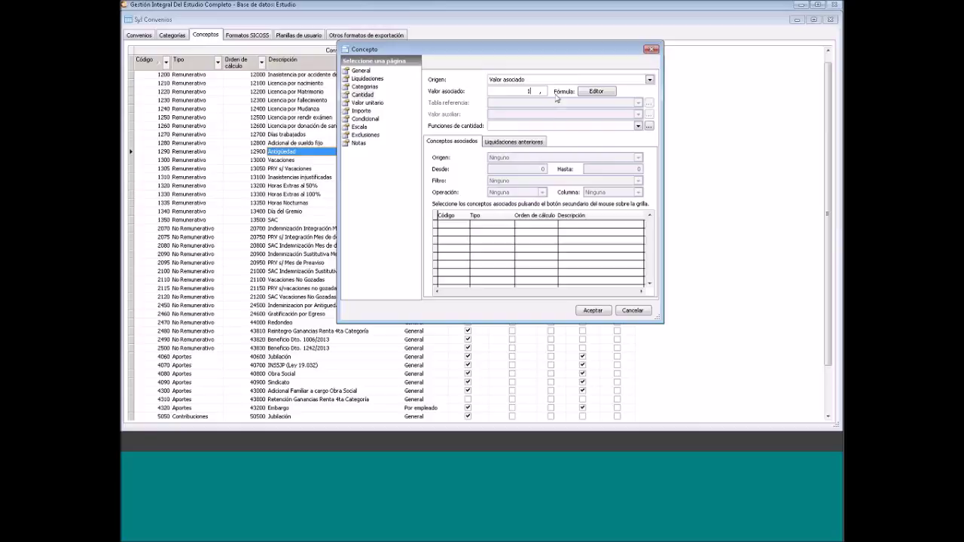
# Set the origin of the concept's unit value (Valor unitario) to A ingresar
pyautogui.press('Tab')
pyautogui.doubleClick(549, 90)
pyautogui.click(368, 105)
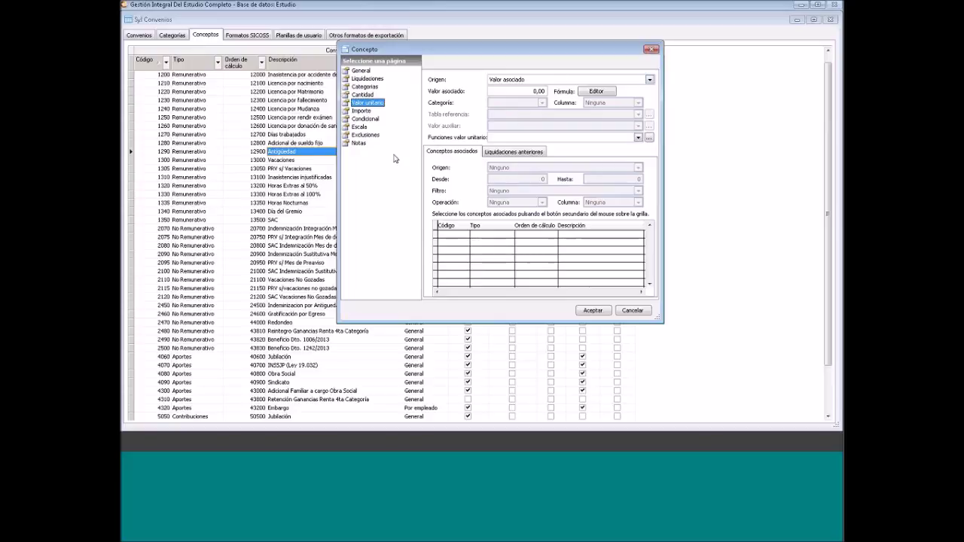
pyautogui.click(512, 79)
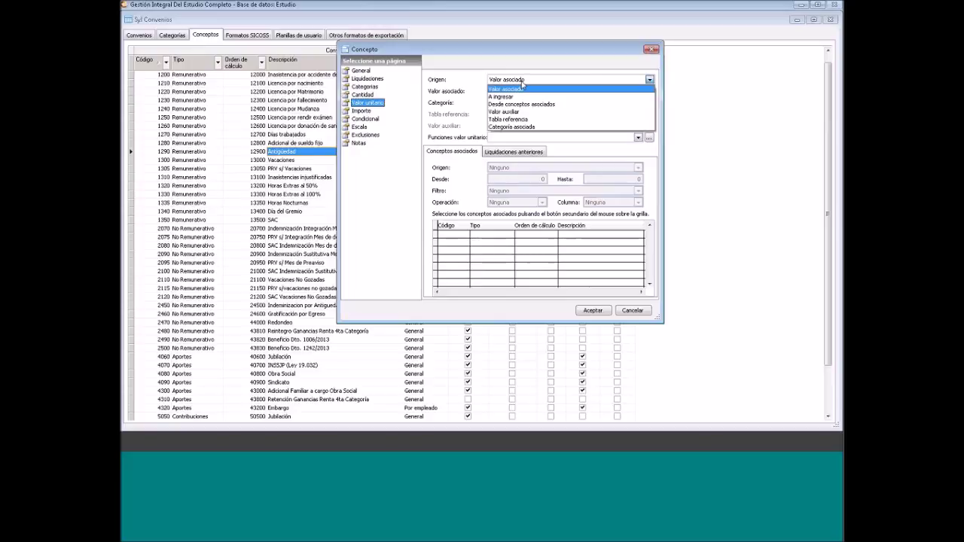
pyautogui.click(511, 97)
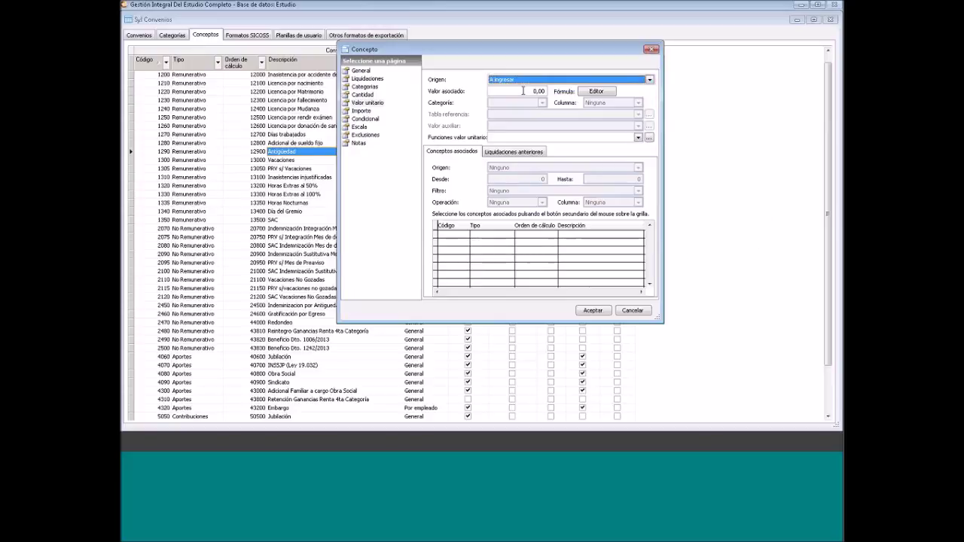
pyautogui.click(531, 82)
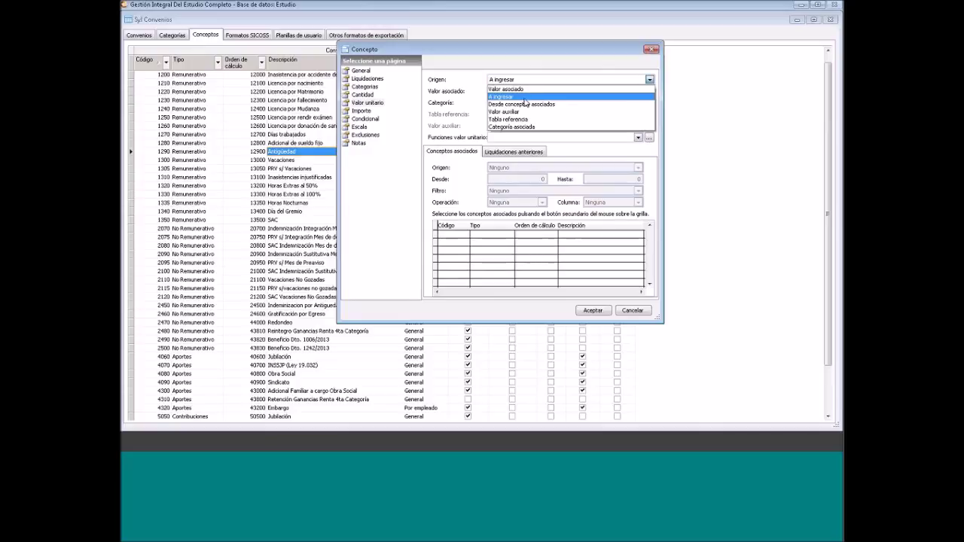
pyautogui.click(527, 98)
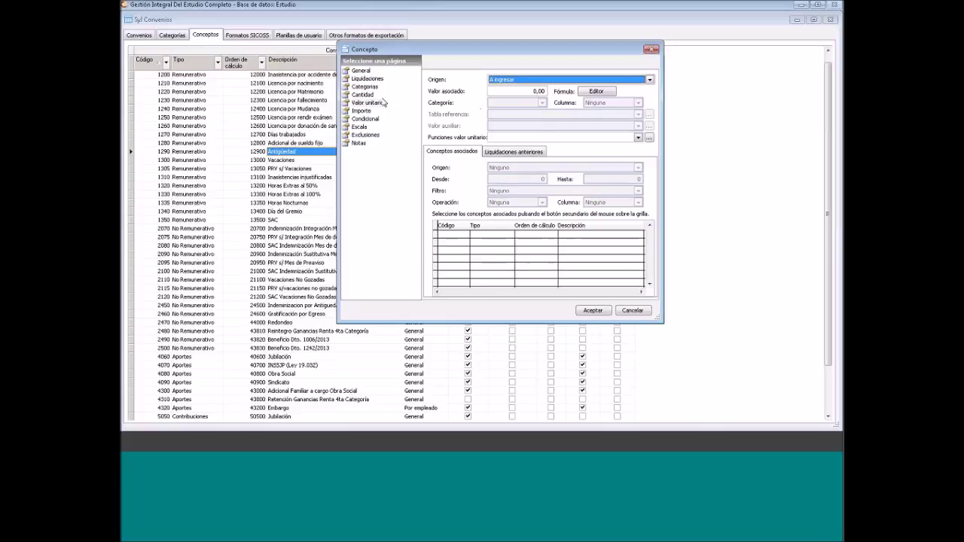
pyautogui.click(368, 104)
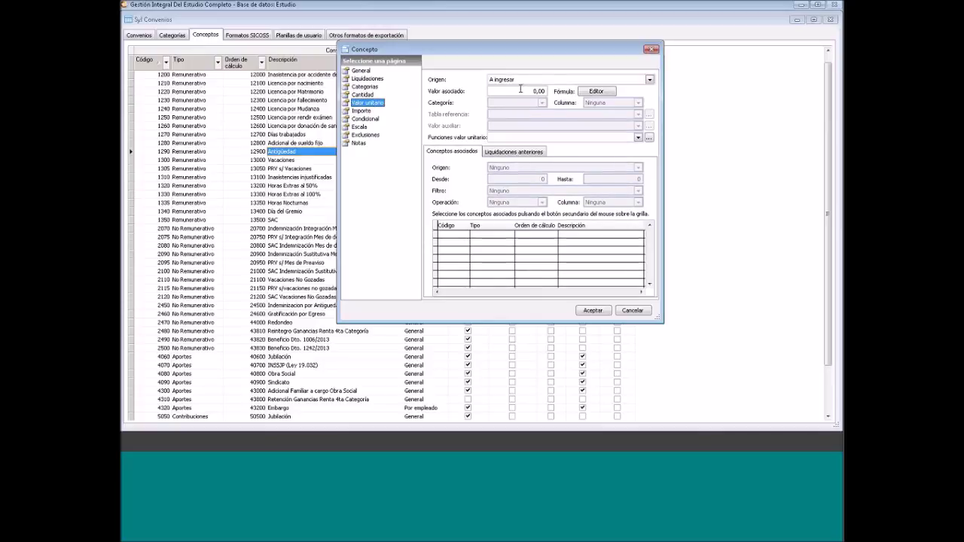
# Set the concept's amount (Importe) to originate from Operación, using the operation Cantidad * Valor Unitario
pyautogui.click(361, 111)
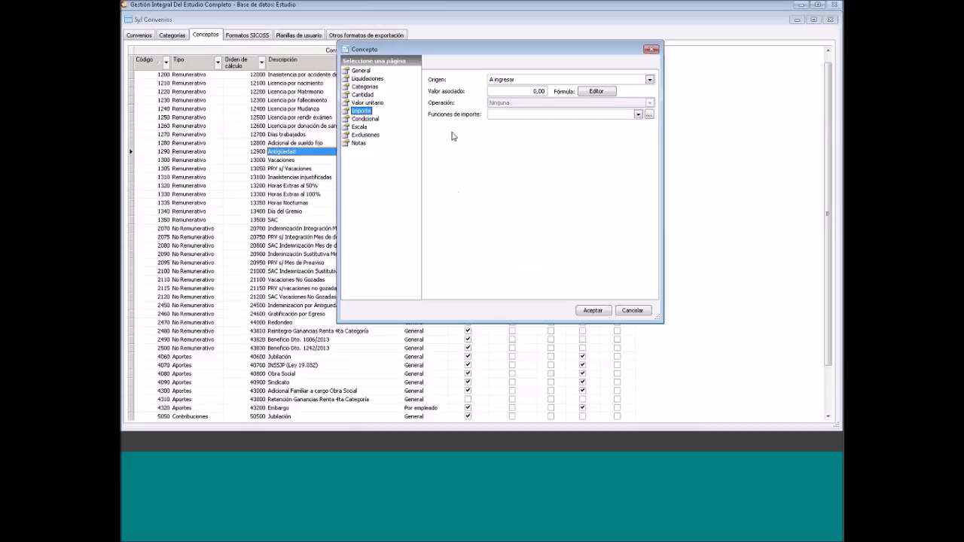
pyautogui.click(538, 78)
pyautogui.click(516, 104)
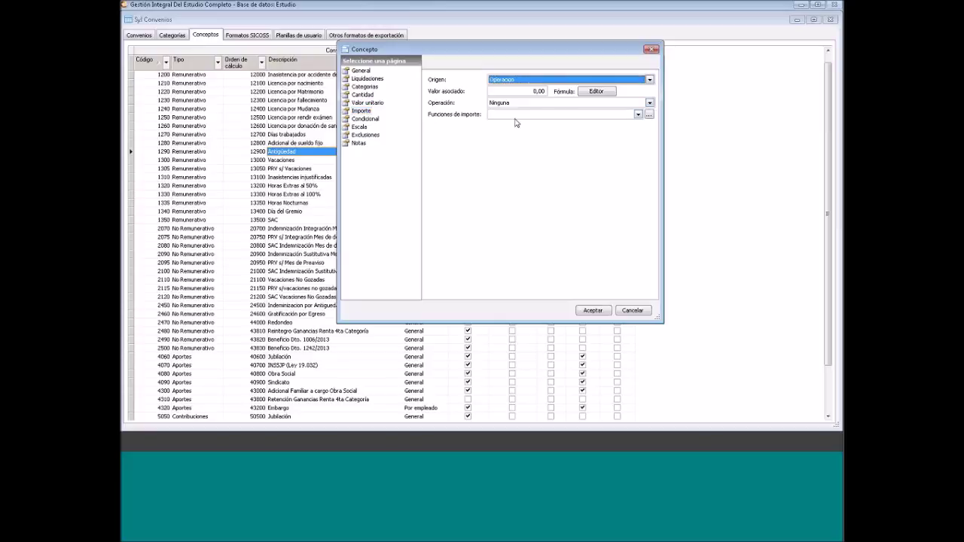
pyautogui.click(557, 104)
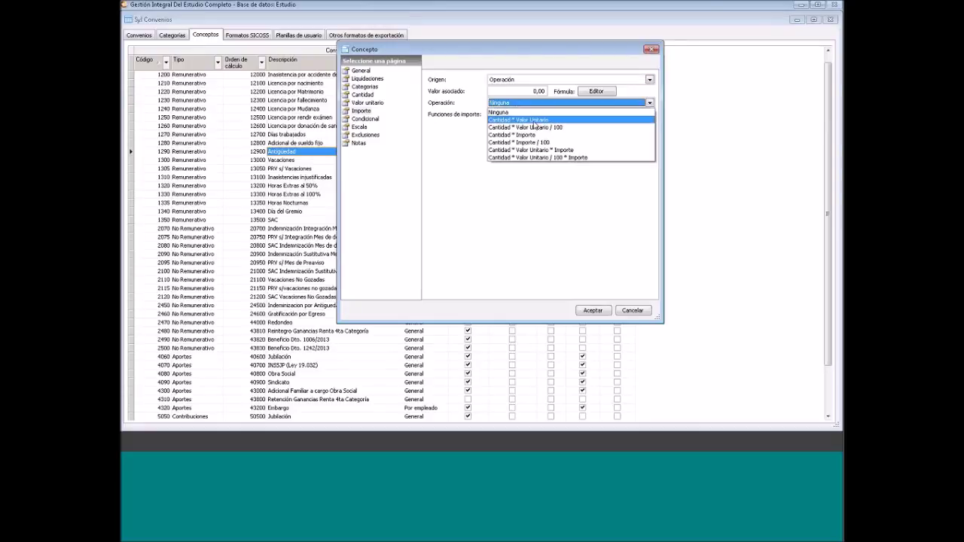
pyautogui.click(533, 121)
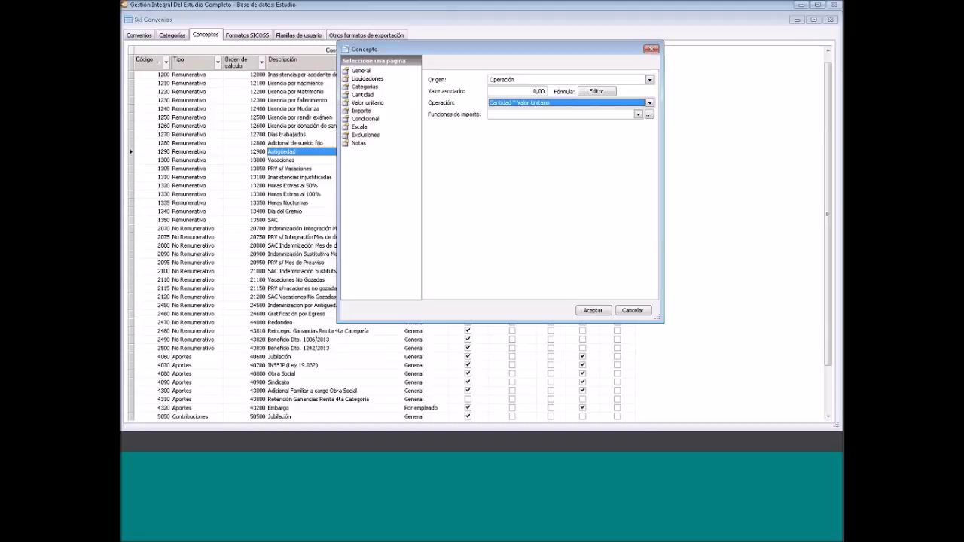
# Recheck the concept's quantity settings and keep A ingresar as the origin of its unit value
pyautogui.click(368, 95)
pyautogui.click(529, 91)
pyautogui.click(367, 102)
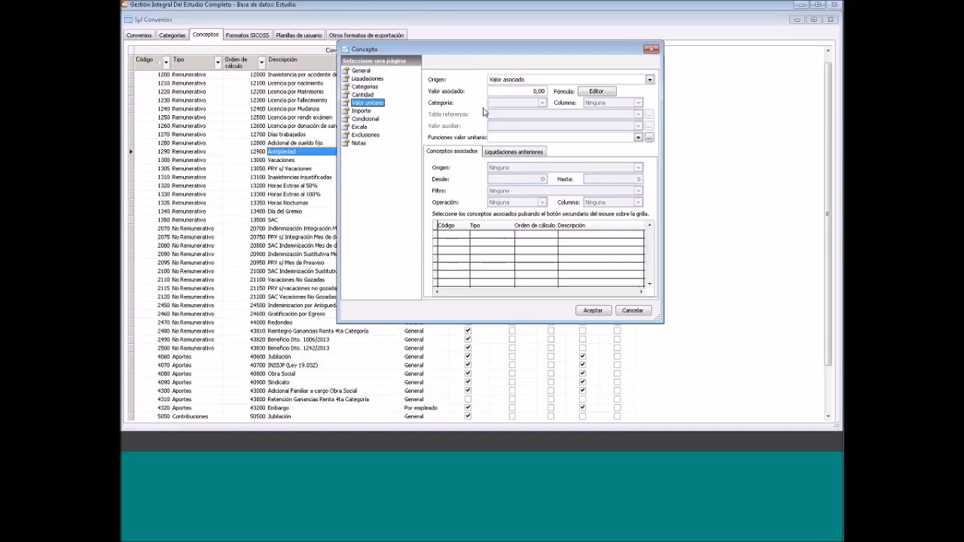
pyautogui.click(536, 92)
pyautogui.click(535, 91)
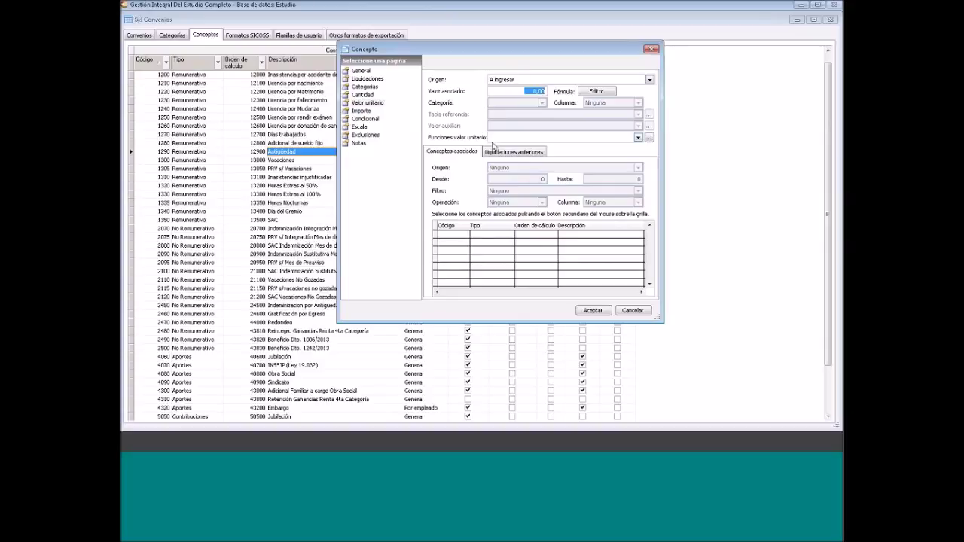
# Review the amount, quantity and unit value settings once more and save the new Adelanto concept
pyautogui.click(365, 113)
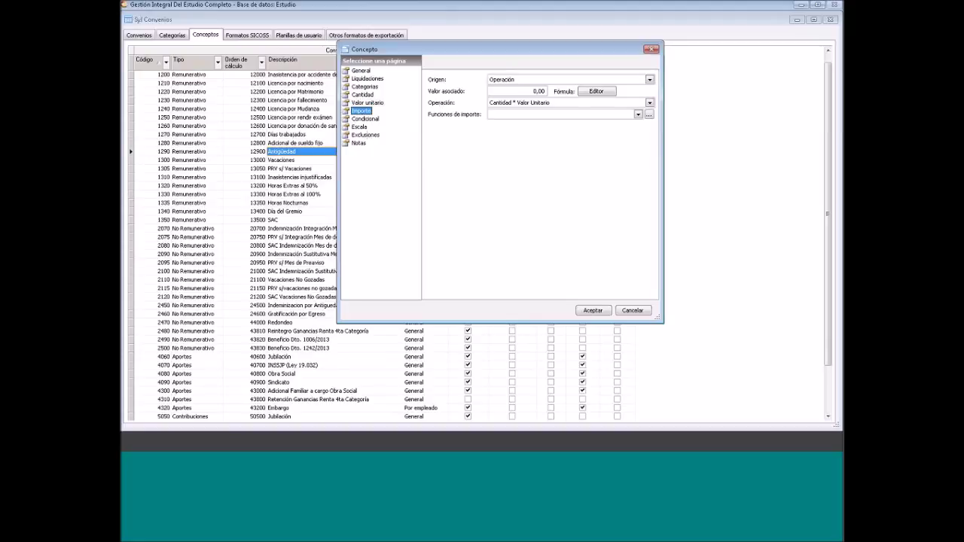
pyautogui.click(367, 97)
pyautogui.click(365, 105)
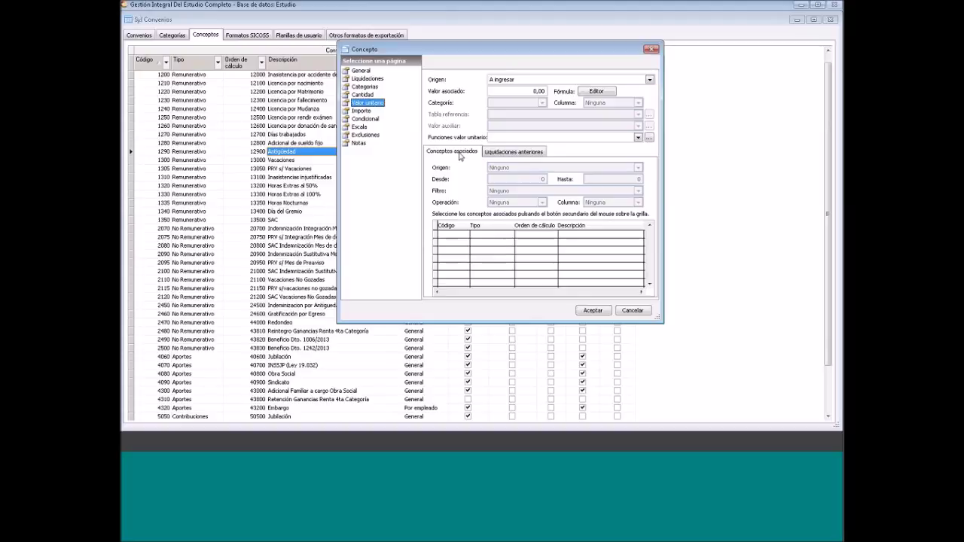
pyautogui.click(582, 314)
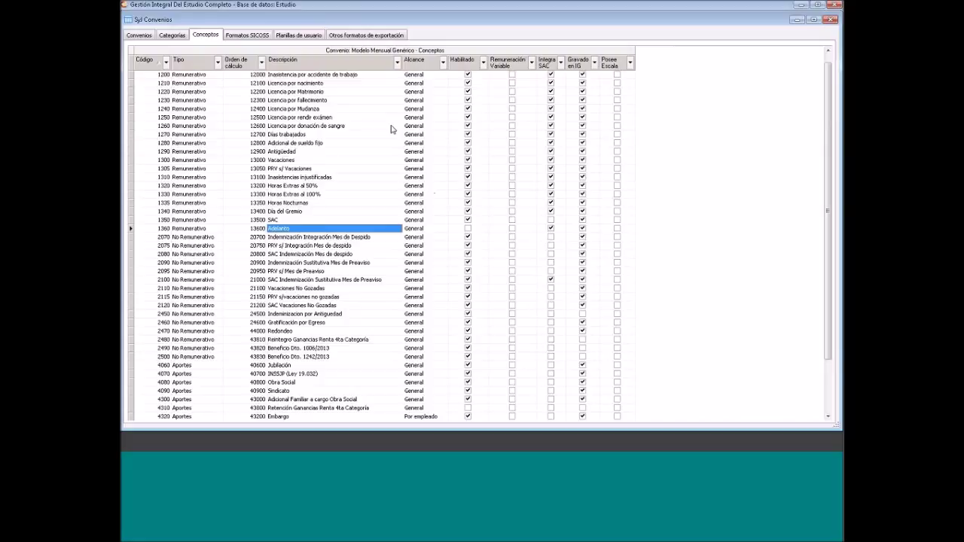
# Open the Adicional de sueldo fijo concept and review its liquidations, categories and the origin options of its quantity
pyautogui.click(299, 143)
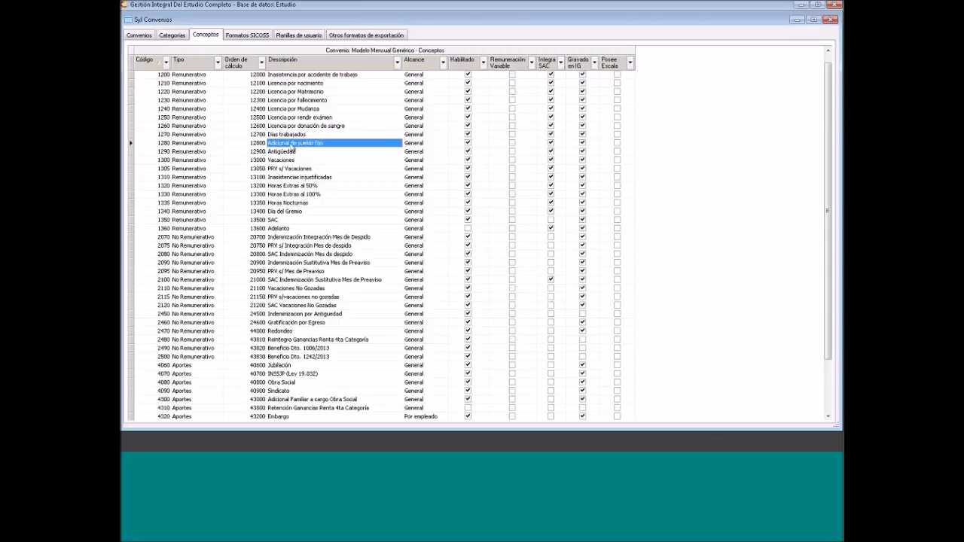
pyautogui.press('Return')
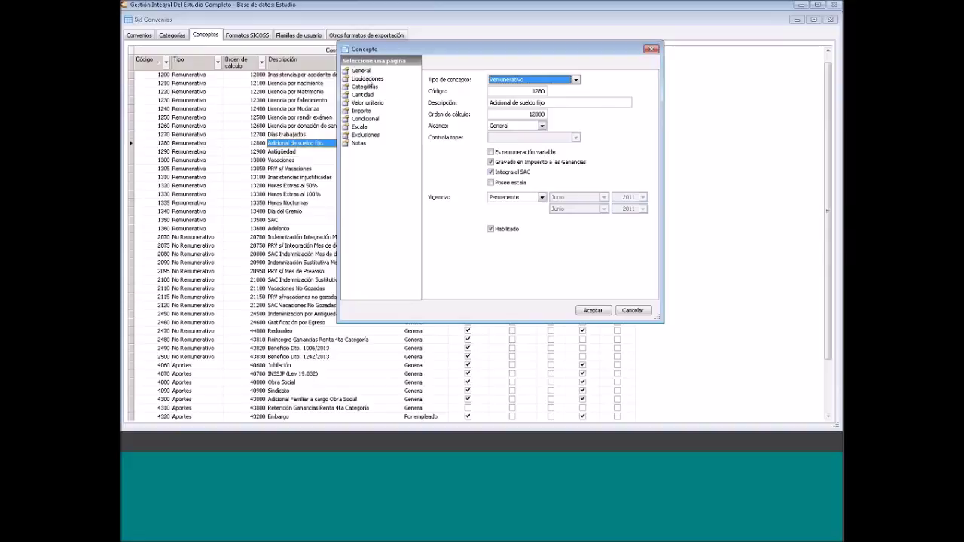
pyautogui.click(379, 80)
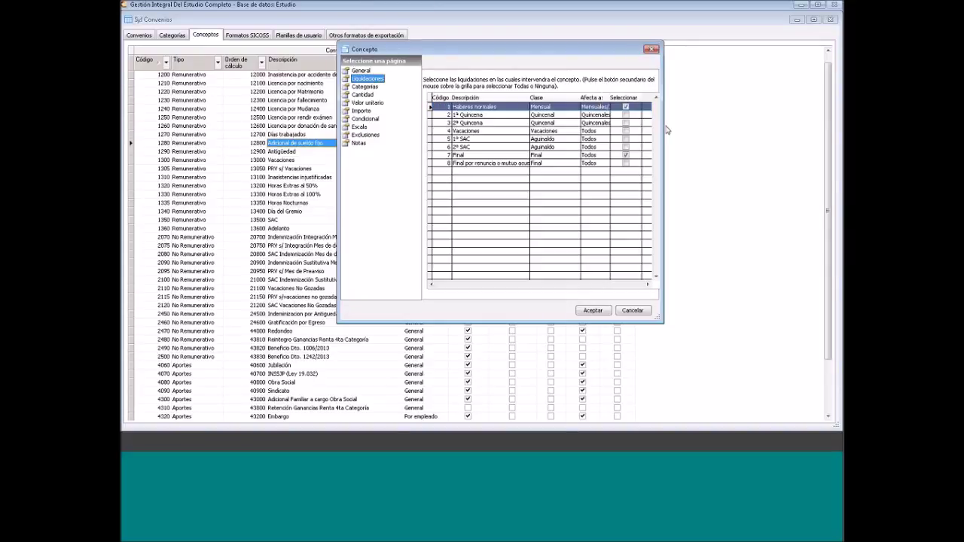
pyautogui.click(365, 86)
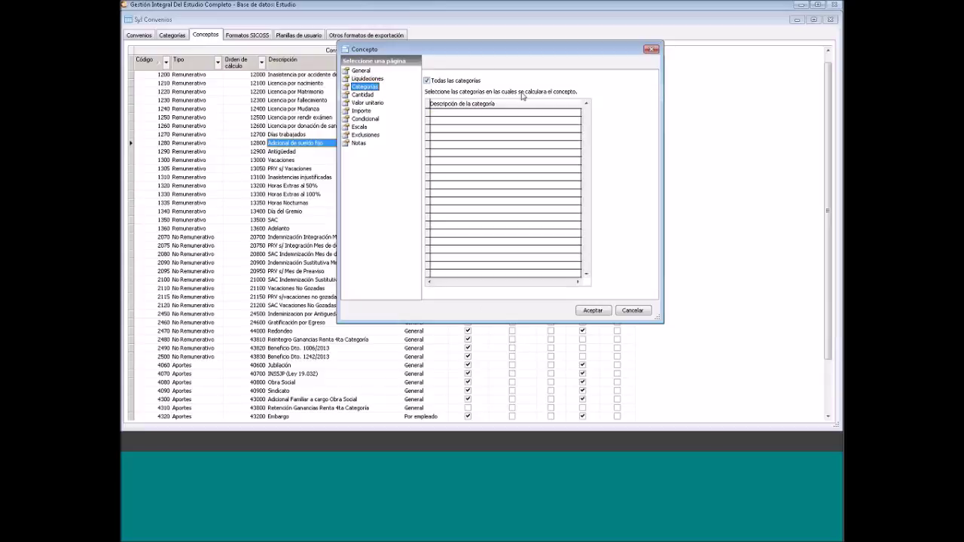
pyautogui.click(365, 95)
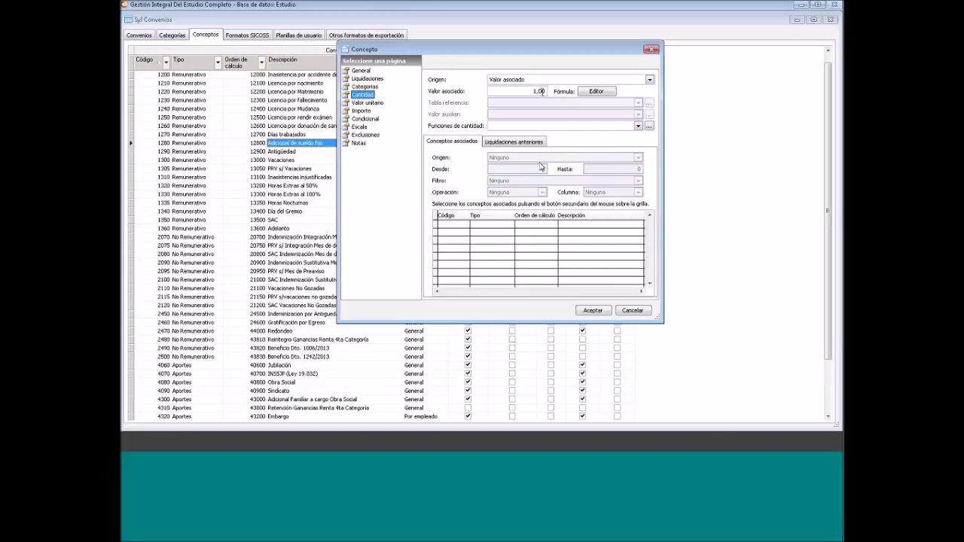
pyautogui.click(532, 92)
pyautogui.click(526, 81)
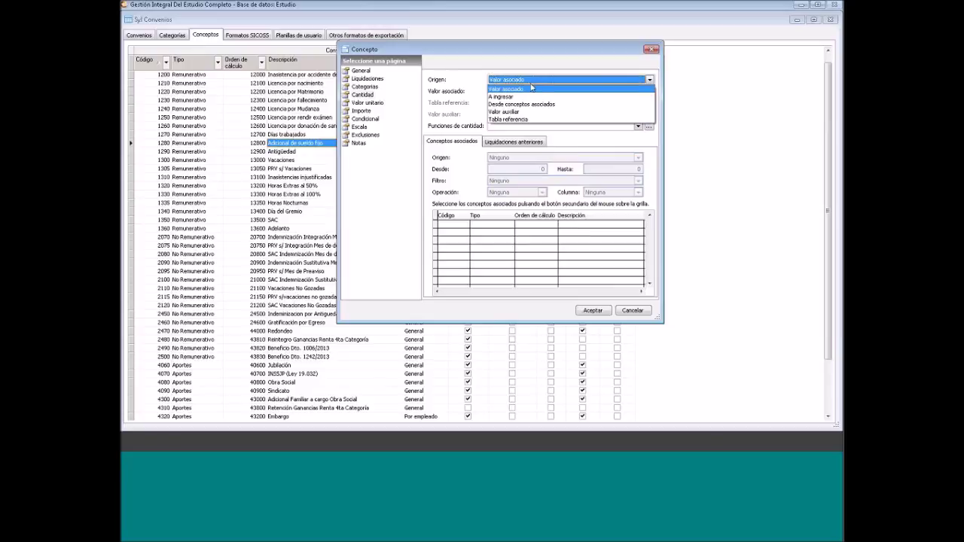
pyautogui.click(531, 89)
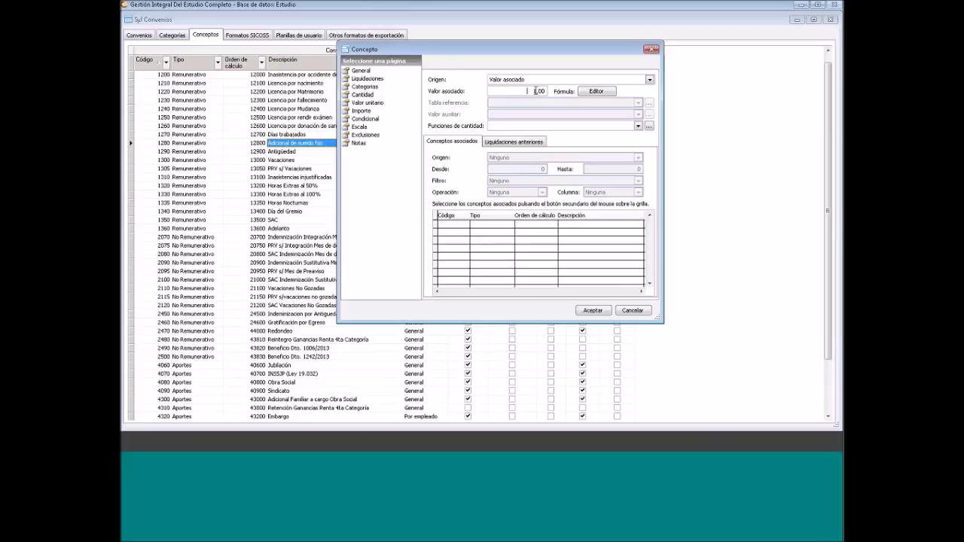
# Set the associated value of the Adicional de sueldo fijo concept's unit value to 500
pyautogui.click(368, 102)
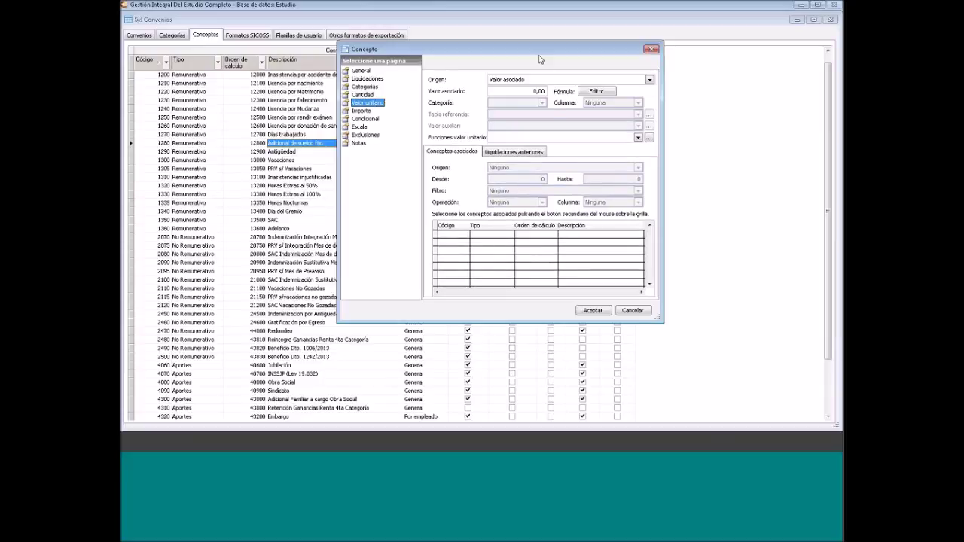
pyautogui.click(527, 91)
pyautogui.write('500')
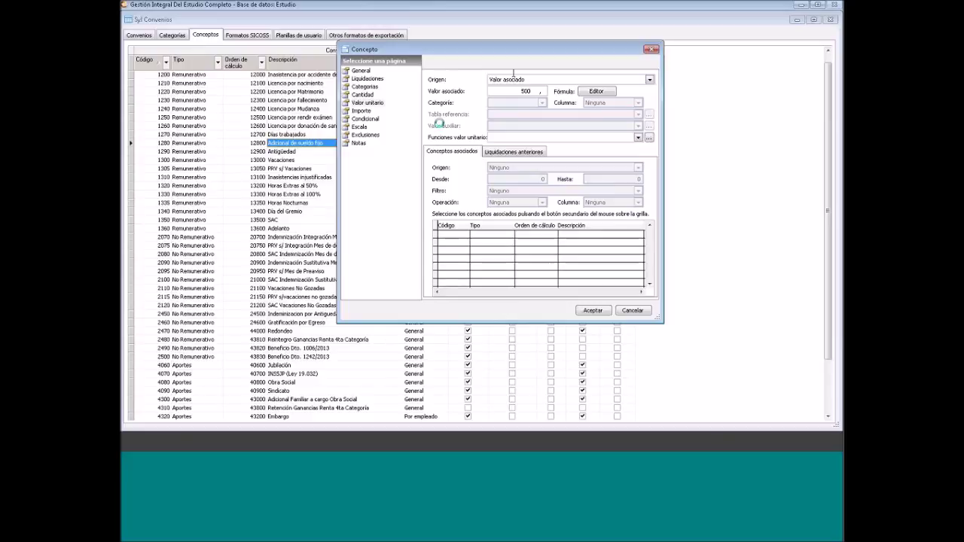
pyautogui.click(366, 95)
pyautogui.click(369, 102)
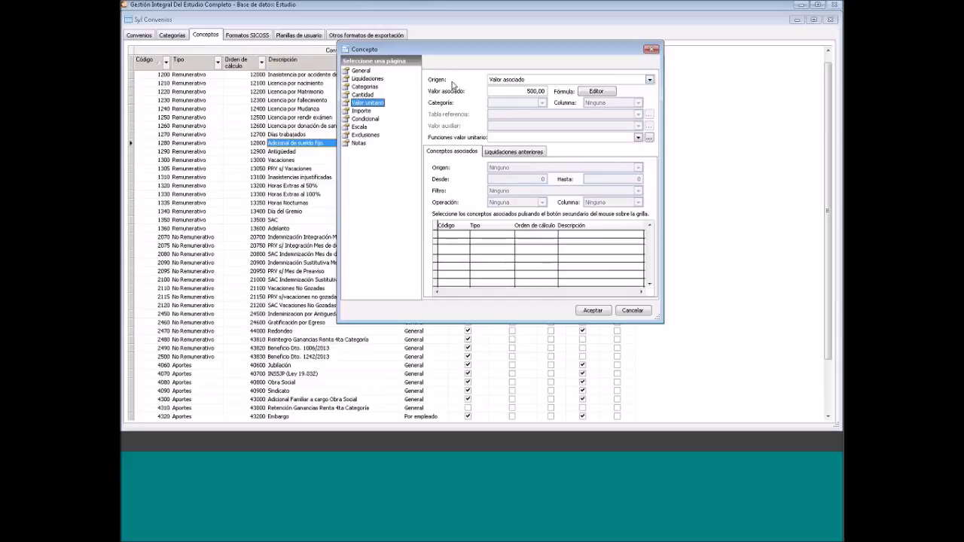
# Review the quantity, unit value and amount settings of Adicional de sueldo fijo and save the concept
pyautogui.click(370, 96)
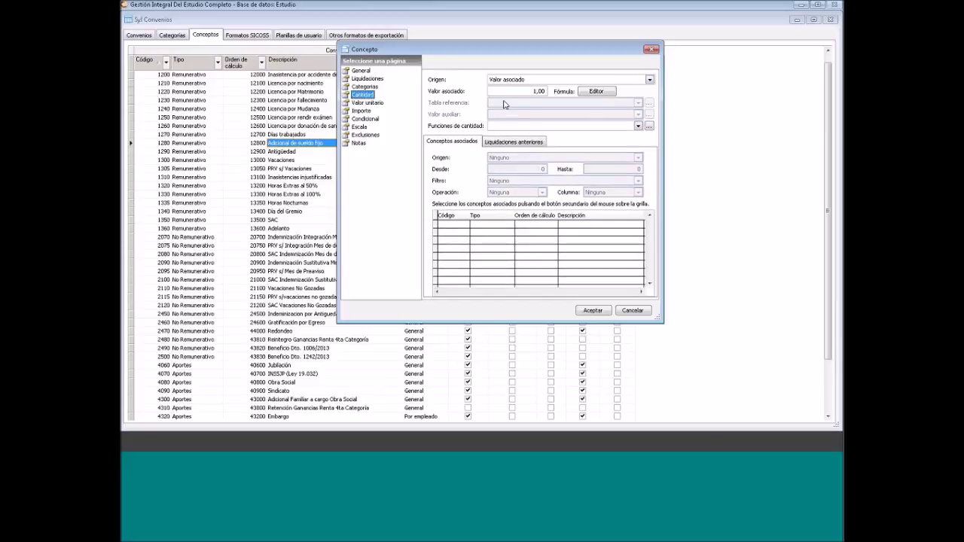
pyautogui.click(396, 104)
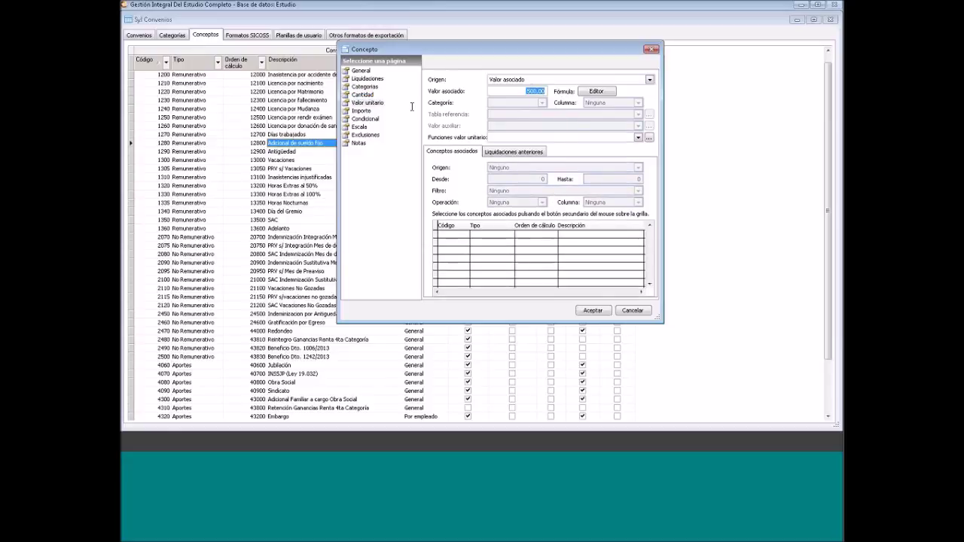
pyautogui.click(369, 112)
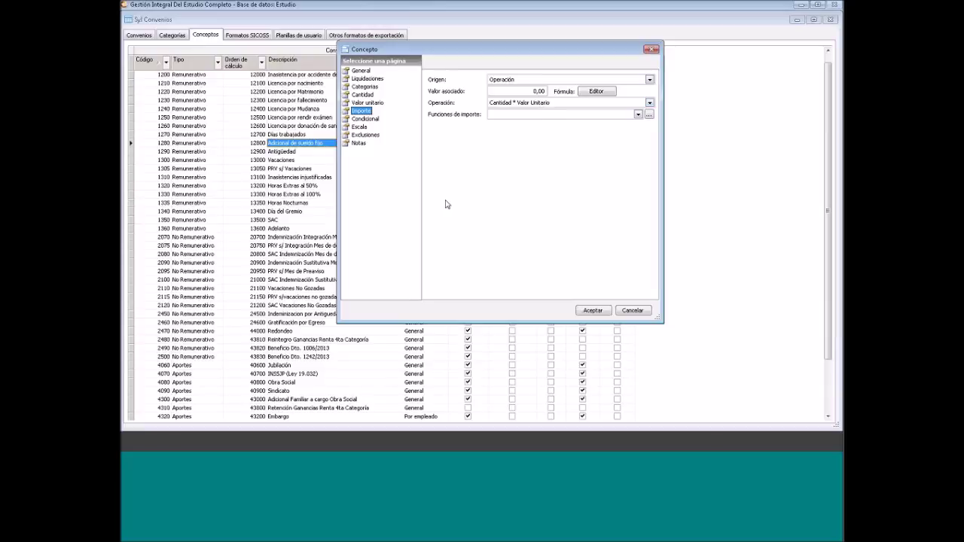
pyautogui.click(369, 94)
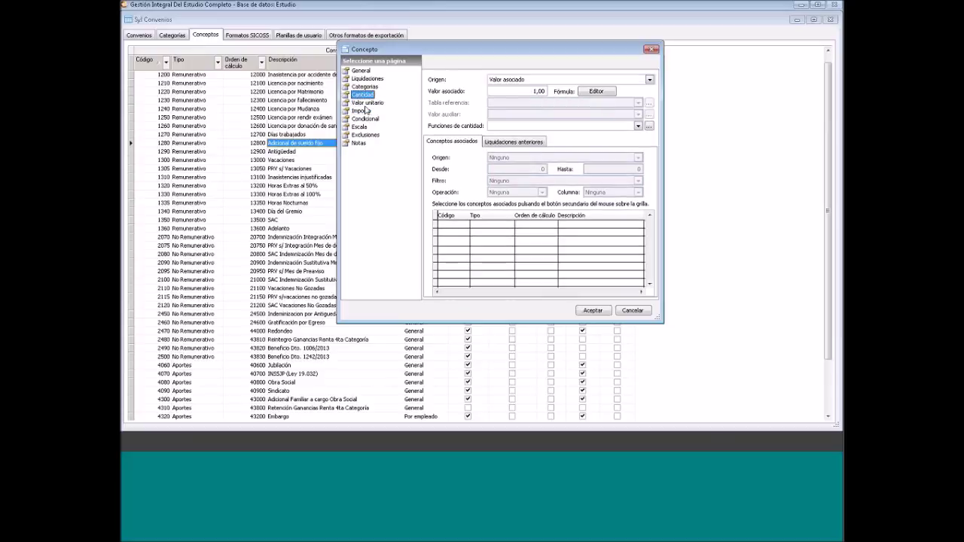
pyautogui.click(369, 106)
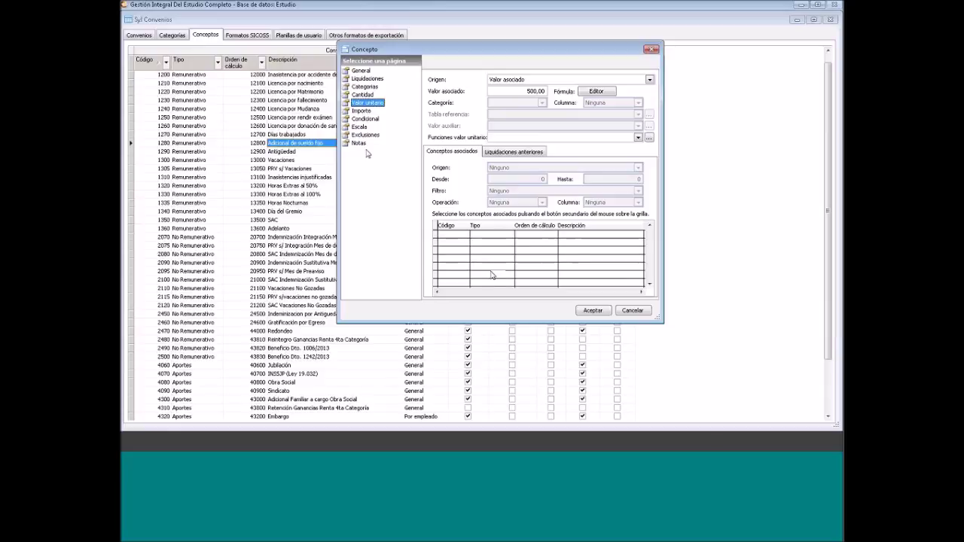
pyautogui.click(368, 111)
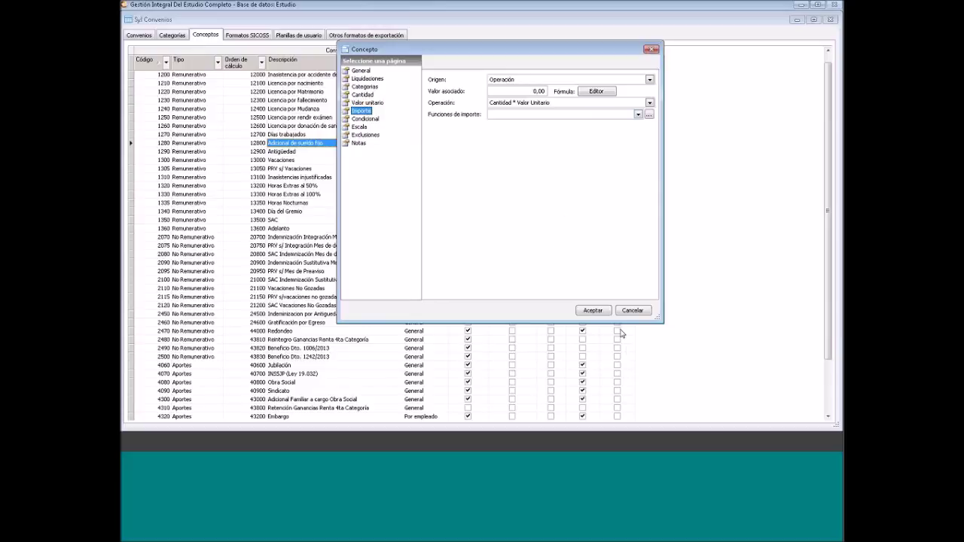
pyautogui.click(600, 315)
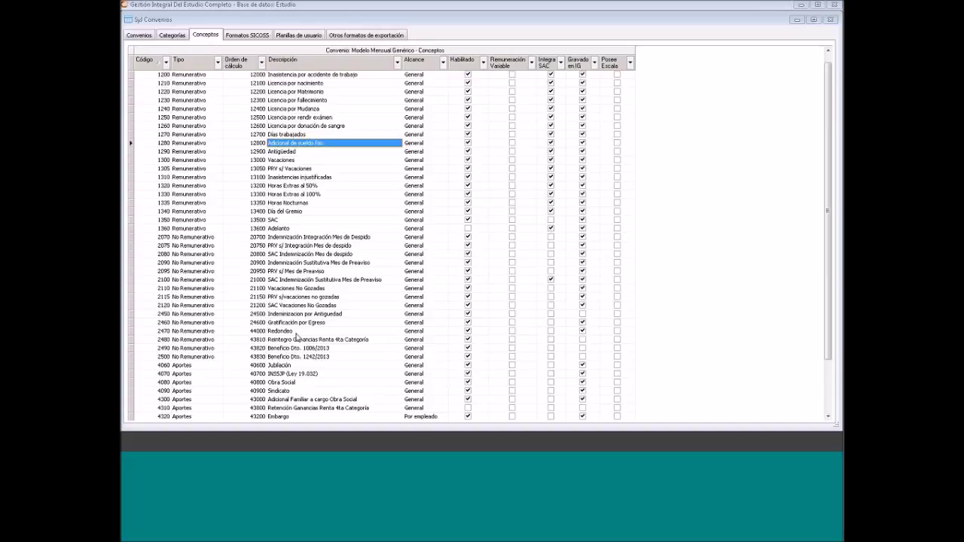
pyautogui.click(287, 233)
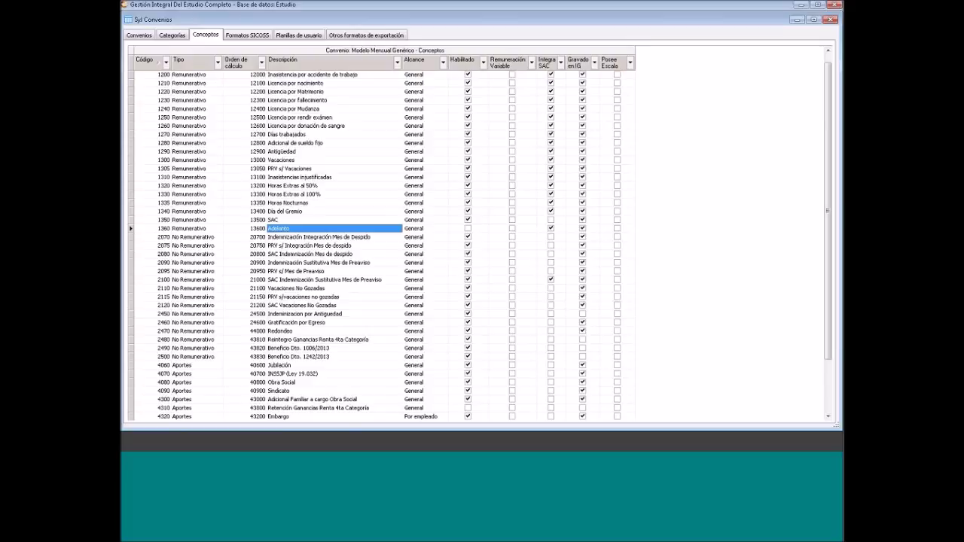
pyautogui.click(301, 142)
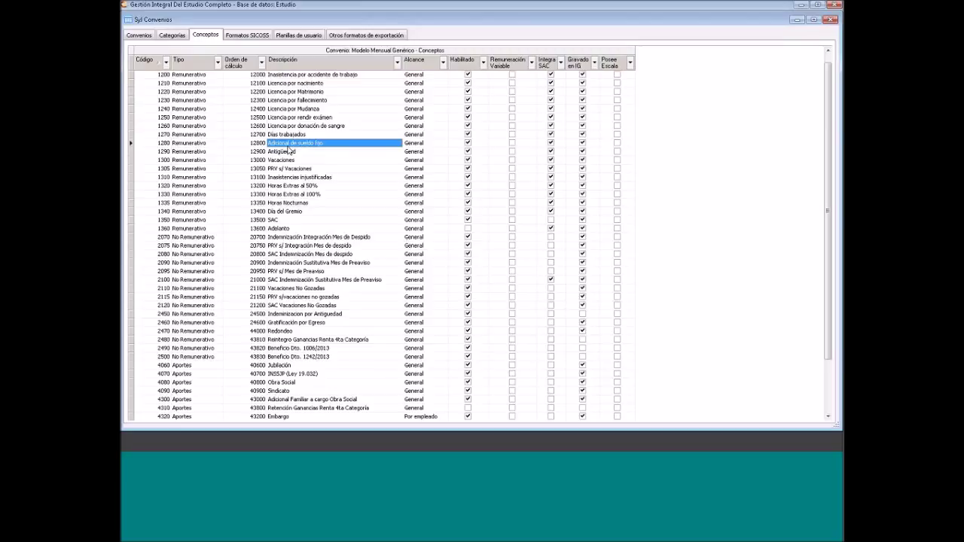
pyautogui.click(288, 228)
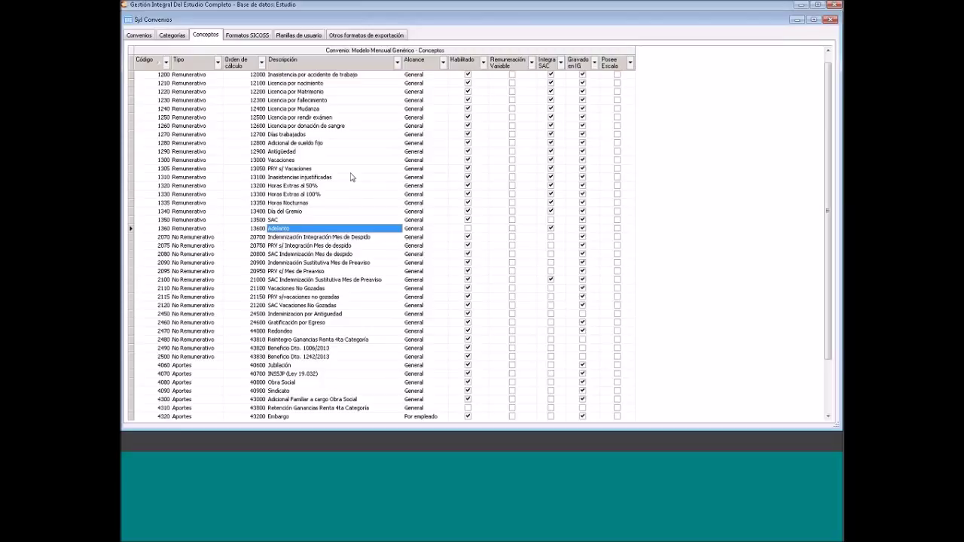
# Mark the Adelanto concept as Habilitado and save it
pyautogui.click(336, 159)
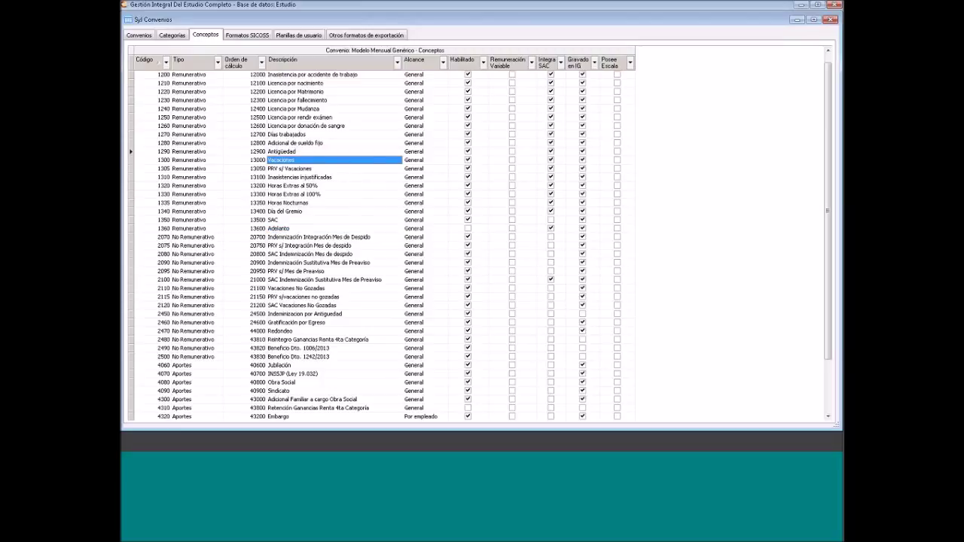
pyautogui.click(320, 153)
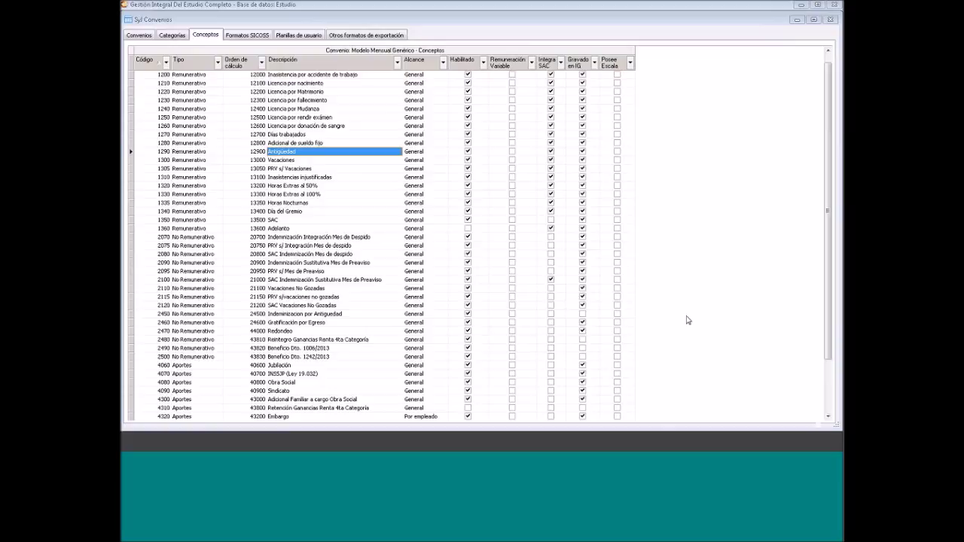
pyautogui.click(323, 230)
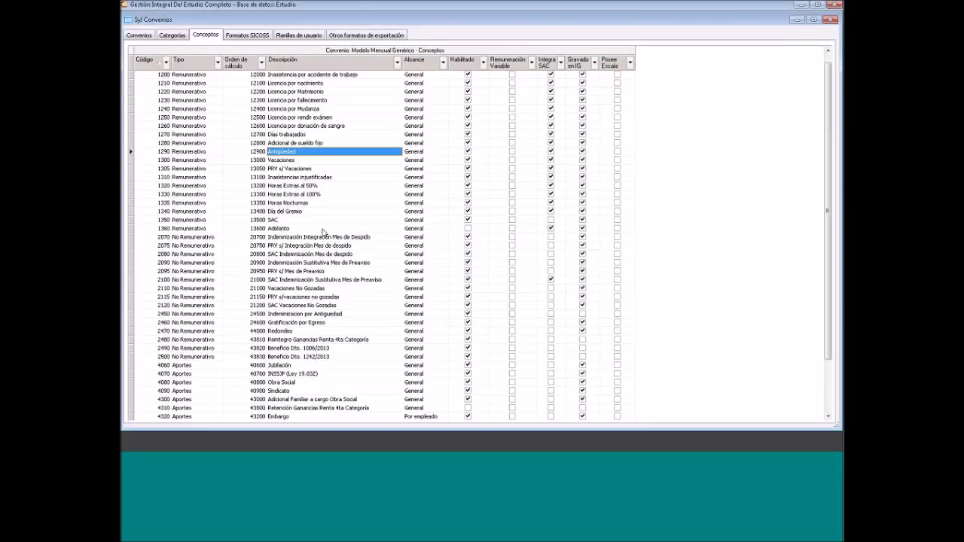
pyautogui.click(323, 229)
pyautogui.doubleClick(323, 229)
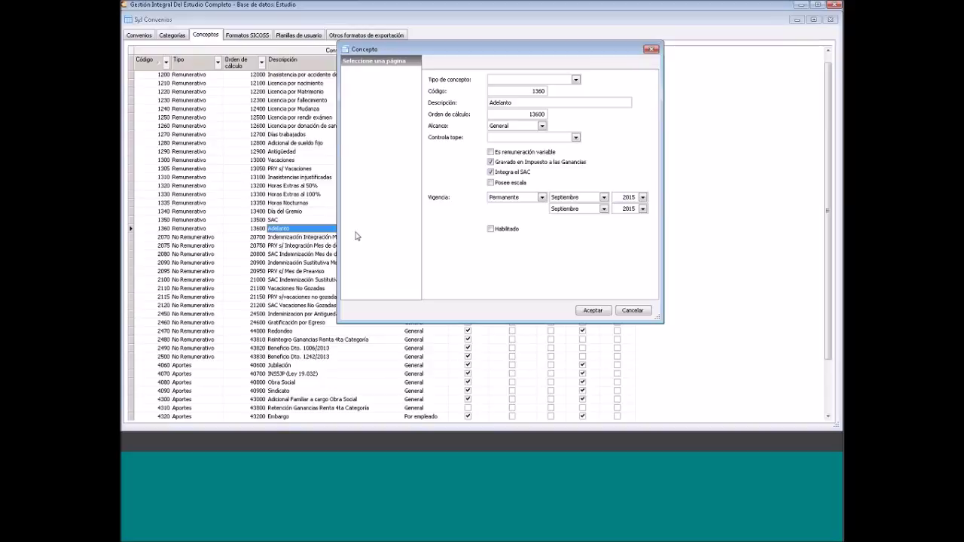
pyautogui.click(500, 225)
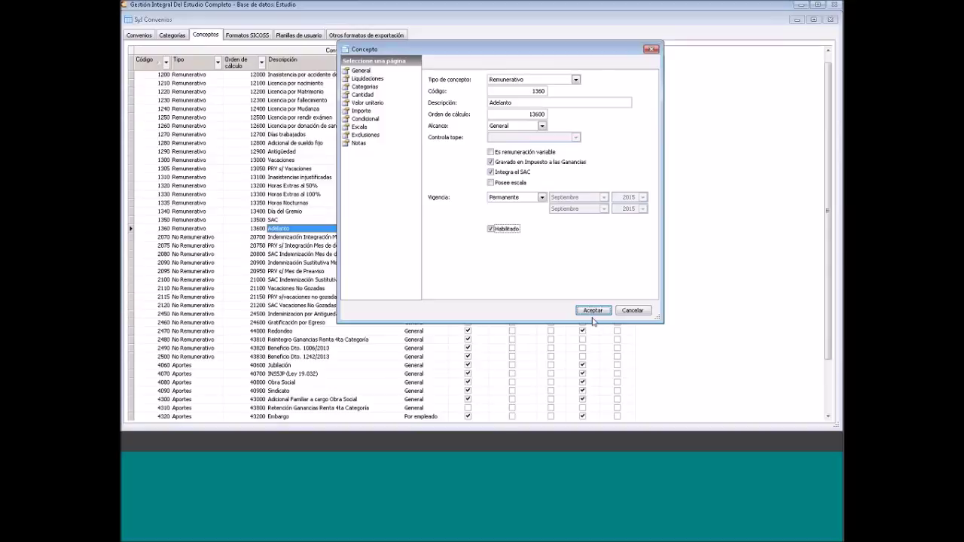
pyautogui.click(592, 311)
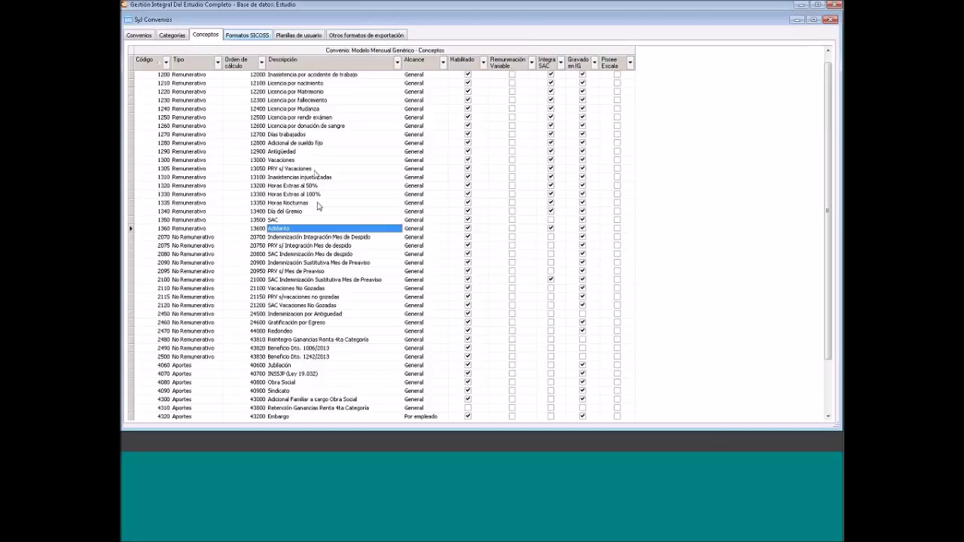
# Open the Antigüedad concept for editing, enable Posee escala and check its scale table
pyautogui.keyDown('ctrl'); pyautogui.click(311, 153); pyautogui.keyUp('ctrl')
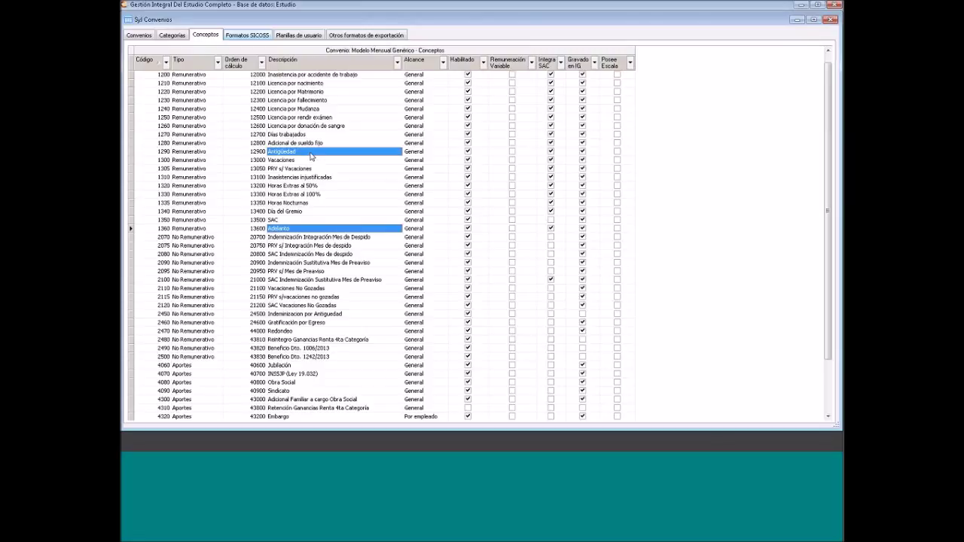
pyautogui.click(312, 153)
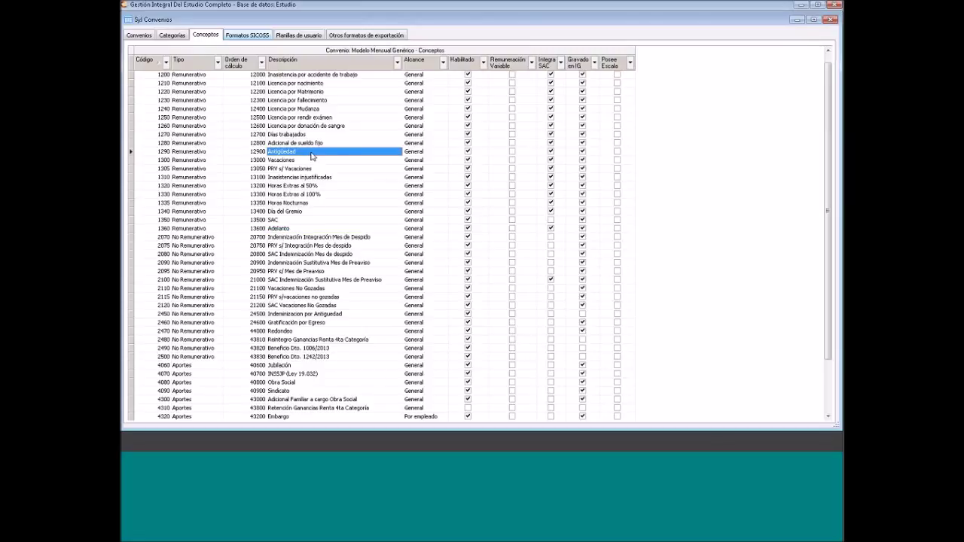
pyautogui.rightClick(312, 156)
pyautogui.click(345, 170)
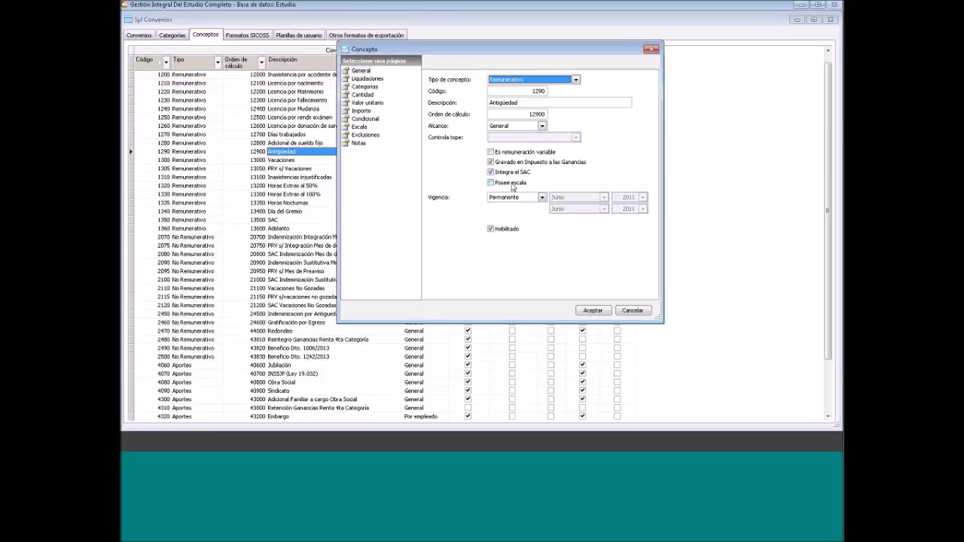
pyautogui.click(491, 185)
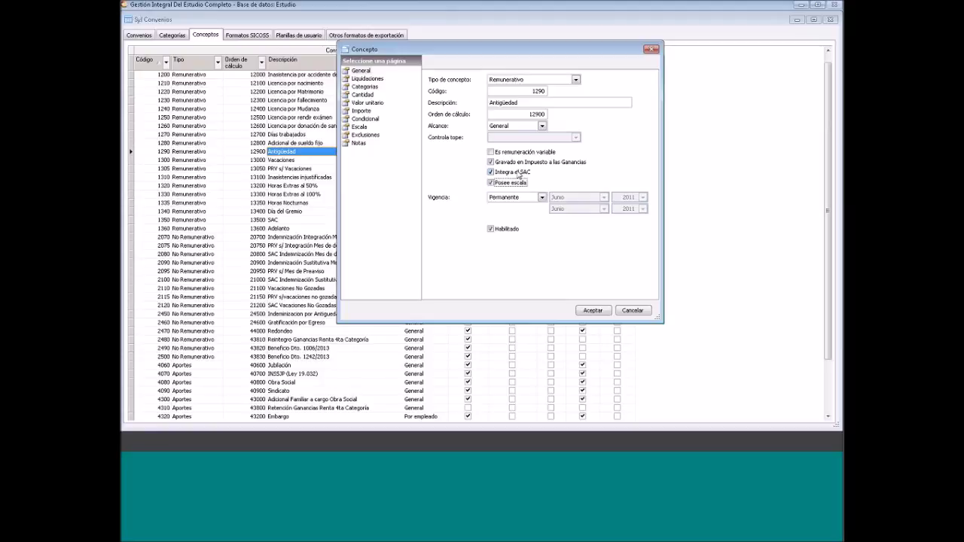
pyautogui.click(359, 126)
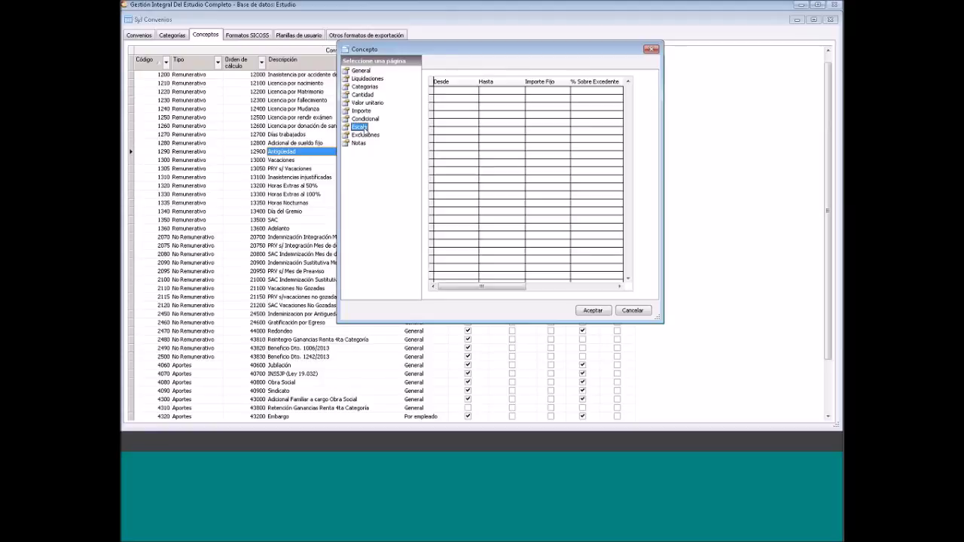
pyautogui.click(362, 71)
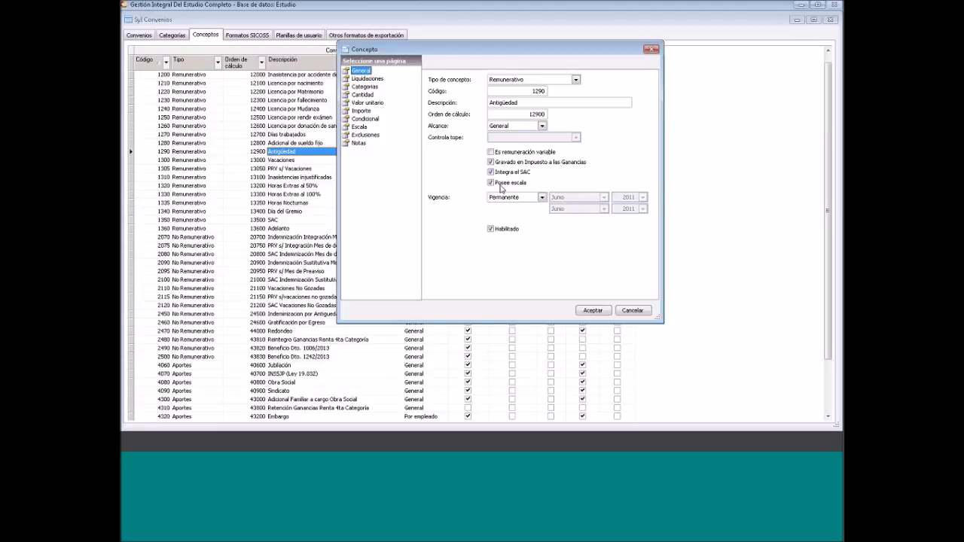
# Review Antigüedad's liquidations and categories, and set its quantity function to Buscar en escala
pyautogui.click(374, 80)
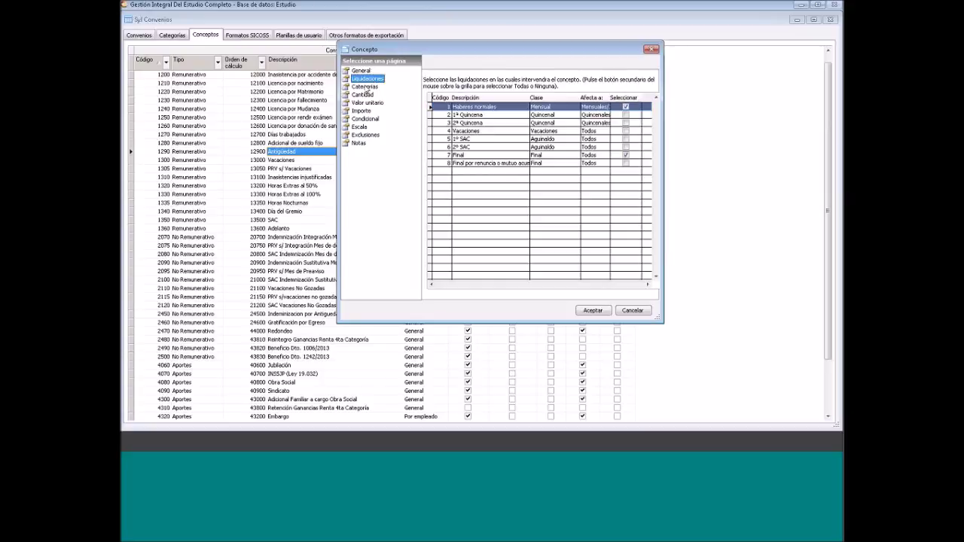
pyautogui.click(364, 88)
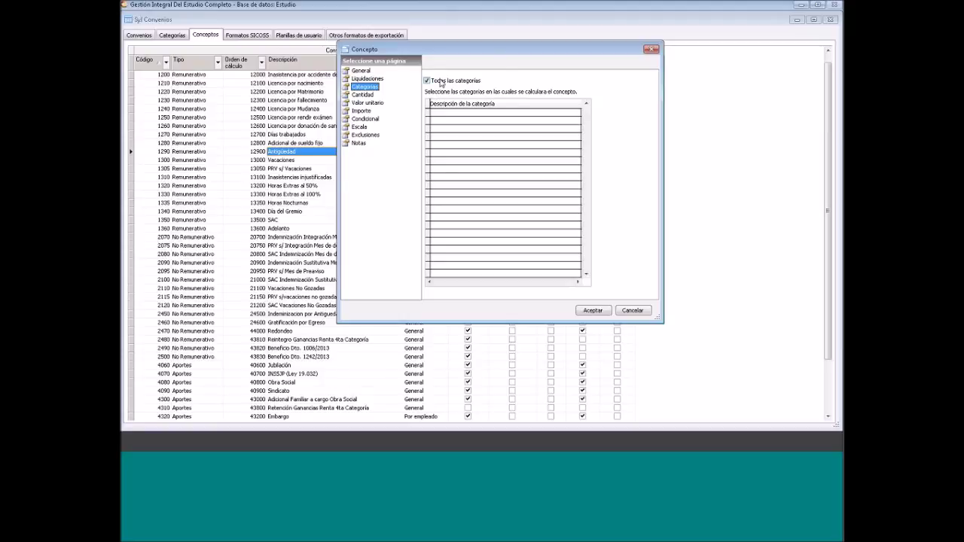
pyautogui.click(363, 95)
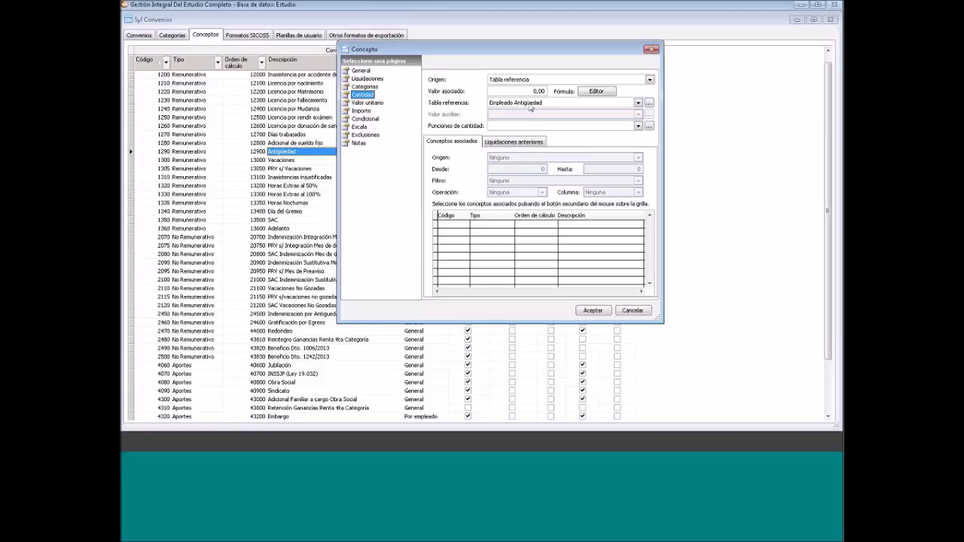
pyautogui.click(638, 126)
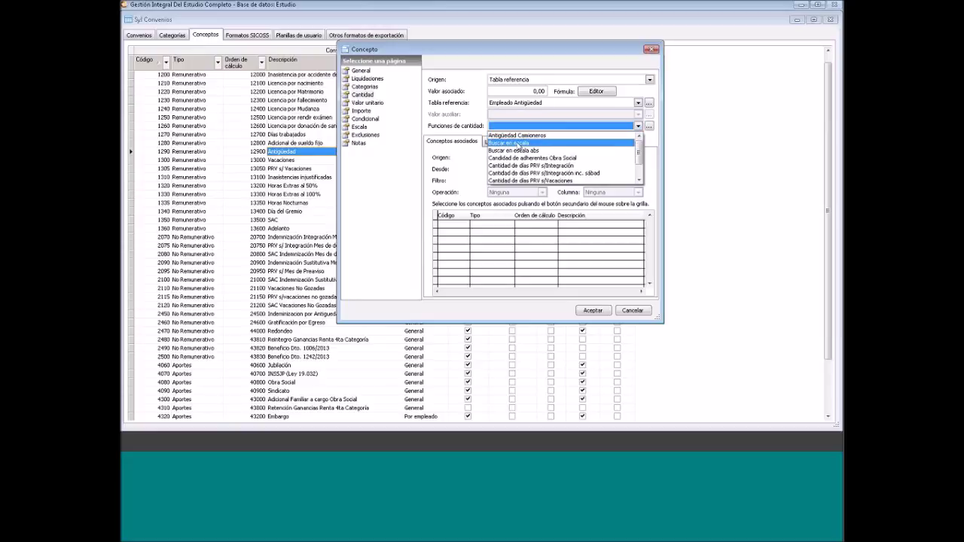
pyautogui.click(519, 145)
pyautogui.click(518, 143)
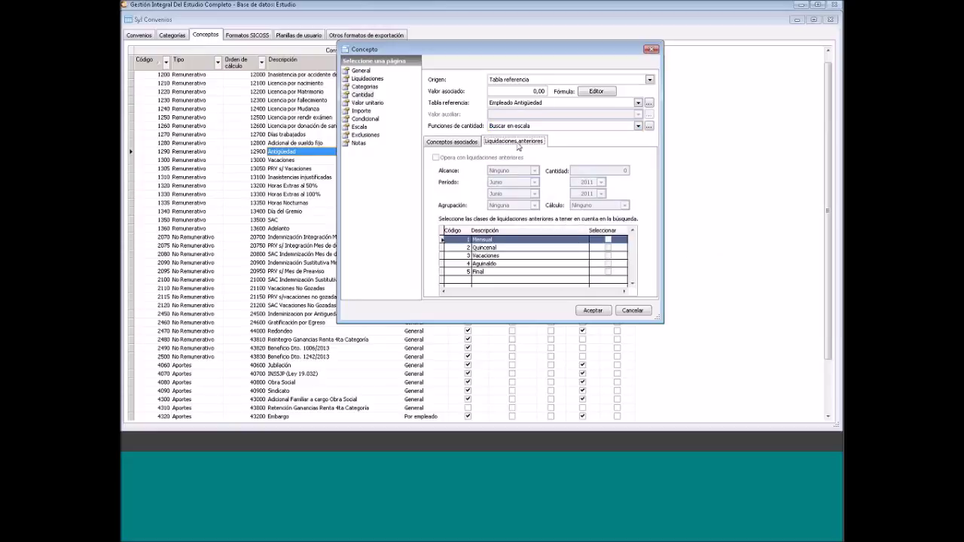
pyautogui.click(360, 70)
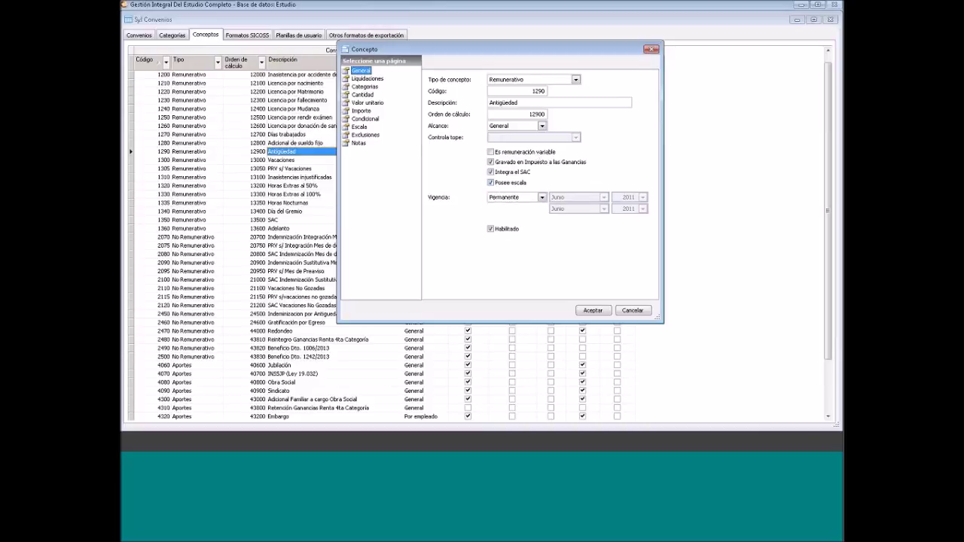
pyautogui.click(363, 95)
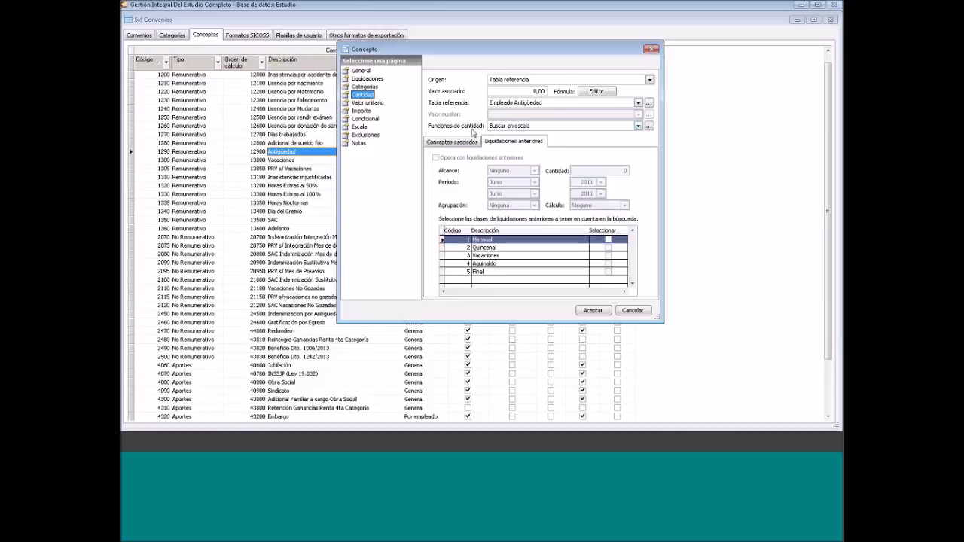
# Set the origin of the associated concepts in Antigüedad's unit value to Rango de tipos de conceptos
pyautogui.click(374, 102)
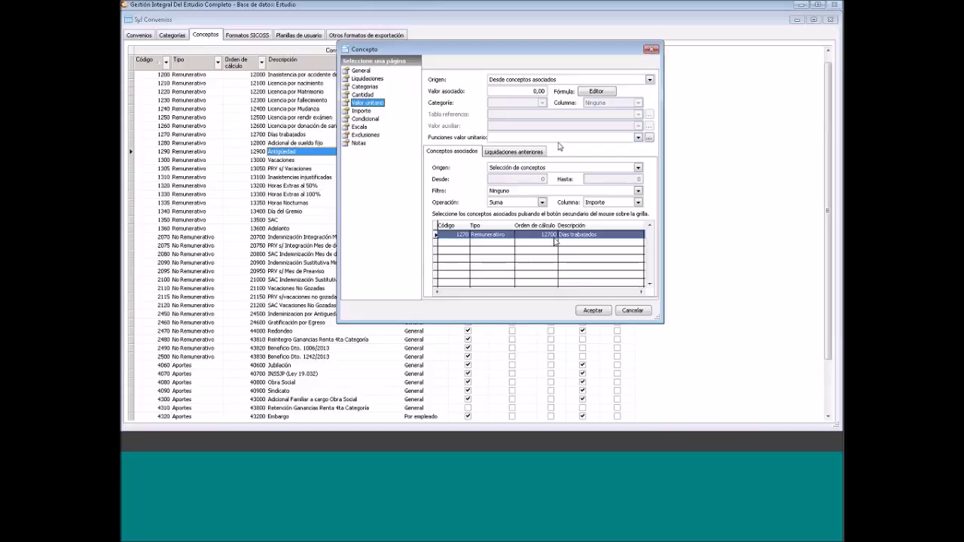
pyautogui.click(539, 80)
pyautogui.click(530, 107)
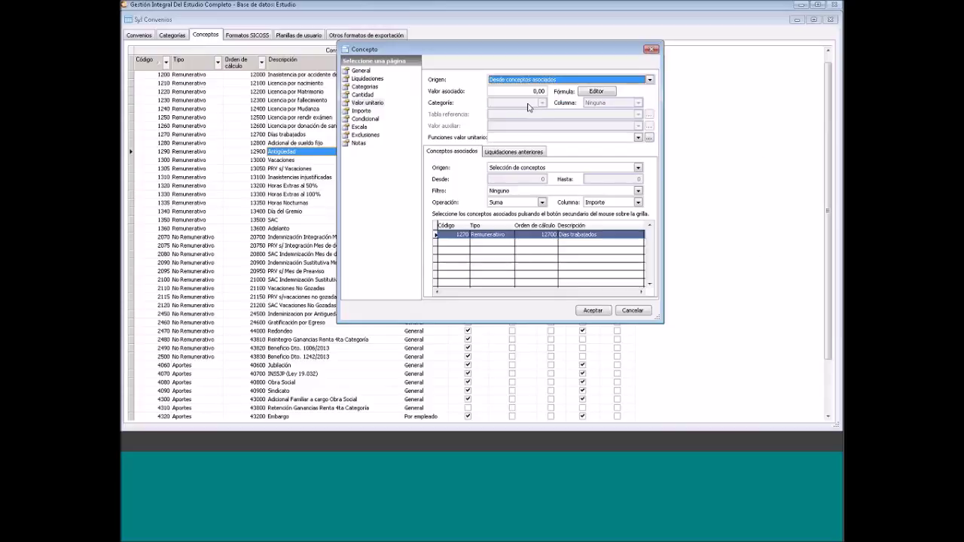
pyautogui.click(444, 154)
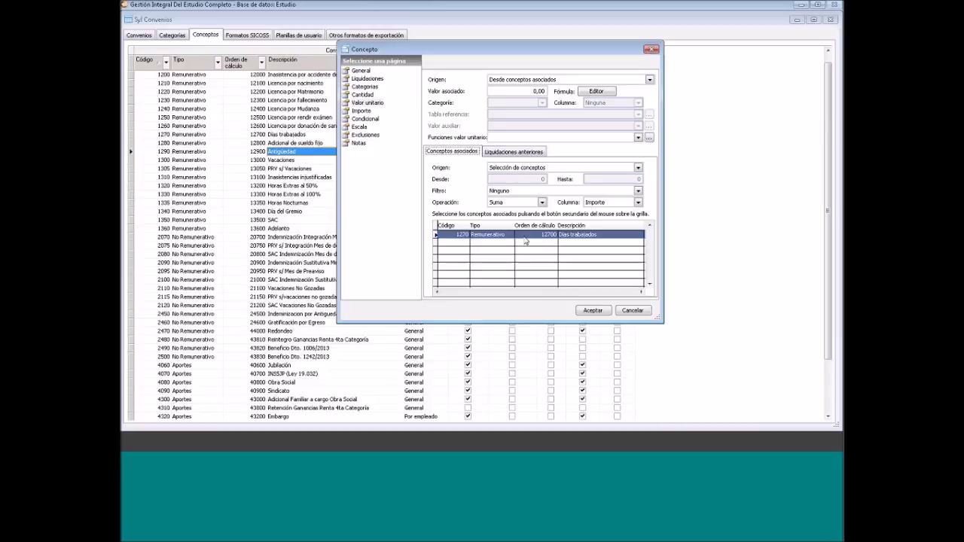
pyautogui.click(600, 167)
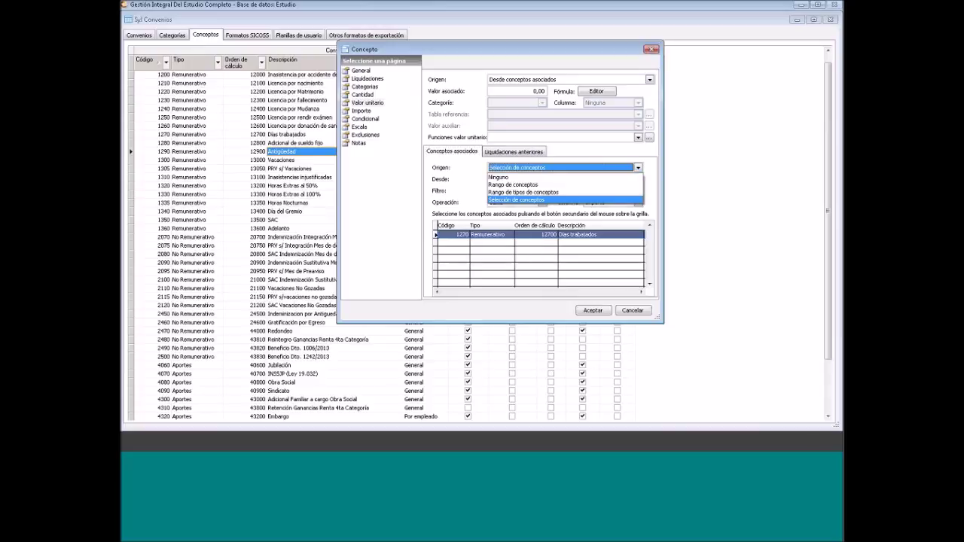
pyautogui.click(500, 195)
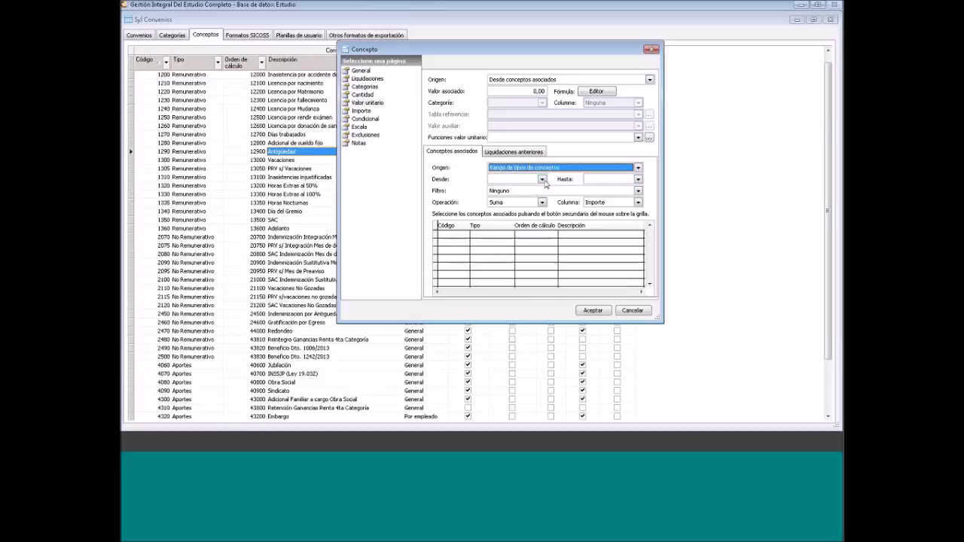
# Set the concept type range of Antigüedad's unit value from Remunerativo to Remunerativo, keeping the filter at Ninguno
pyautogui.click(542, 180)
pyautogui.click(527, 197)
pyautogui.click(638, 179)
pyautogui.click(606, 196)
pyautogui.click(637, 190)
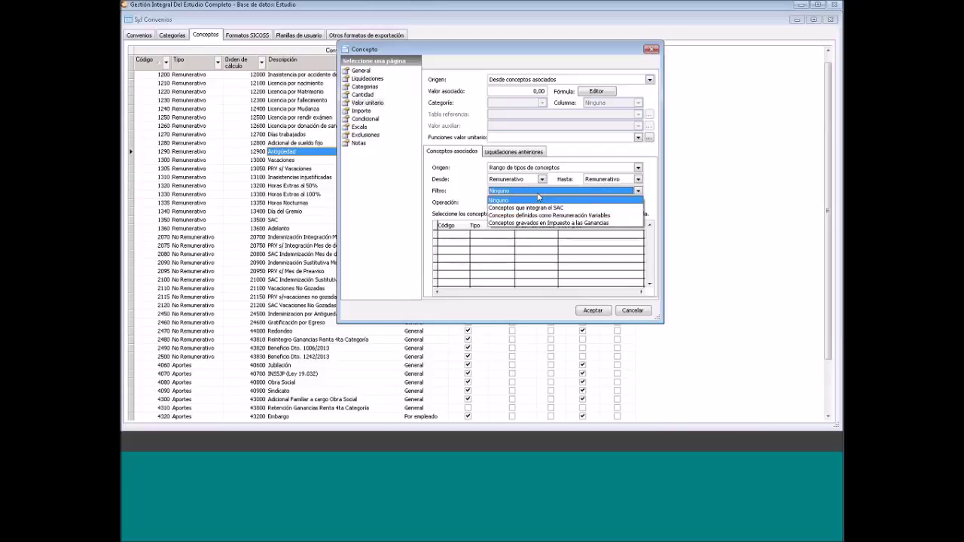
pyautogui.click(538, 192)
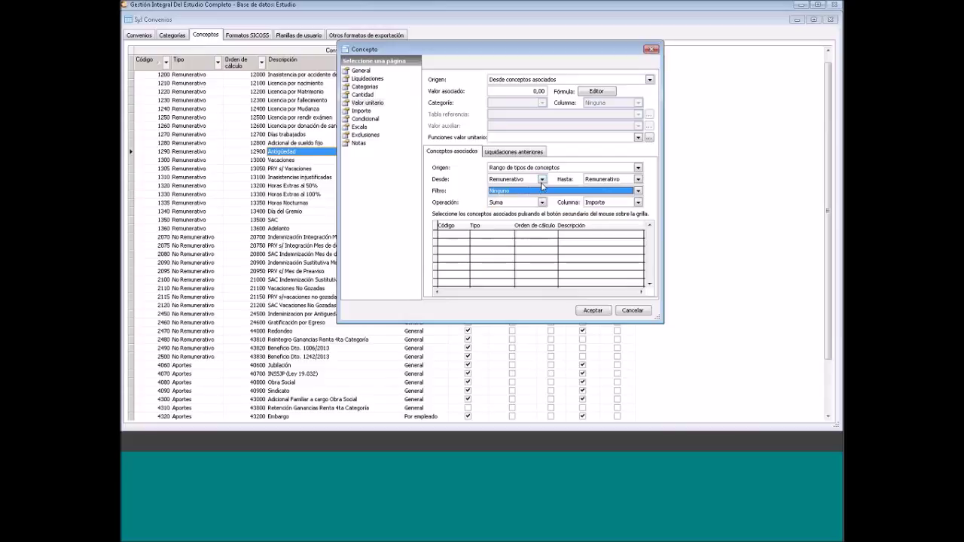
pyautogui.click(542, 181)
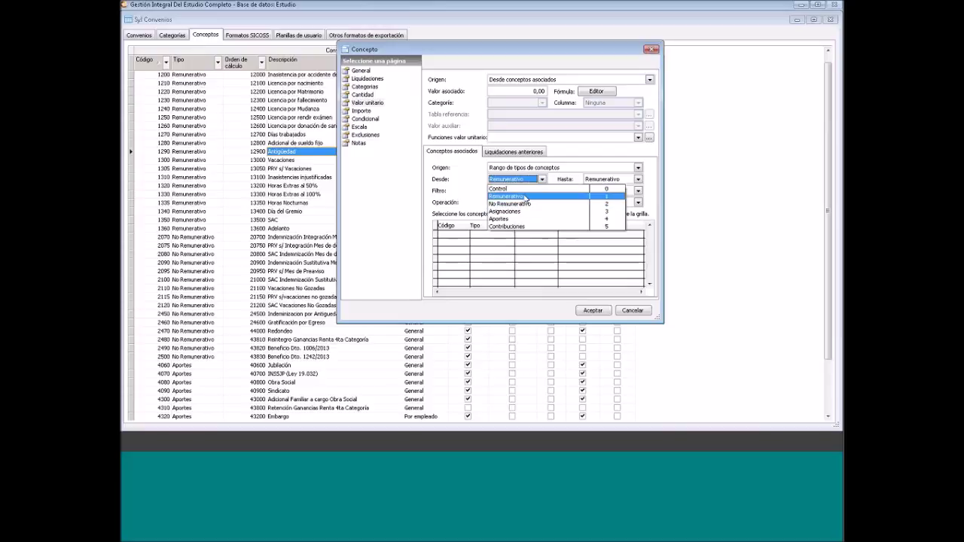
pyautogui.click(525, 196)
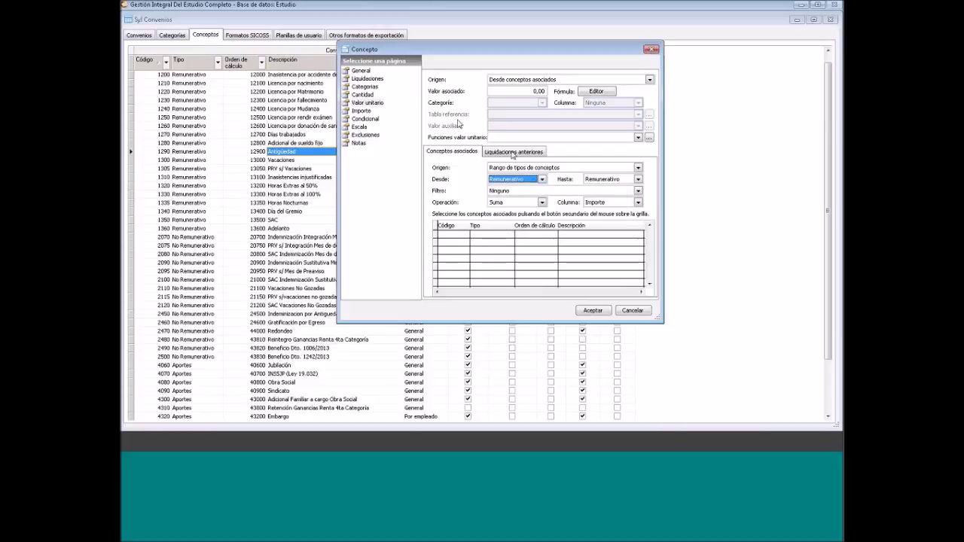
# Compare Antigüedad's code and calculation order with the concept list and review its unit value settings
pyautogui.click(361, 71)
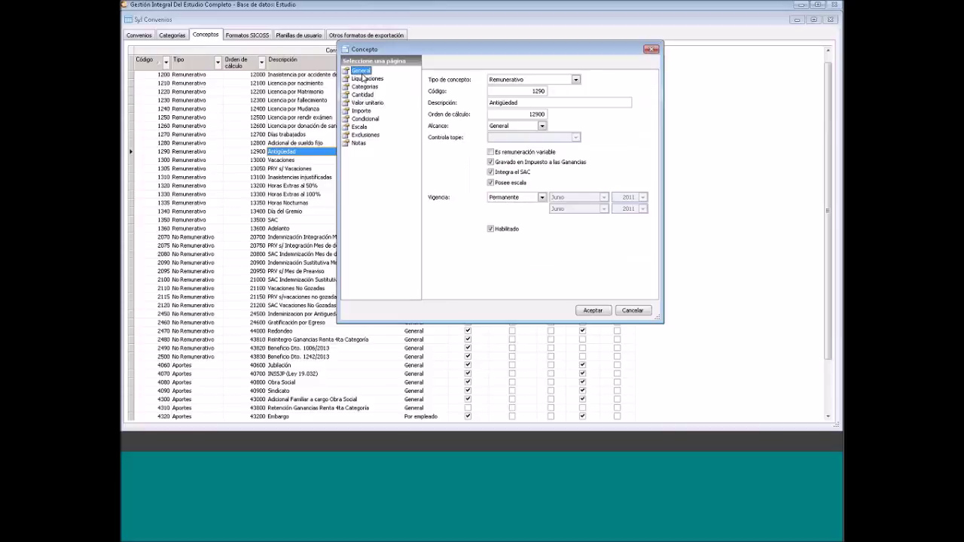
pyautogui.doubleClick(535, 112)
pyautogui.moveTo(537, 56); pyautogui.dragTo(588, 58)
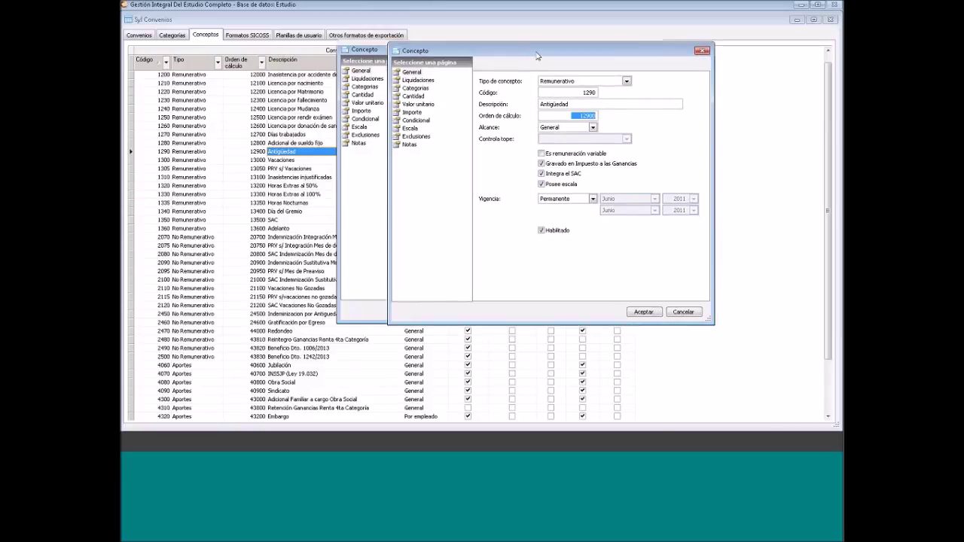
pyautogui.doubleClick(596, 93)
pyautogui.click(575, 115)
pyautogui.doubleClick(575, 115)
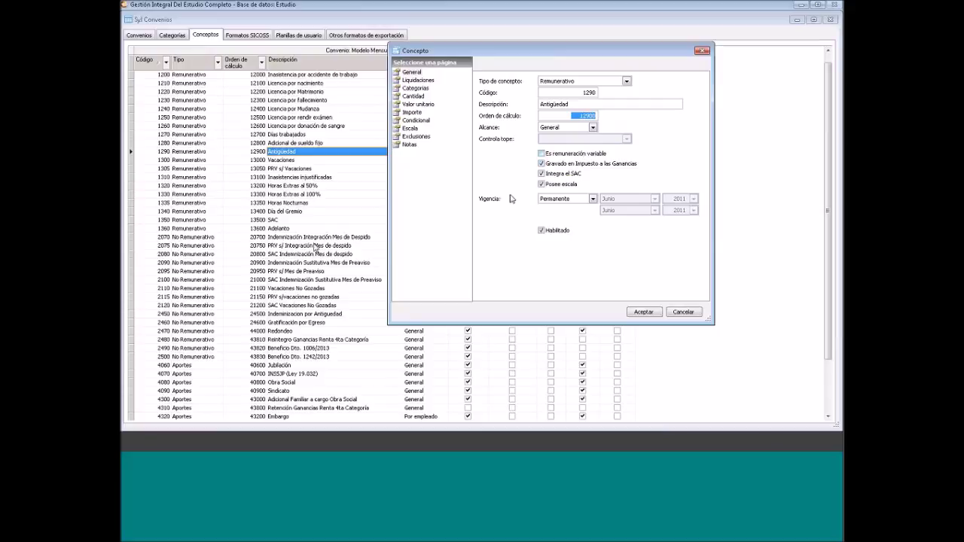
pyautogui.click(418, 104)
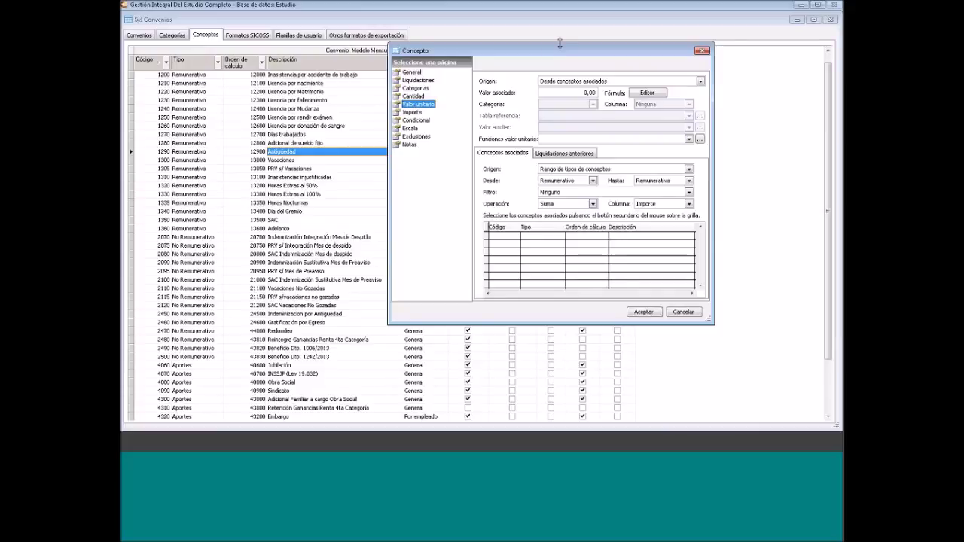
pyautogui.moveTo(559, 50); pyautogui.dragTo(540, 45)
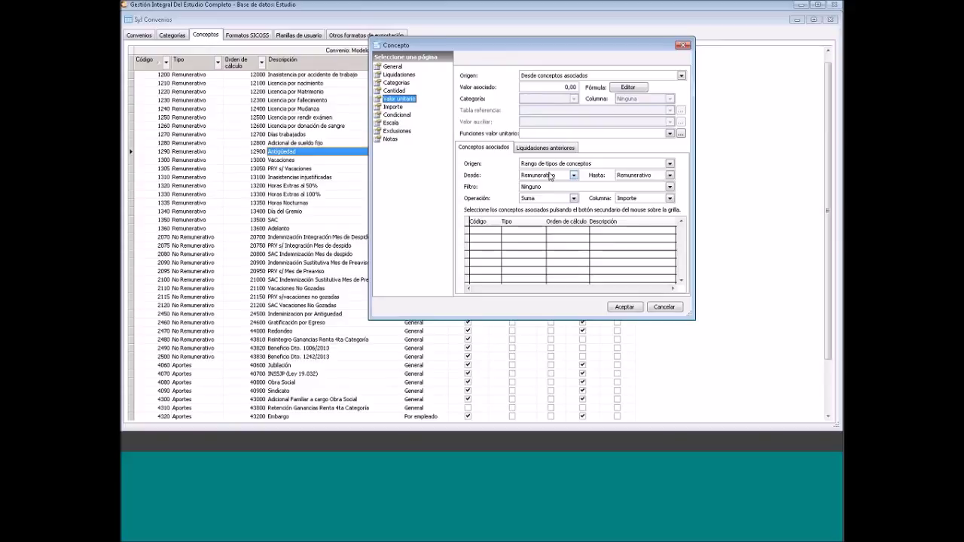
# Set the calculation order of the Antigüedad concept to 13610 and return to its unit value settings
pyautogui.click(395, 68)
pyautogui.moveTo(558, 110); pyautogui.dragTo(581, 110)
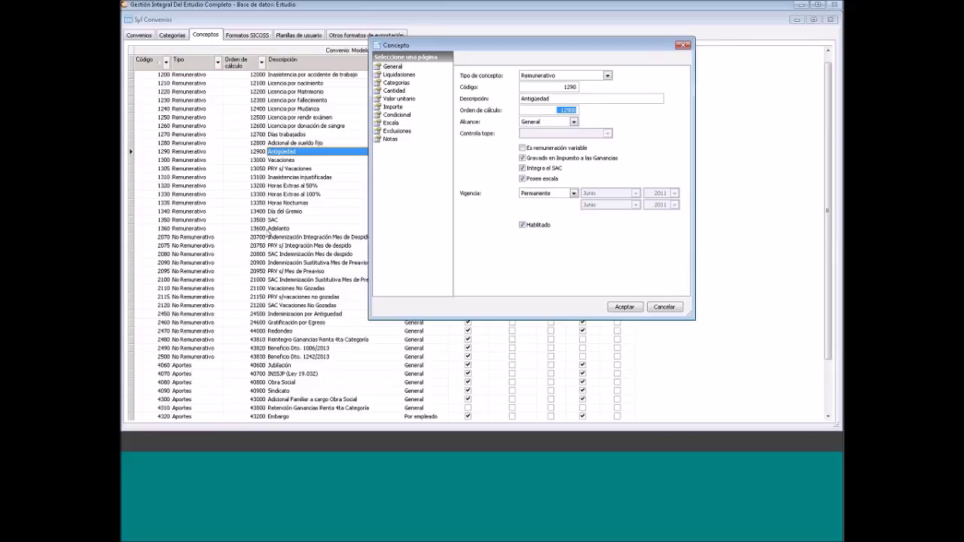
pyautogui.write('13610')
pyautogui.click(403, 83)
pyautogui.click(401, 99)
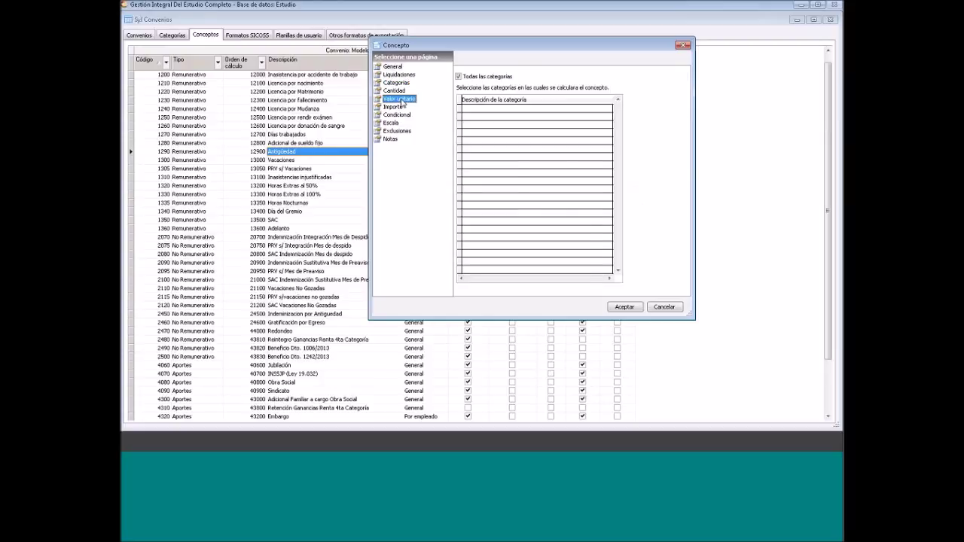
# Set the calculation order of the Antigüedad concept to 12900
pyautogui.click(393, 66)
pyautogui.moveTo(559, 111); pyautogui.dragTo(592, 113)
pyautogui.write('12900')
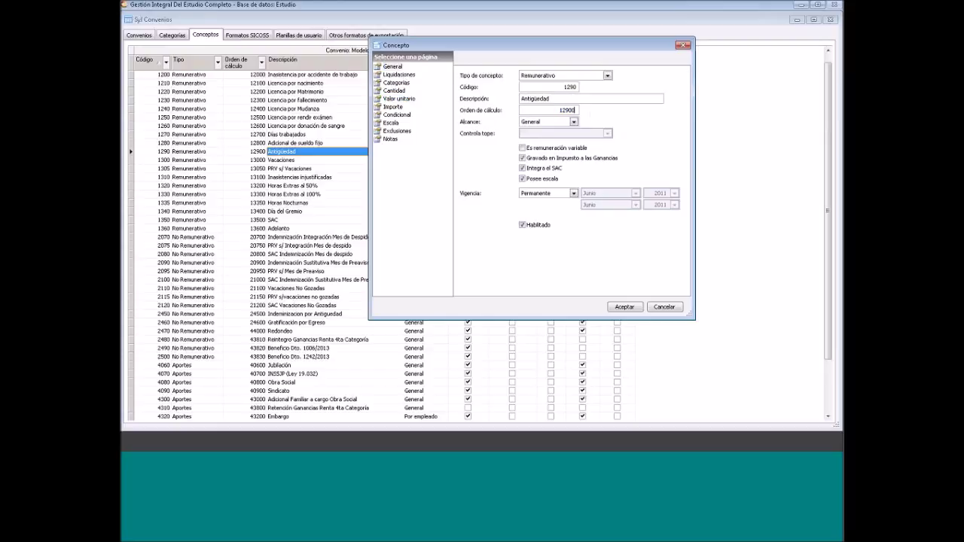
# Set the associated concepts' origin in Antigüedad's unit value to Selección de conceptos, keeping operation Suma and column Importe
pyautogui.click(393, 107)
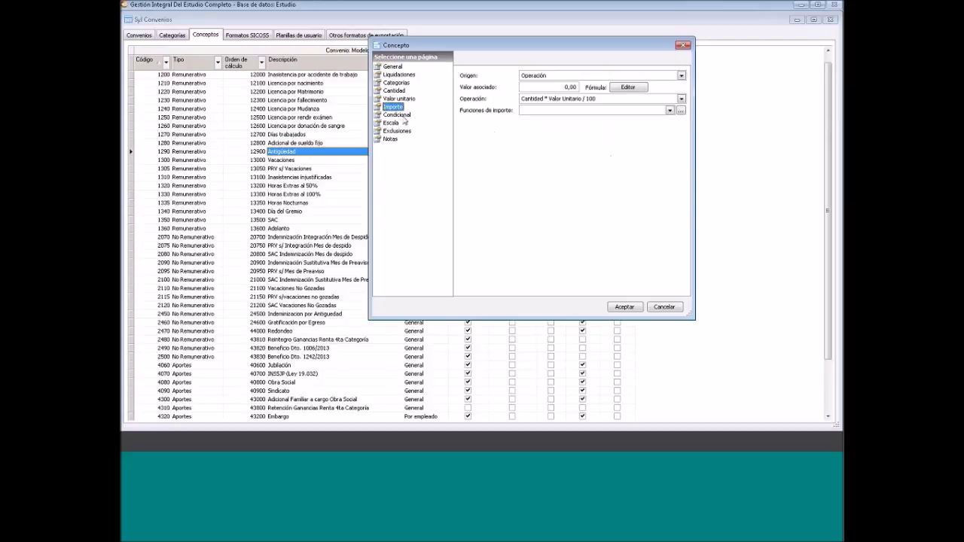
pyautogui.click(399, 100)
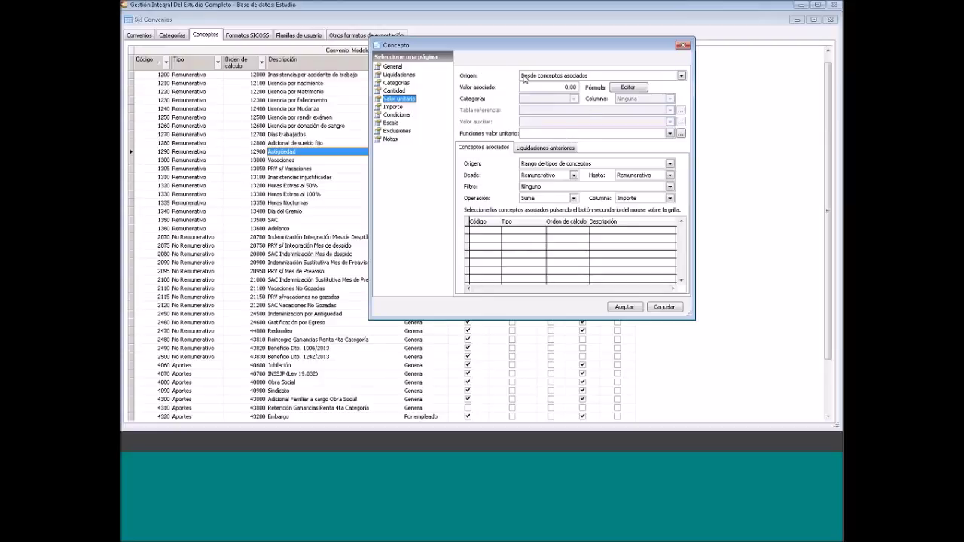
pyautogui.click(587, 170)
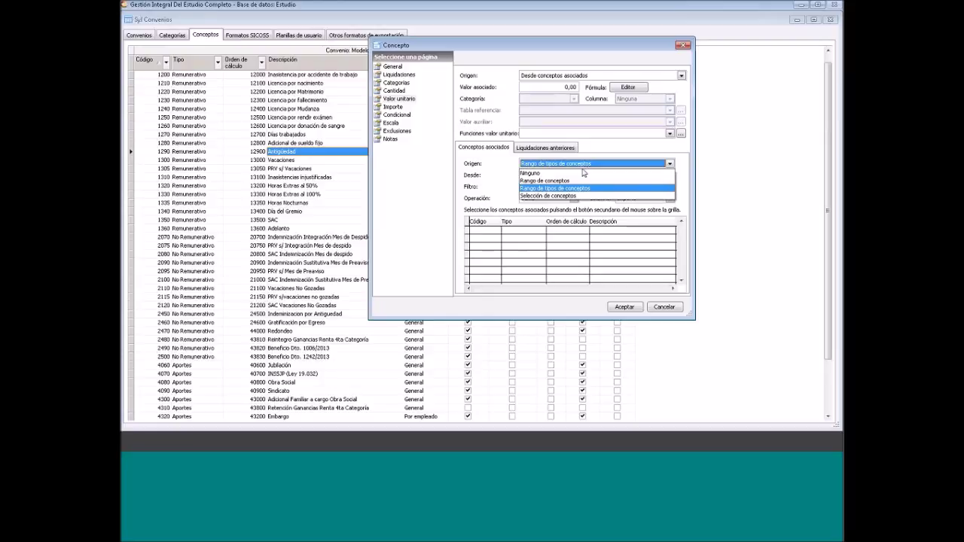
pyautogui.click(549, 195)
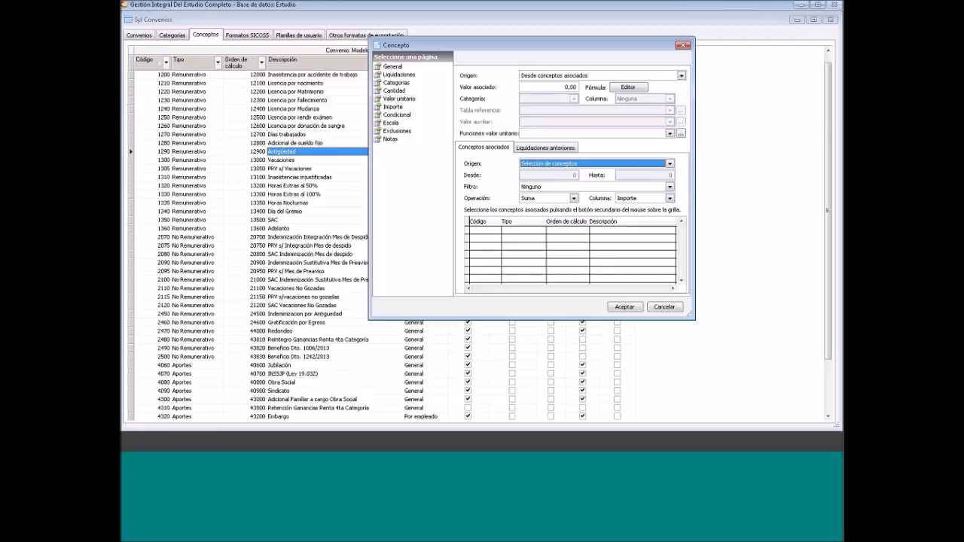
pyautogui.click(574, 198)
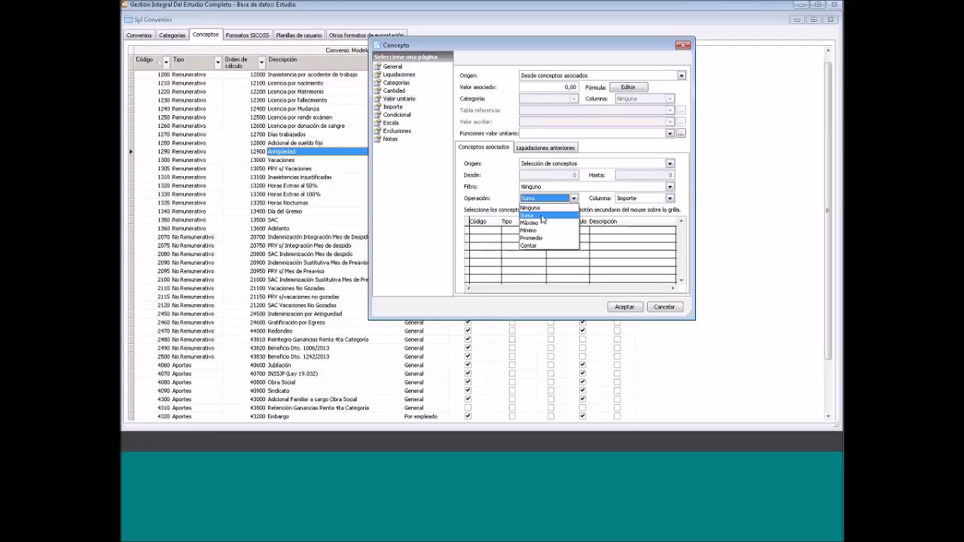
pyautogui.click(625, 210)
pyautogui.click(668, 198)
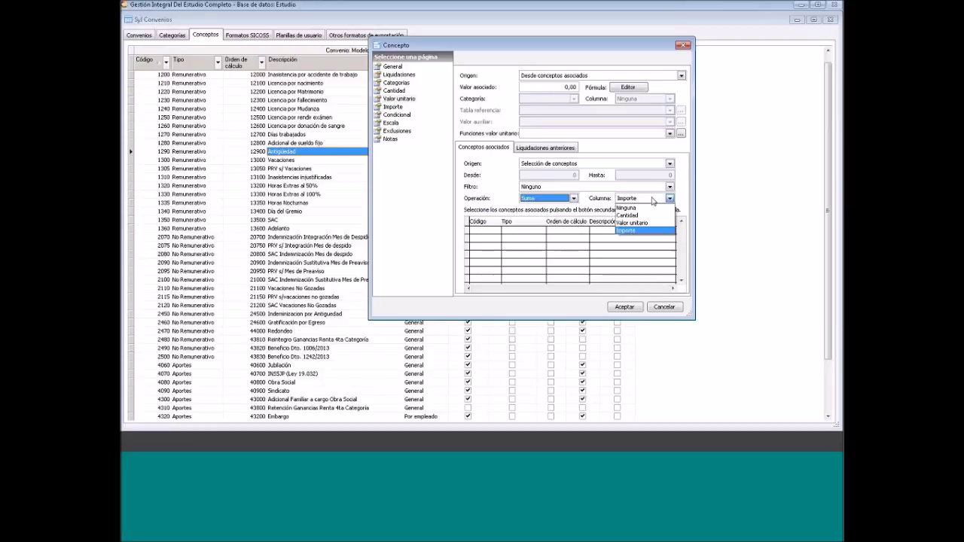
pyautogui.click(634, 232)
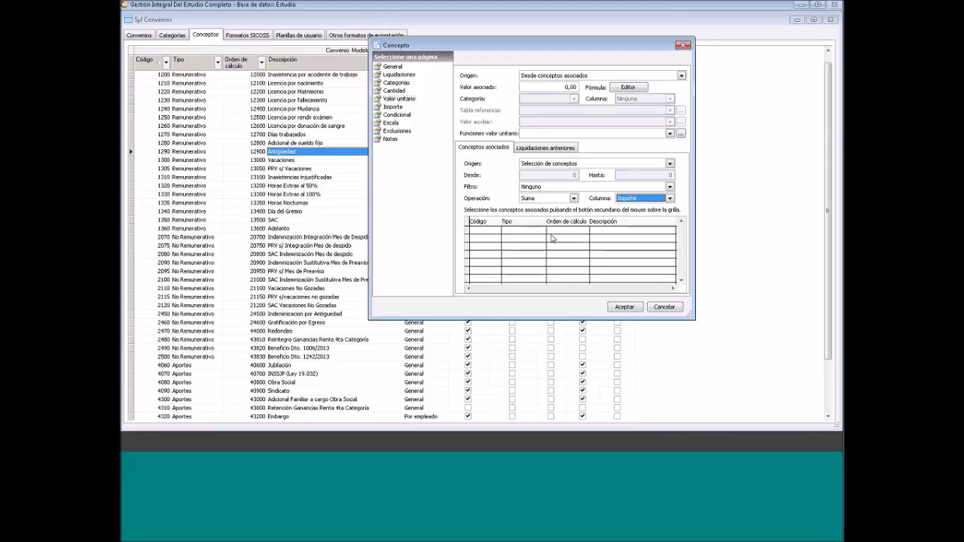
# Add the Días trabajados concept to the associated concepts of Antigüedad's unit value
pyautogui.rightClick(563, 237)
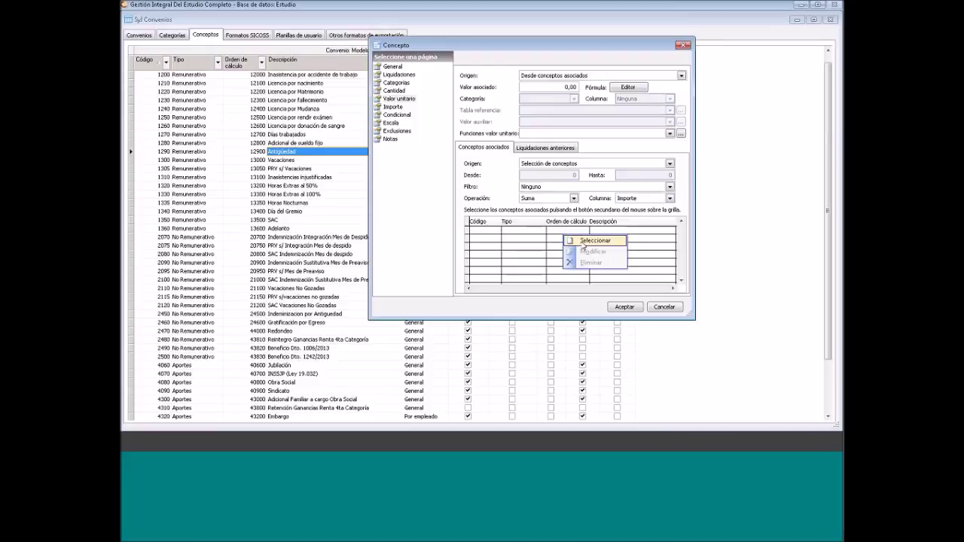
pyautogui.click(582, 242)
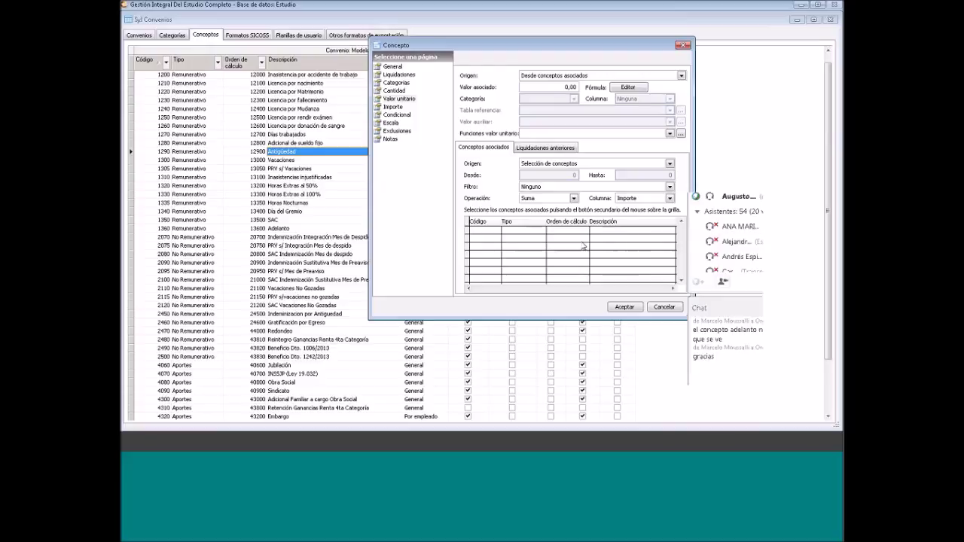
pyautogui.click(438, 226)
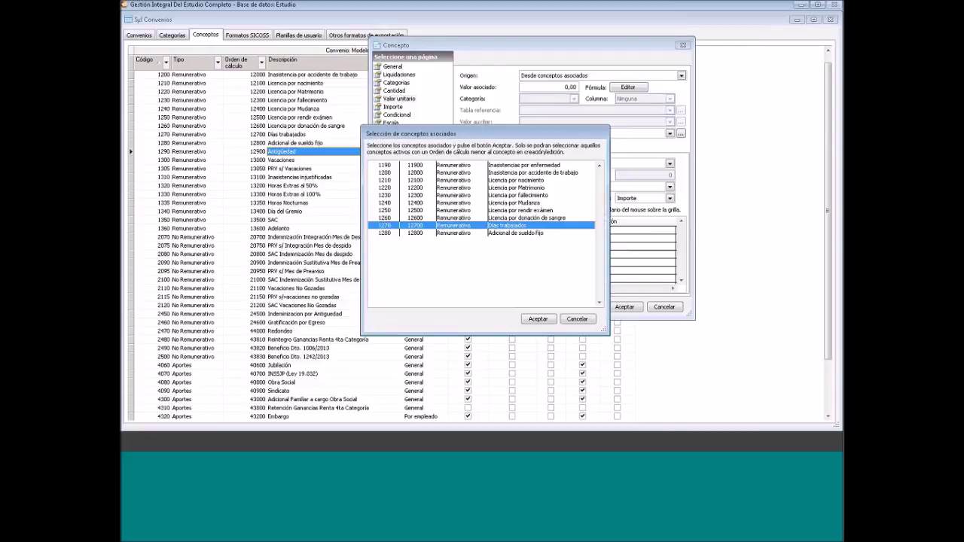
pyautogui.click(538, 320)
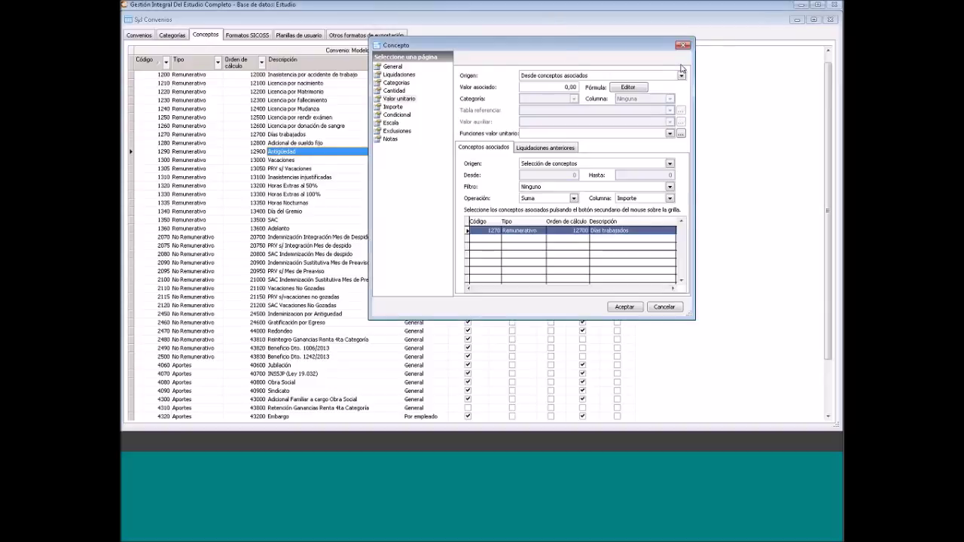
# Add a first range to Antigüedad's scale from 1 to 5 with 1% over the excess
pyautogui.moveTo(565, 50); pyautogui.dragTo(502, 56)
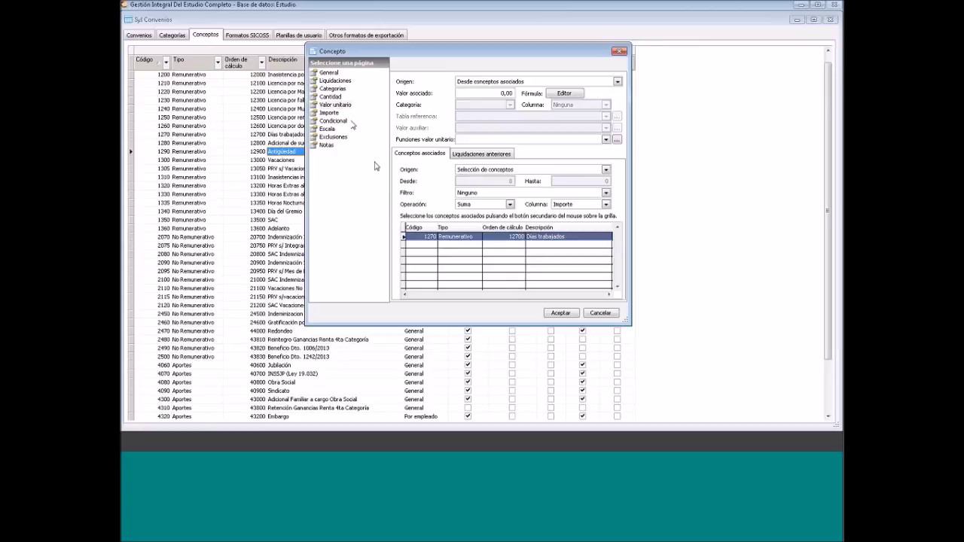
pyautogui.click(330, 113)
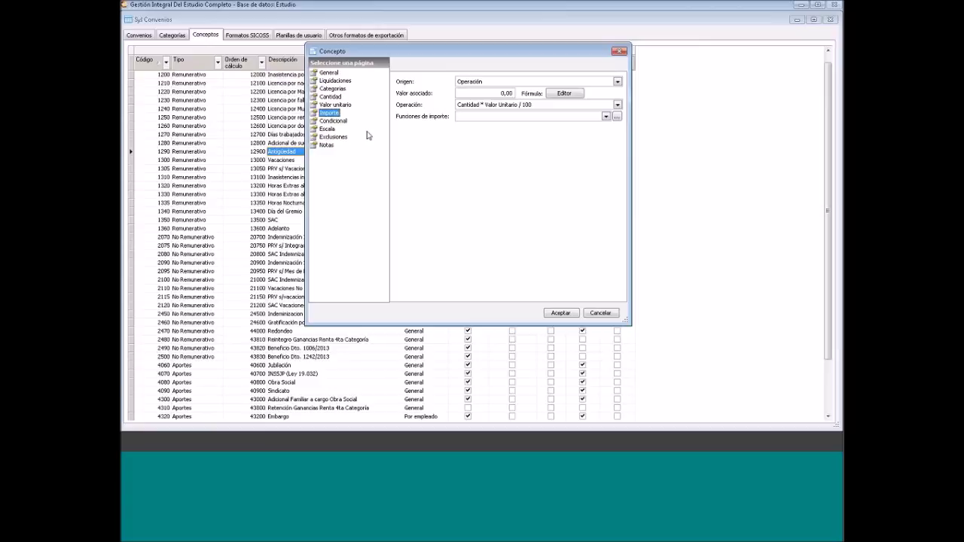
pyautogui.click(325, 131)
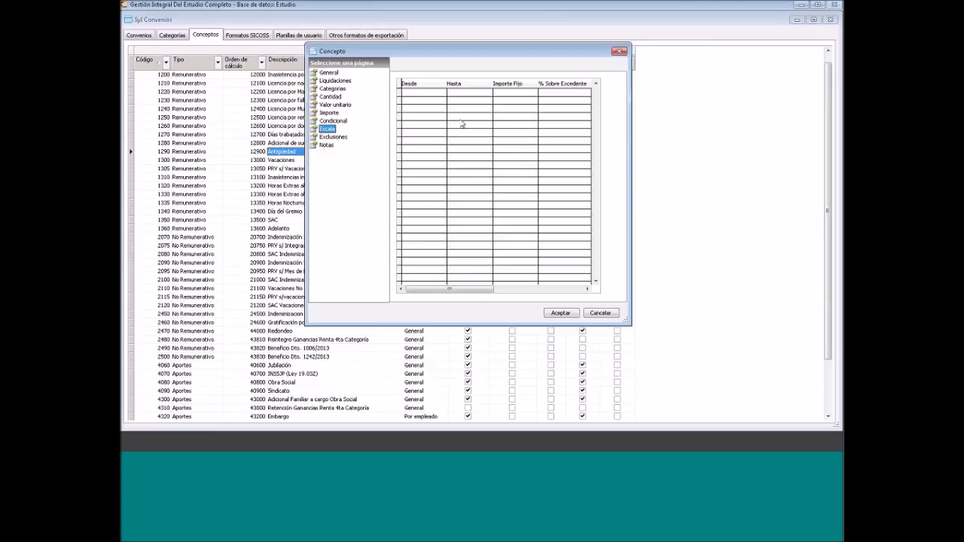
pyautogui.rightClick(462, 123)
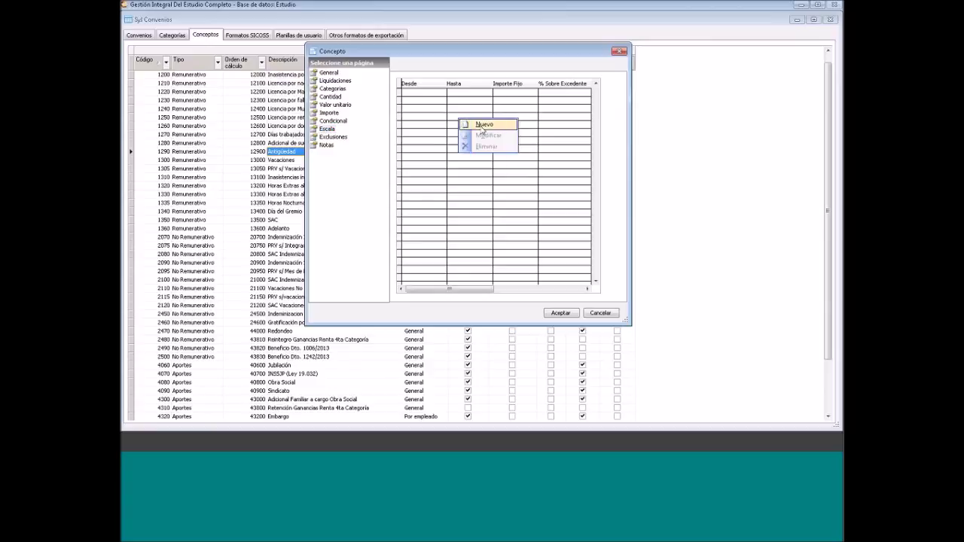
pyautogui.click(482, 125)
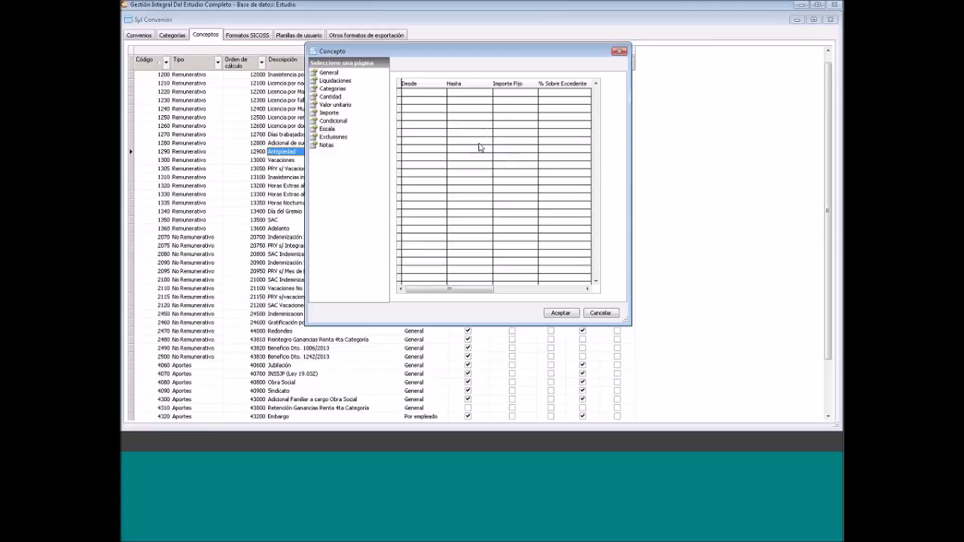
pyautogui.write('1')
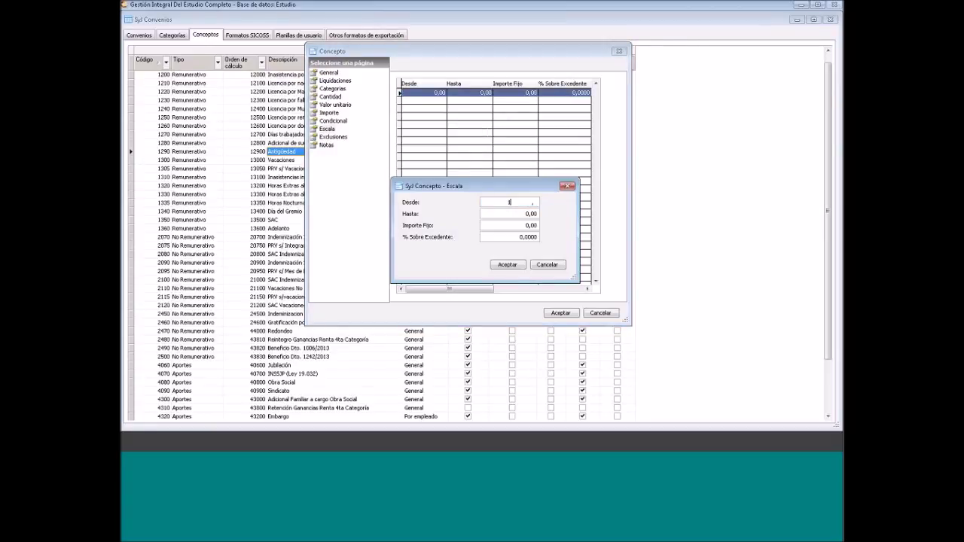
pyautogui.click(517, 214)
pyautogui.write('5')
pyautogui.click(516, 236)
pyautogui.write('00')
pyautogui.click(500, 268)
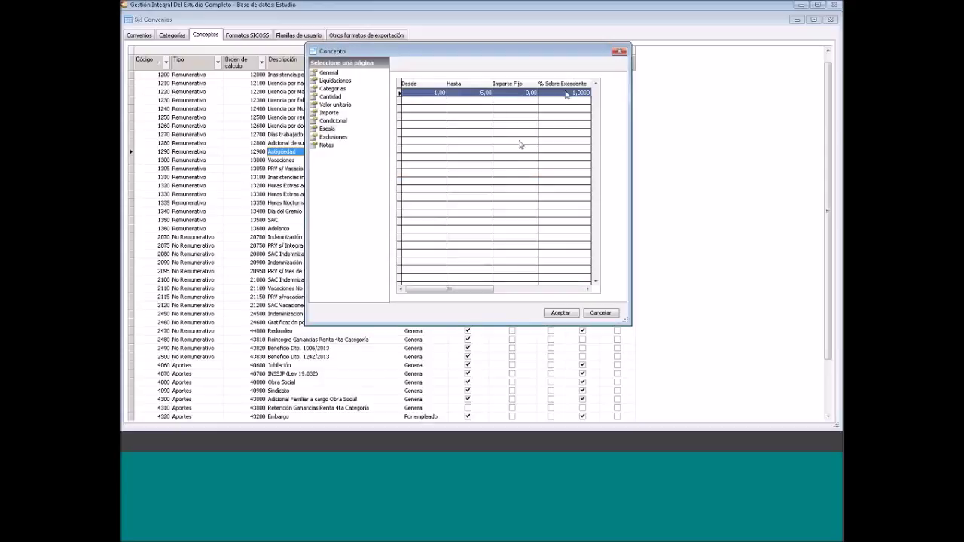
# Add a second range to Antigüedad's scale from 6 to 10 with 1.5% over the excess
pyautogui.rightClick(478, 119)
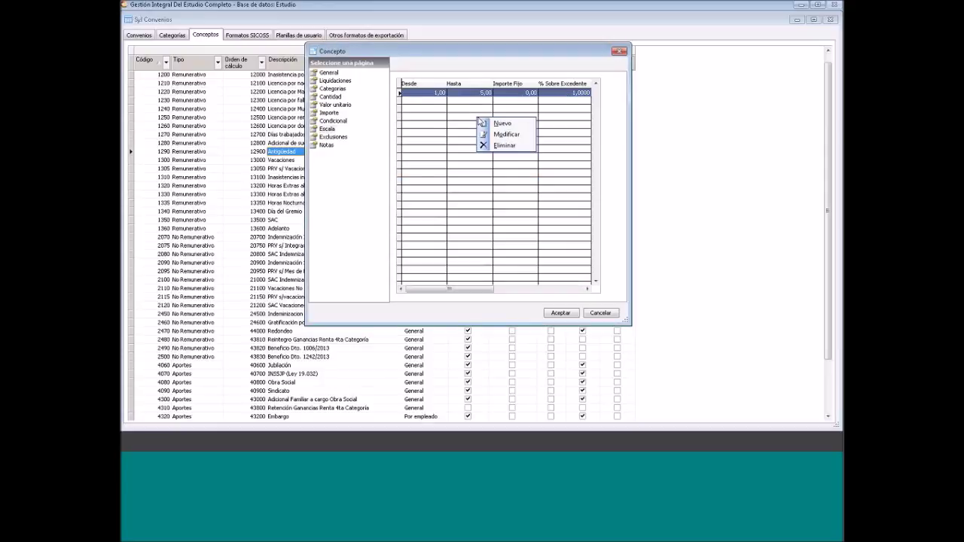
pyautogui.click(506, 124)
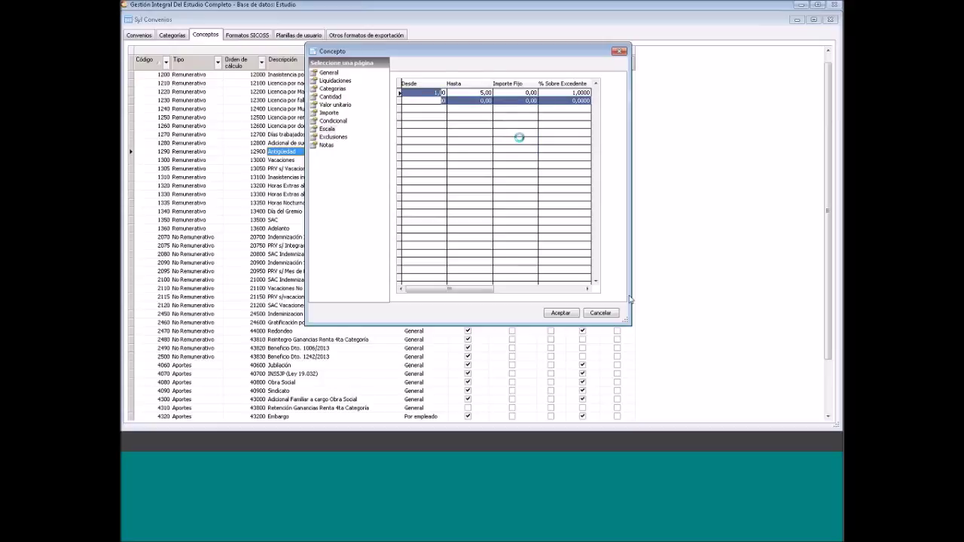
pyautogui.write('6 ,')
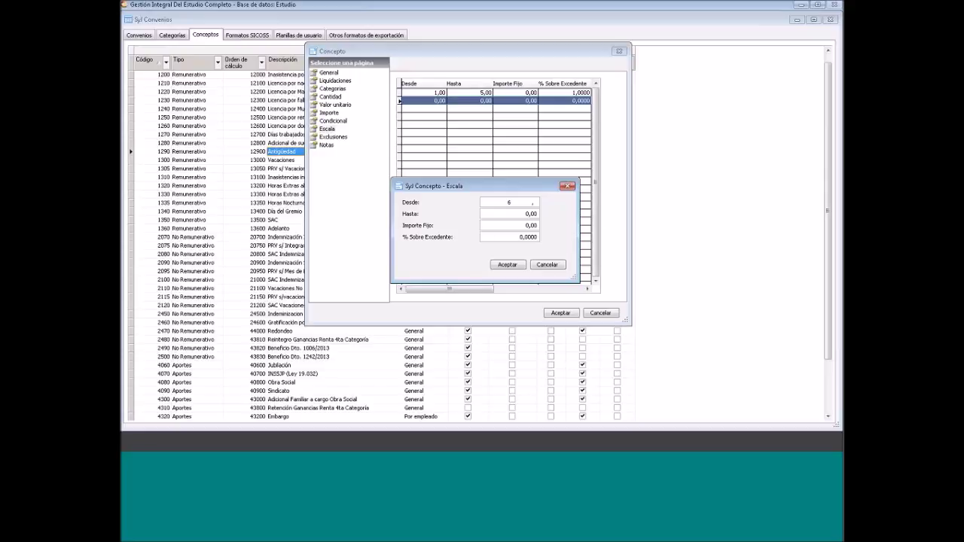
pyautogui.press('Tab')
pyautogui.write('10')
pyautogui.click(520, 237)
pyautogui.write('150000')
pyautogui.click(520, 265)
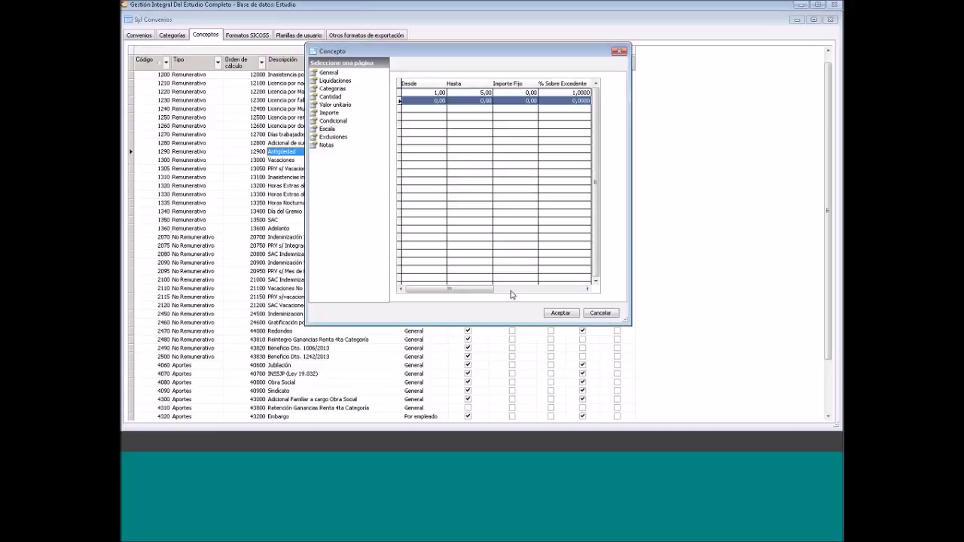
# Add a third range to Antigüedad's scale from 11 to 35 with 2% over the excess
pyautogui.rightClick(476, 121)
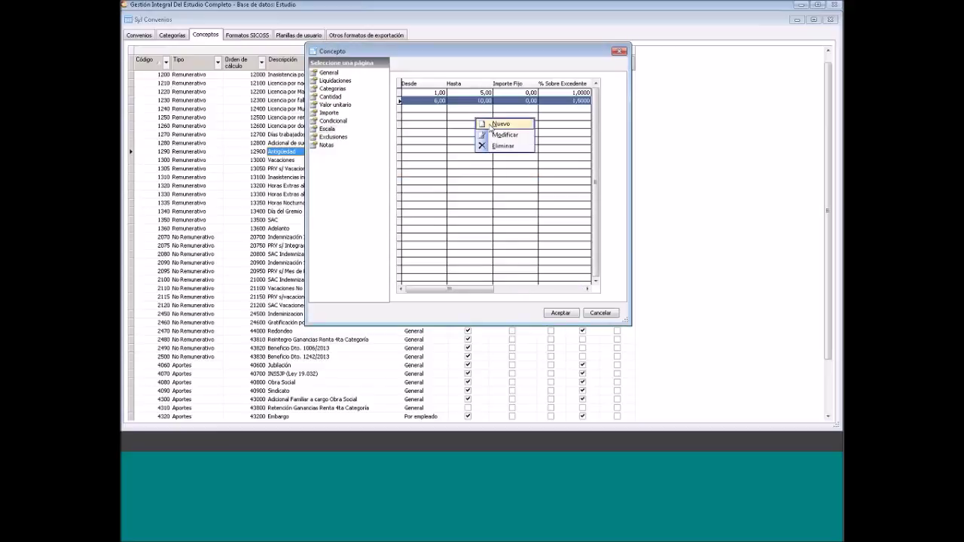
pyautogui.click(491, 125)
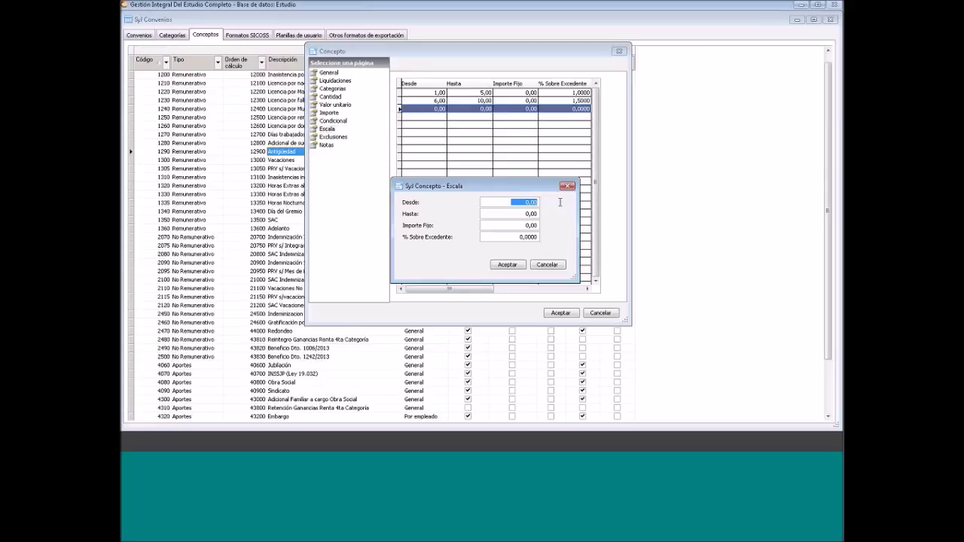
pyautogui.write('11')
pyautogui.press('Tab')
pyautogui.write('35')
pyautogui.press('Tab')
pyautogui.press('Tab')
pyautogui.write('2')
pyautogui.click(507, 265)
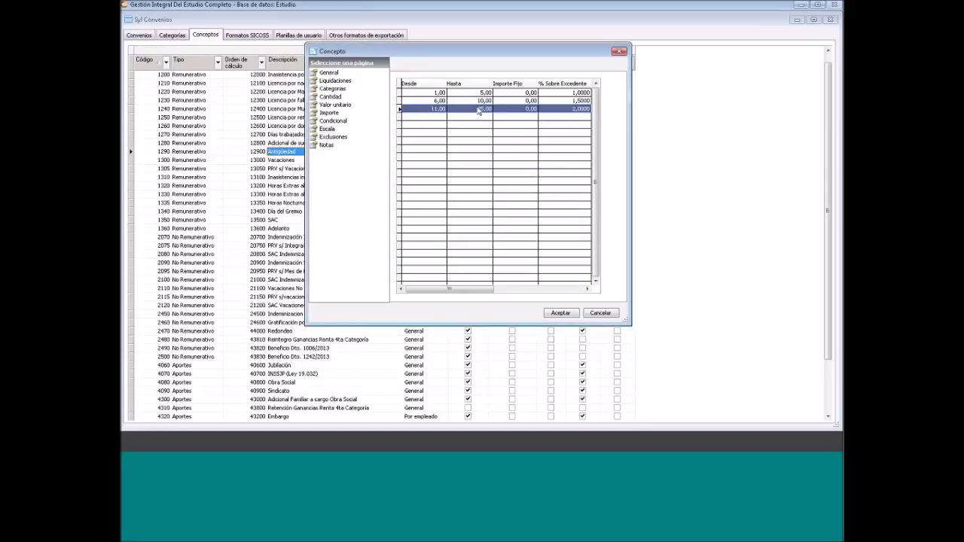
# Review Antigüedad's general and quantity settings and check each range of its scale
pyautogui.click(337, 74)
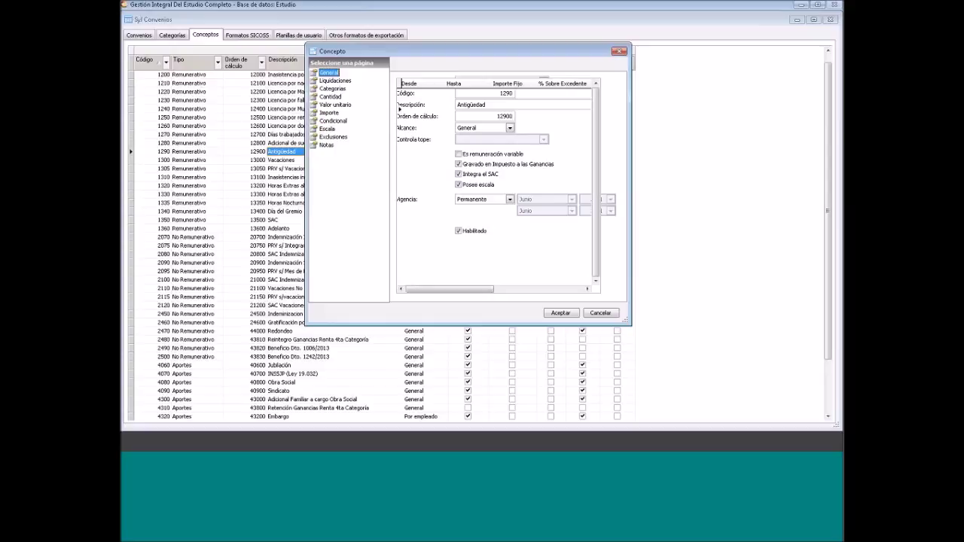
pyautogui.click(336, 98)
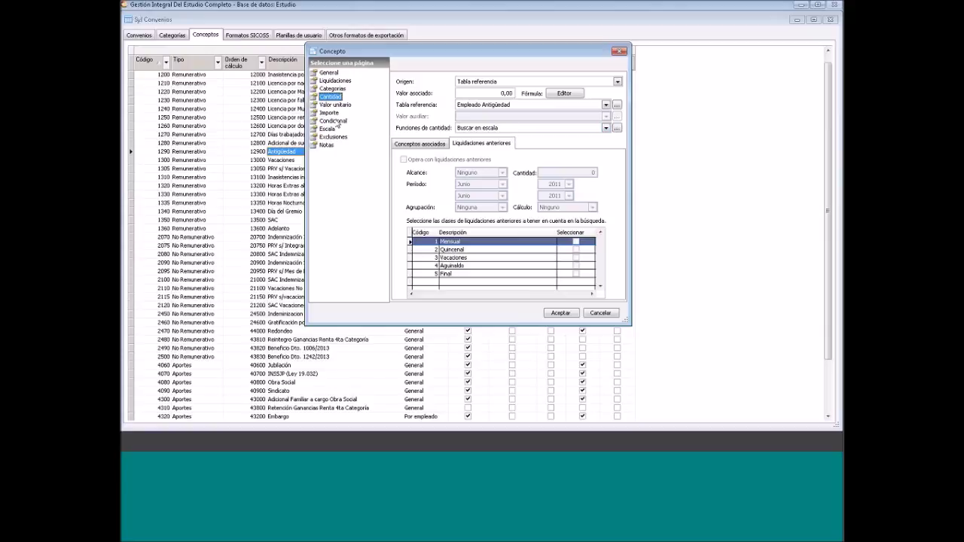
pyautogui.click(330, 128)
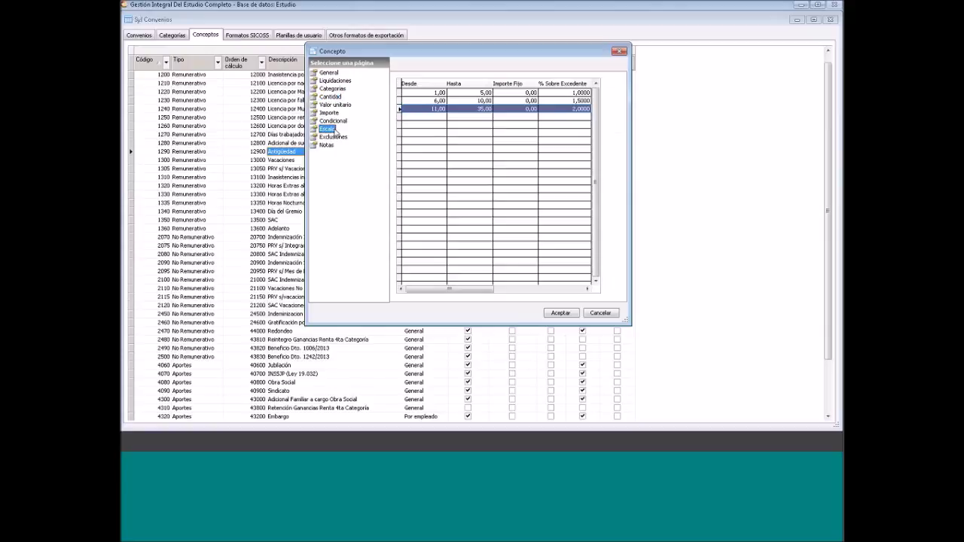
pyautogui.click(428, 94)
pyautogui.click(460, 105)
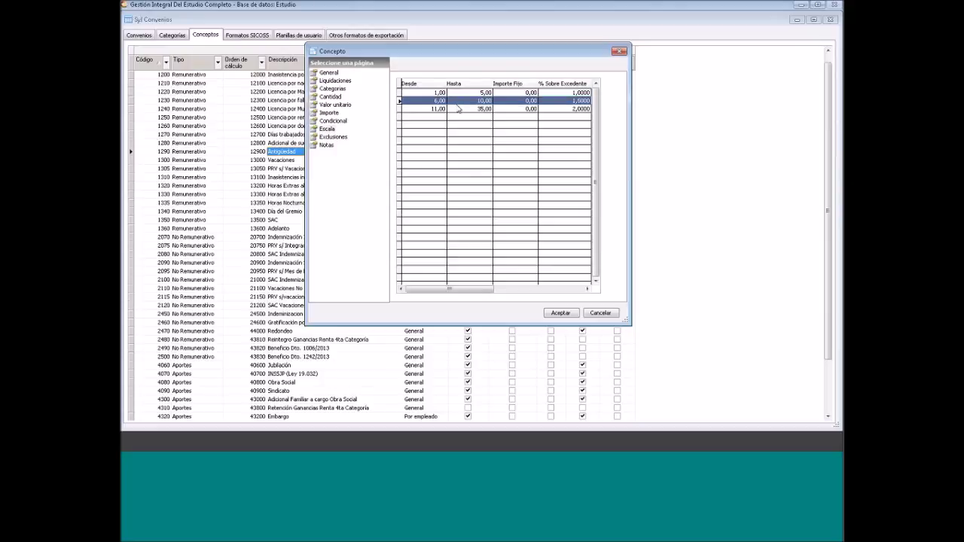
pyautogui.click(457, 108)
pyautogui.click(440, 94)
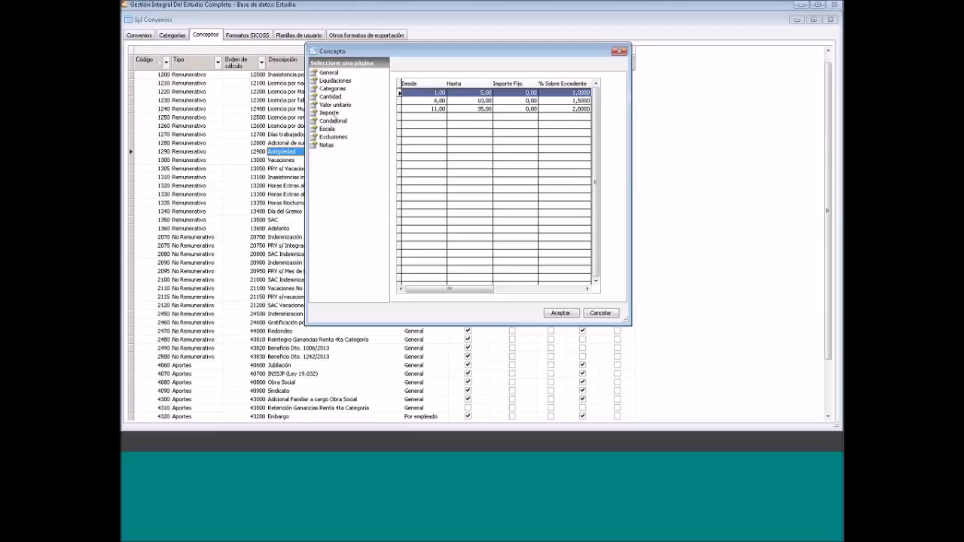
# Check Antigüedad's quantity, unit value and amount settings and save the concept
pyautogui.click(331, 113)
pyautogui.click(331, 97)
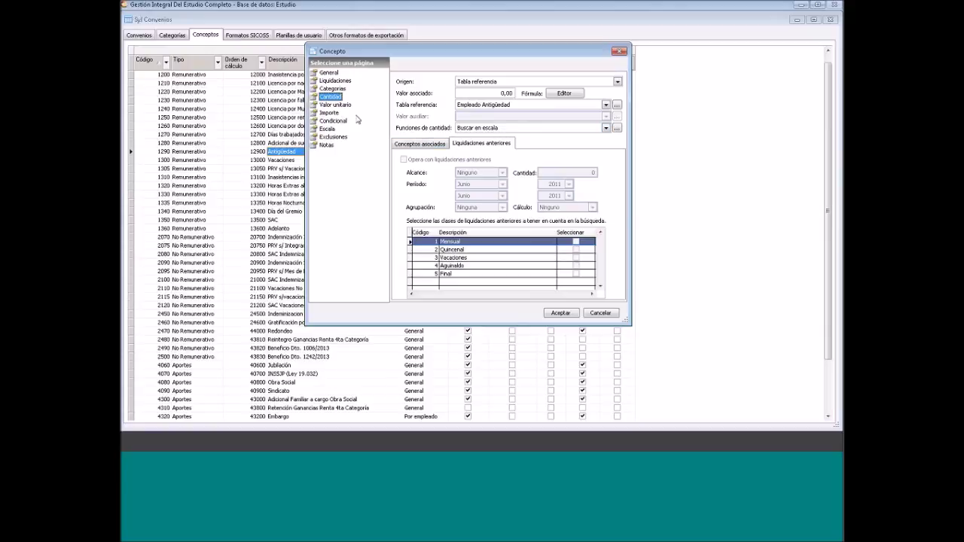
pyautogui.click(337, 105)
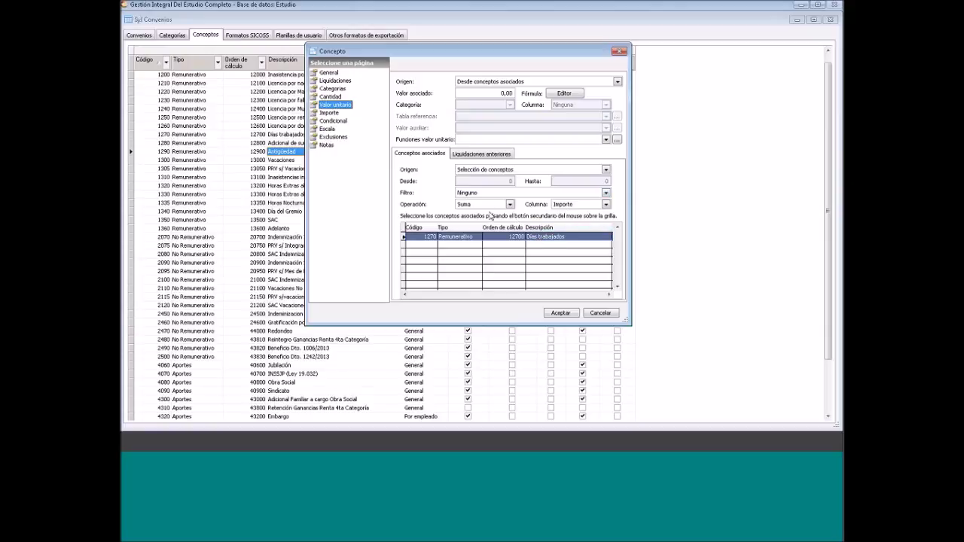
pyautogui.click(552, 237)
pyautogui.click(330, 112)
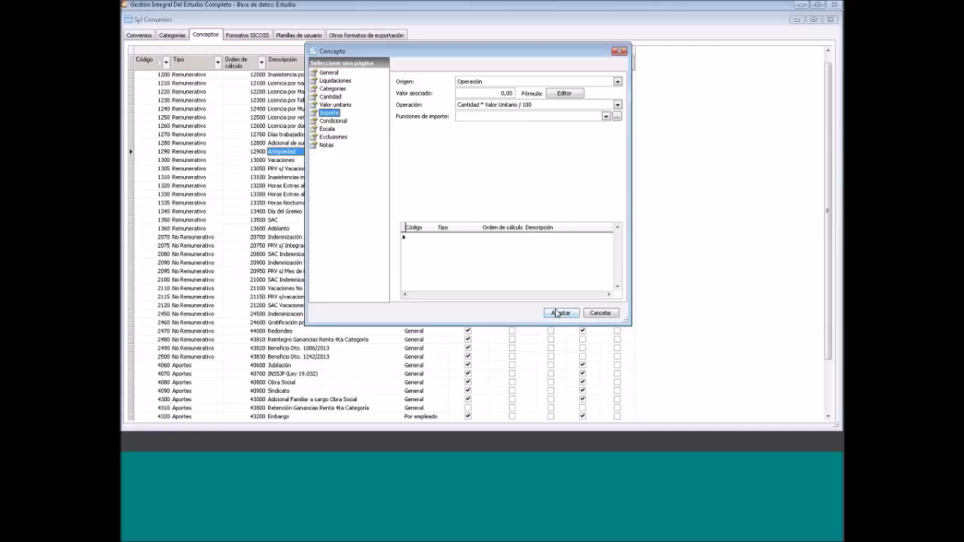
pyautogui.click(556, 312)
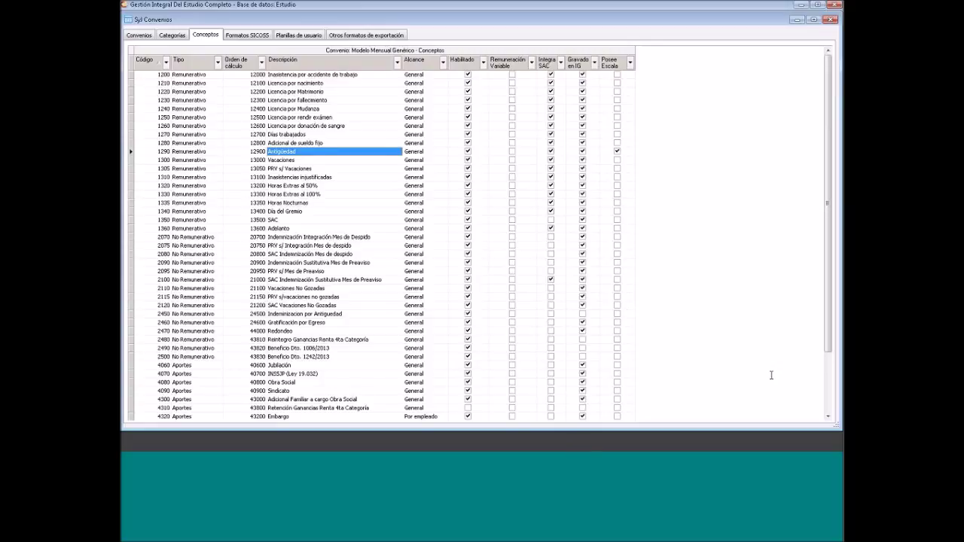
# Create a new Remunerativo concept described as Presentismo with calculation order 13051
pyautogui.scroll(1, 768, 365)
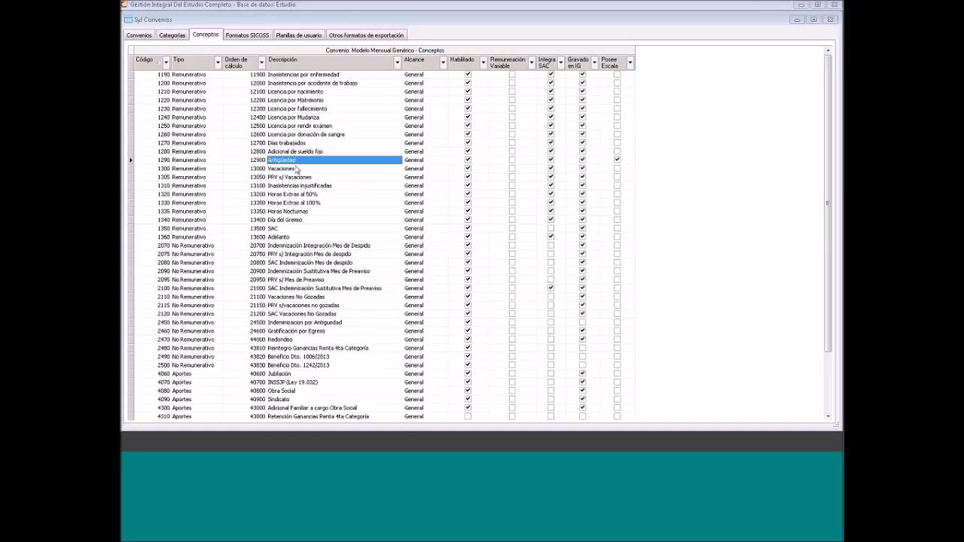
pyautogui.rightClick(297, 167)
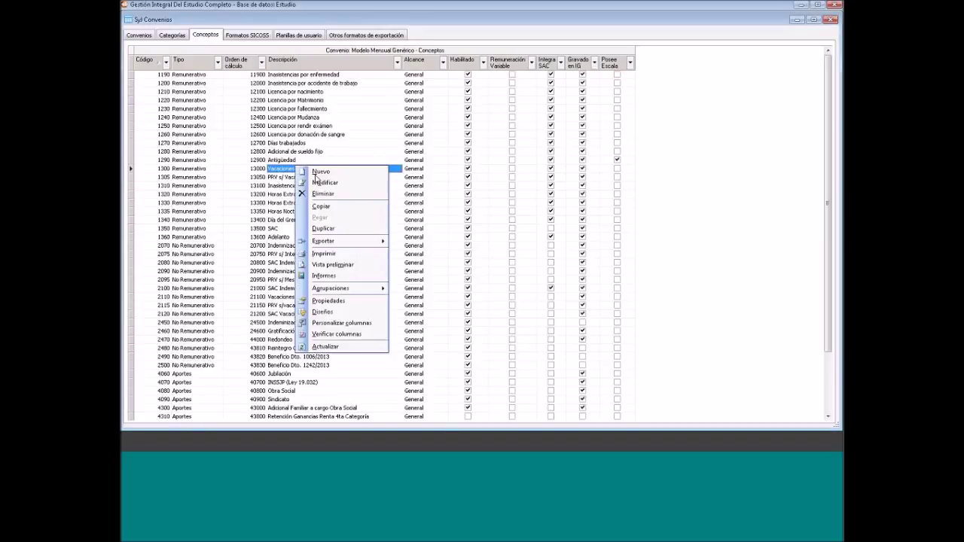
pyautogui.click(316, 172)
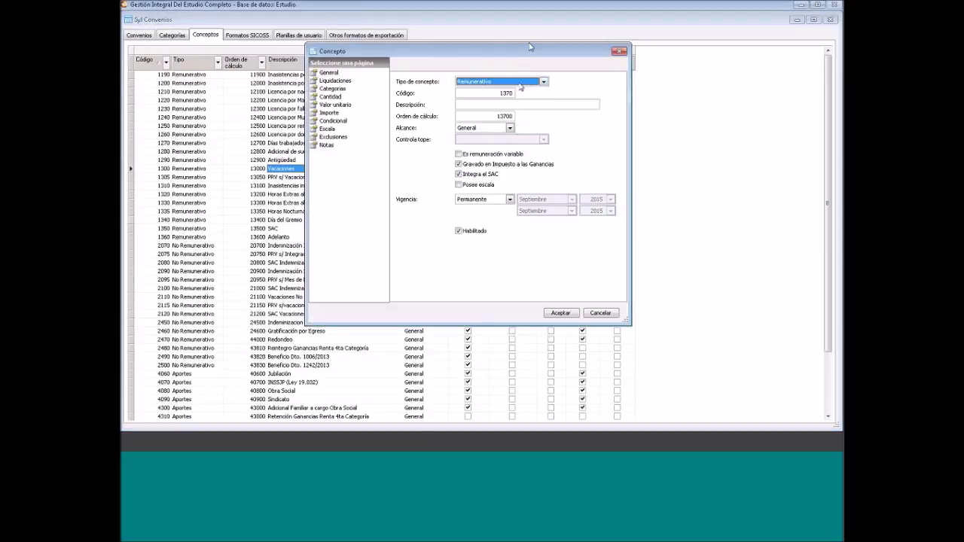
pyautogui.click(485, 104)
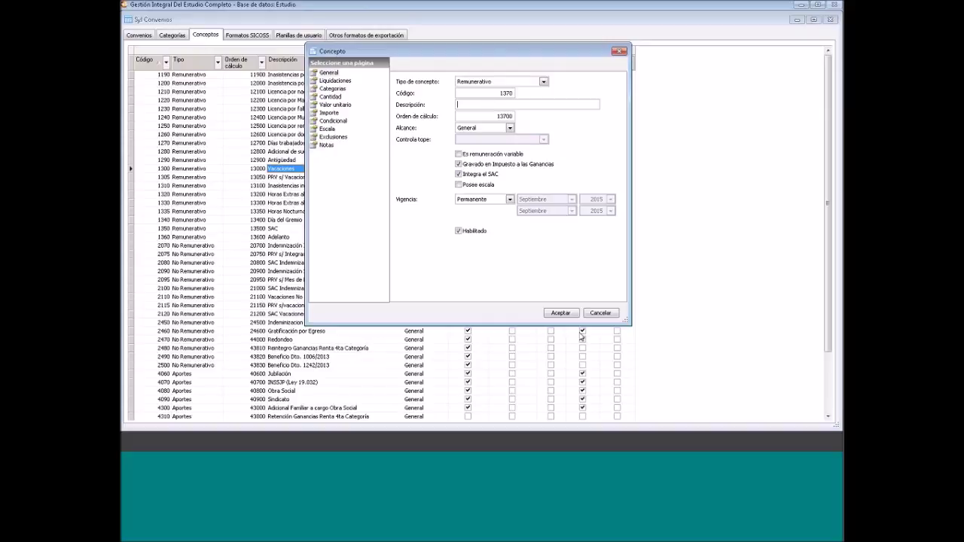
pyautogui.write('Presentasmo')
pyautogui.moveTo(518, 61); pyautogui.dragTo(566, 64)
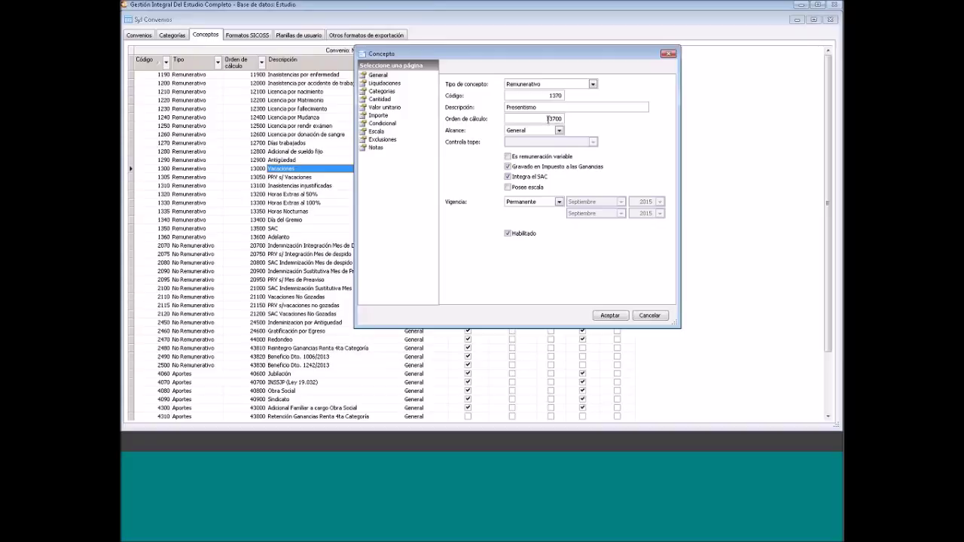
pyautogui.moveTo(548, 118); pyautogui.dragTo(562, 119)
pyautogui.write('13051')
# Include Presentismo in the Haberes normales, Final and Final por renuncia o mutuo acuerdo settlements
pyautogui.click(381, 83)
pyautogui.click(377, 76)
pyautogui.click(376, 84)
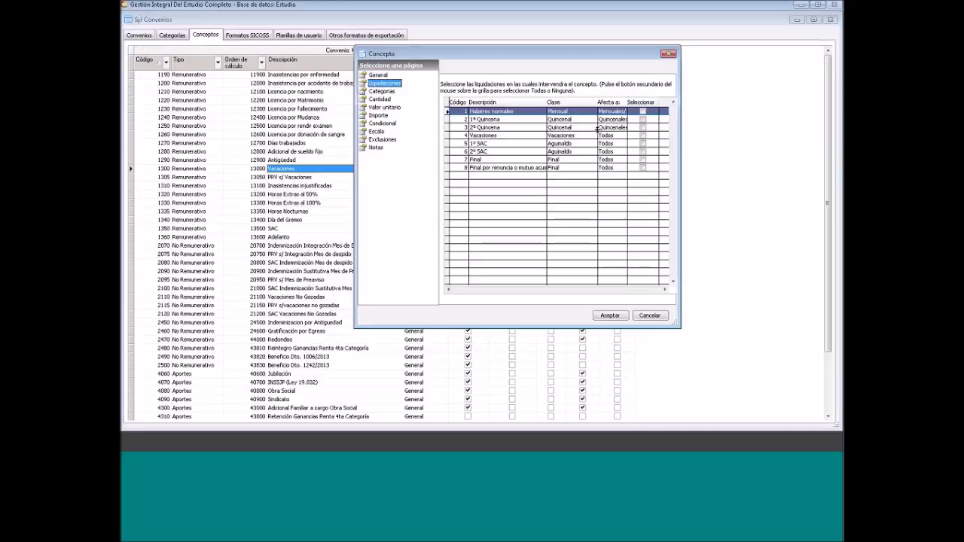
pyautogui.click(643, 112)
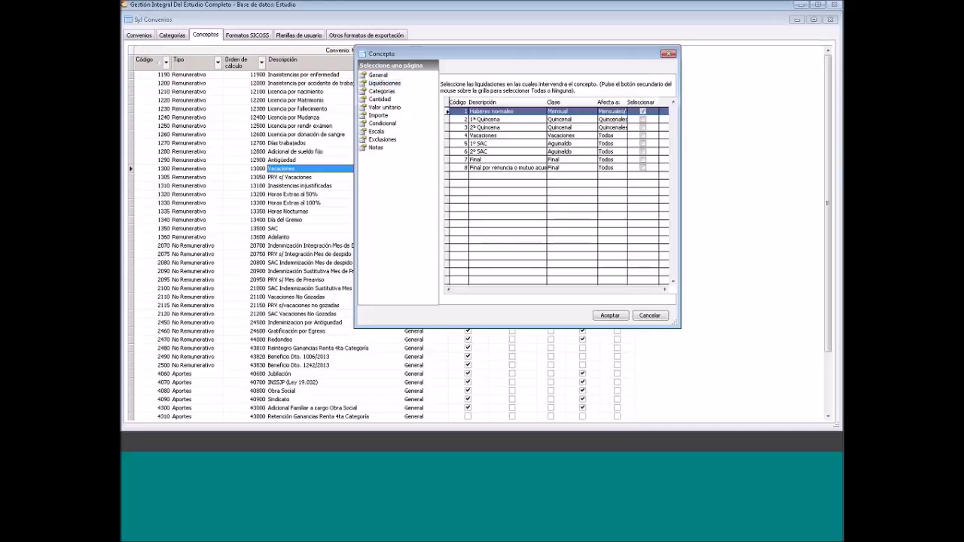
pyautogui.click(642, 160)
pyautogui.click(643, 167)
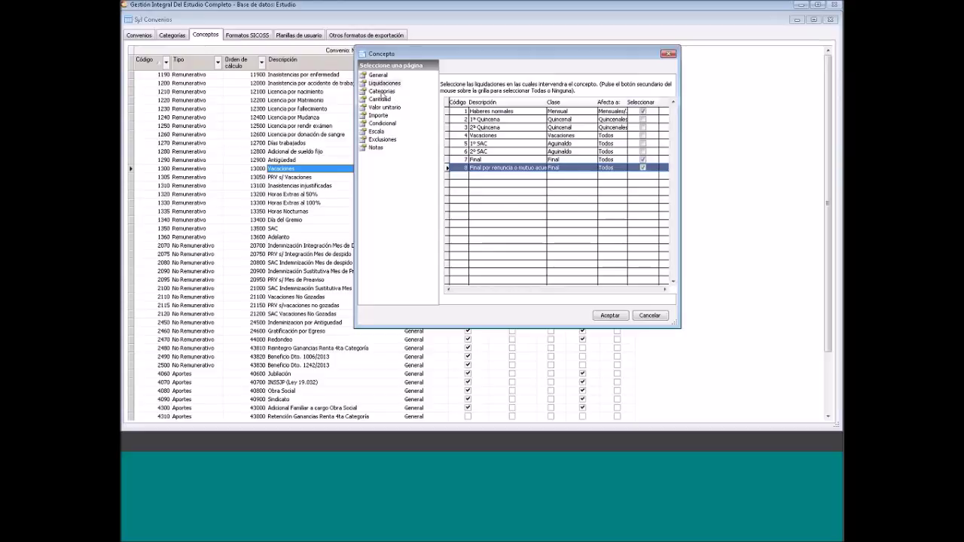
# Check Presentismo's category coverage and set its quantity to an associated value of 10
pyautogui.click(394, 92)
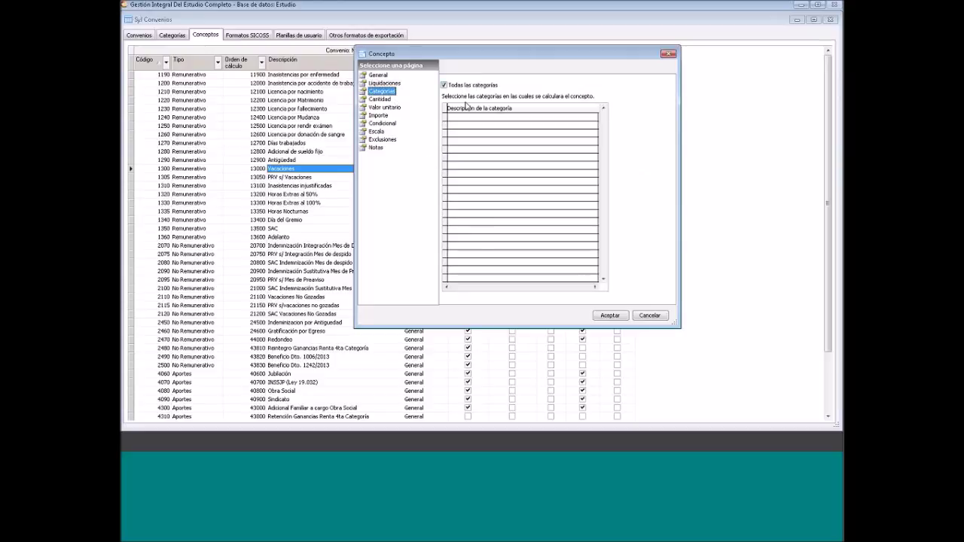
pyautogui.click(381, 100)
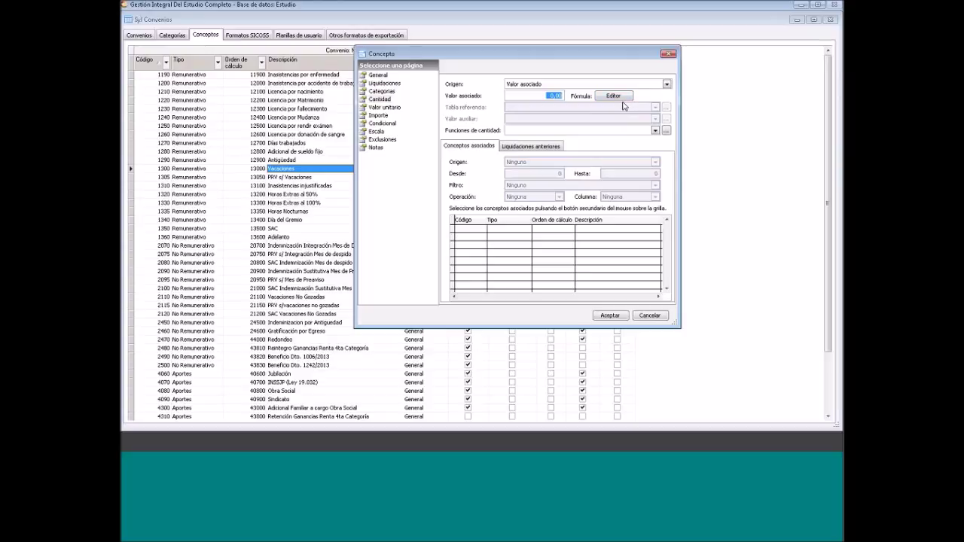
pyautogui.write('10')
# Source Presentismo's unit value from associated concepts, using Rango de tipos de conceptos as the origin
pyautogui.click(384, 108)
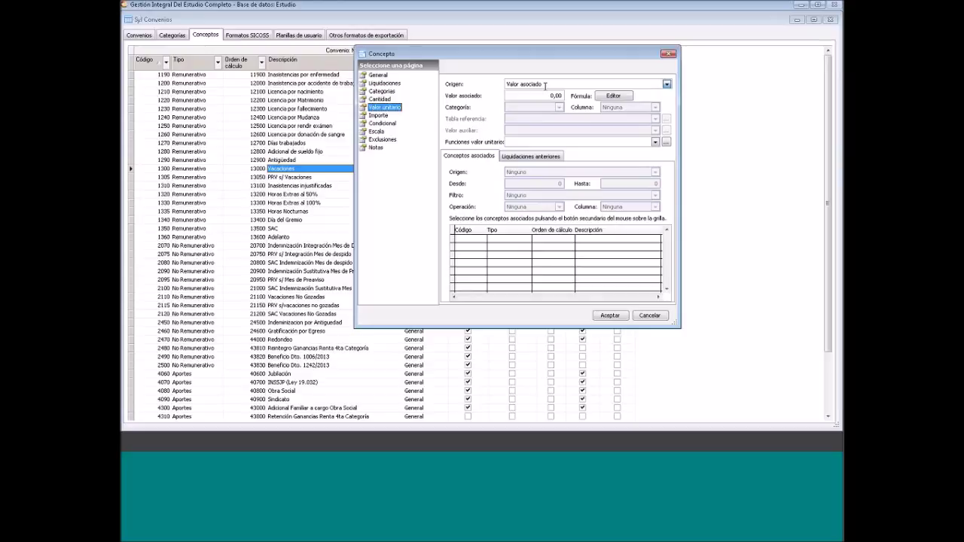
pyautogui.click(667, 84)
pyautogui.click(547, 109)
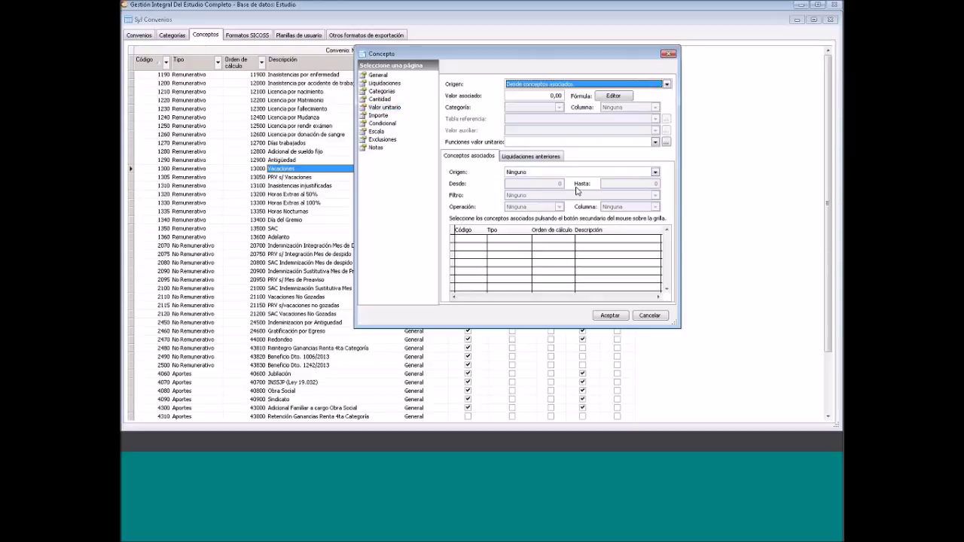
pyautogui.click(572, 176)
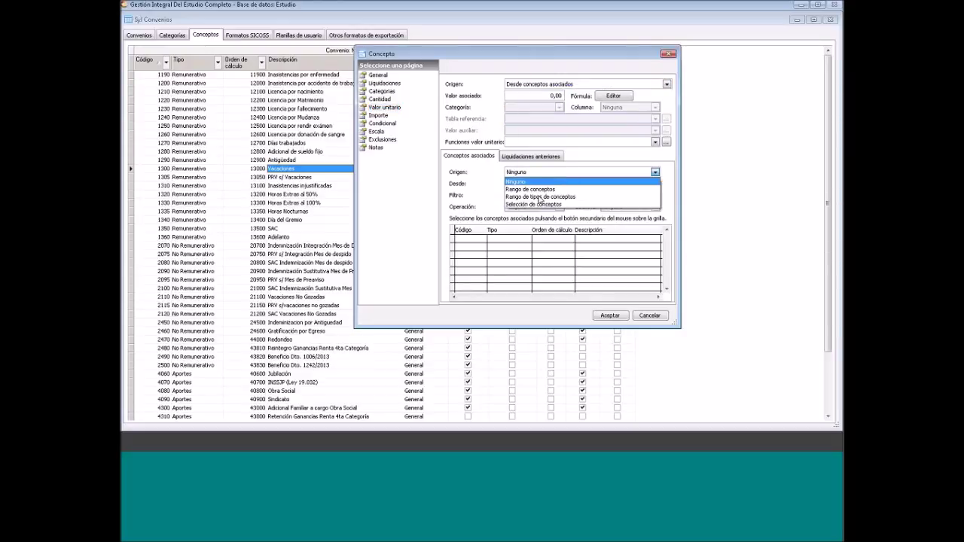
pyautogui.press('Escape')
pyautogui.click(546, 195)
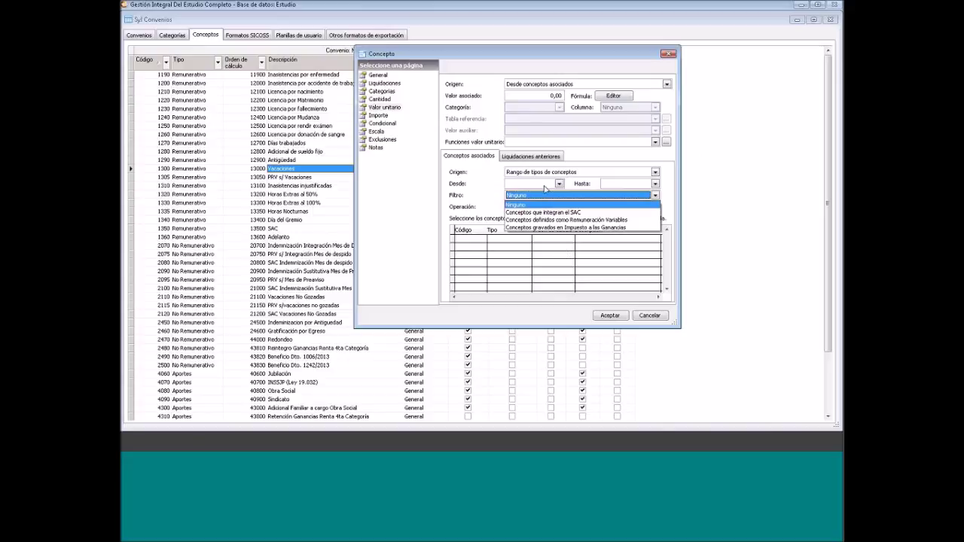
pyautogui.click(518, 205)
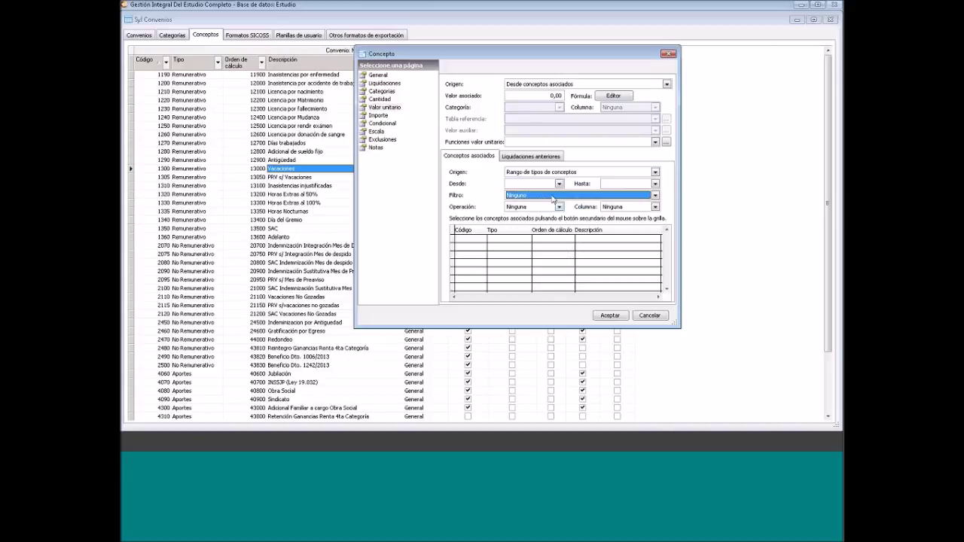
# Set the unit value's concept type range from Remunerativo to Remunerativo with the filter Ninguno
pyautogui.click(559, 185)
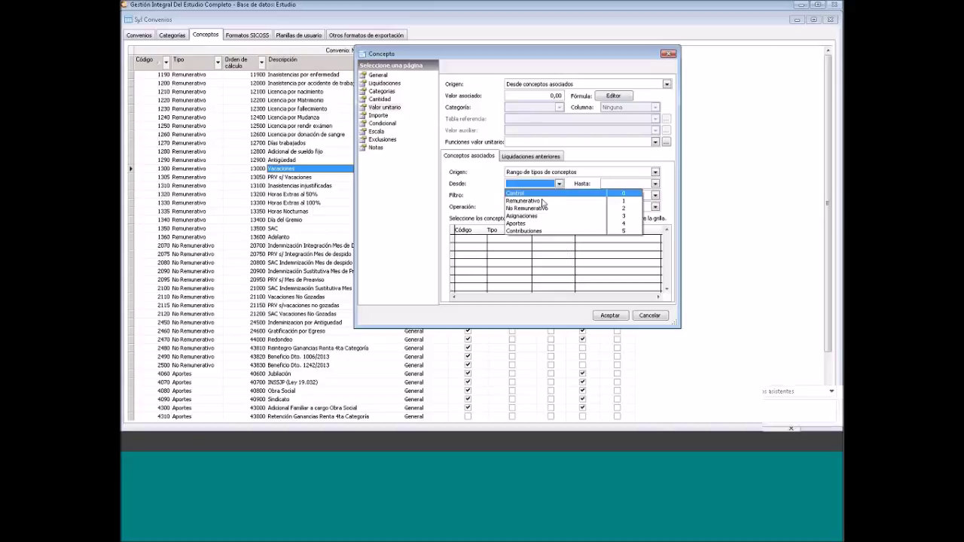
pyautogui.click(541, 201)
pyautogui.click(655, 184)
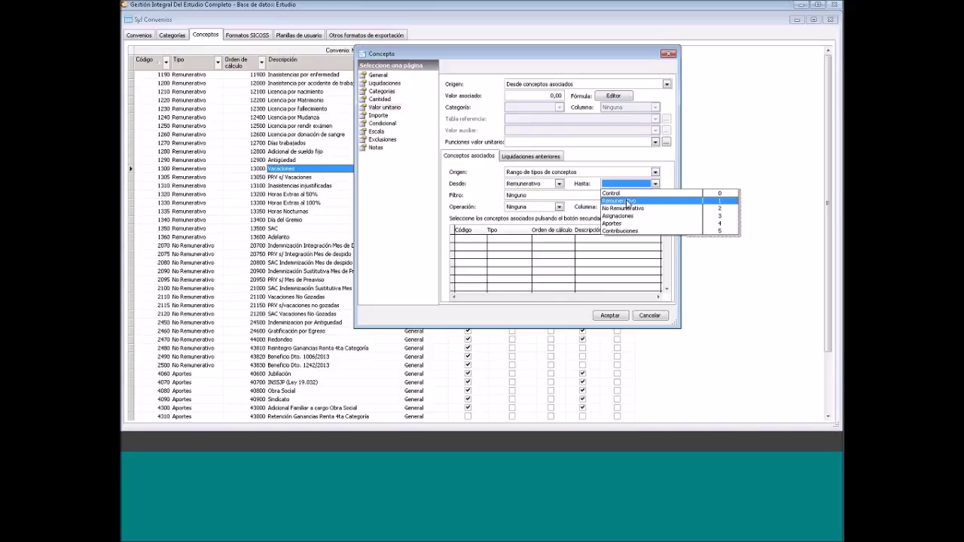
pyautogui.click(619, 202)
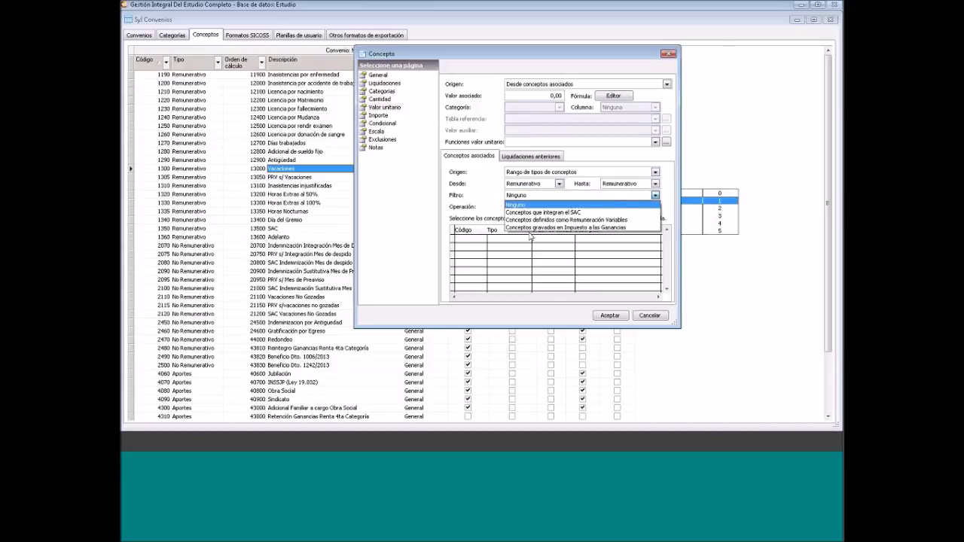
pyautogui.click(519, 205)
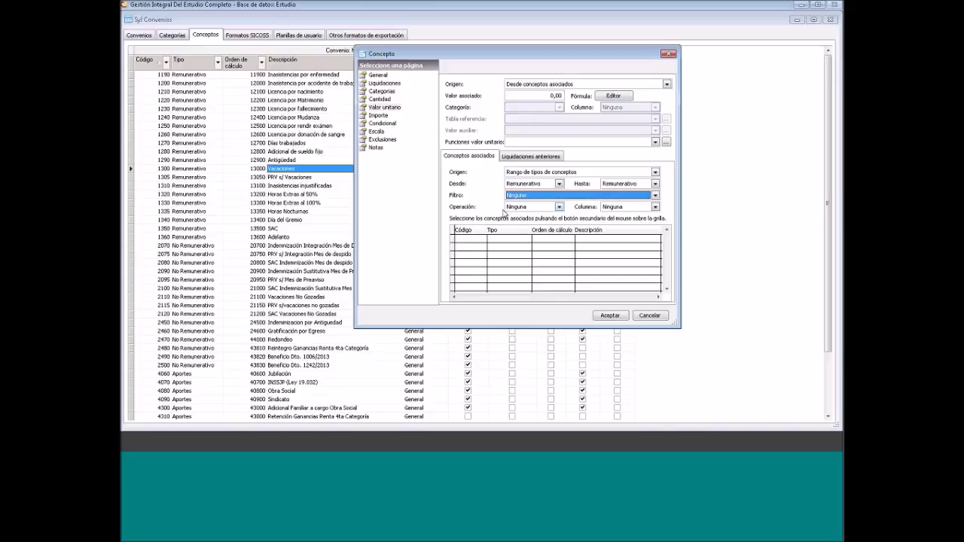
# Set the unit value's associated concepts to the operation Suma on the Importe column
pyautogui.click(559, 208)
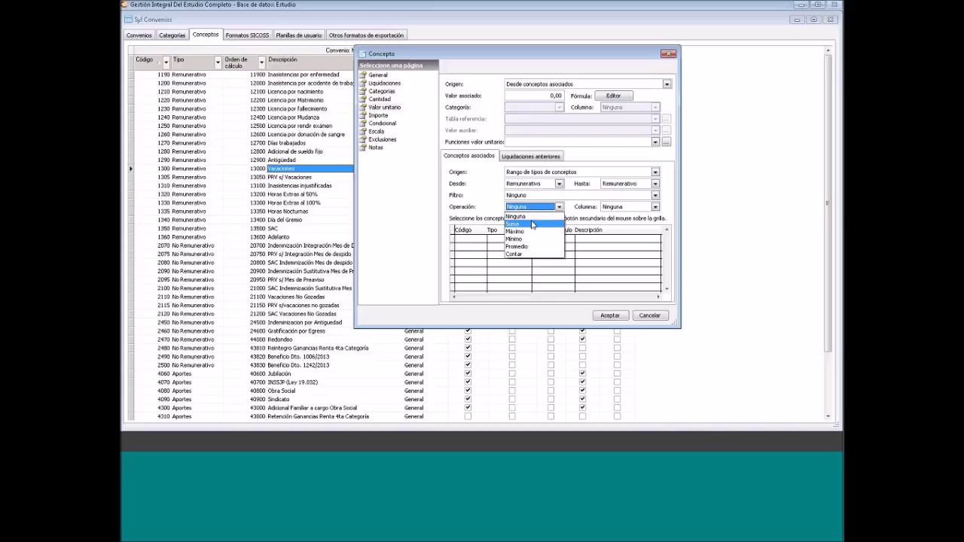
pyautogui.click(554, 224)
pyautogui.click(630, 208)
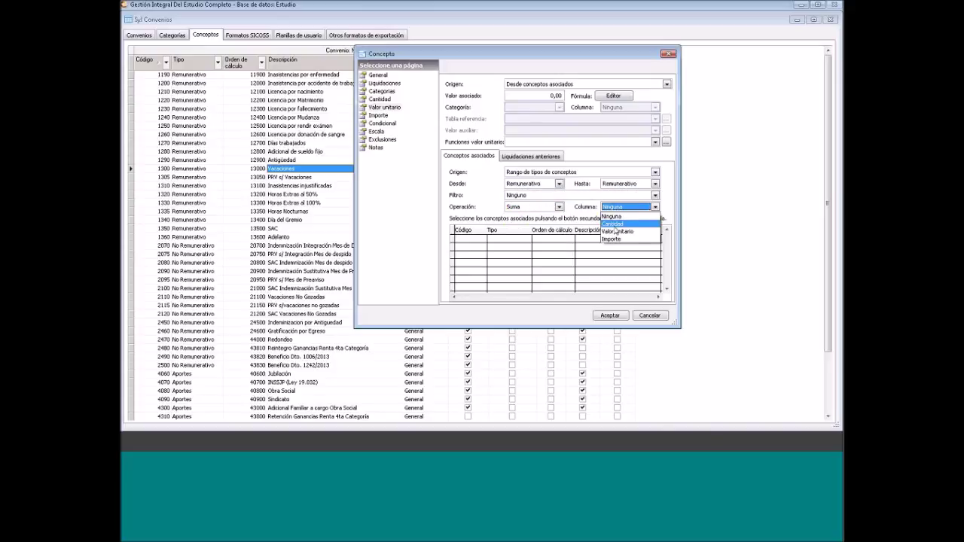
pyautogui.click(618, 240)
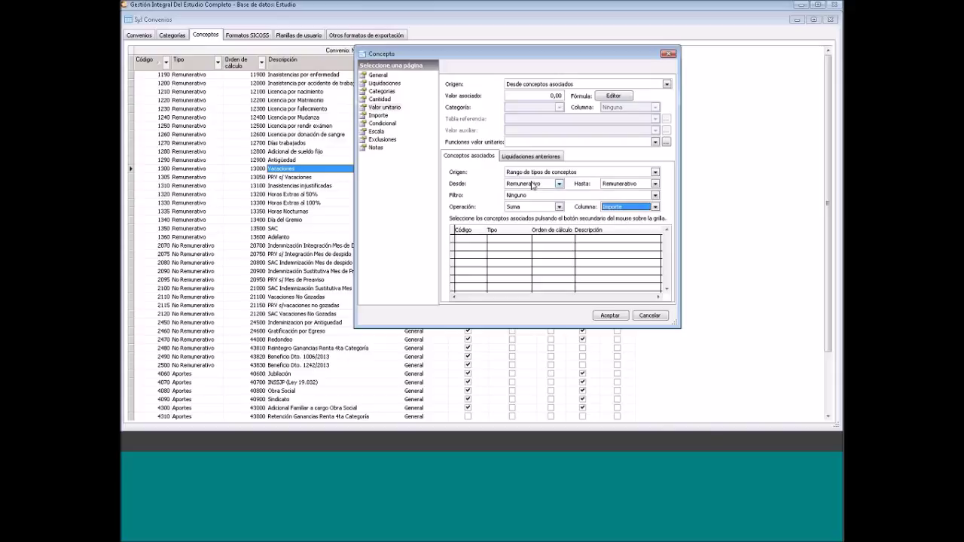
pyautogui.click(559, 250)
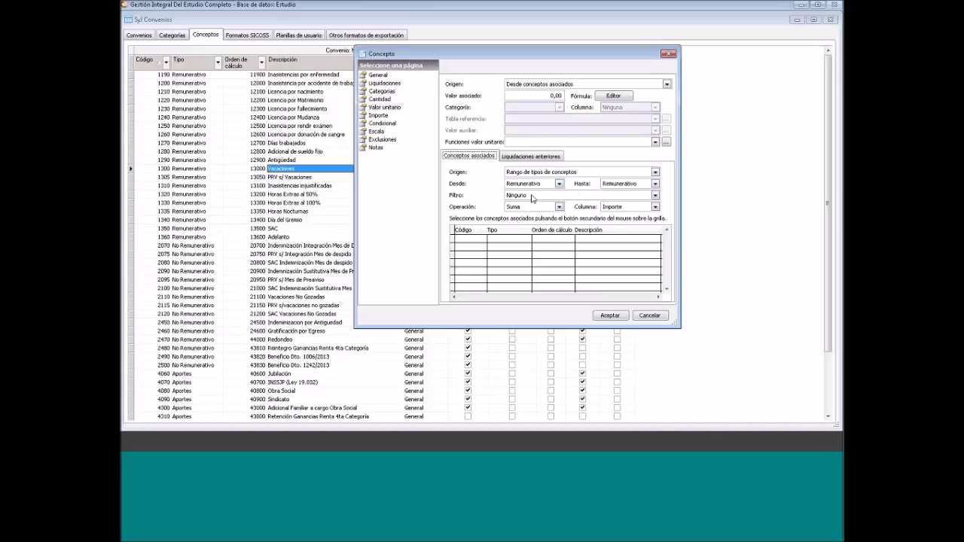
# Calculate Presentismo's amount by the operation Cantidad * Valor Unitario / 100
pyautogui.click(378, 115)
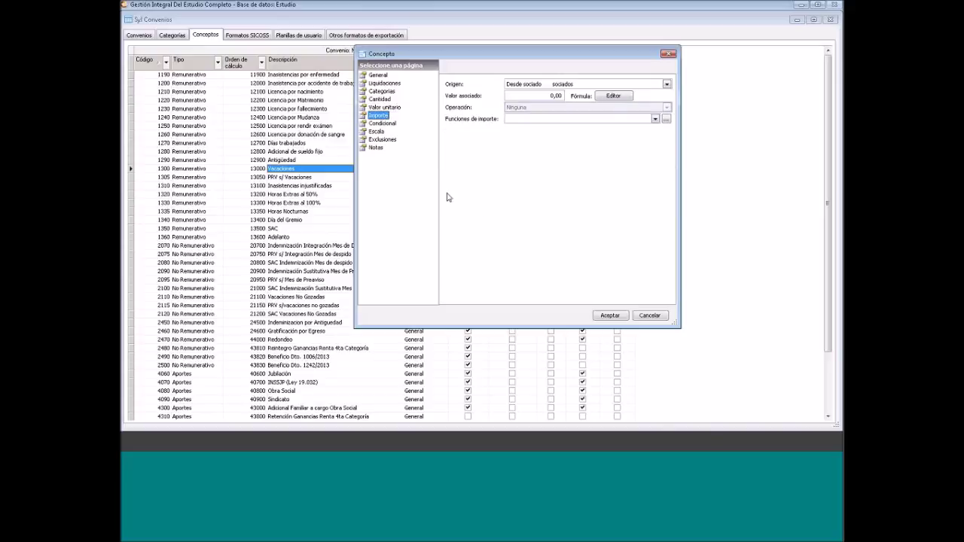
pyautogui.click(625, 84)
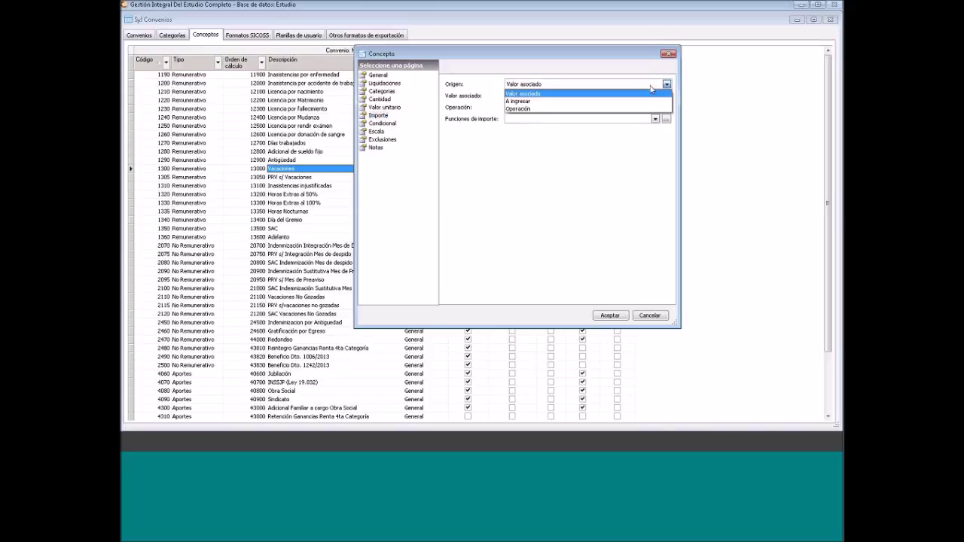
pyautogui.click(521, 110)
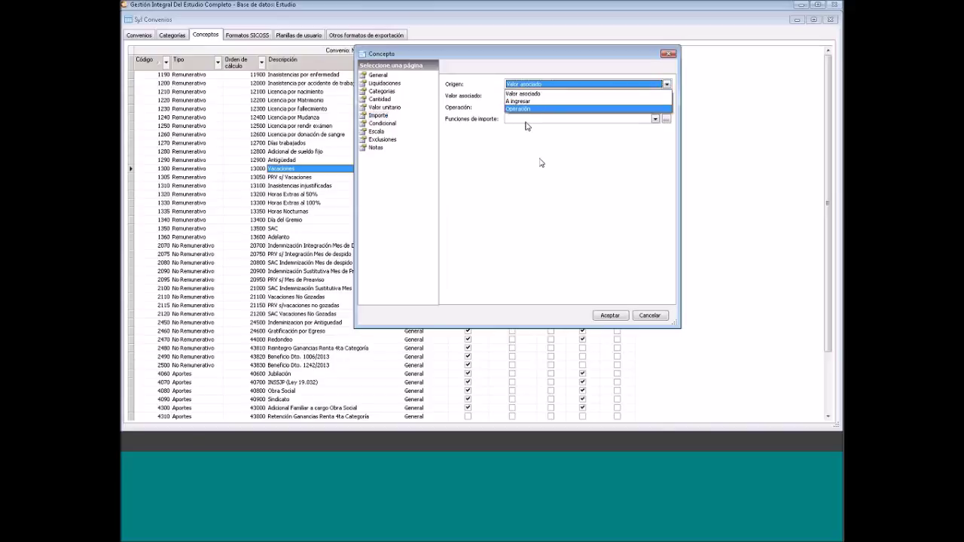
pyautogui.click(562, 109)
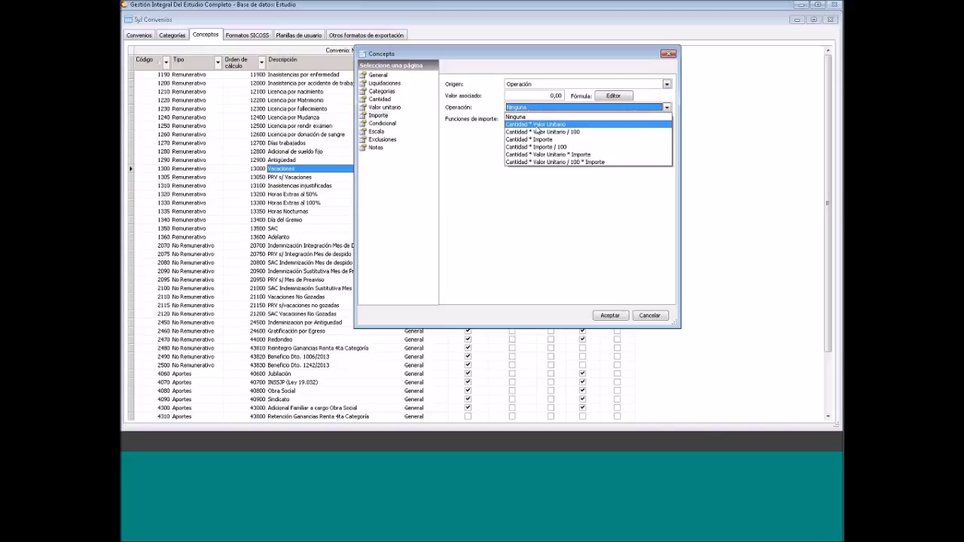
pyautogui.click(543, 172)
pyautogui.press('Down')
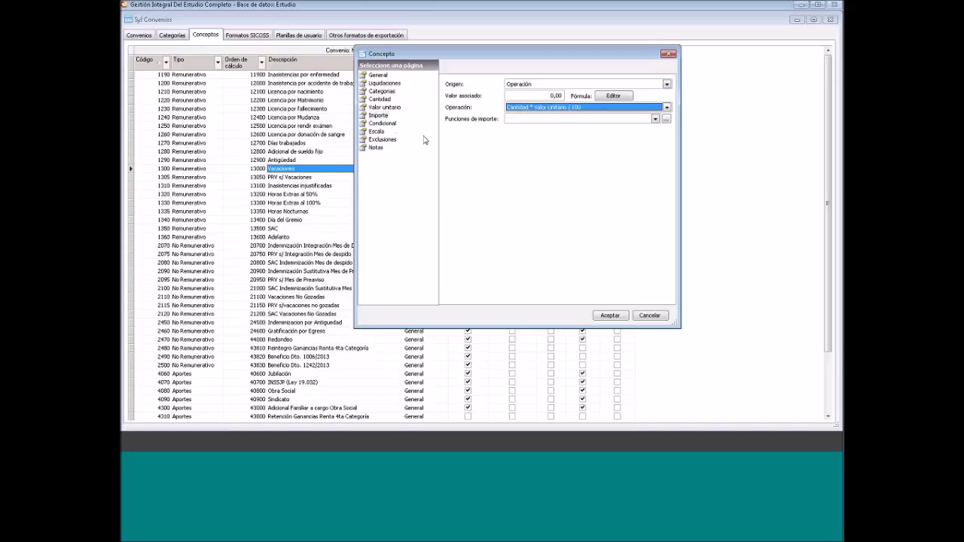
# Set Presentismo's condition to Si, evaluated from associated concepts, with the comparison Igual a
pyautogui.click(396, 130)
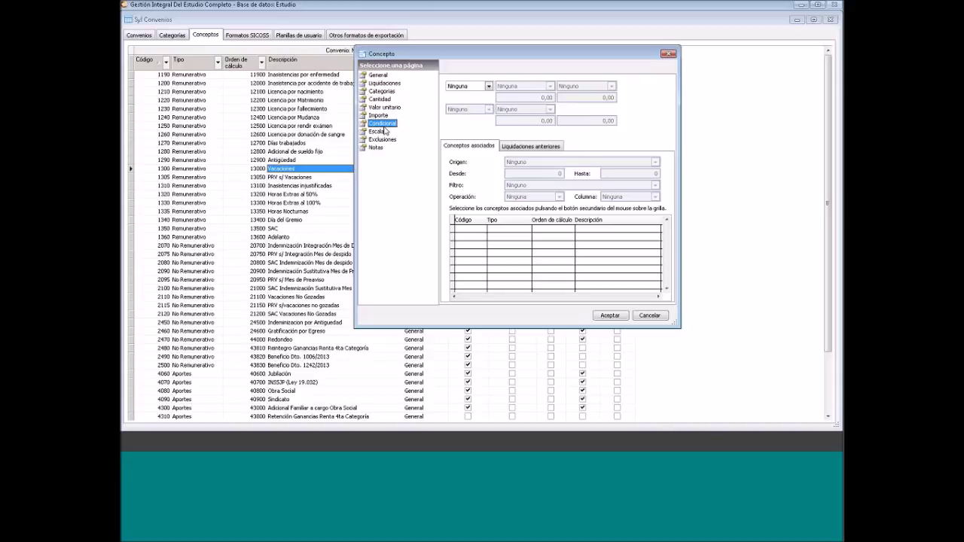
pyautogui.click(488, 87)
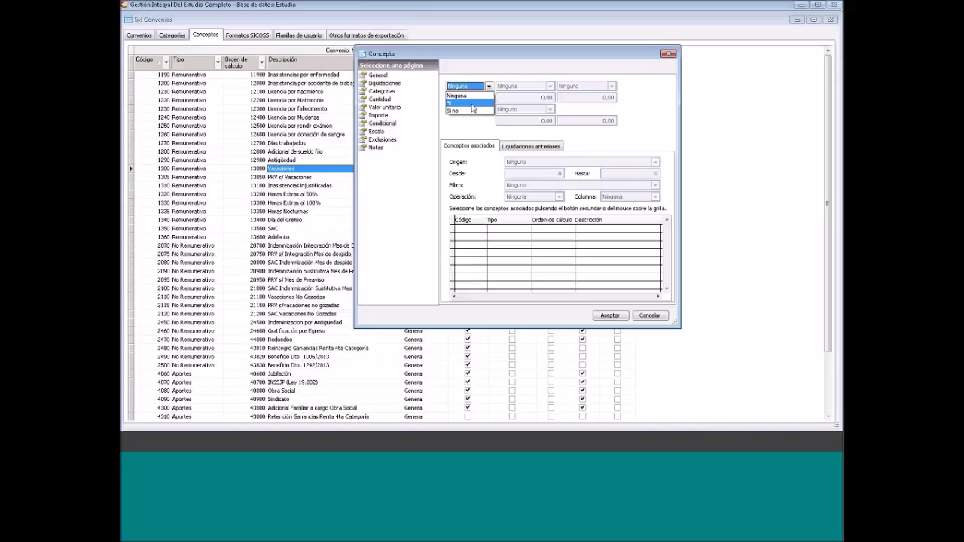
pyautogui.click(473, 103)
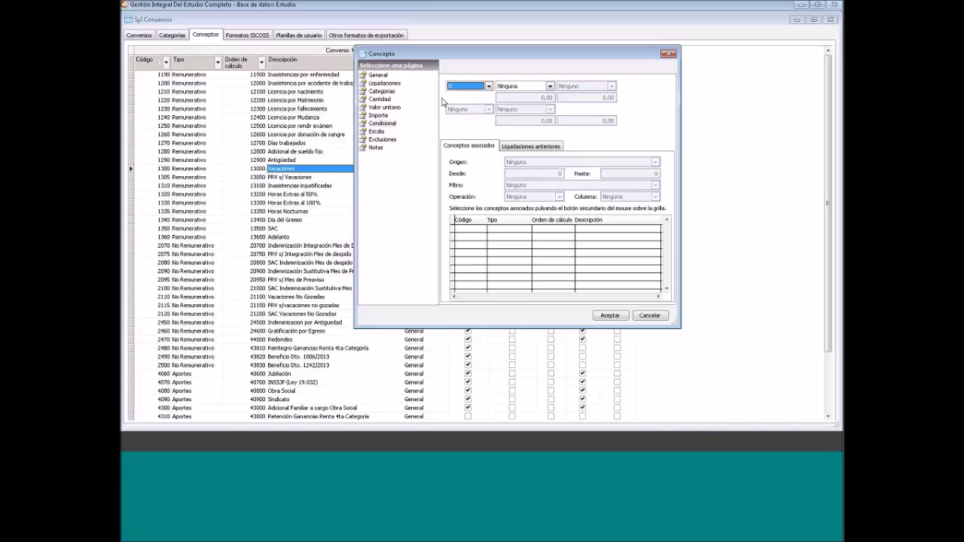
pyautogui.click(550, 86)
pyautogui.click(526, 119)
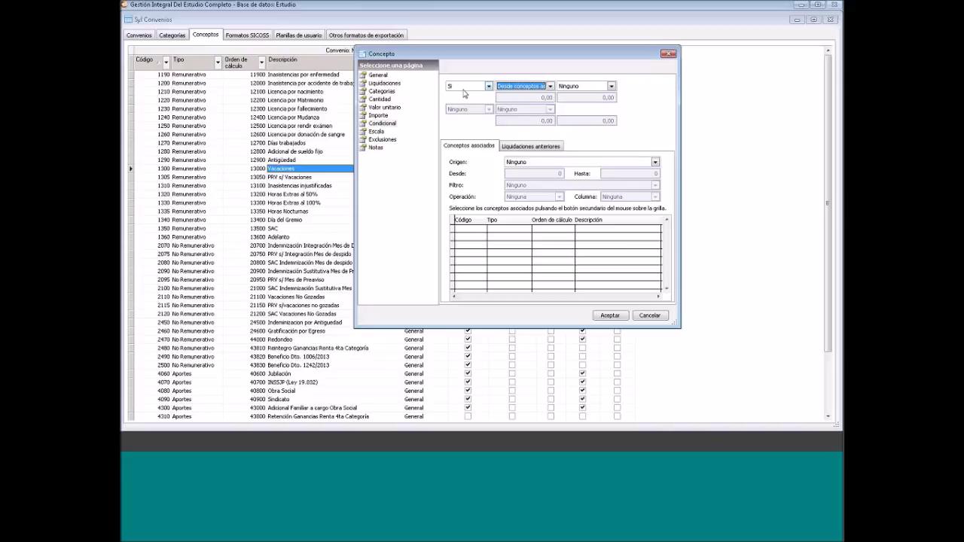
pyautogui.click(612, 86)
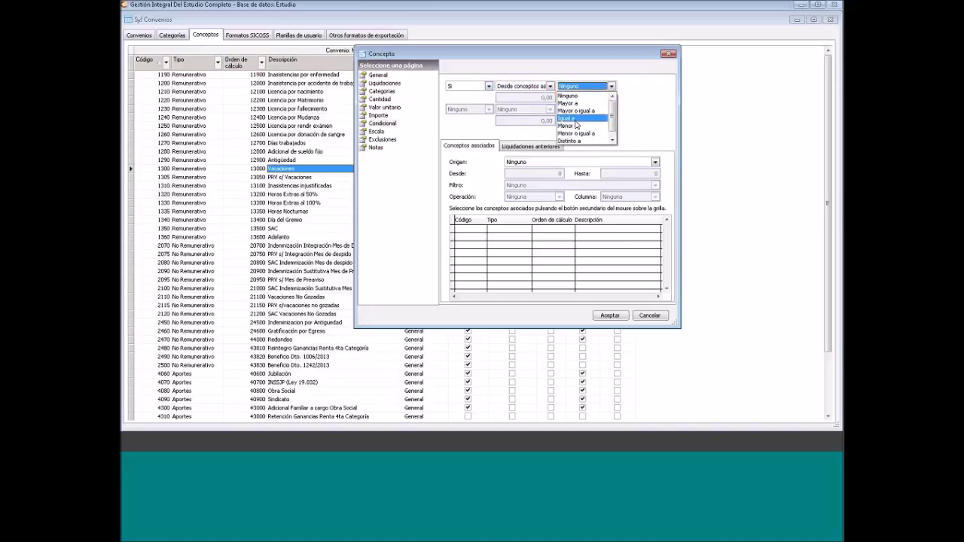
pyautogui.click(576, 119)
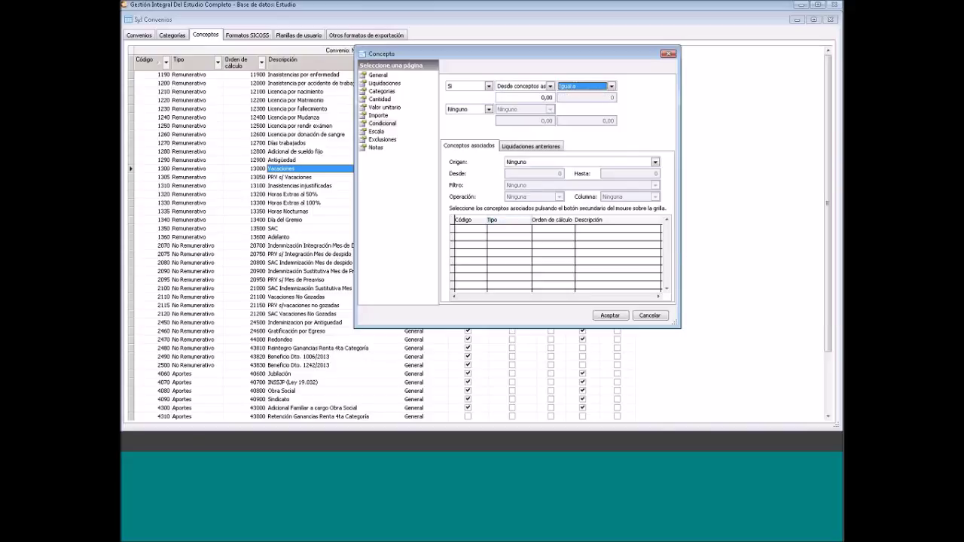
# Set the condition's associated concepts origin to Selección de conceptos, with the operation Suma on the Cantidad column
pyautogui.click(600, 162)
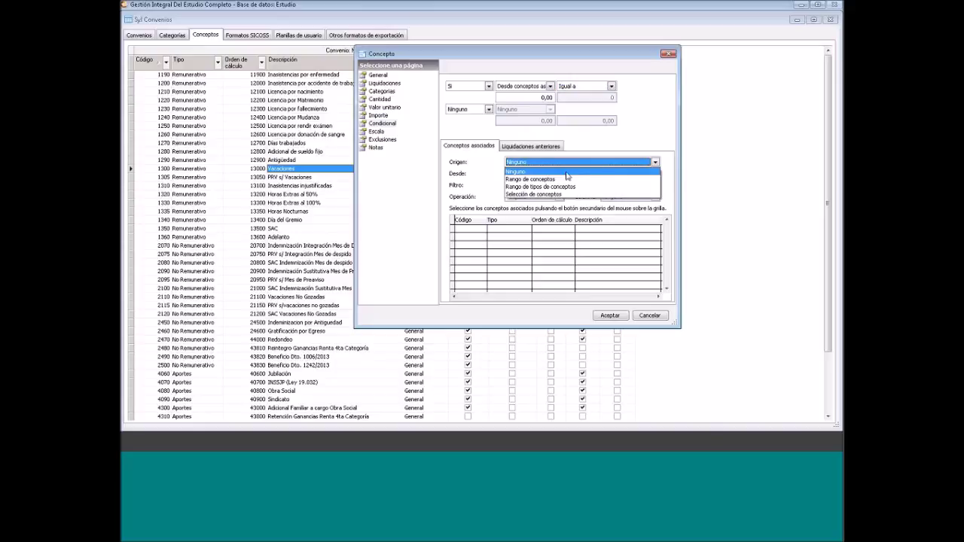
pyautogui.click(561, 194)
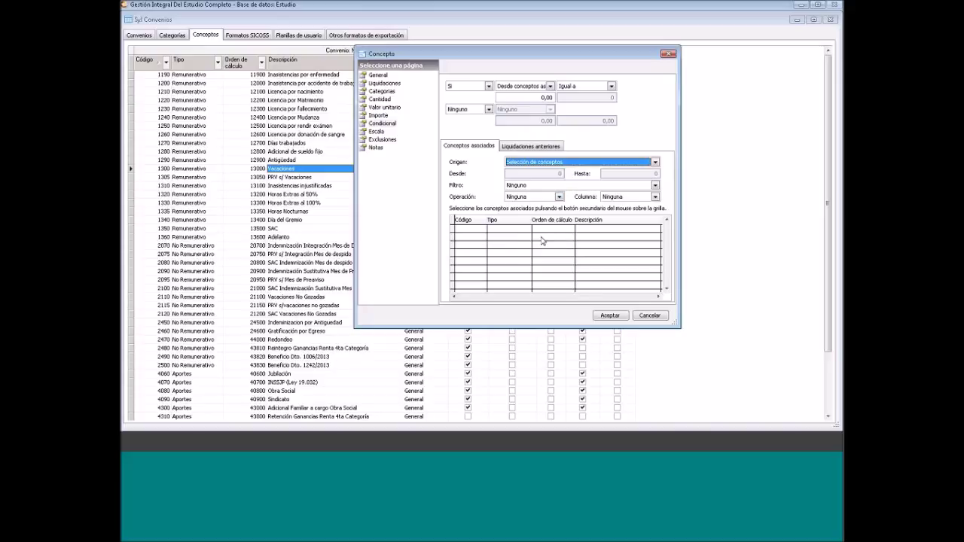
pyautogui.click(559, 197)
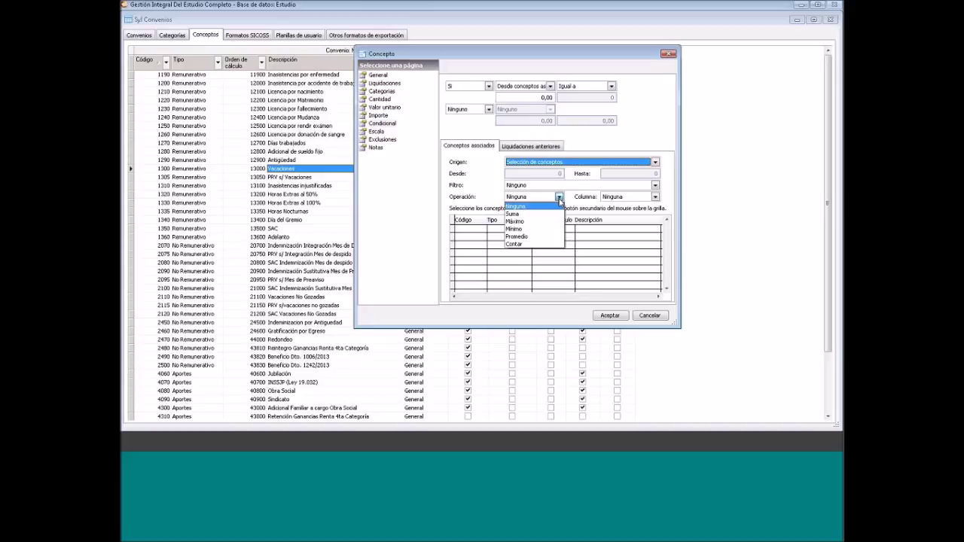
pyautogui.click(538, 214)
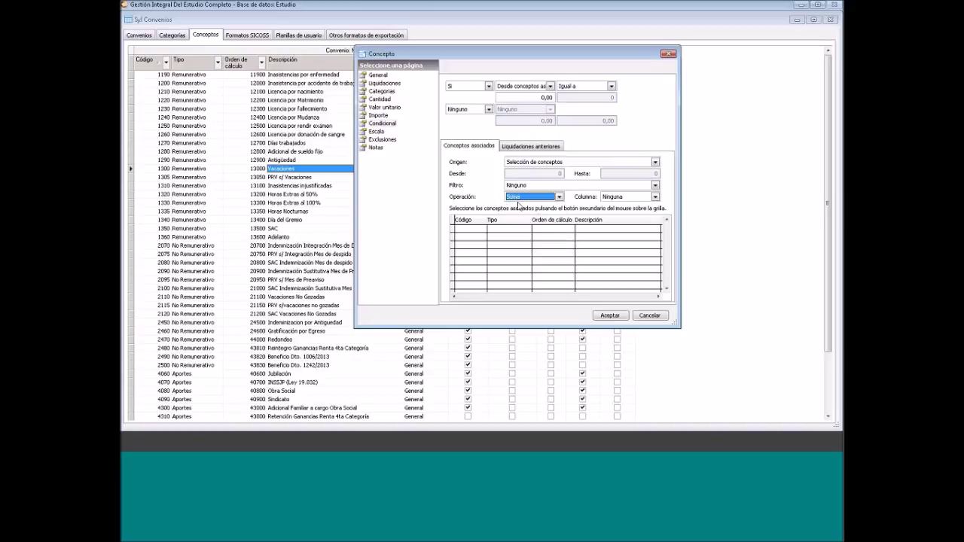
pyautogui.click(639, 196)
pyautogui.click(617, 214)
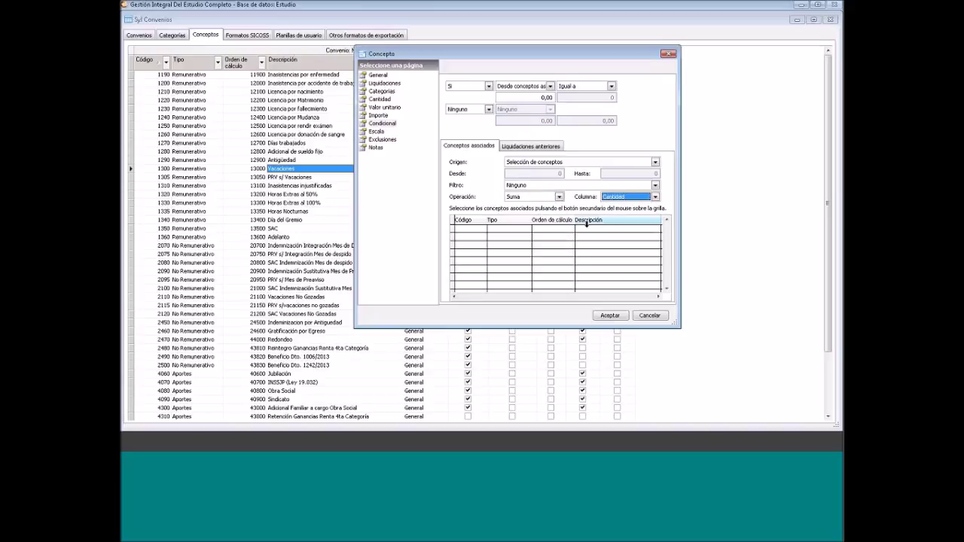
pyautogui.rightClick(524, 241)
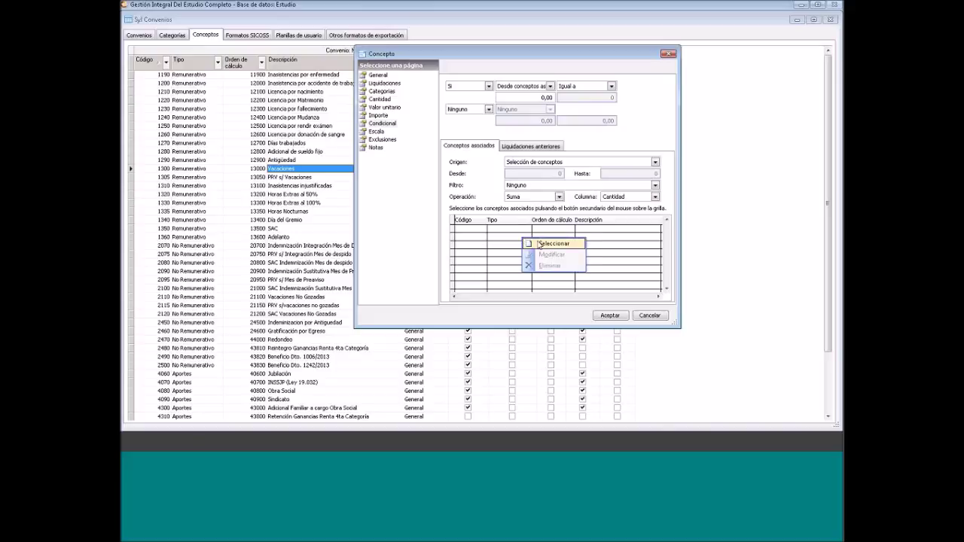
pyautogui.click(539, 244)
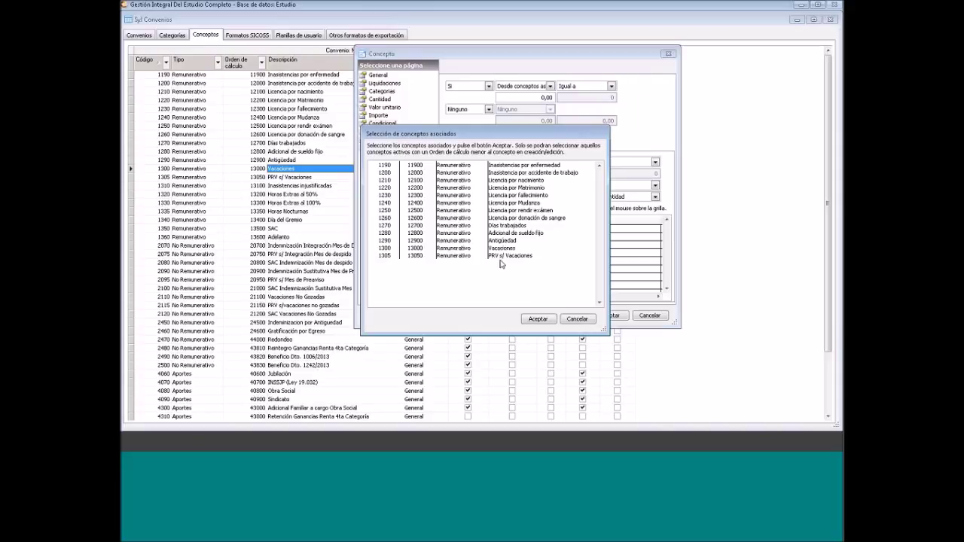
pyautogui.click(415, 256)
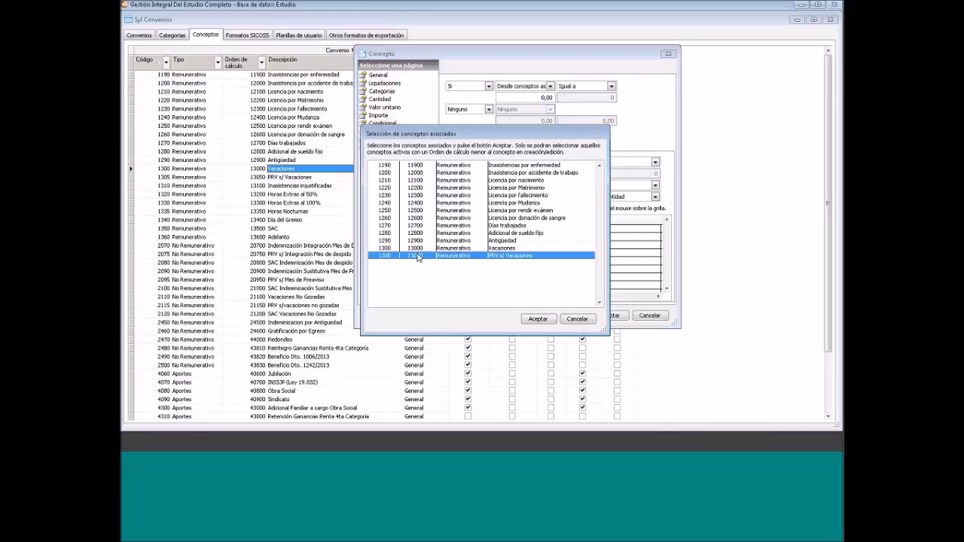
pyautogui.moveTo(418, 258); pyautogui.dragTo(420, 210)
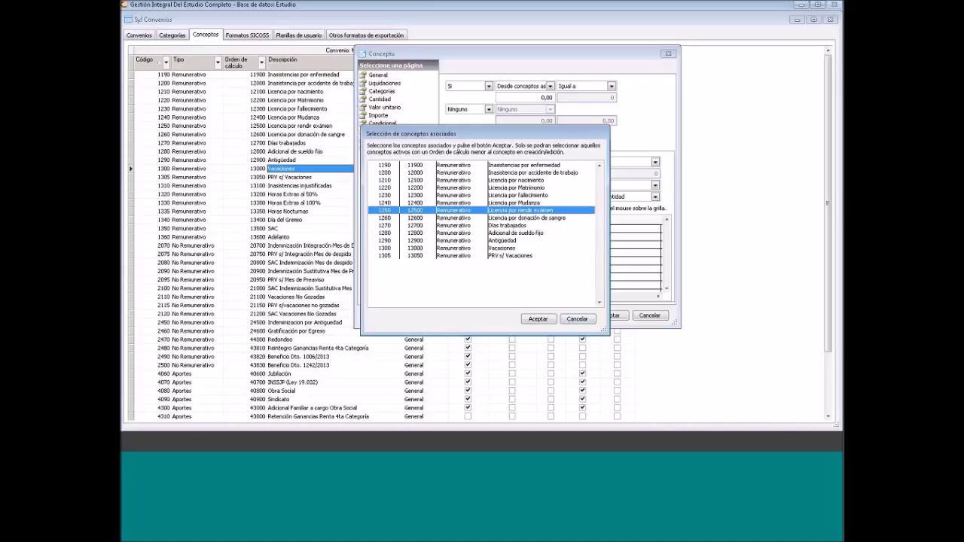
pyautogui.click(578, 320)
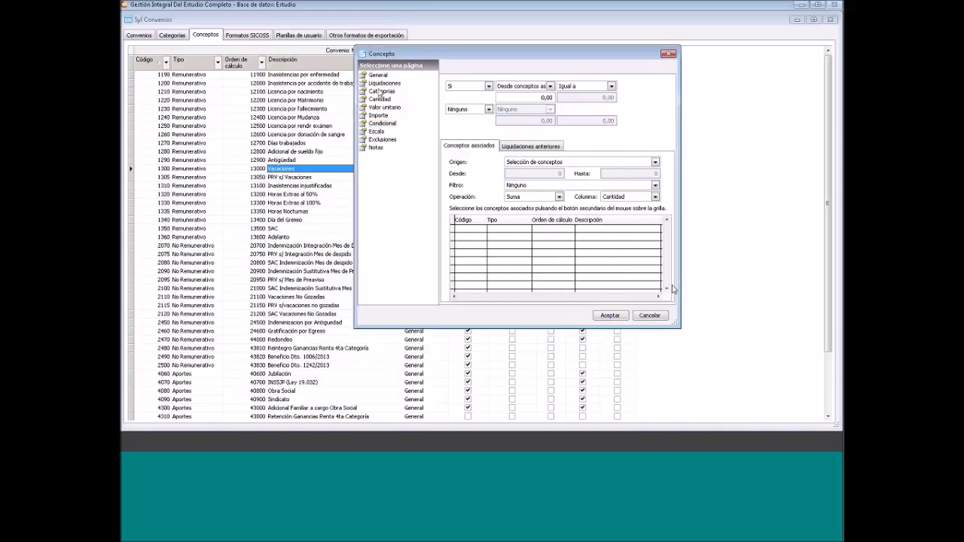
# Set Presentismo's calculation order to 13700 in its general data
pyautogui.click(378, 75)
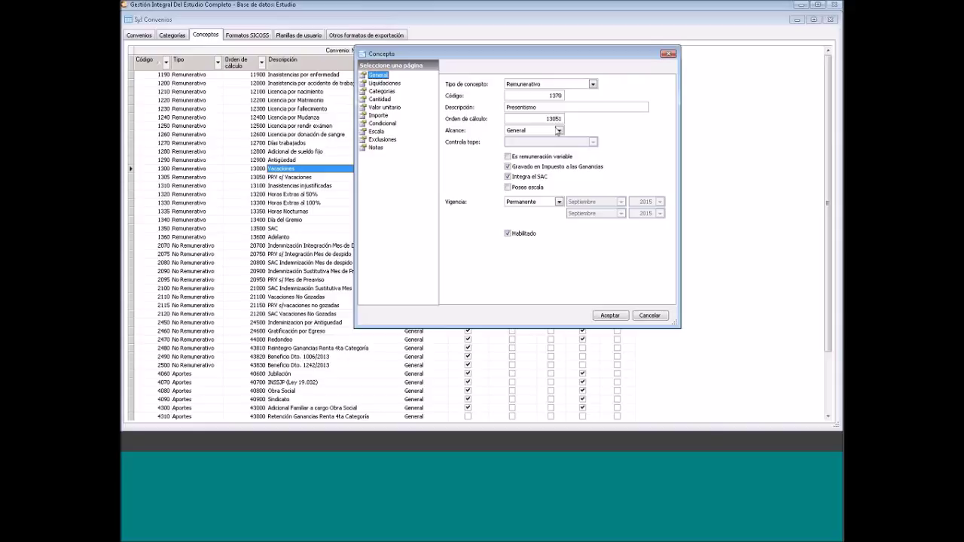
pyautogui.click(542, 119)
pyautogui.moveTo(543, 119); pyautogui.dragTo(577, 123)
pyautogui.write('13700')
# Add concept 1310 Inasistencias injustificadas as the associated concept of Presentismo's condition
pyautogui.click(391, 123)
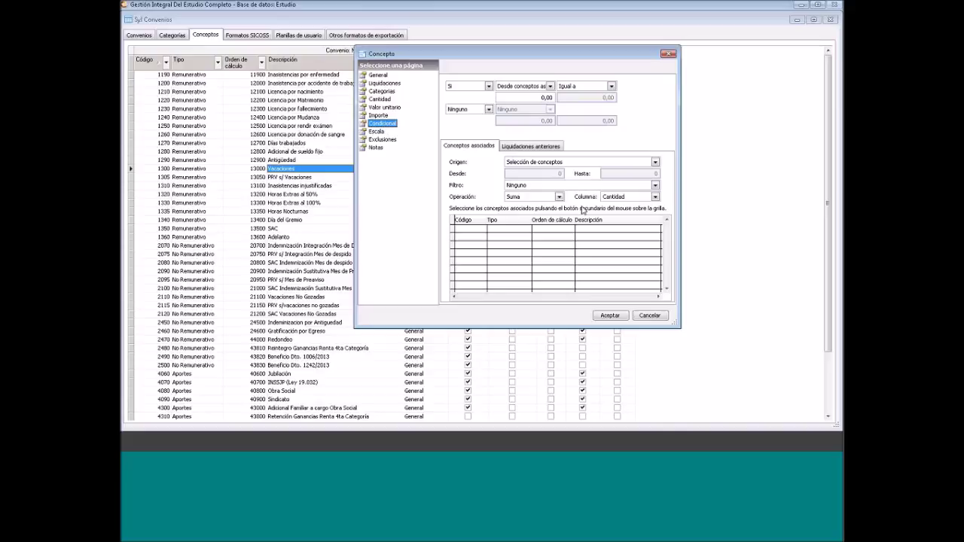
pyautogui.rightClick(539, 237)
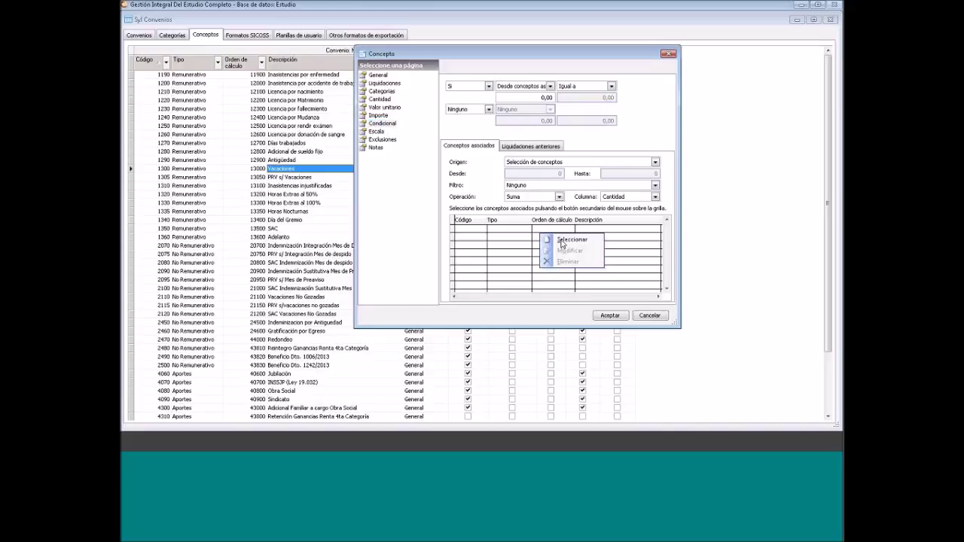
pyautogui.click(565, 243)
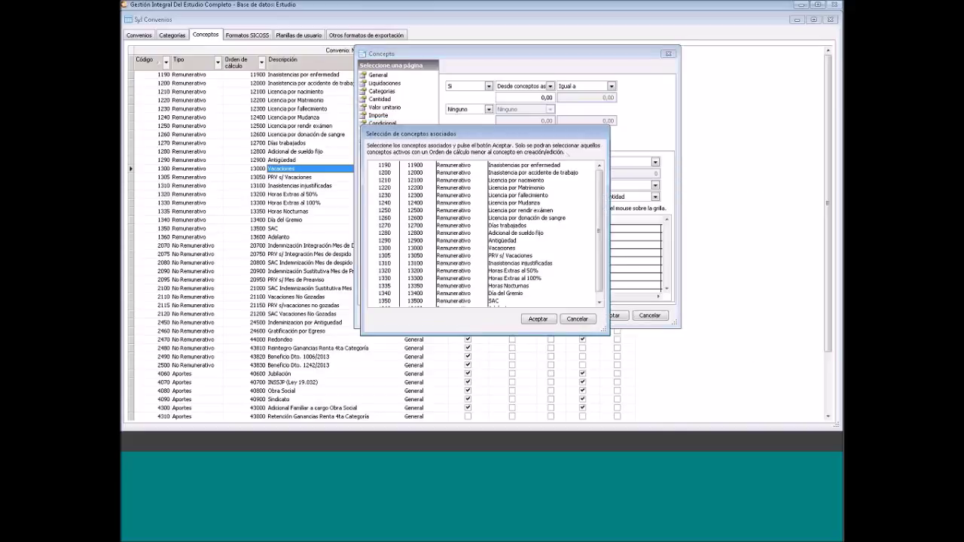
pyautogui.scroll(-1, 566, 211)
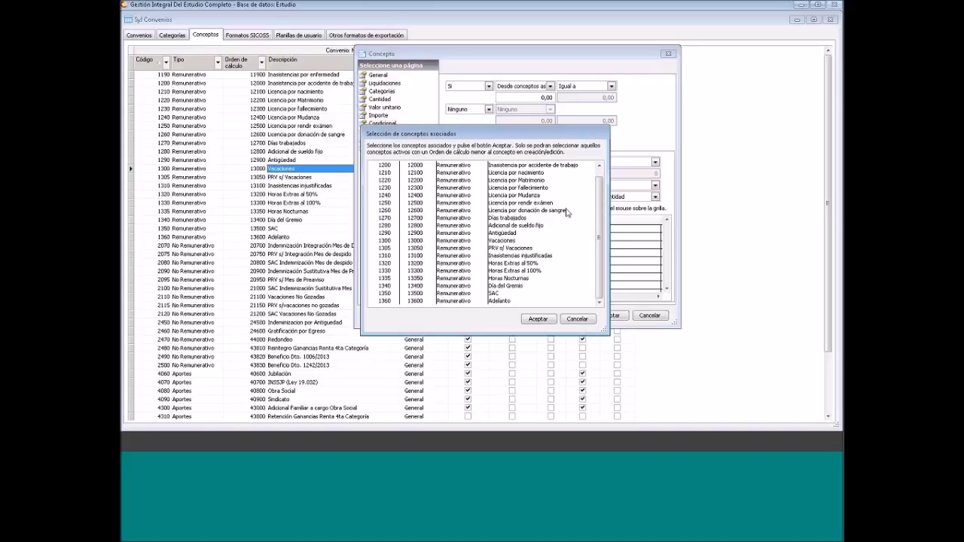
pyautogui.click(512, 257)
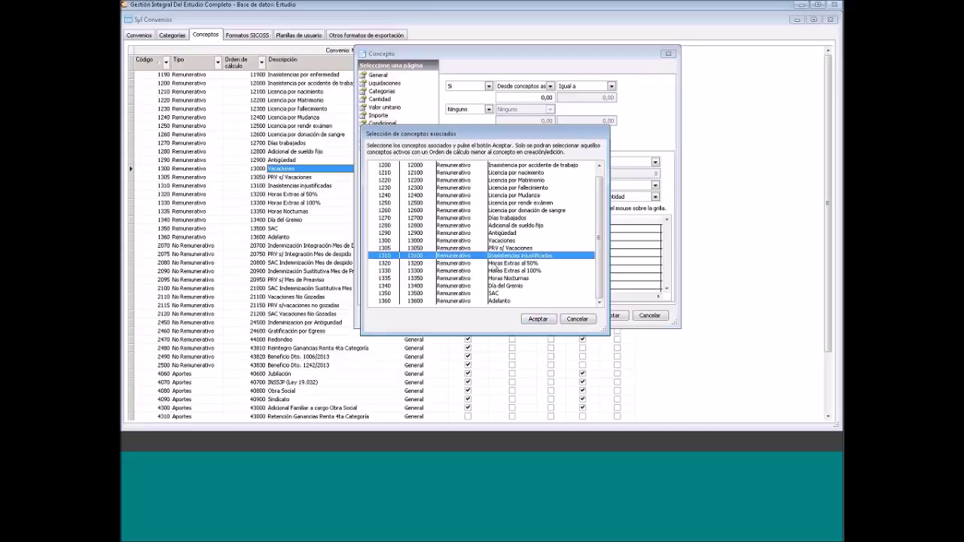
pyautogui.click(537, 320)
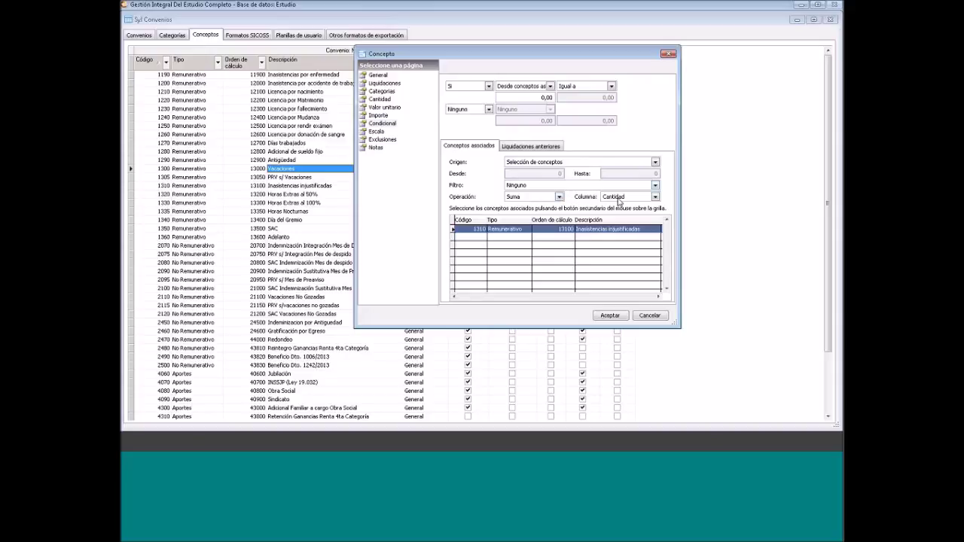
# Keep the condition's comparison at Igual a 0,00 and save the Presentismo concept
pyautogui.click(586, 87)
pyautogui.click(581, 96)
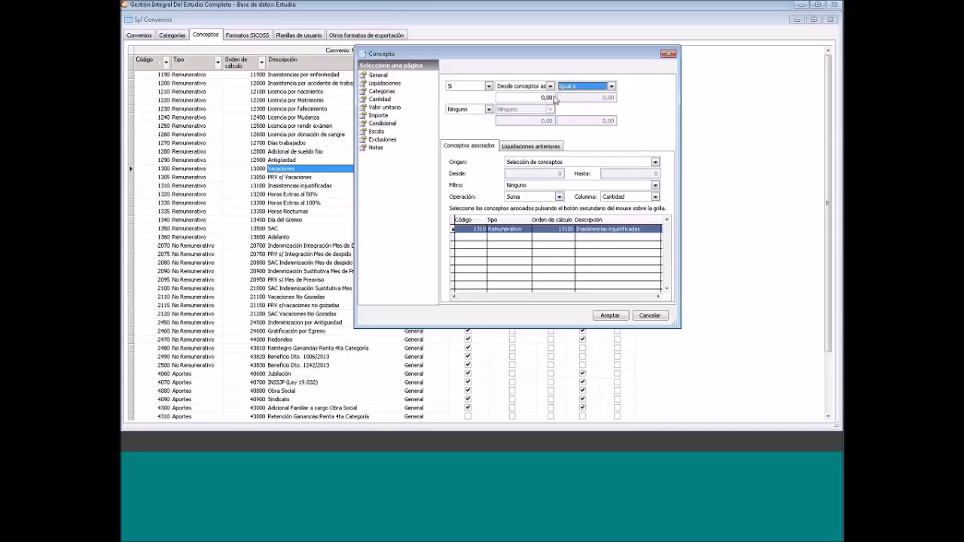
pyautogui.click(541, 98)
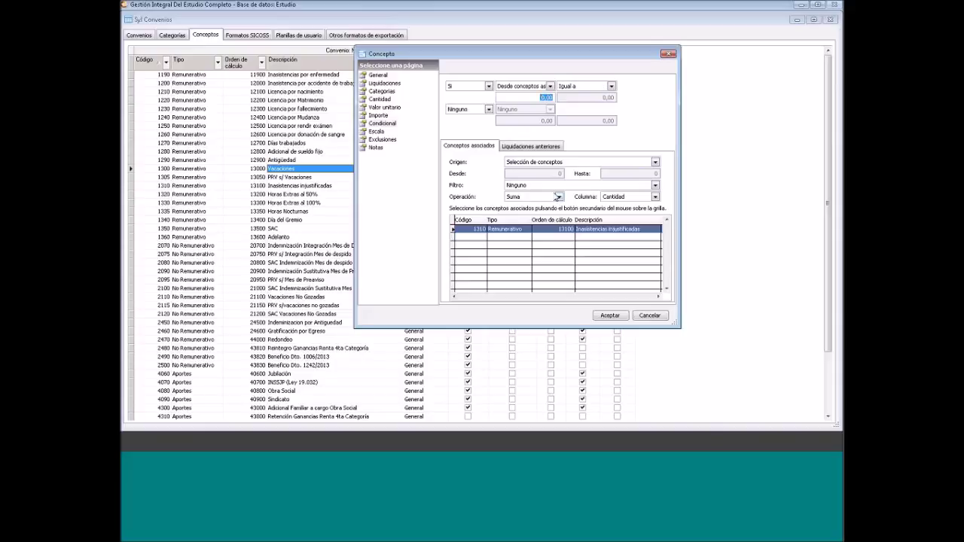
pyautogui.click(605, 314)
pyautogui.click(291, 227)
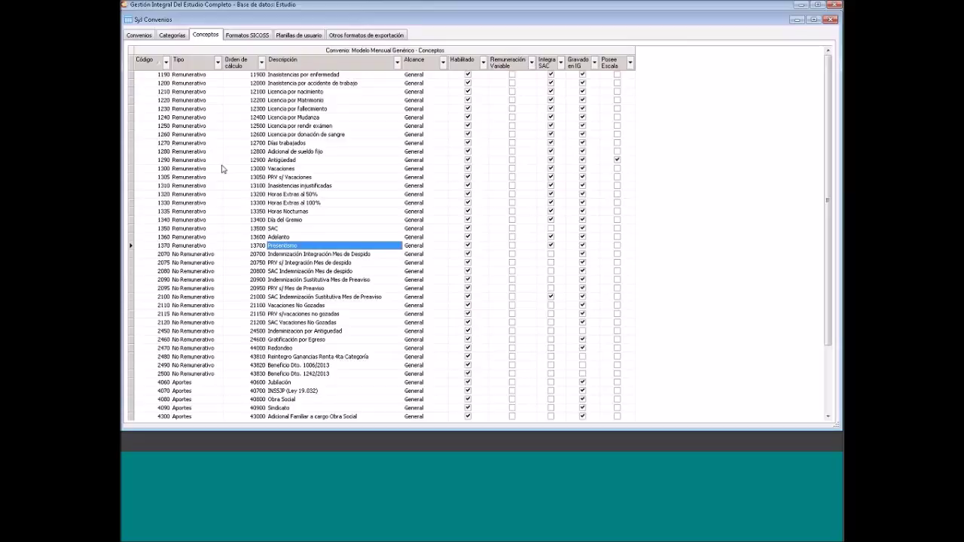
pyautogui.click(297, 170)
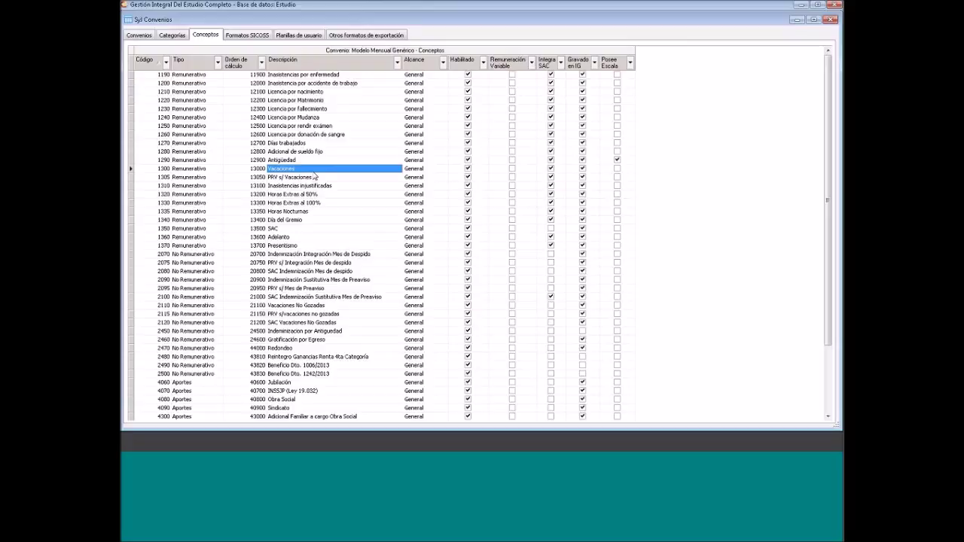
pyautogui.rightClick(315, 176)
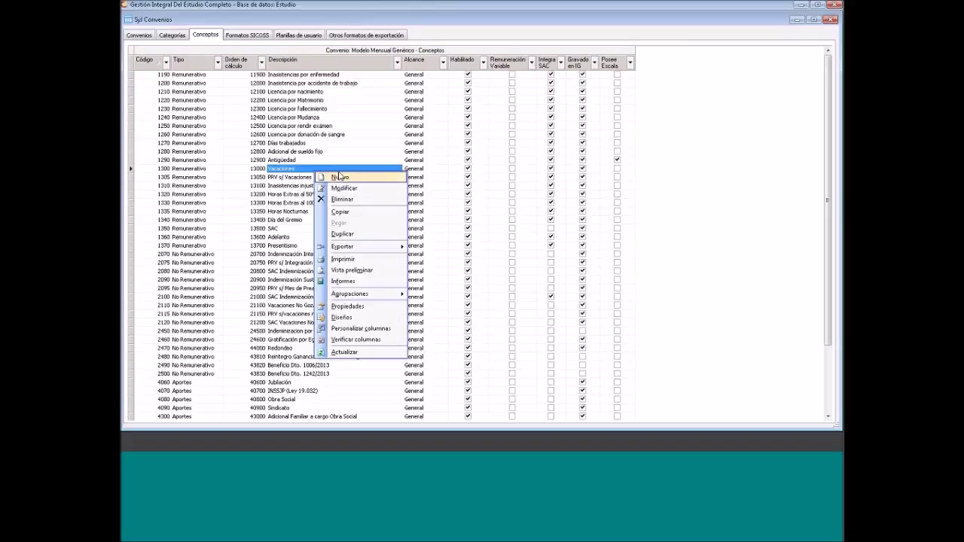
pyautogui.click(653, 334)
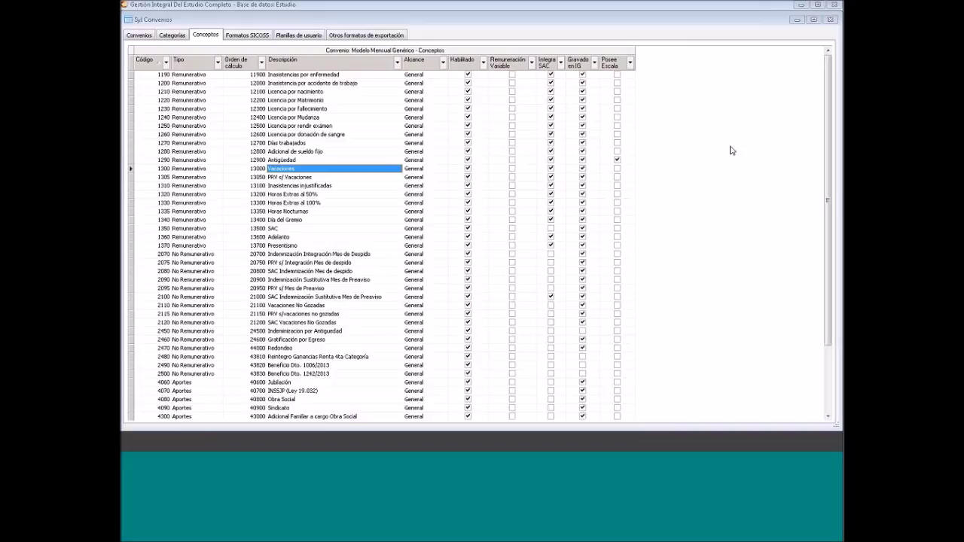
# Reopen the saved Presentismo concept and review its condition settings
pyautogui.click(314, 245)
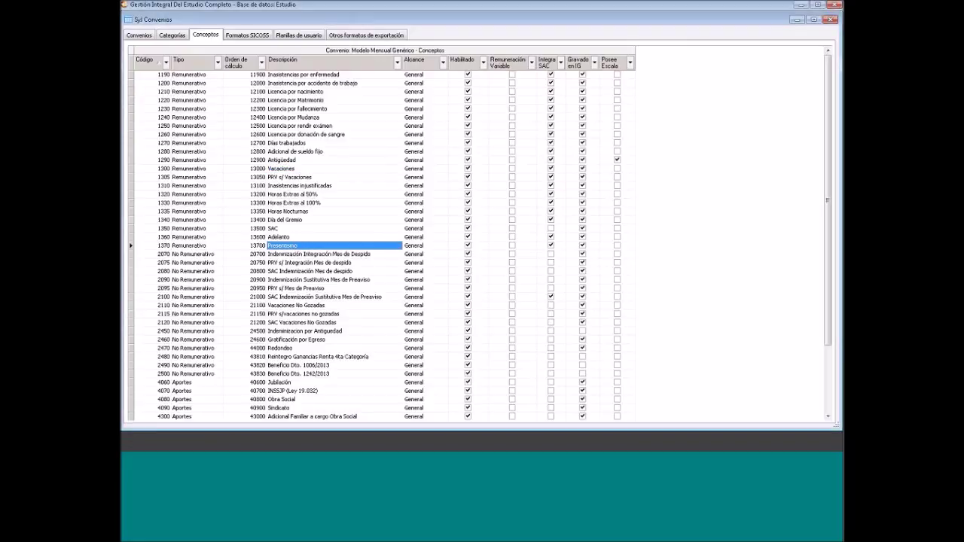
pyautogui.press('Return')
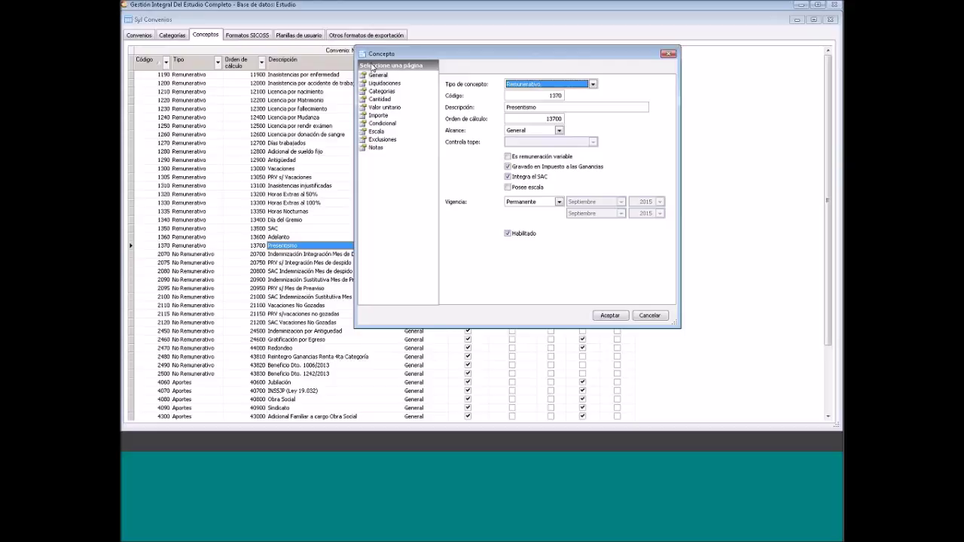
pyautogui.moveTo(370, 57); pyautogui.dragTo(236, 70)
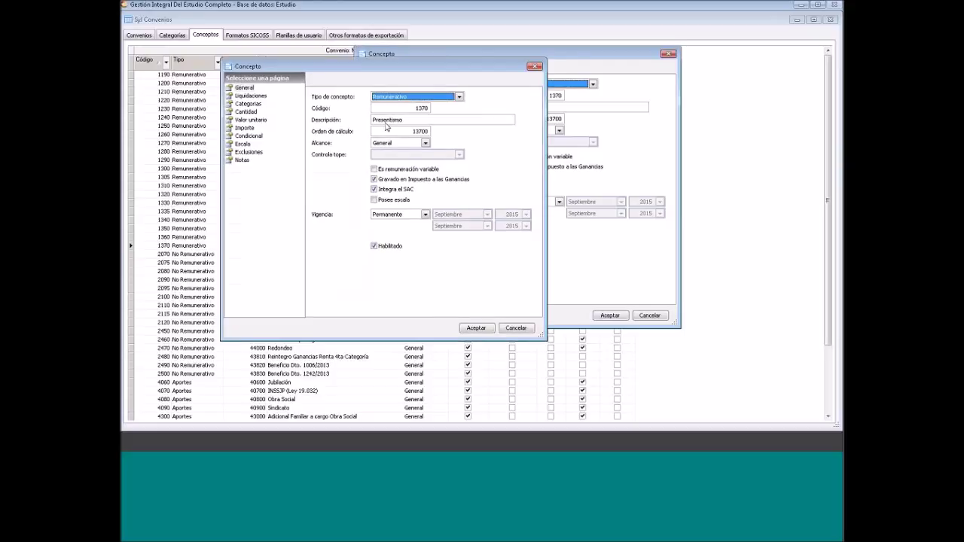
pyautogui.click(249, 136)
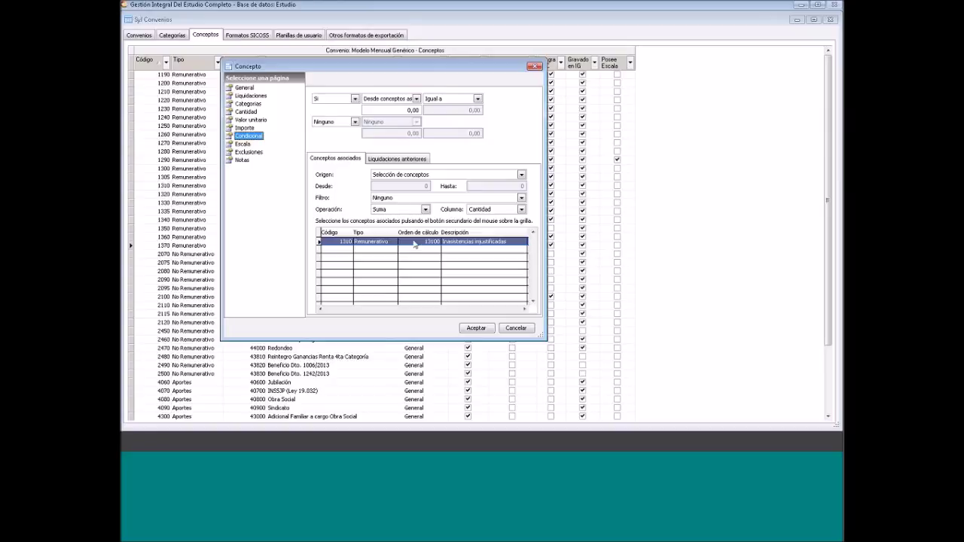
# Try the Si no condition type for Presentismo and switch it back to Si
pyautogui.click(345, 99)
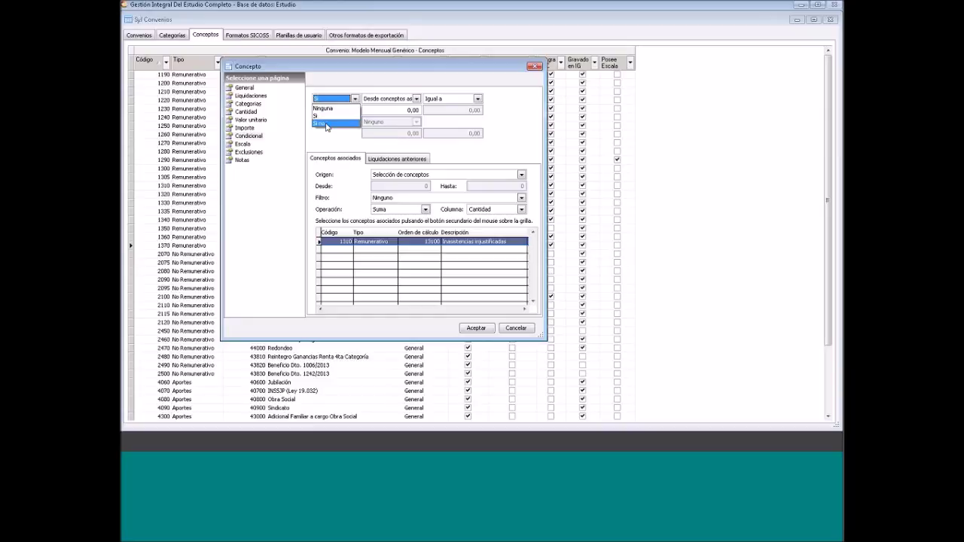
pyautogui.click(327, 125)
pyautogui.click(324, 98)
pyautogui.click(321, 116)
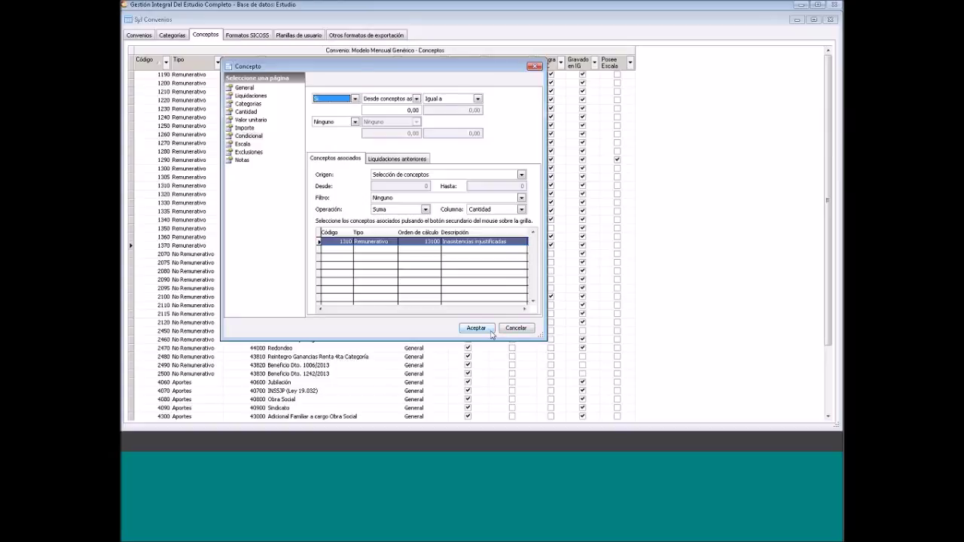
# Save the Presentismo concept and create a new Remunerativo concept described as "Adicional por categoria"
pyautogui.click(476, 328)
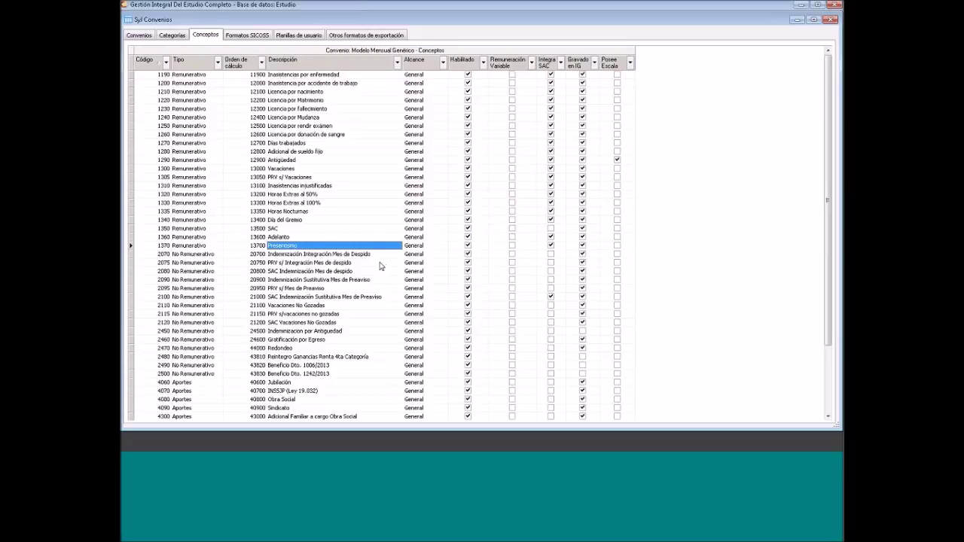
pyautogui.click(328, 238)
pyautogui.rightClick(328, 237)
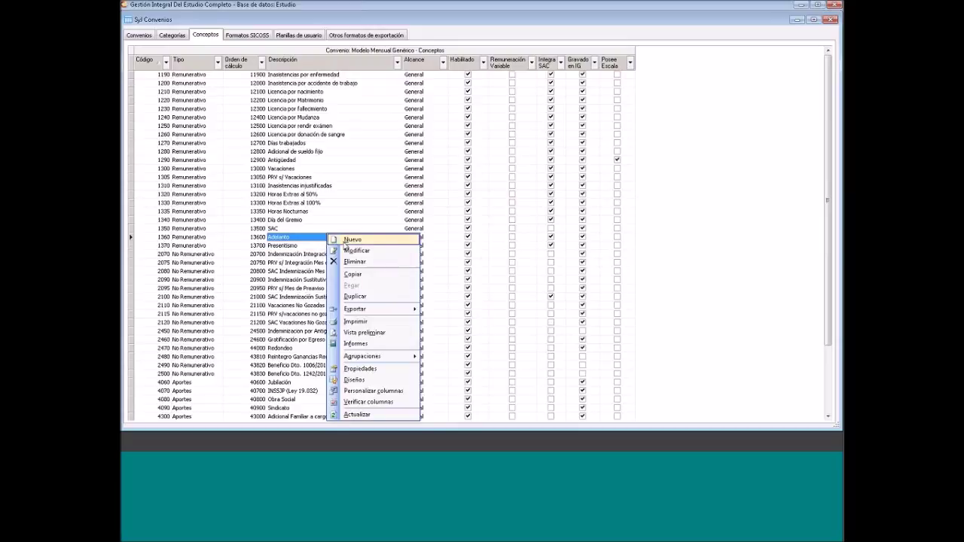
pyautogui.click(346, 240)
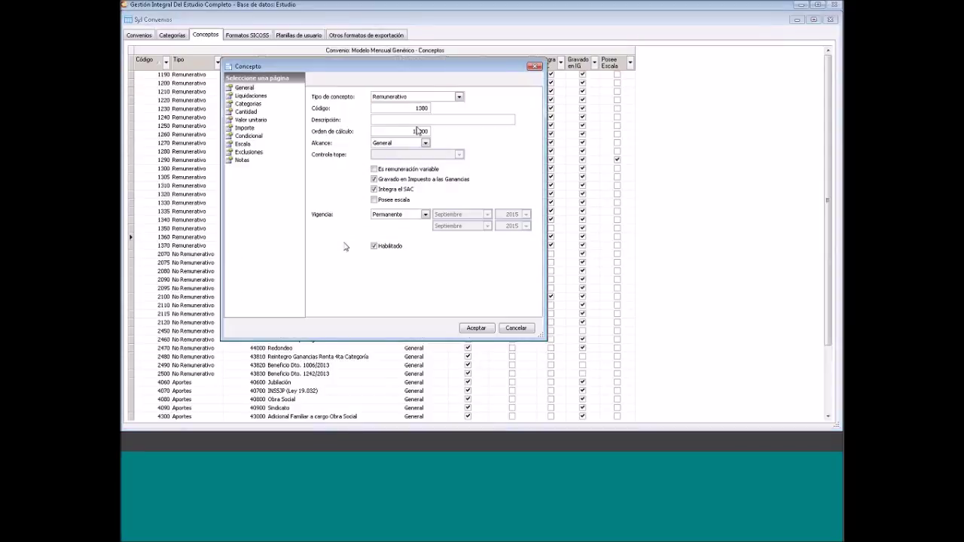
pyautogui.write('Adicional por categoria')
pyautogui.click(244, 88)
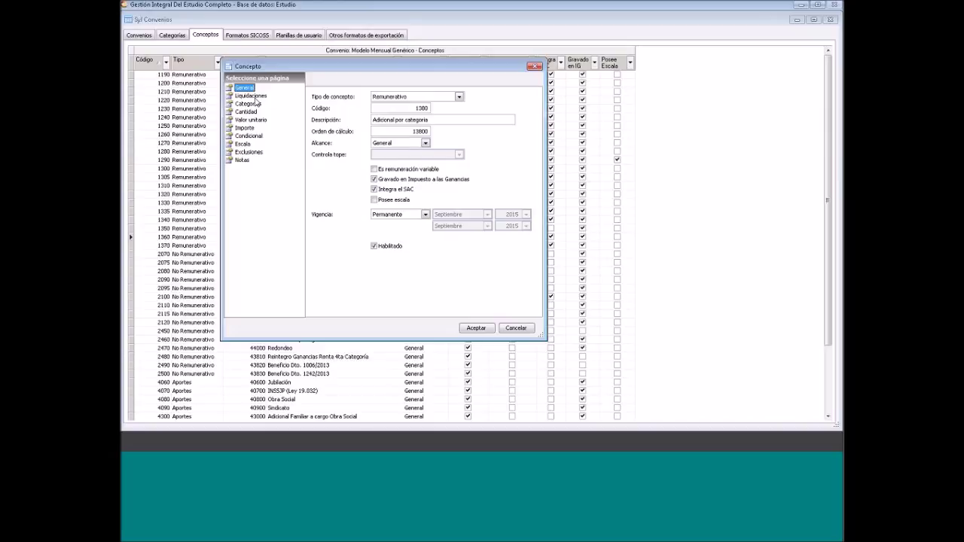
# Apply the new concept to the Haberes normales, Final and Final por renuncia o mutuo acuerdo payroll runs
pyautogui.click(253, 96)
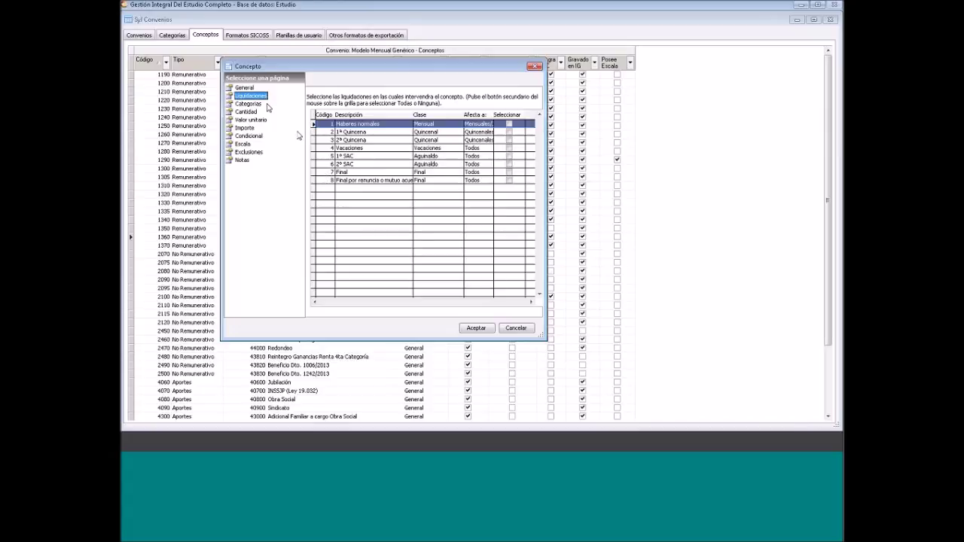
pyautogui.click(510, 124)
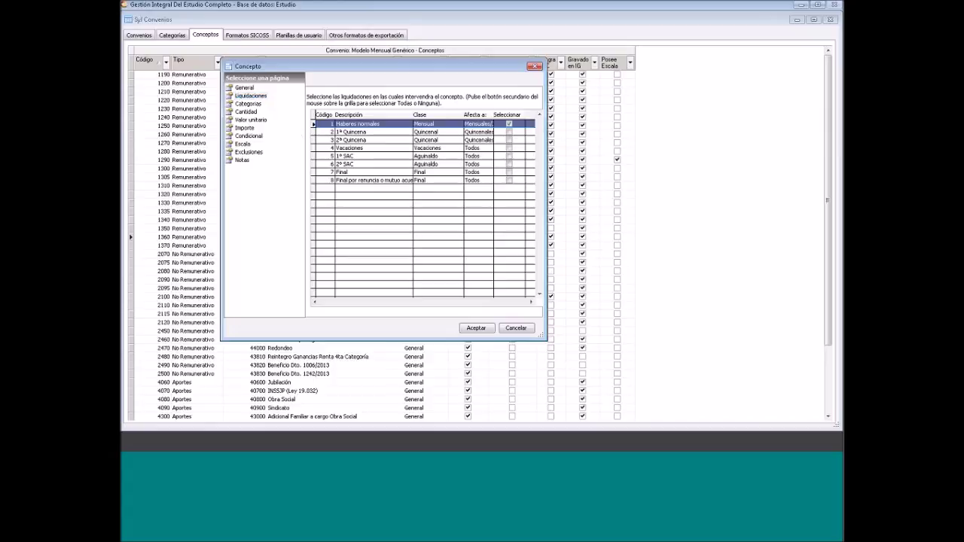
pyautogui.click(509, 173)
pyautogui.click(509, 181)
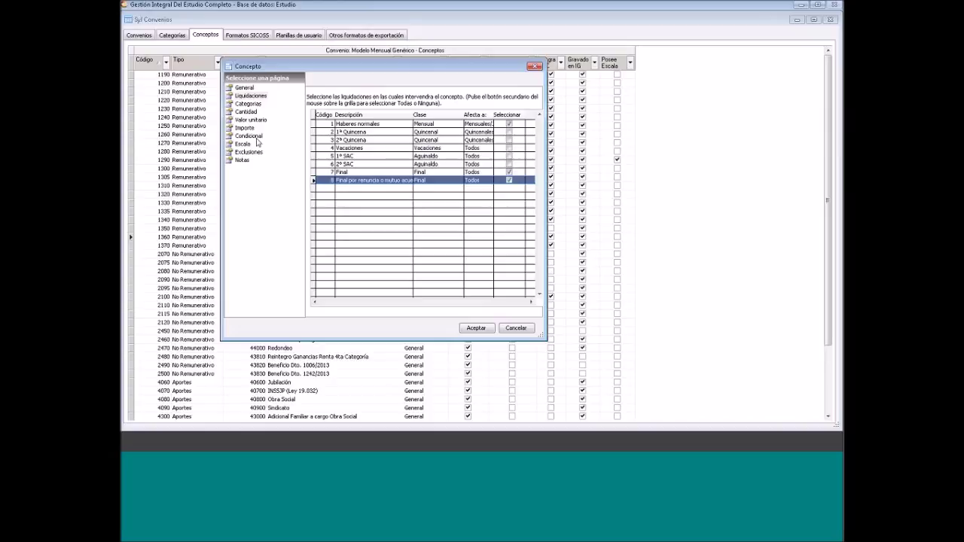
# Keep Adicional por categoria enabled for all categories and set its quantity's associated value to 1,00
pyautogui.click(248, 103)
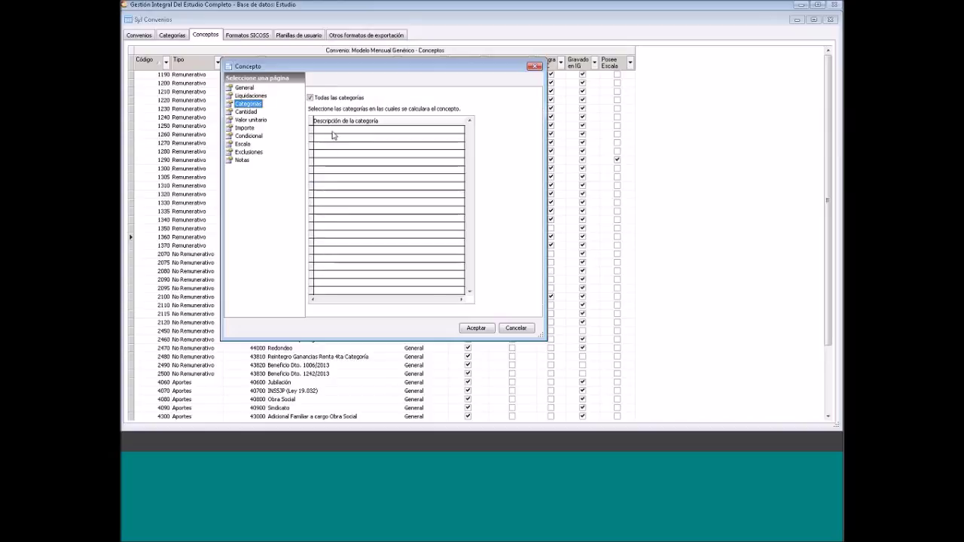
pyautogui.click(246, 111)
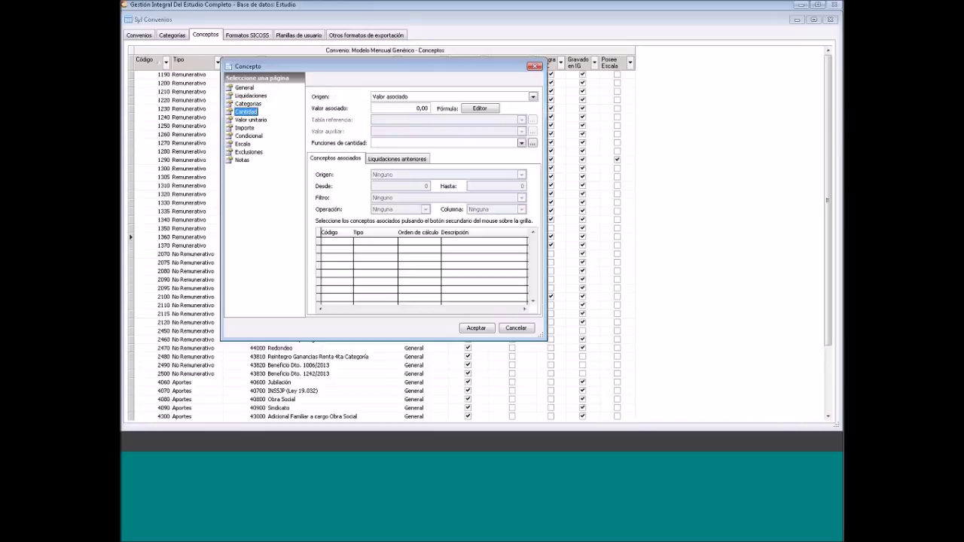
pyautogui.click(420, 108)
pyautogui.write('1,')
# Set the origin of the concept's unit value to Tabla referencia
pyautogui.click(246, 112)
pyautogui.press('Up')
pyautogui.press('Down')
pyautogui.press('Down')
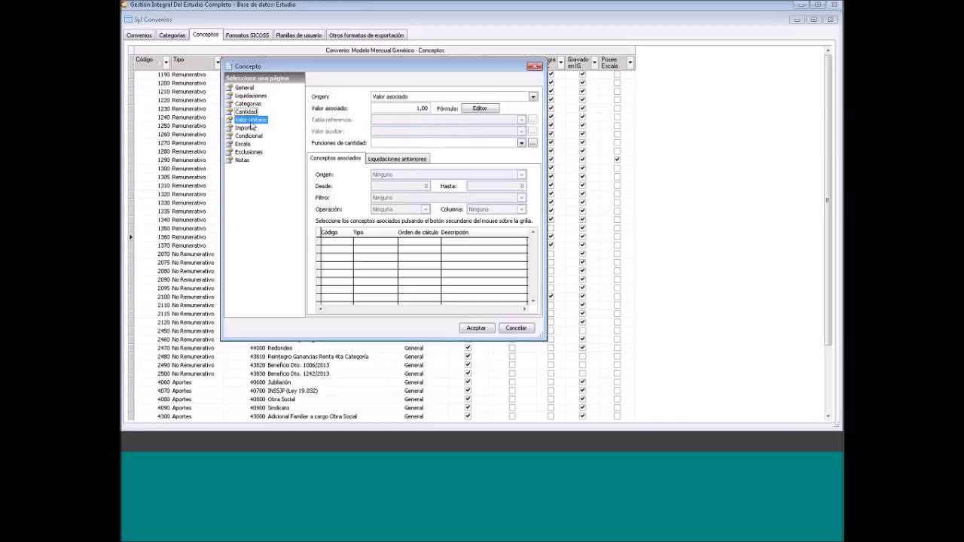
pyautogui.click(533, 96)
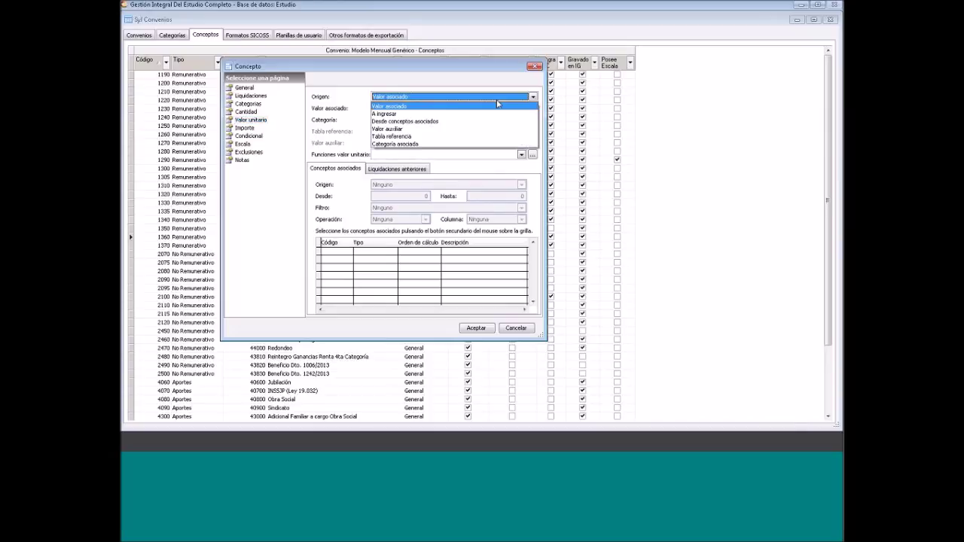
pyautogui.click(405, 136)
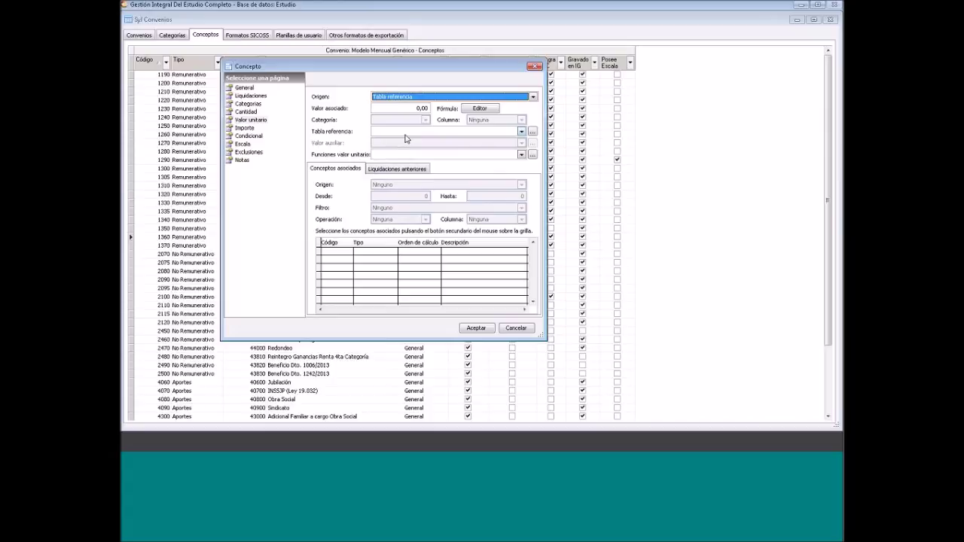
# Choose Empleado Categoría Adicional 1 as the reference table for the unit value
pyautogui.click(447, 134)
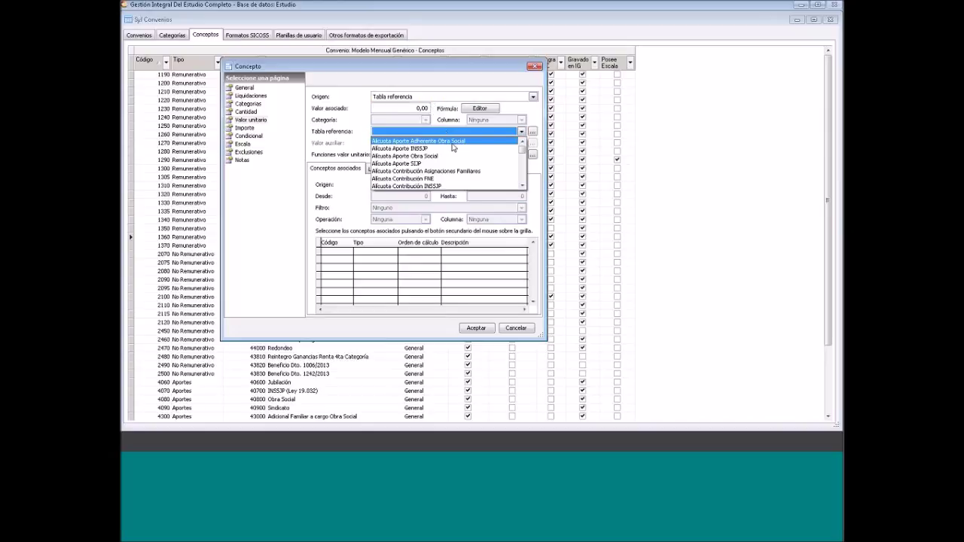
pyautogui.scroll(-2, 506, 167)
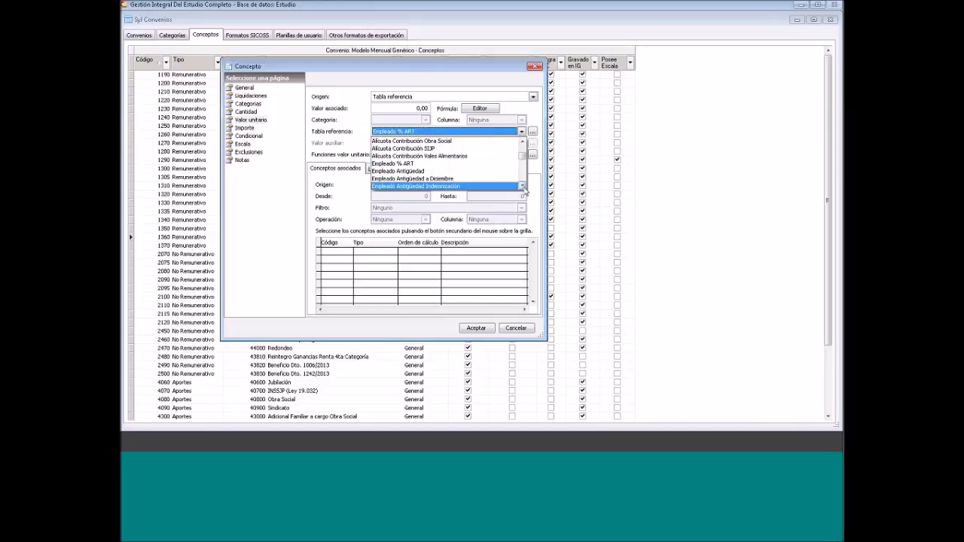
pyautogui.click(523, 190)
pyautogui.click(523, 185)
pyautogui.click(524, 186)
pyautogui.click(524, 185)
pyautogui.click(523, 185)
pyautogui.click(524, 185)
pyautogui.click(524, 186)
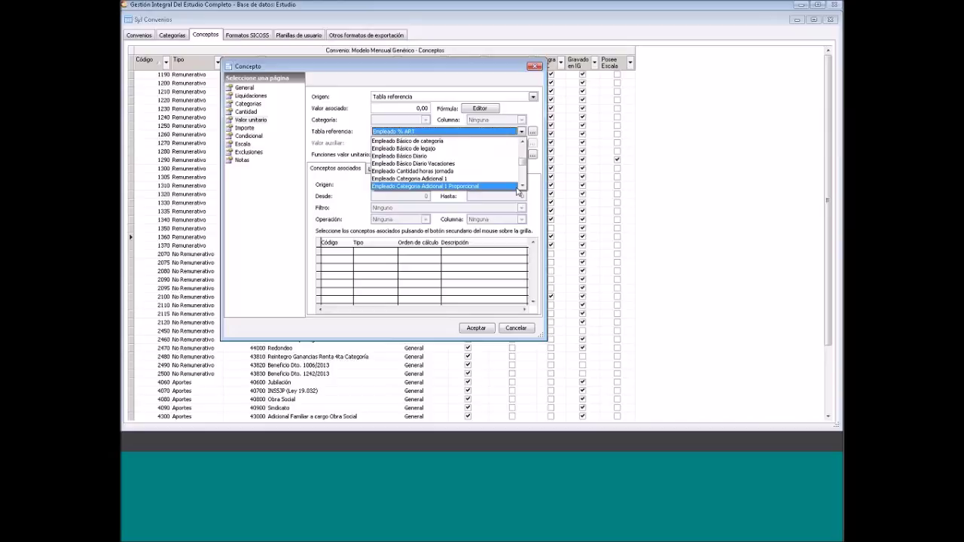
pyautogui.click(439, 179)
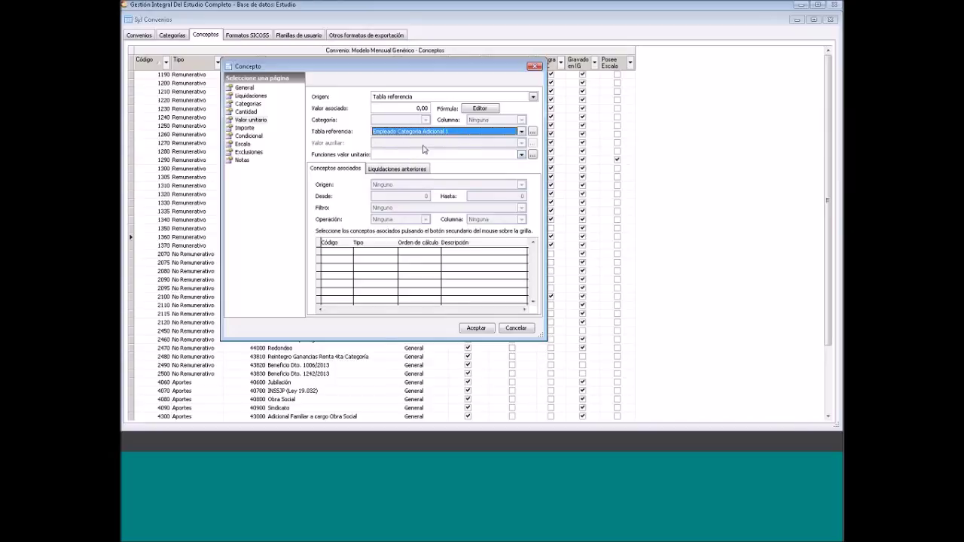
# Set the concept's amount origin to Operación with Cantidad * Valor Unitario, leaving the amount function blank
pyautogui.click(245, 128)
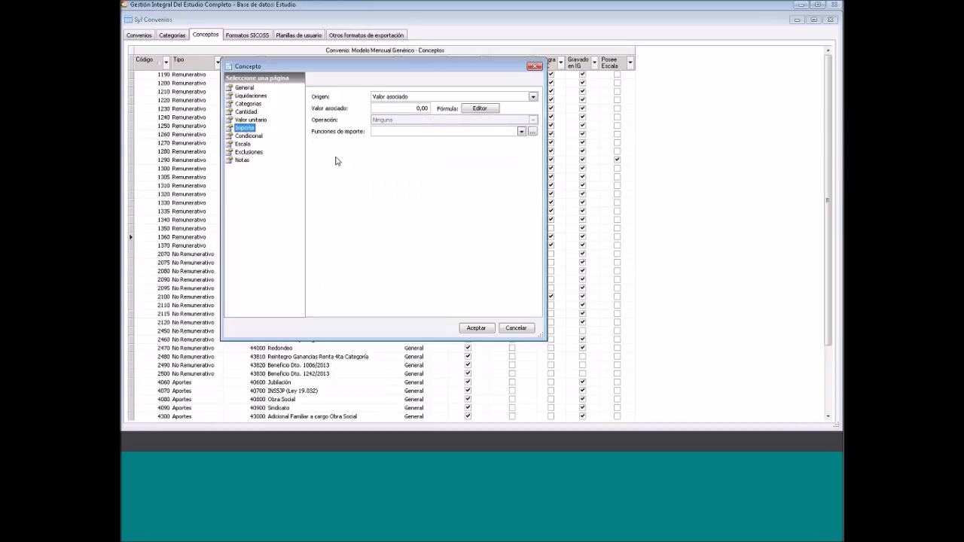
pyautogui.click(441, 97)
pyautogui.click(401, 125)
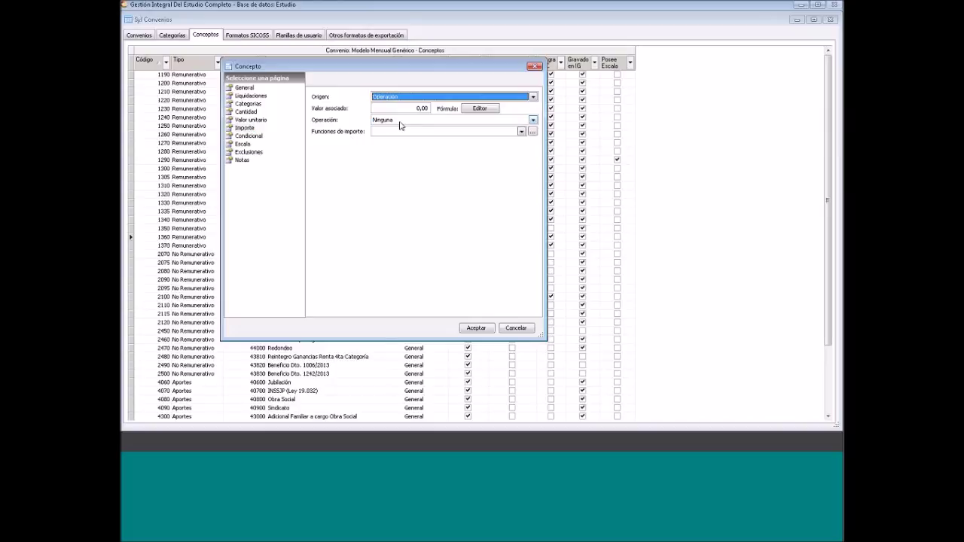
pyautogui.click(399, 121)
pyautogui.click(396, 138)
pyautogui.click(401, 132)
pyautogui.click(375, 181)
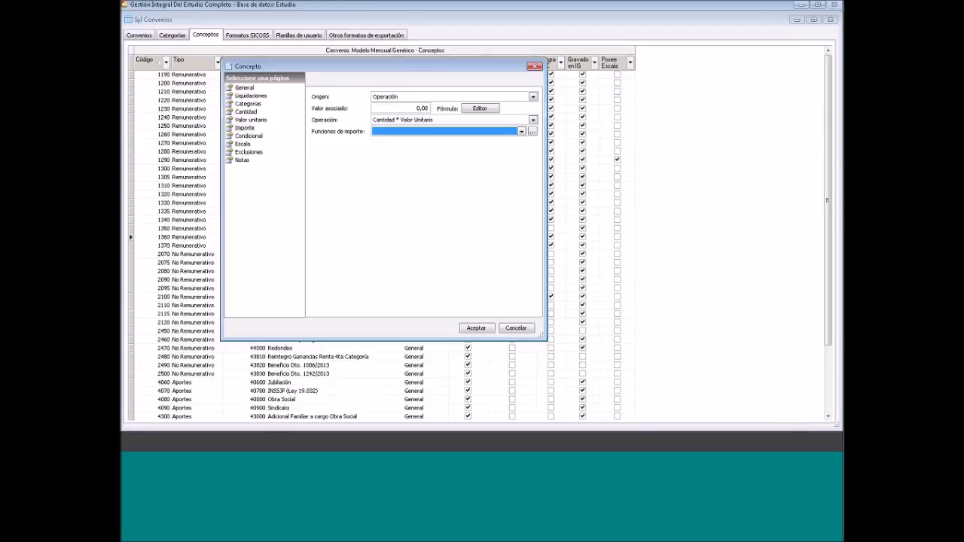
# Check the quantity, unit value and amount settings of Adicional por categoria and save the concept
pyautogui.click(247, 111)
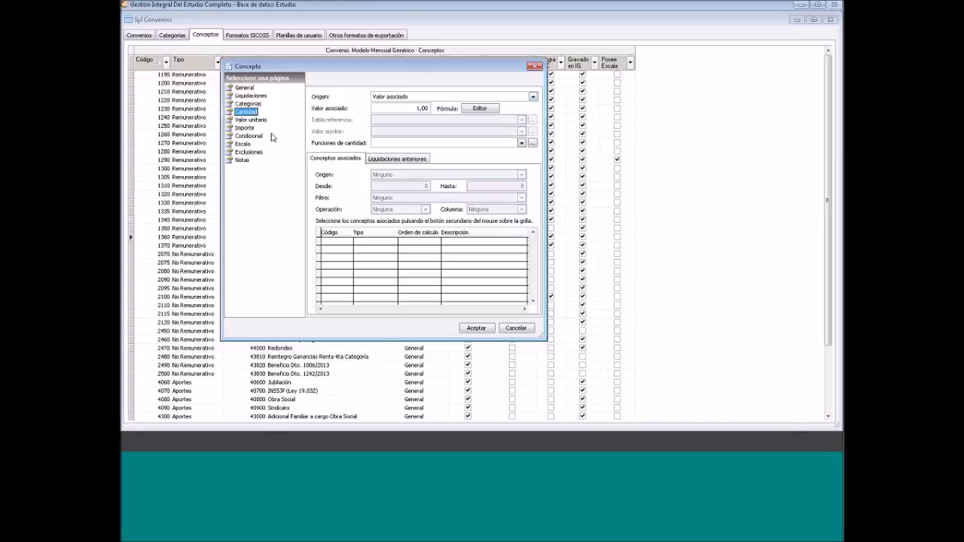
pyautogui.click(251, 120)
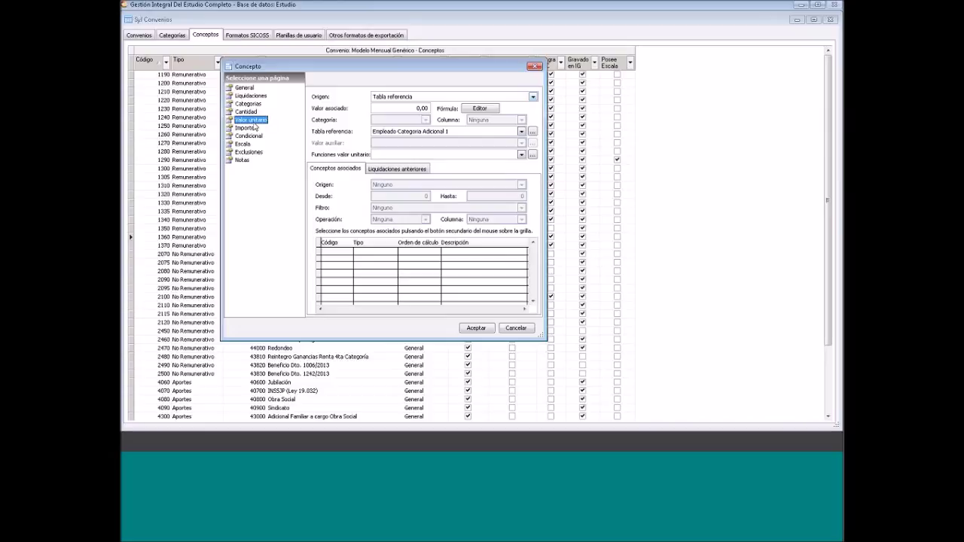
pyautogui.click(457, 132)
pyautogui.click(457, 132)
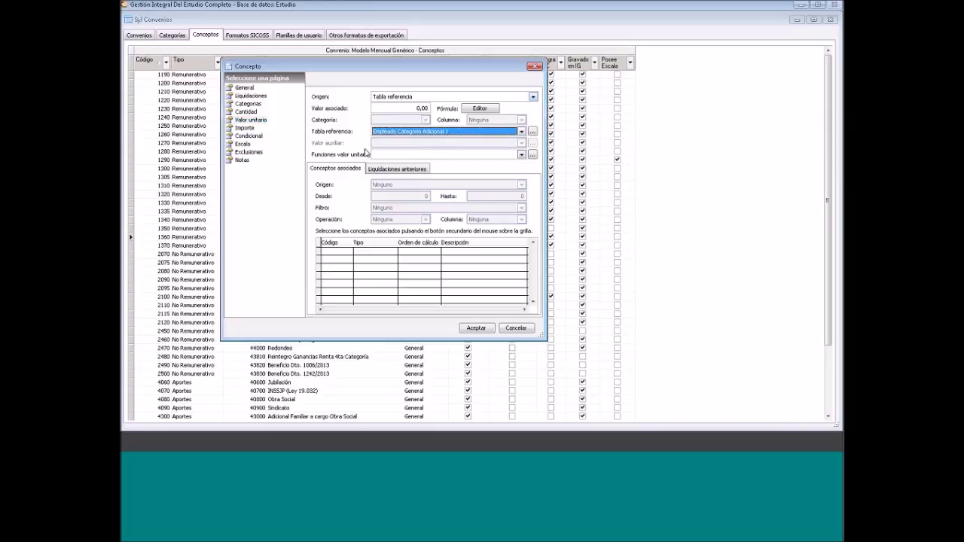
pyautogui.click(245, 129)
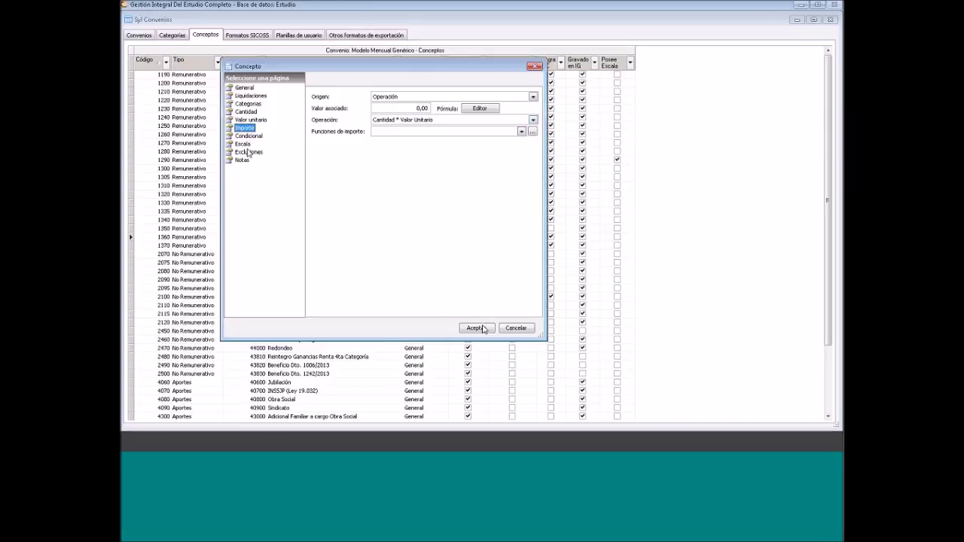
pyautogui.click(248, 120)
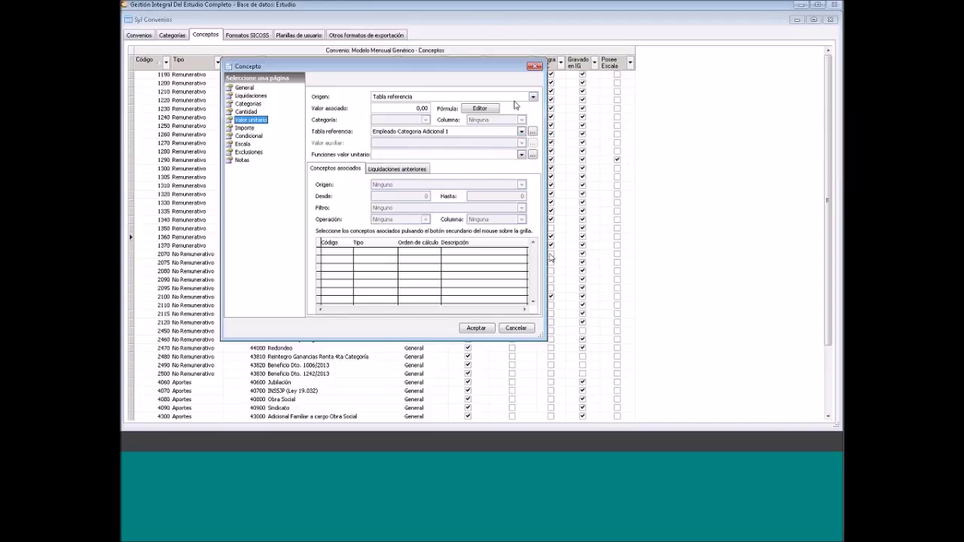
pyautogui.click(476, 329)
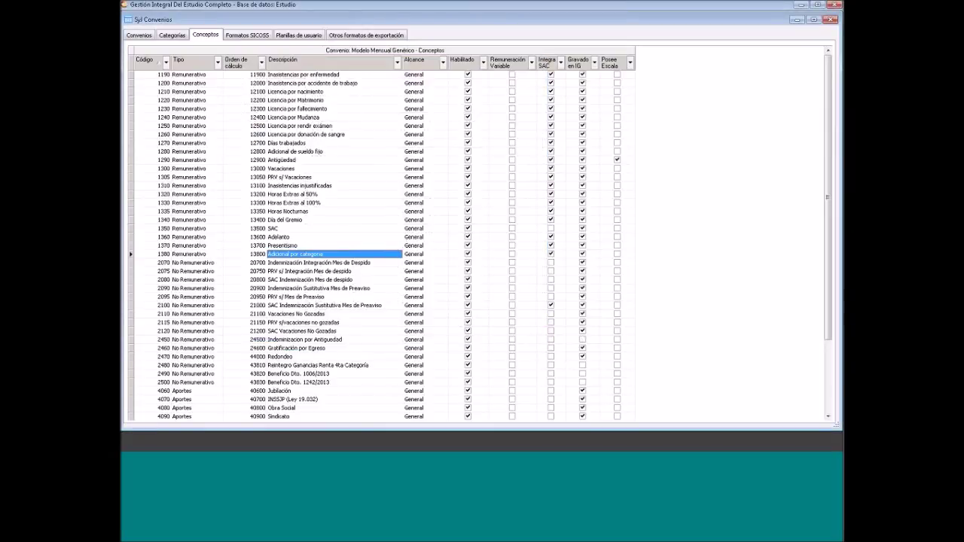
# Set Adicional 1 of Categoria 1 to 600,00 in the agreement's categories and save it
pyautogui.click(176, 35)
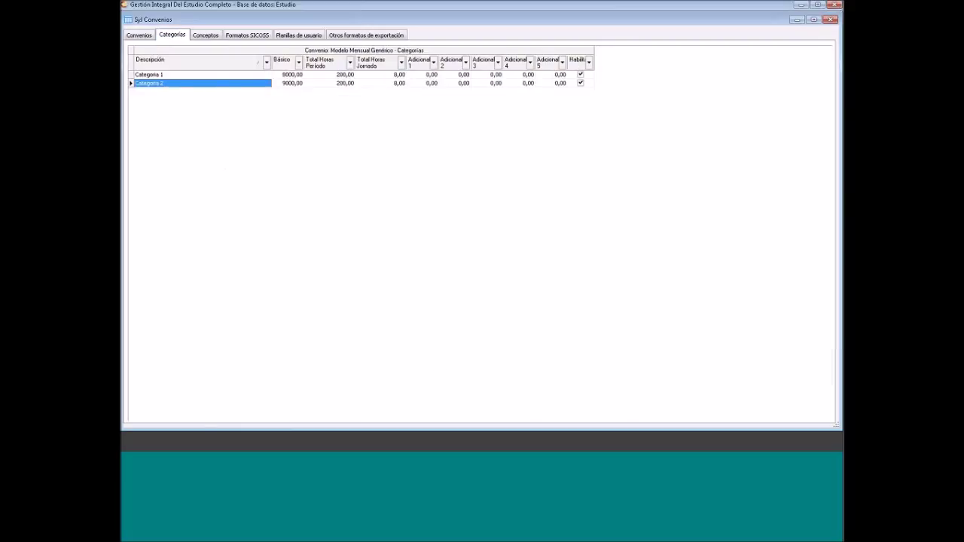
pyautogui.click(211, 76)
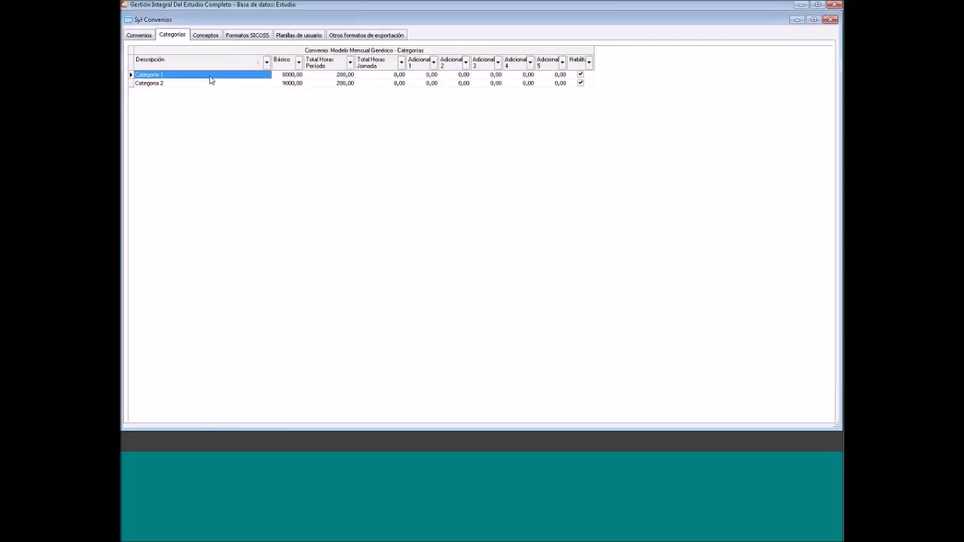
pyautogui.rightClick(210, 80)
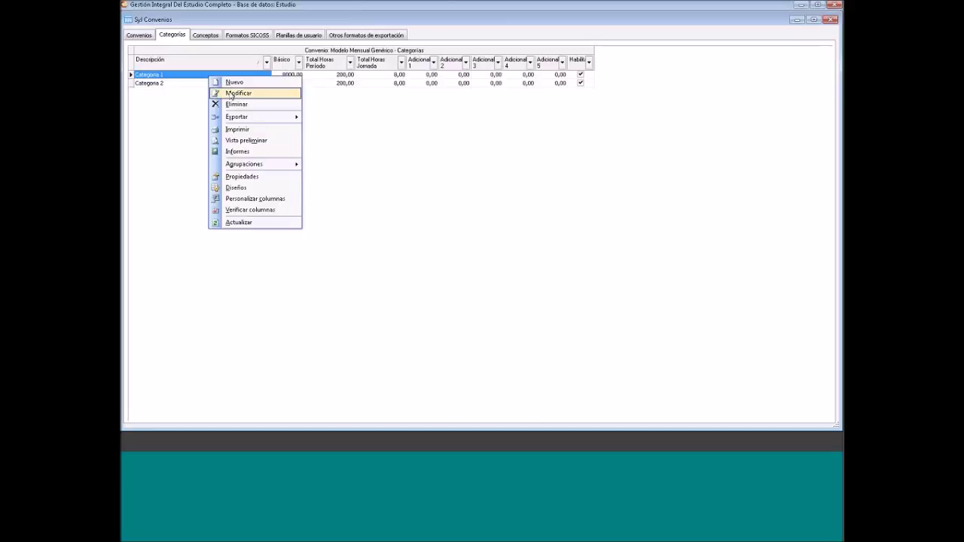
pyautogui.click(234, 94)
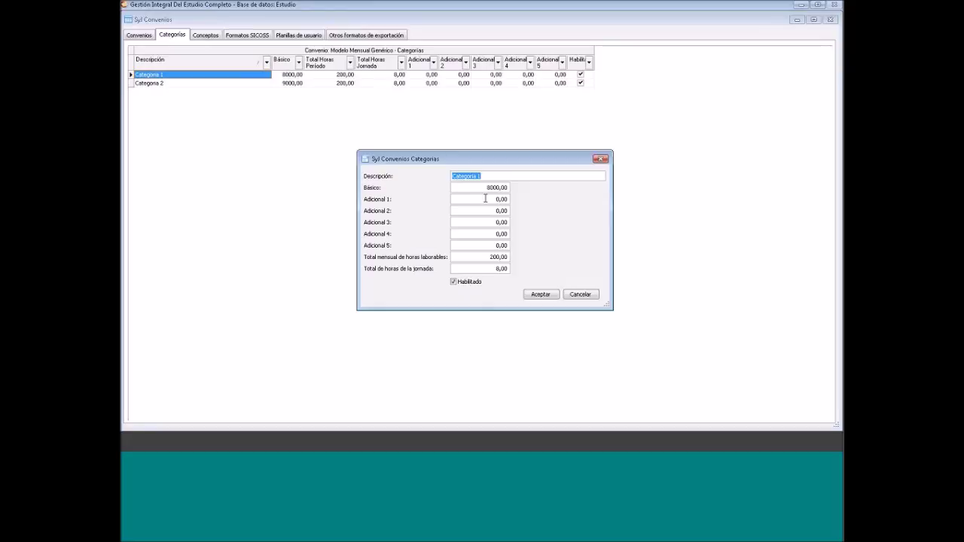
pyautogui.click(488, 211)
pyautogui.click(490, 245)
pyautogui.click(488, 199)
pyautogui.moveTo(481, 198); pyautogui.dragTo(482, 217)
pyautogui.write('600 ,')
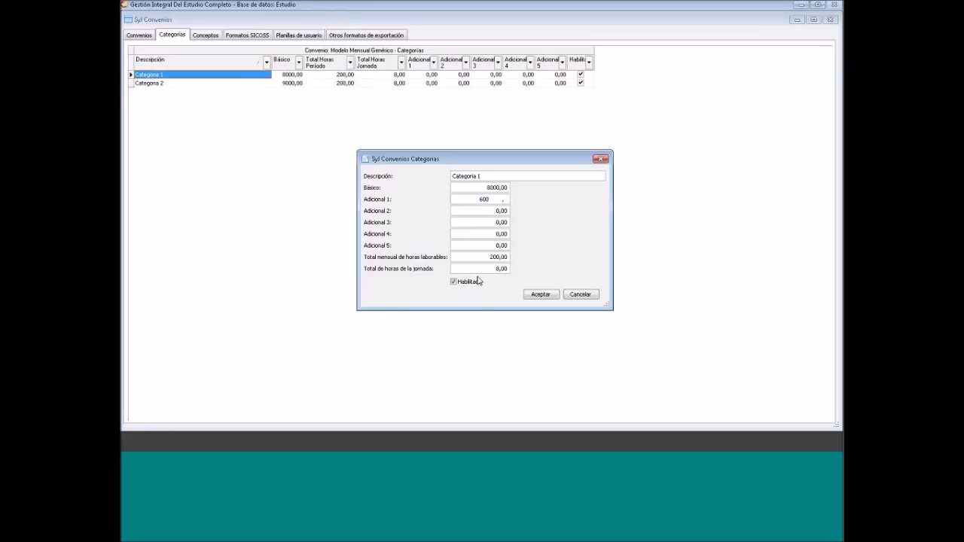
pyautogui.click(539, 294)
# Set Adicional 1 of Categoria 2 to 800,00, save it and check both categories' Adicional 1 values
pyautogui.click(196, 88)
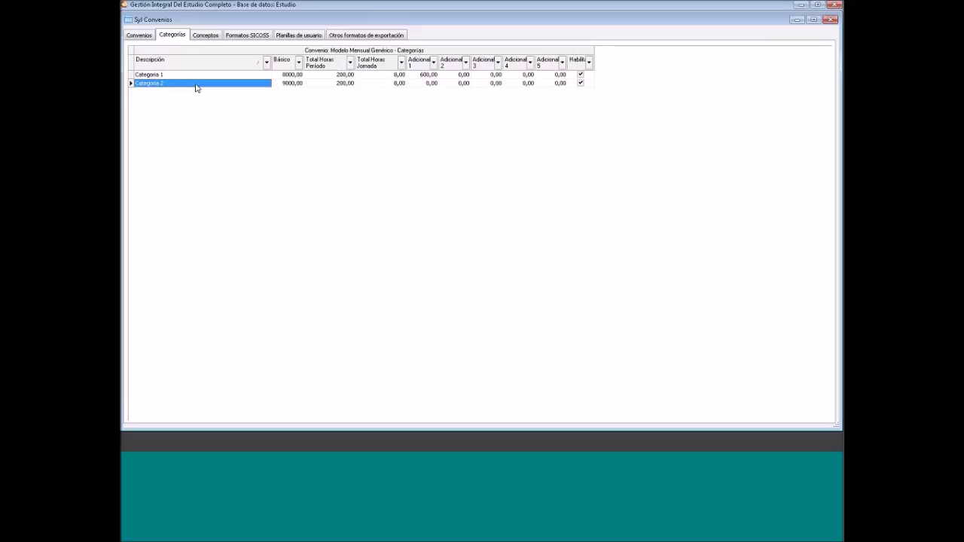
pyautogui.doubleClick(196, 87)
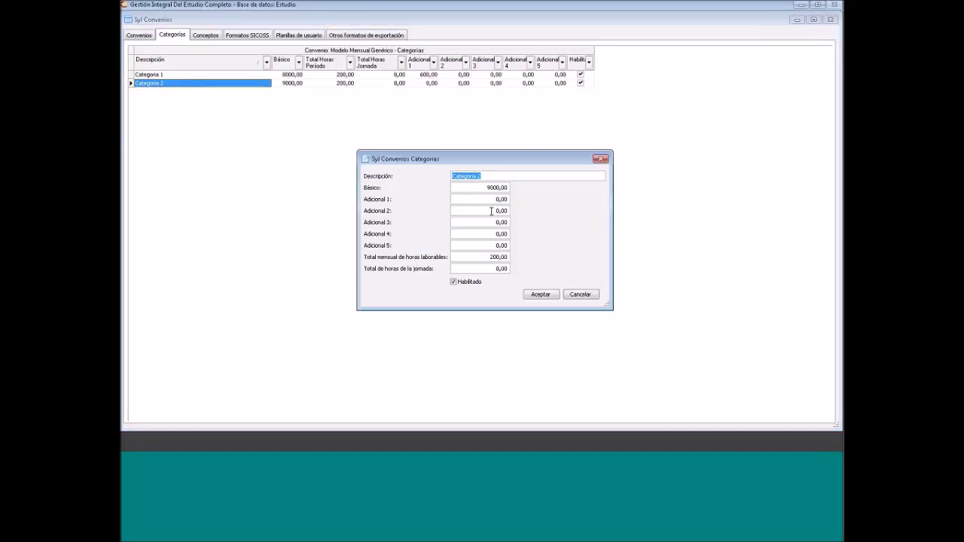
pyautogui.click(488, 204)
pyautogui.write('800')
pyautogui.click(540, 295)
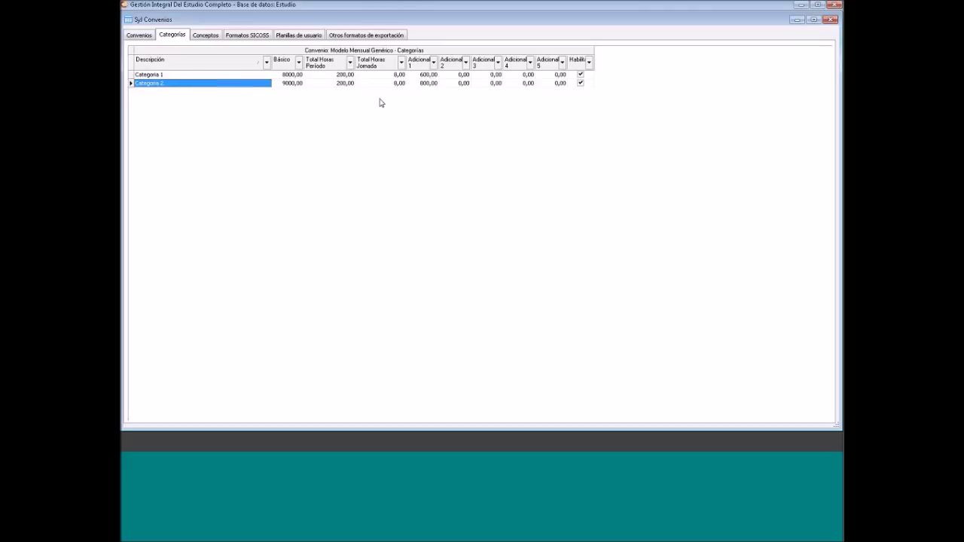
pyautogui.click(426, 76)
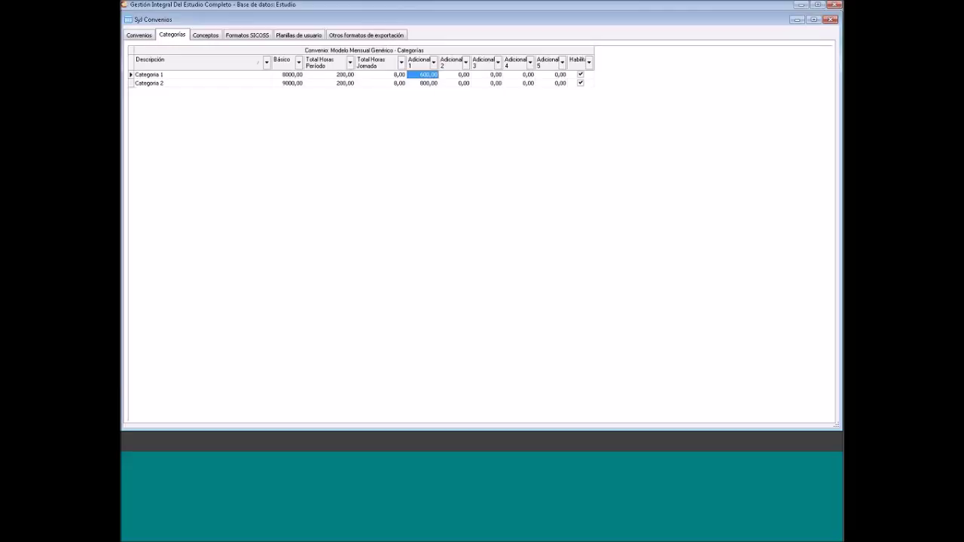
pyautogui.click(424, 83)
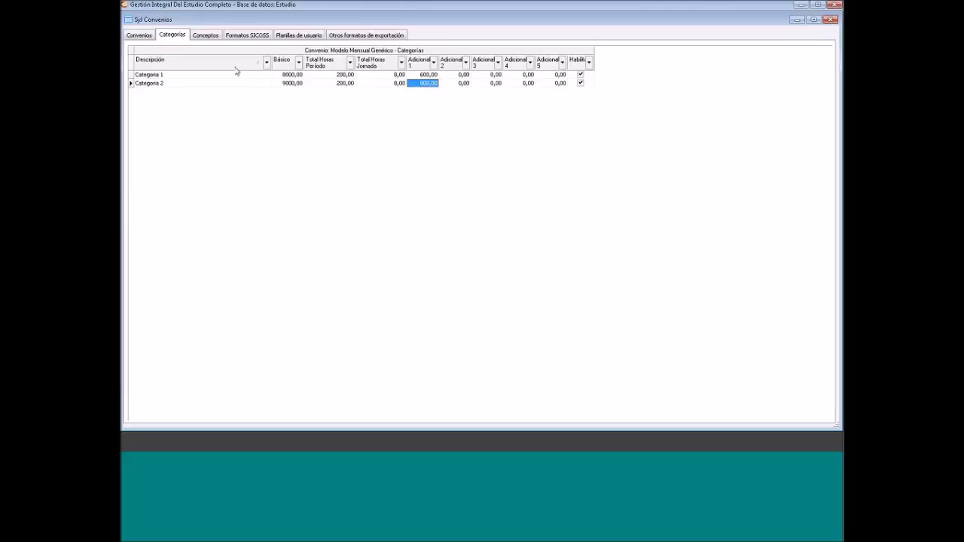
# Create a new Remunerativo concept in the agreement's concepts with the description Adicional por titulo
pyautogui.click(206, 36)
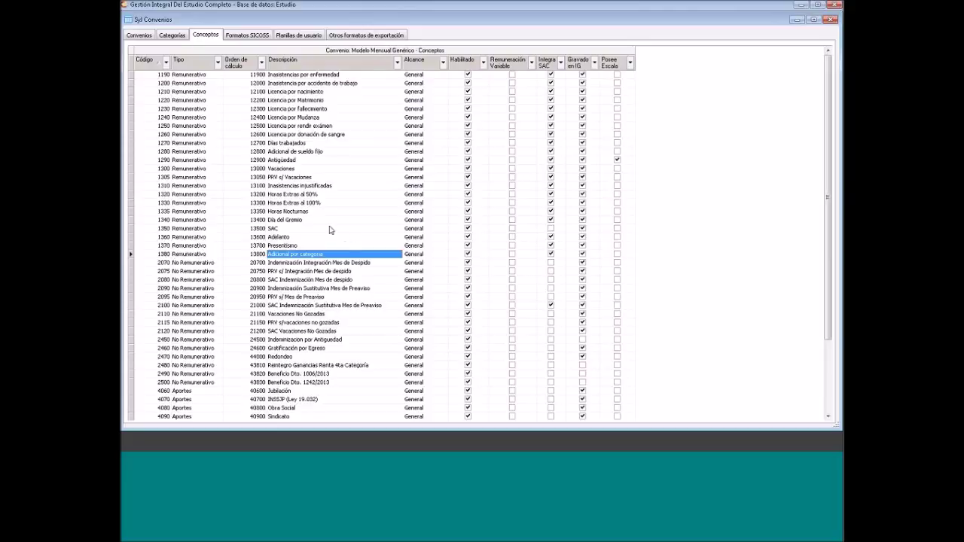
pyautogui.click(314, 238)
pyautogui.rightClick(315, 236)
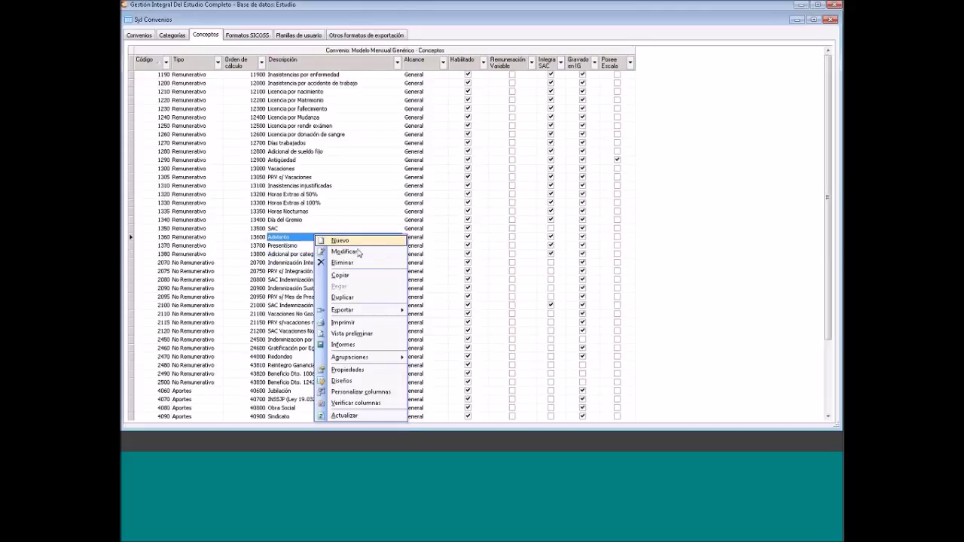
pyautogui.click(296, 256)
pyautogui.rightClick(297, 258)
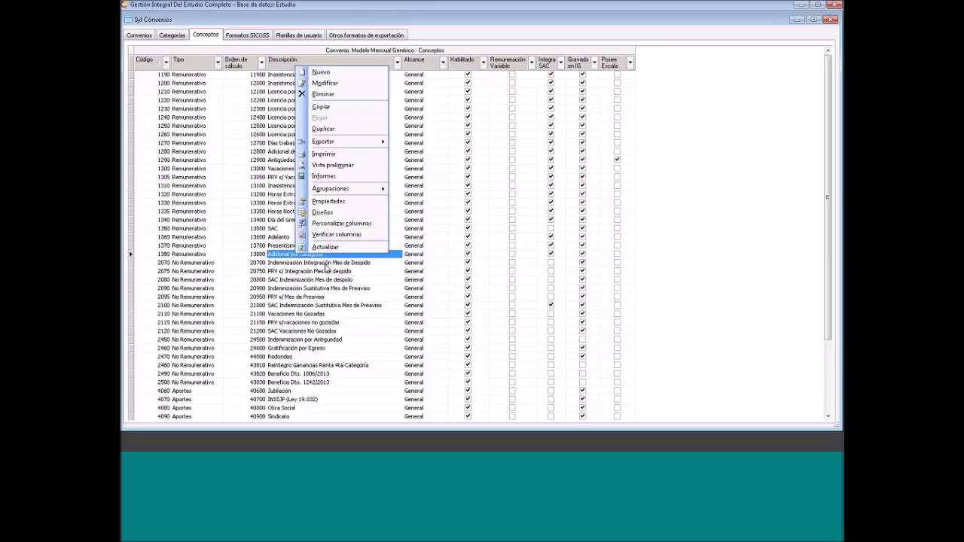
pyautogui.click(332, 73)
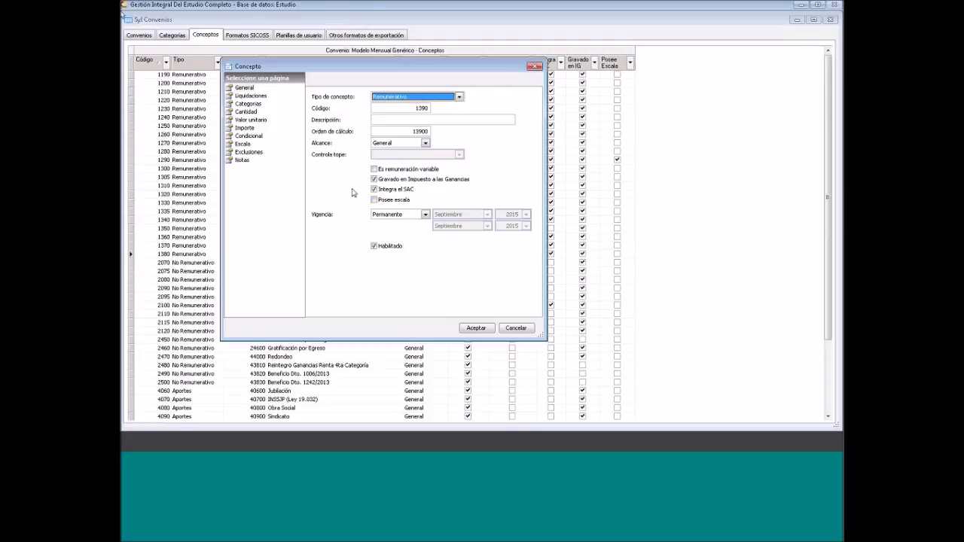
pyautogui.click(410, 118)
pyautogui.write('Adicional por título')
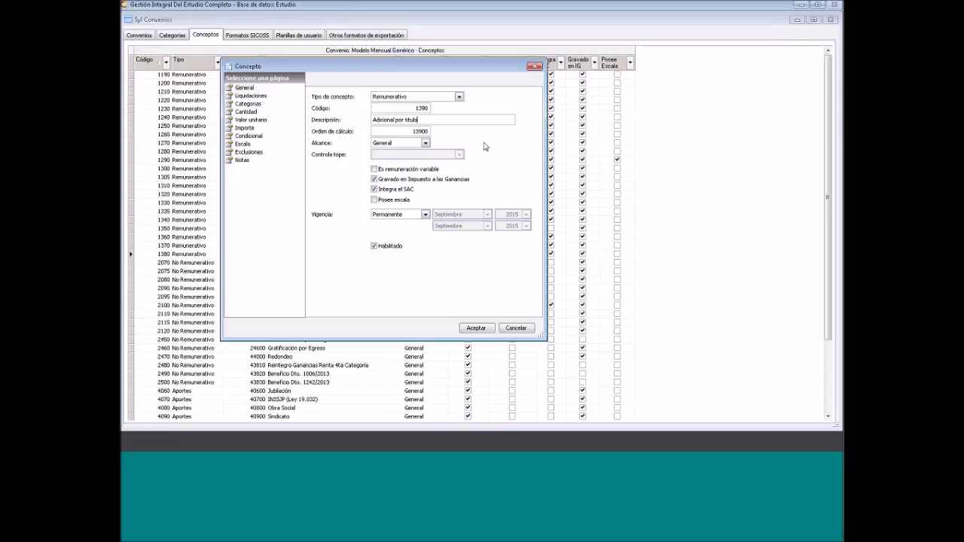
# Set the scope of the Adicional por titulo concept to Por empleado
pyautogui.click(405, 146)
pyautogui.click(389, 161)
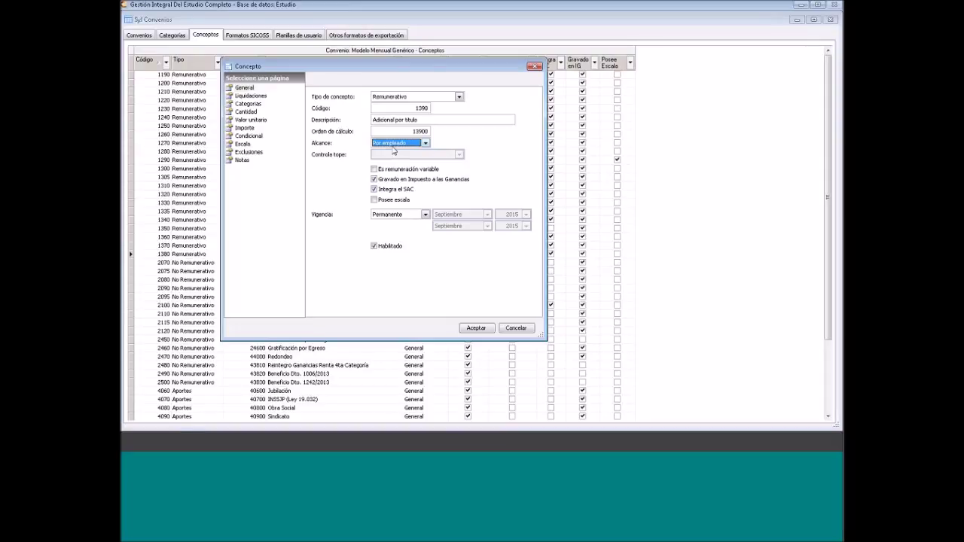
pyautogui.click(418, 119)
pyautogui.moveTo(422, 121); pyautogui.dragTo(374, 118)
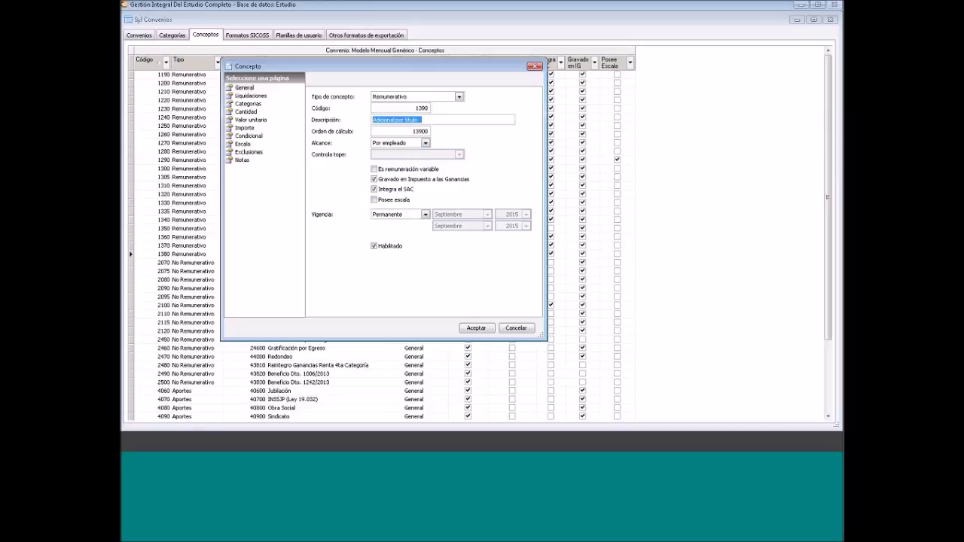
# Include the concept in the Haberes normales, Final and Final por renuncia settlements and check that it covers all categories
pyautogui.click(250, 96)
pyautogui.click(510, 163)
pyautogui.click(509, 173)
pyautogui.click(509, 181)
pyautogui.click(510, 173)
pyautogui.click(509, 124)
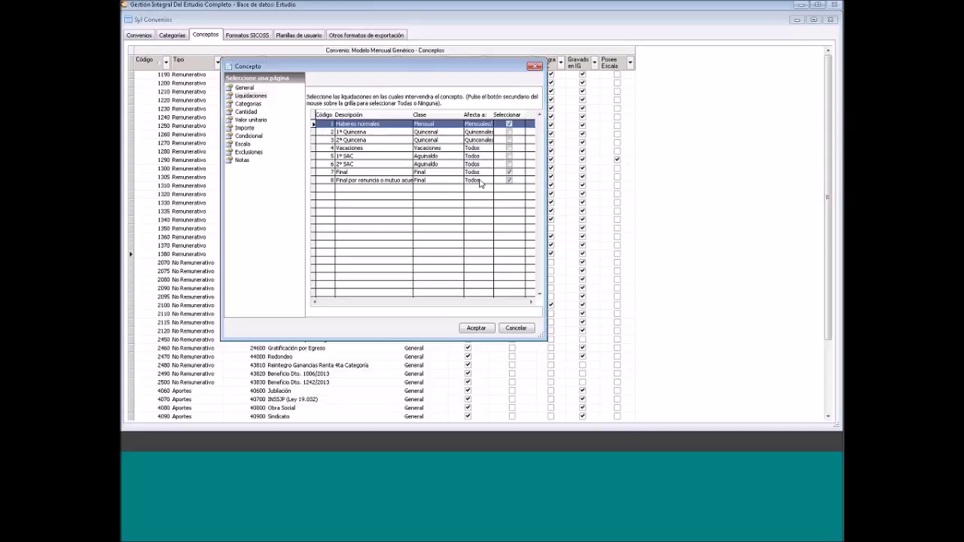
pyautogui.click(250, 104)
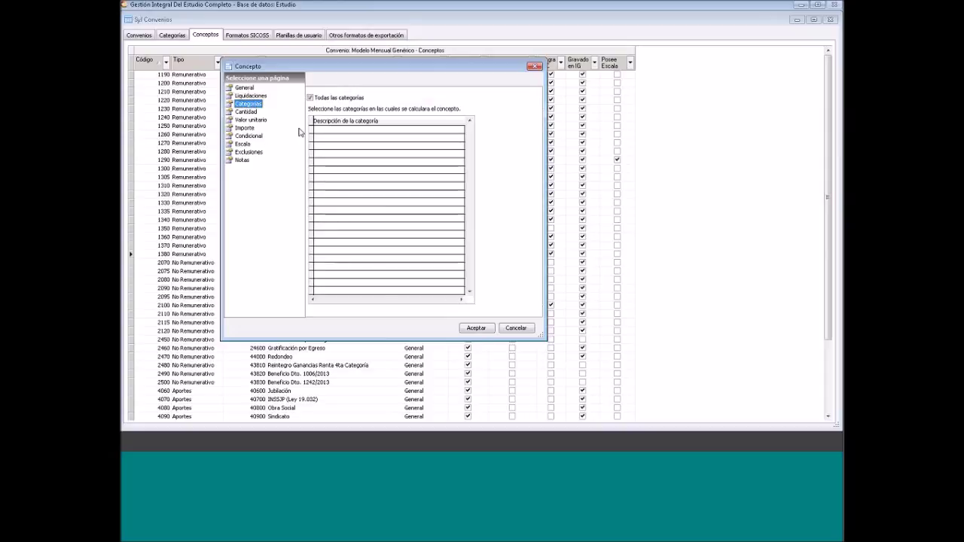
# Set the concept's quantity to an associated value of 10,00, leaving the quantity function blank
pyautogui.click(245, 111)
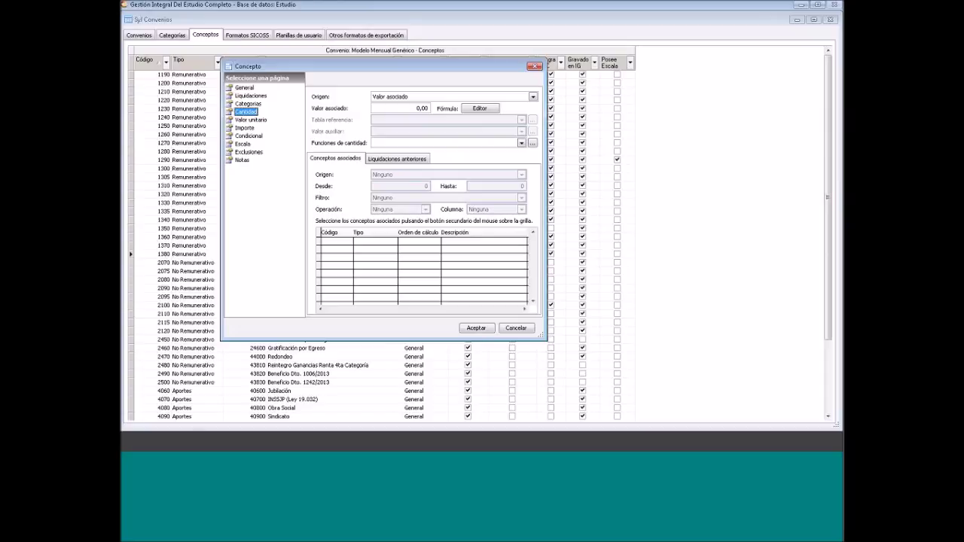
pyautogui.click(421, 108)
pyautogui.write('10')
pyautogui.click(442, 144)
pyautogui.click(443, 143)
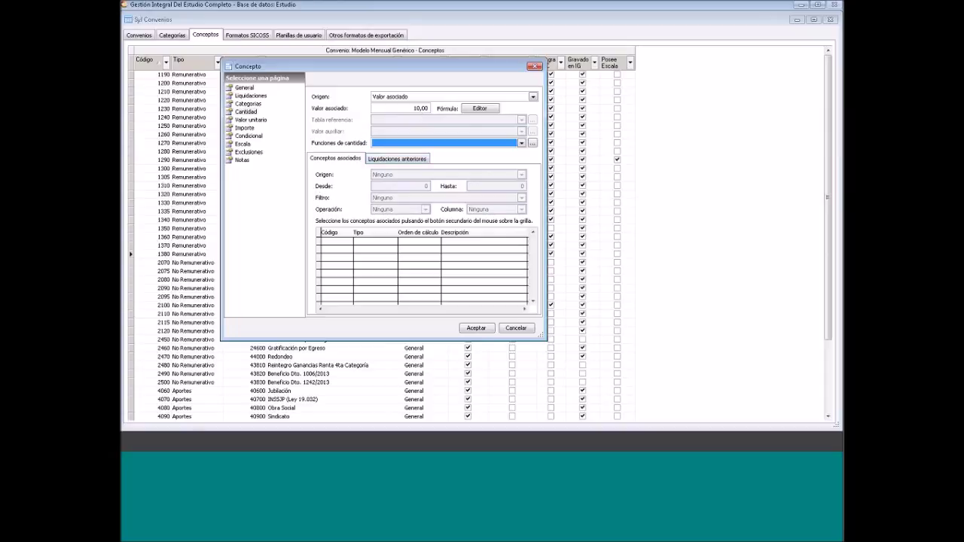
# Set the unit value origin to Tabla referencia with Empleado Básico de legajo as the reference table
pyautogui.click(264, 121)
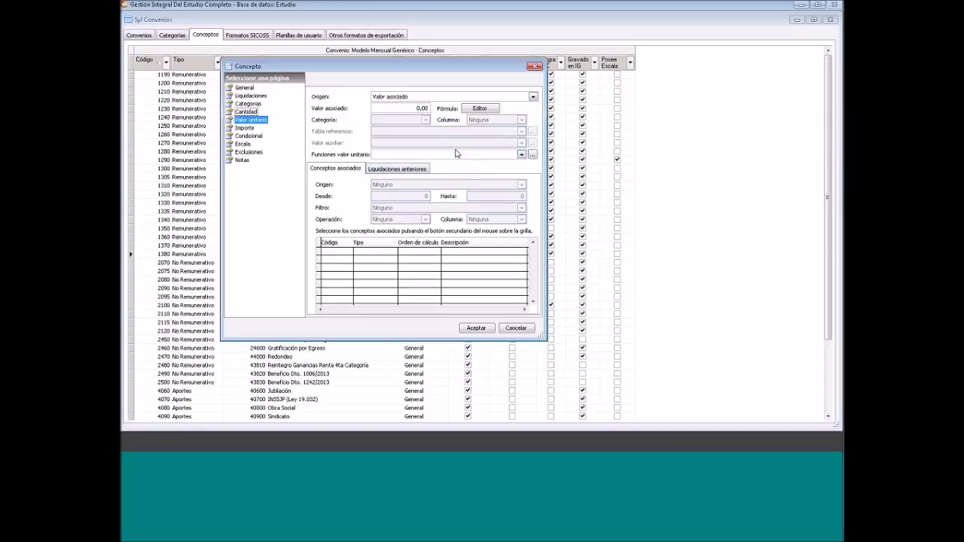
pyautogui.click(460, 96)
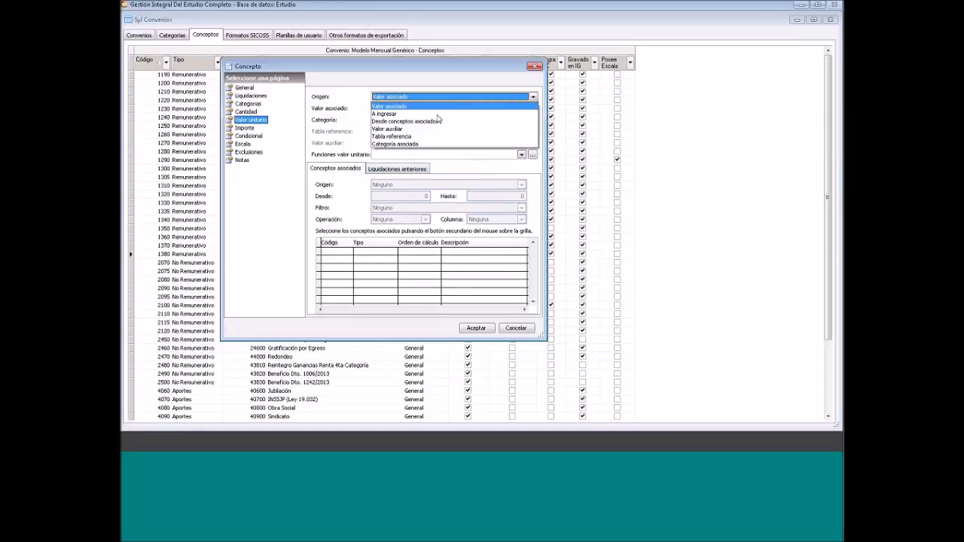
pyautogui.click(412, 138)
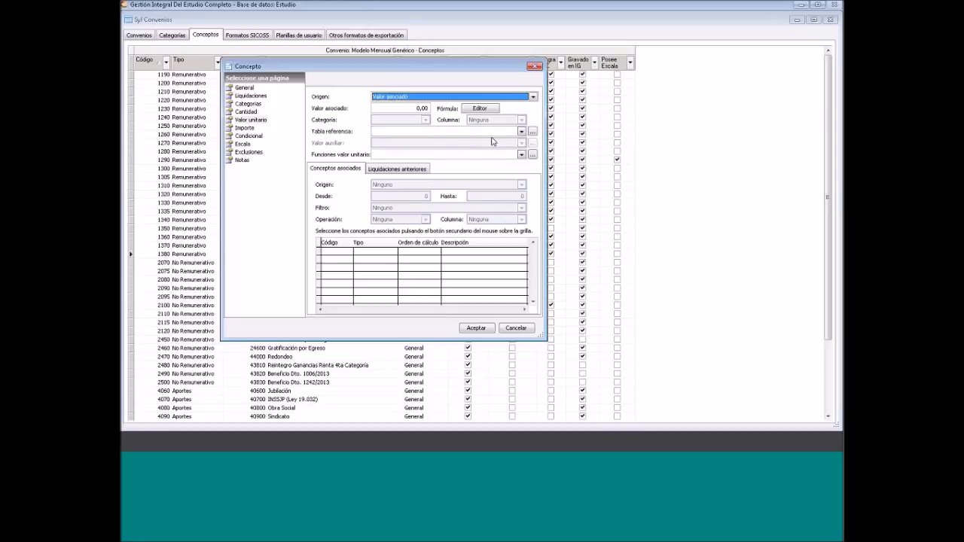
pyautogui.click(521, 132)
pyautogui.scroll(-3, 522, 160)
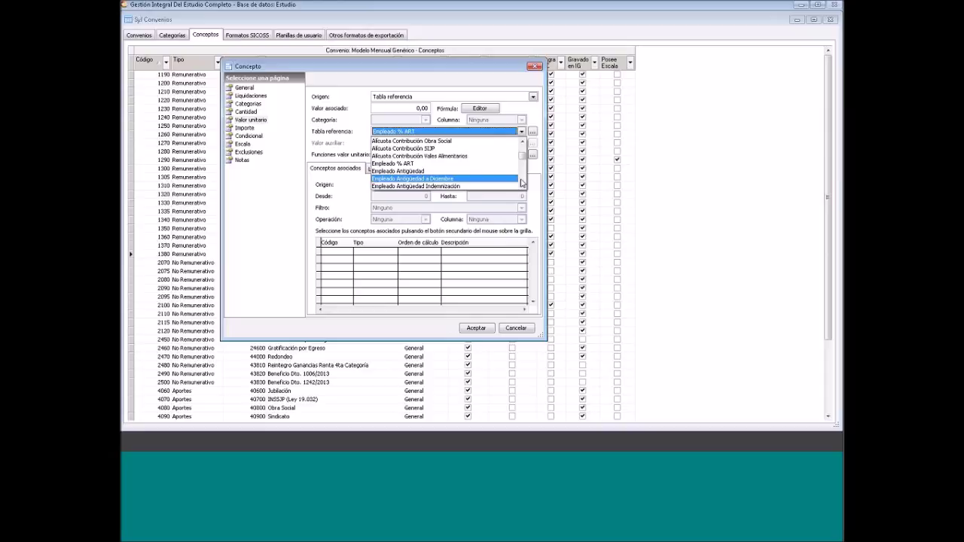
pyautogui.click(522, 183)
pyautogui.click(522, 184)
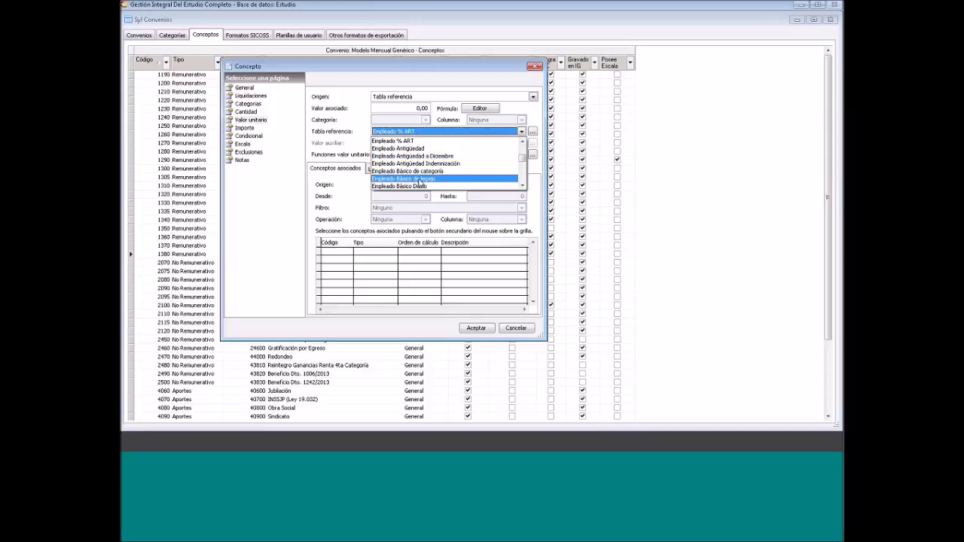
pyautogui.click(418, 180)
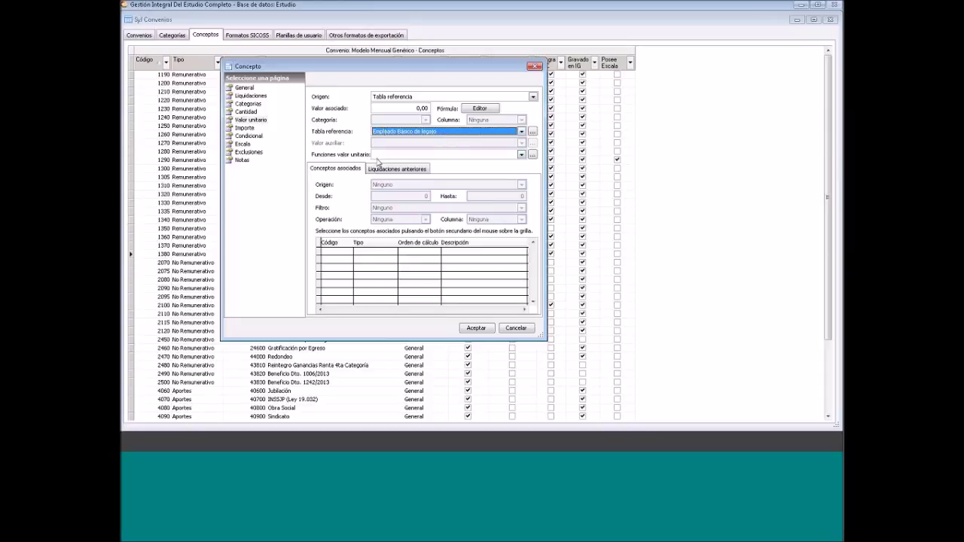
# Set the concept's amount origin to Operación with Cantidad * Valor Unitario / 100
pyautogui.click(245, 128)
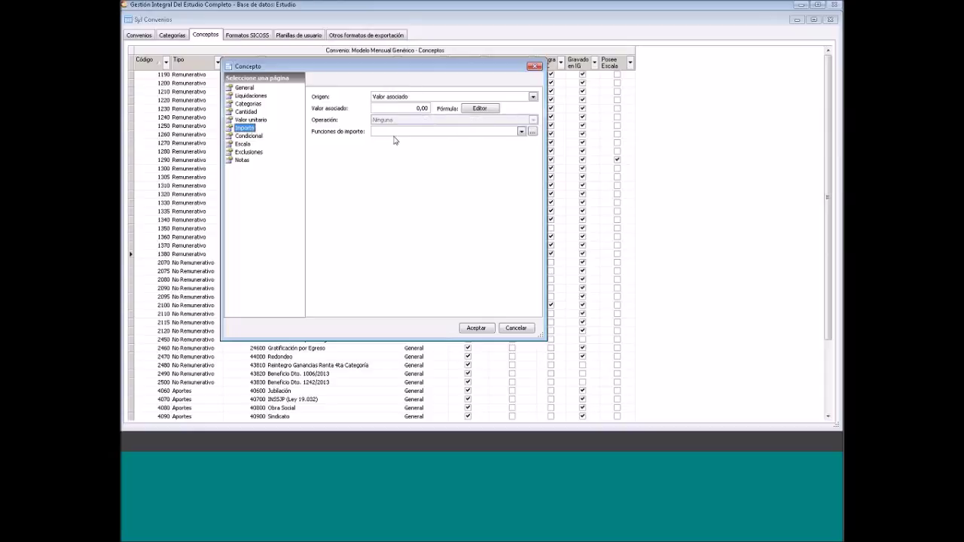
pyautogui.click(461, 132)
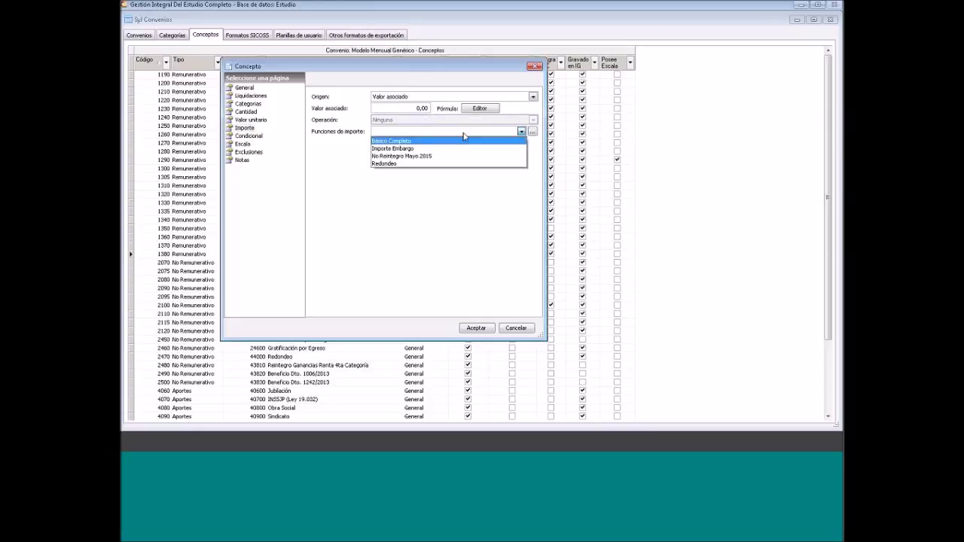
pyautogui.click(397, 97)
pyautogui.click(398, 122)
pyautogui.click(403, 120)
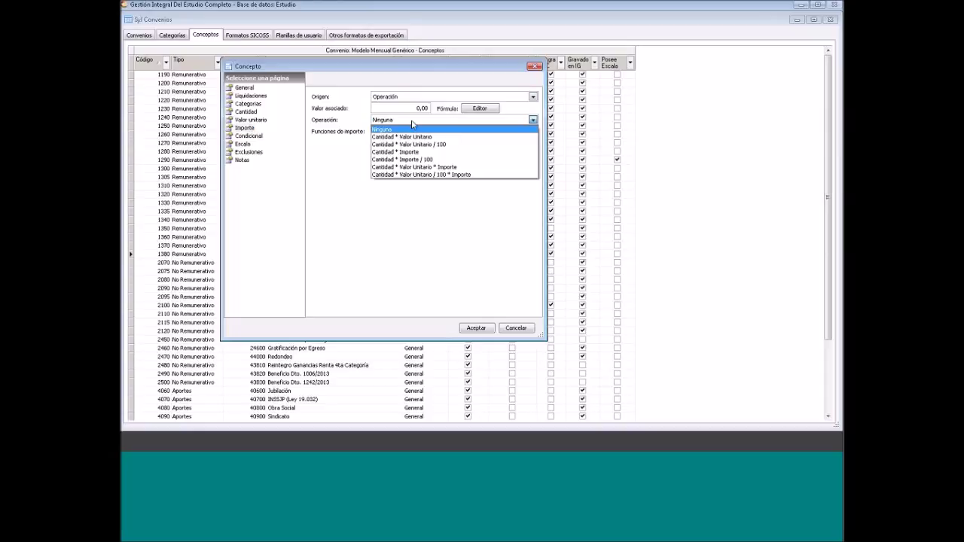
pyautogui.click(407, 145)
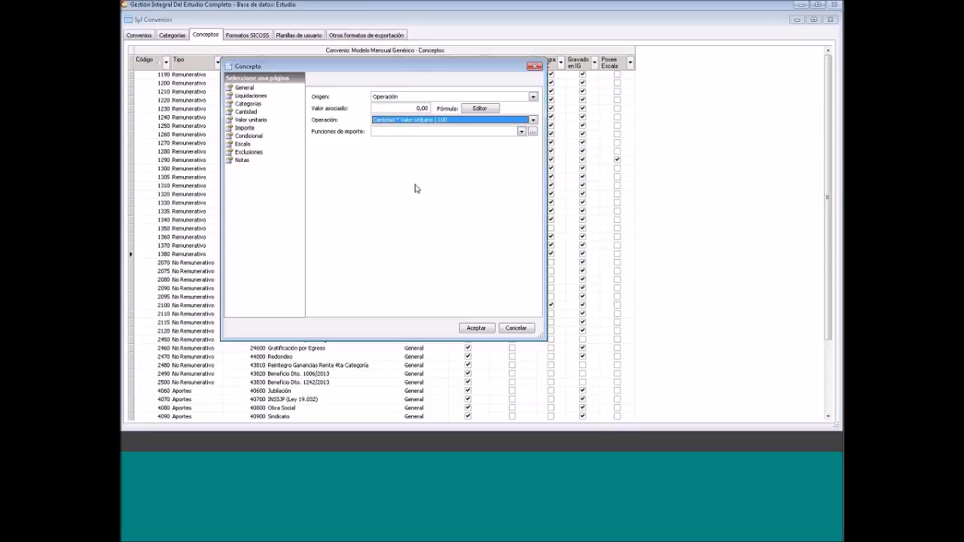
# Review the quantity, unit value and amount settings of Adicional por titulo and save the concept
pyautogui.click(251, 120)
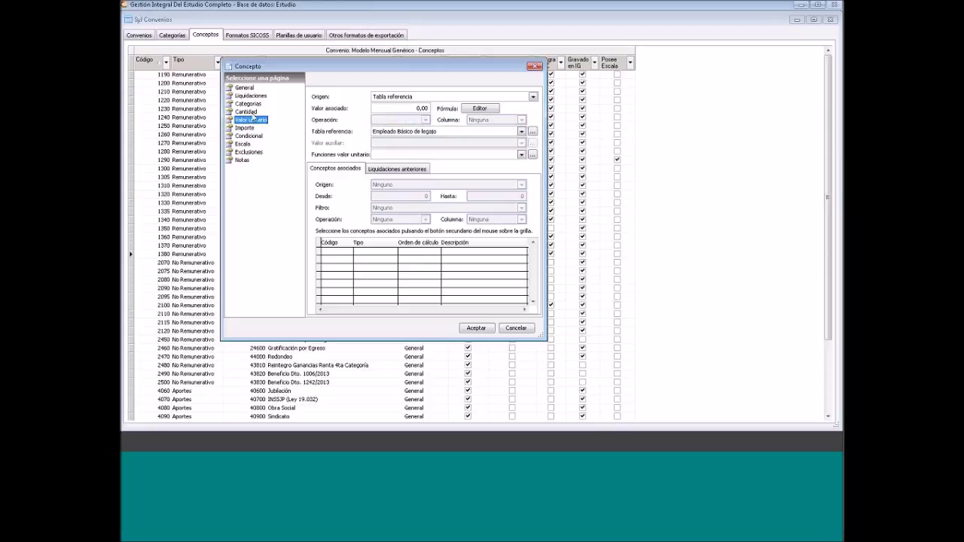
pyautogui.click(246, 112)
pyautogui.click(245, 87)
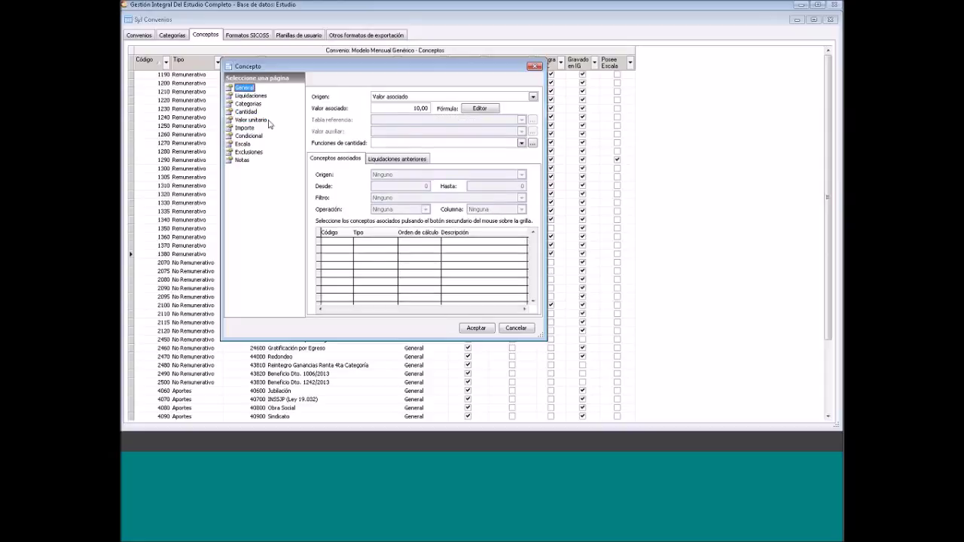
pyautogui.click(246, 111)
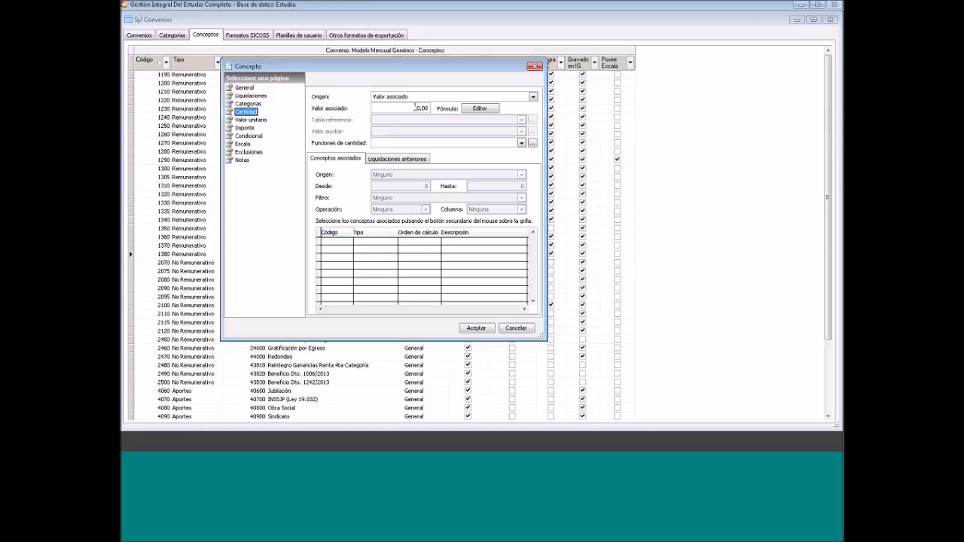
pyautogui.press('Down')
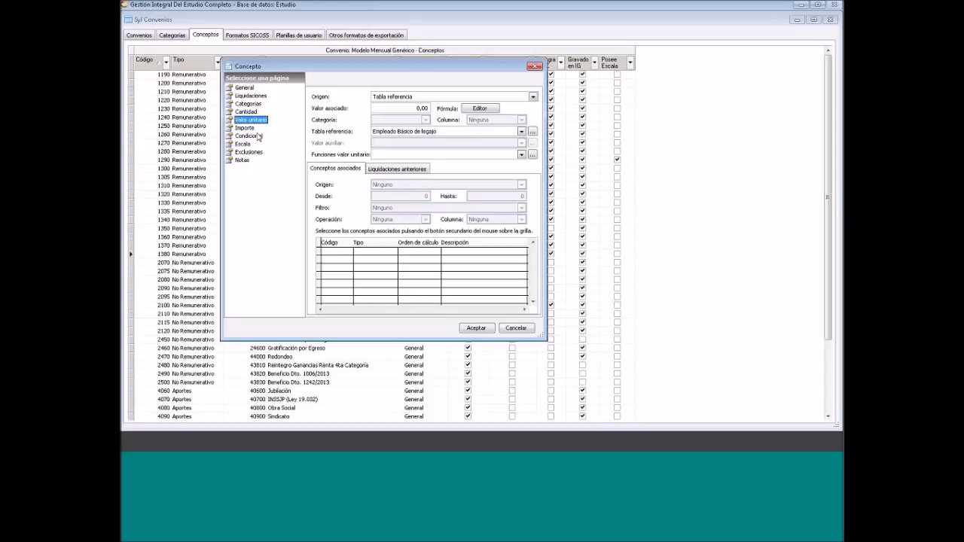
pyautogui.click(247, 128)
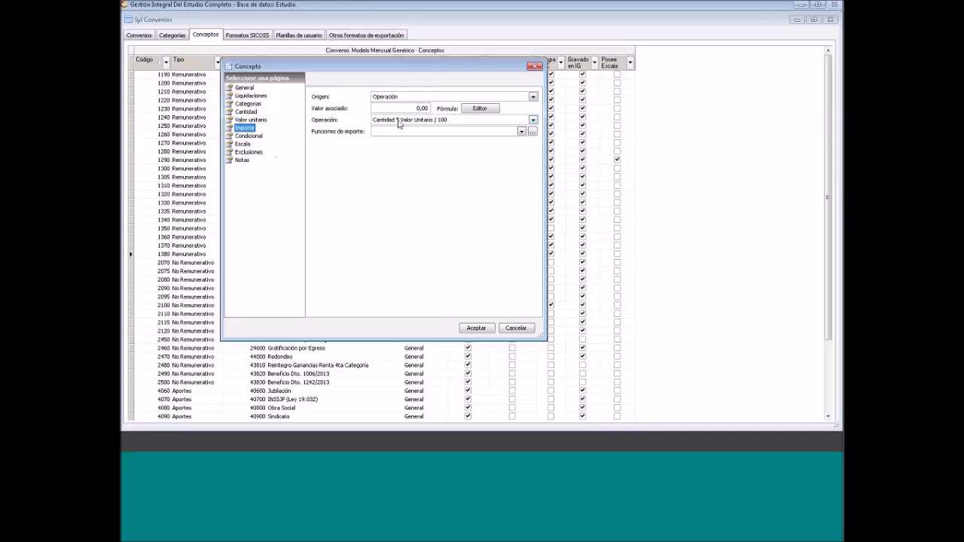
pyautogui.click(485, 333)
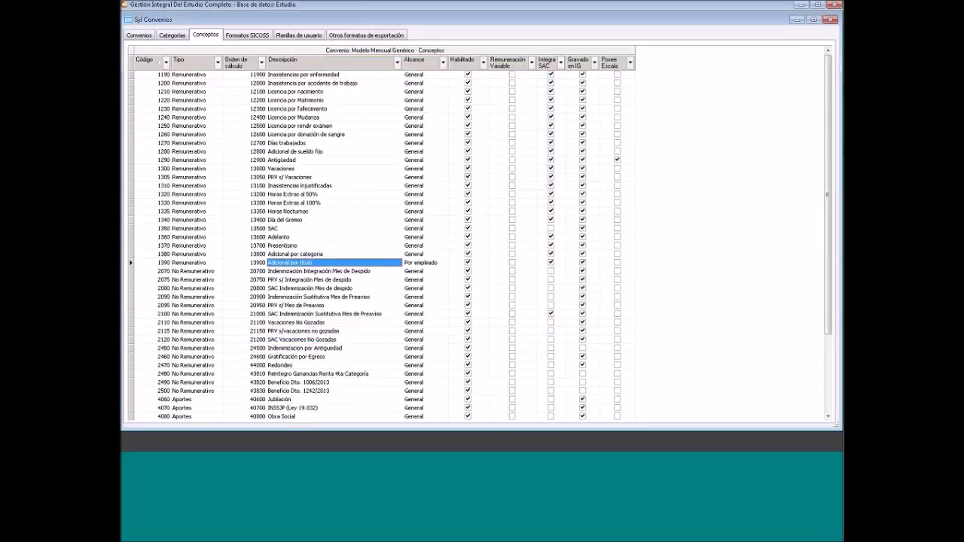
# Minimise the agreements window and open the employee with file number 1 for editing from the employees list
pyautogui.click(800, 22)
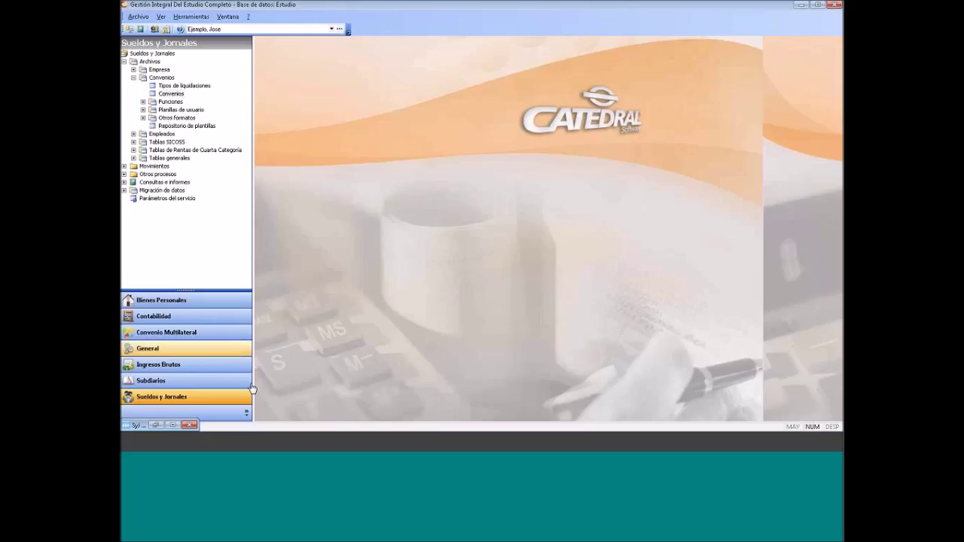
pyautogui.click(133, 134)
pyautogui.click(172, 142)
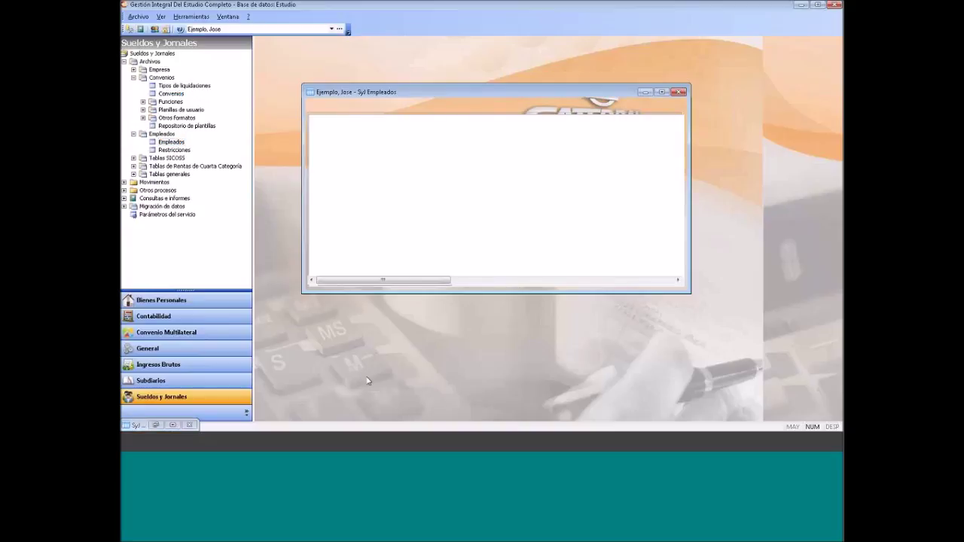
pyautogui.press('Tab')
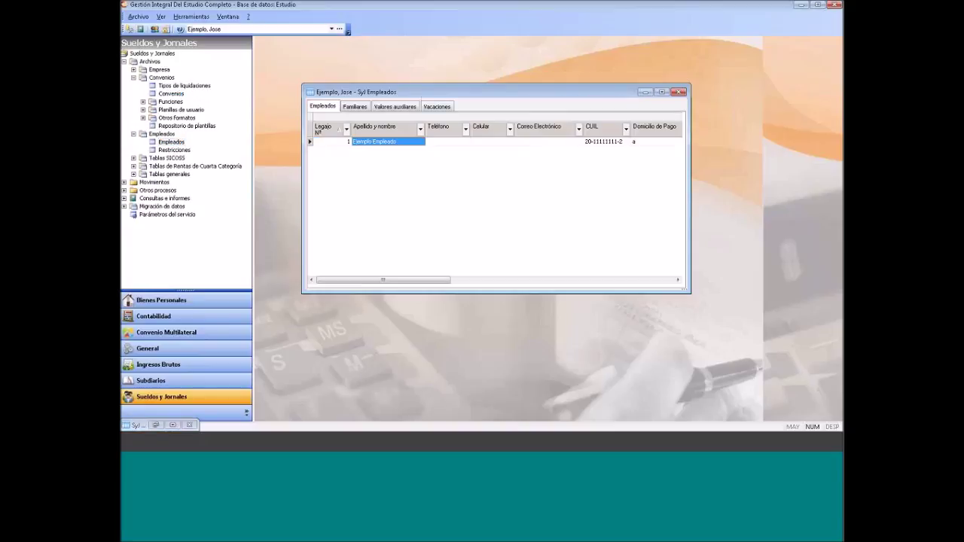
pyautogui.moveTo(418, 89); pyautogui.dragTo(374, 59)
pyautogui.rightClick(355, 111)
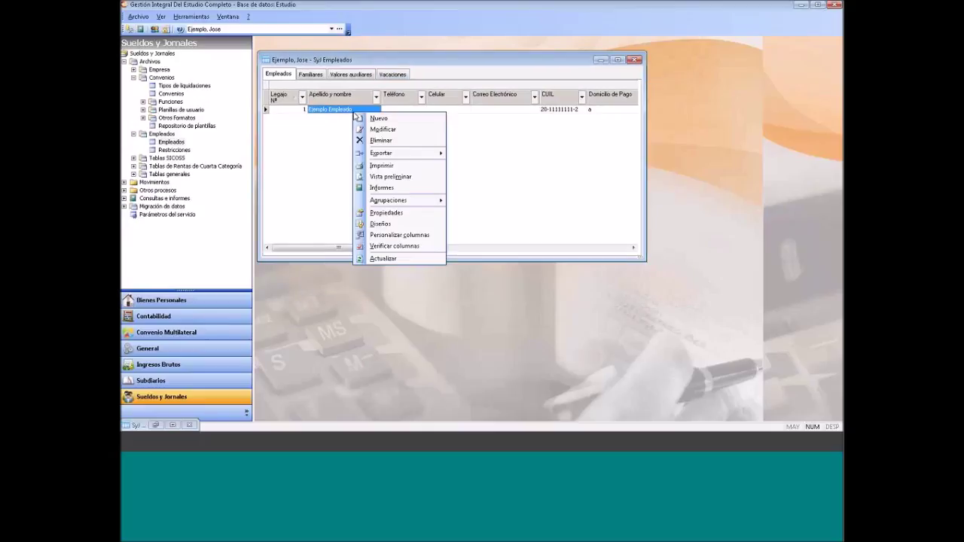
pyautogui.click(373, 130)
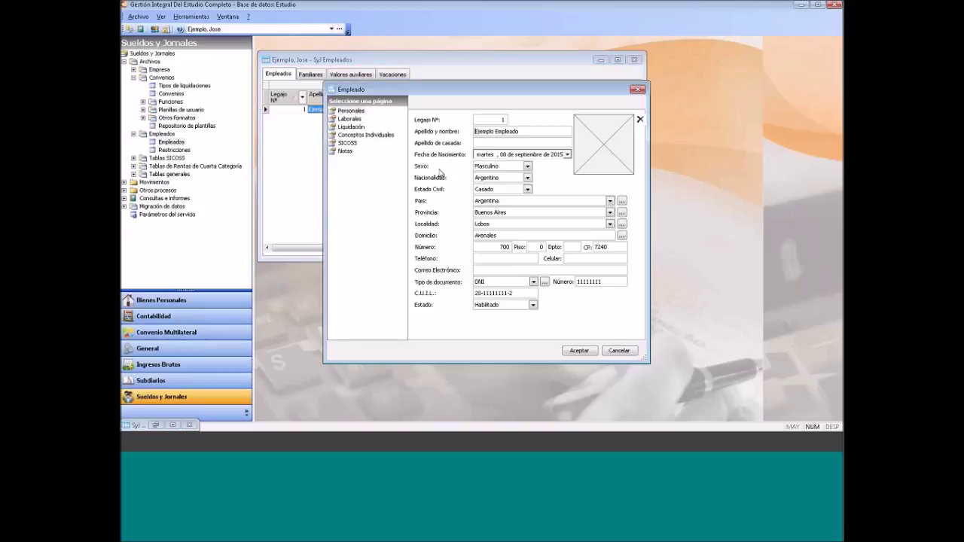
# Assign the Modelo Mensual Genérico agreement in the employee's settlement data
pyautogui.click(351, 126)
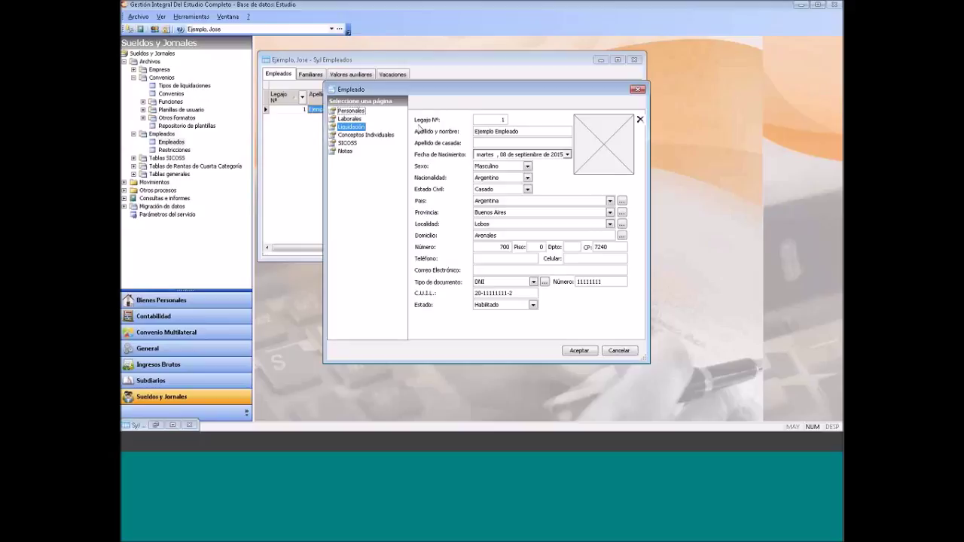
pyautogui.click(596, 123)
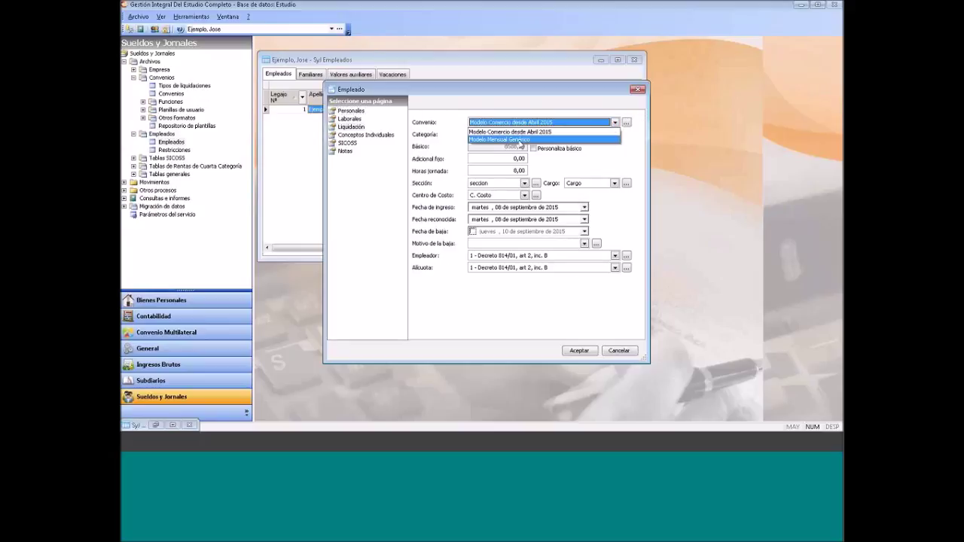
pyautogui.click(519, 140)
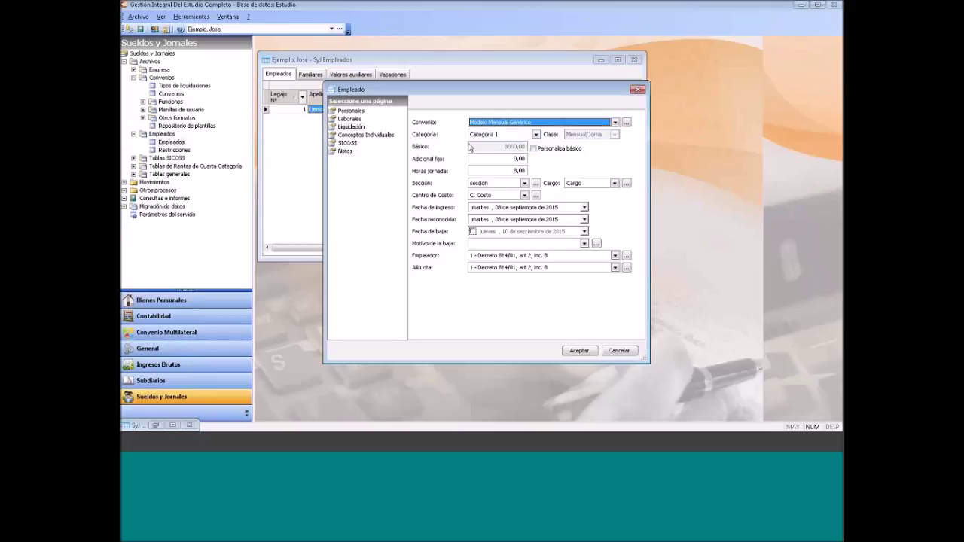
# Add a new individual concept to the employee and choose Adicional por titulo as its concept
pyautogui.click(352, 128)
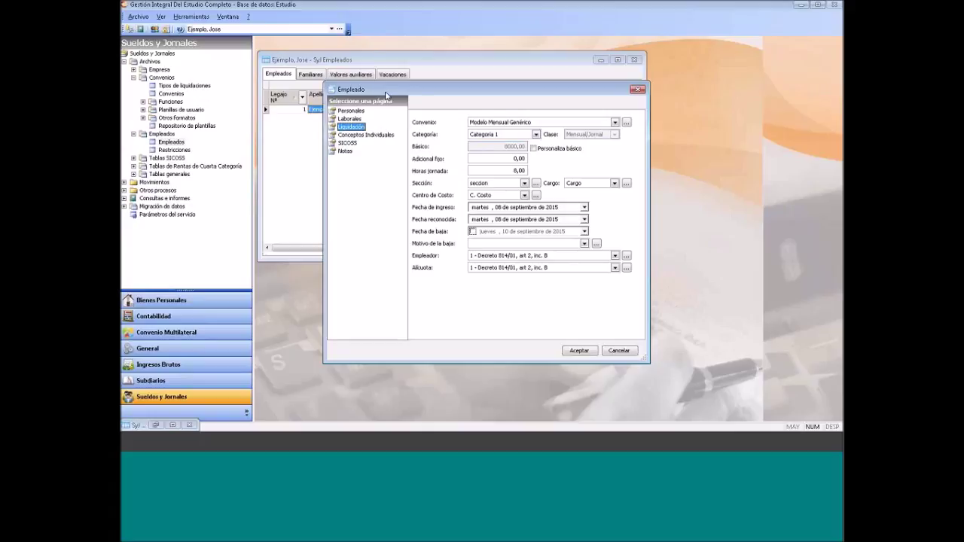
pyautogui.press('Down')
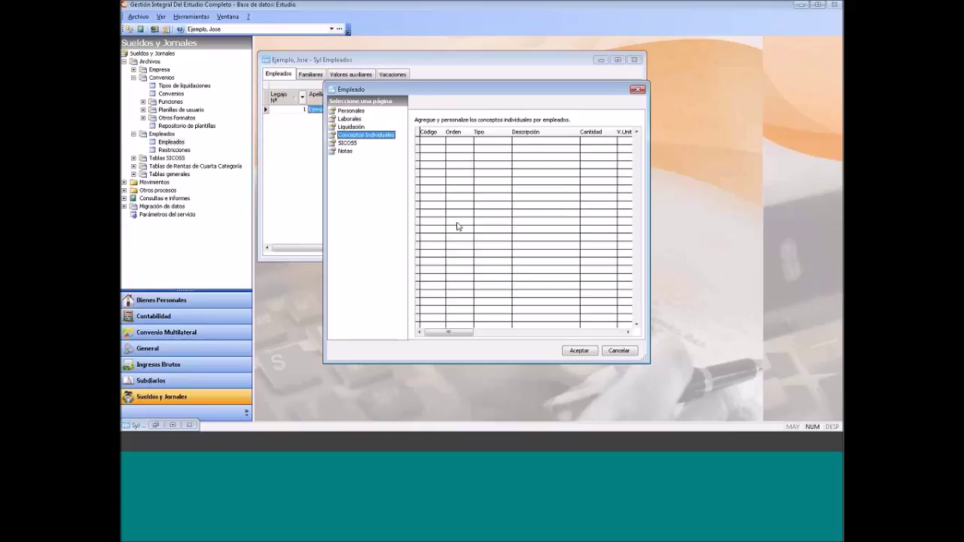
pyautogui.moveTo(499, 93); pyautogui.dragTo(475, 92)
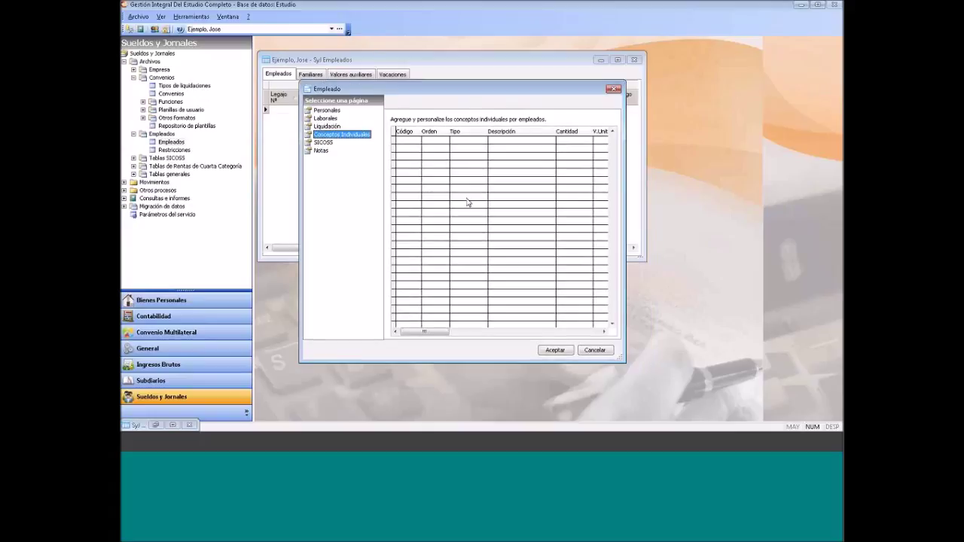
pyautogui.rightClick(484, 159)
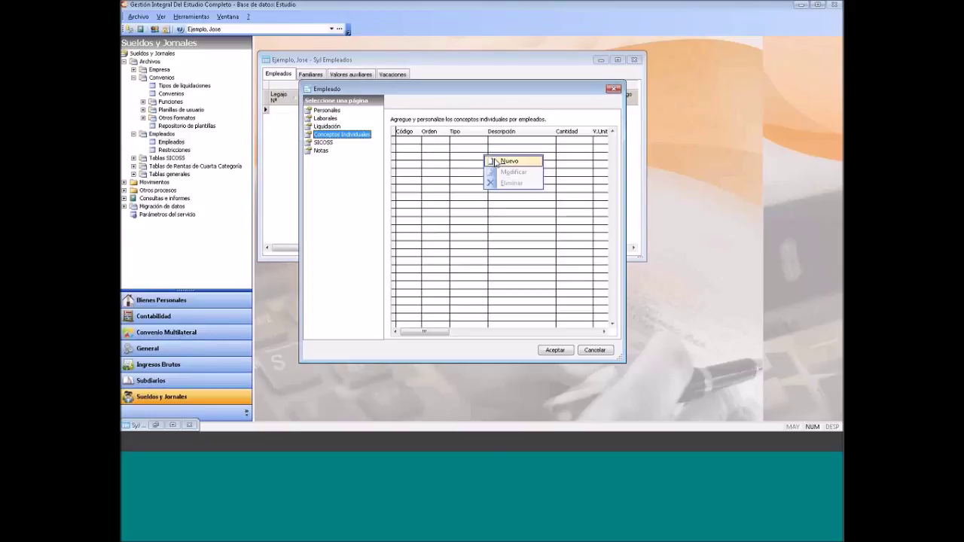
pyautogui.click(498, 162)
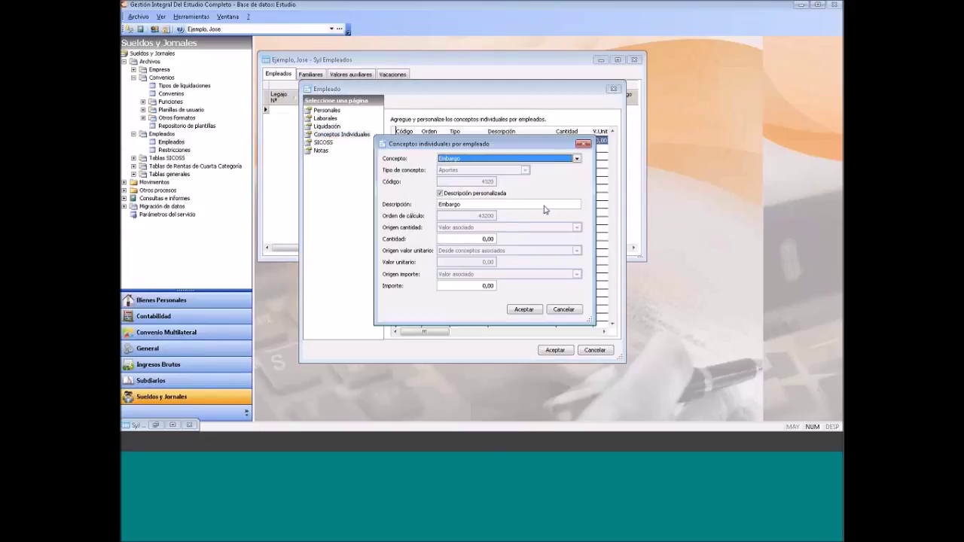
pyautogui.click(577, 159)
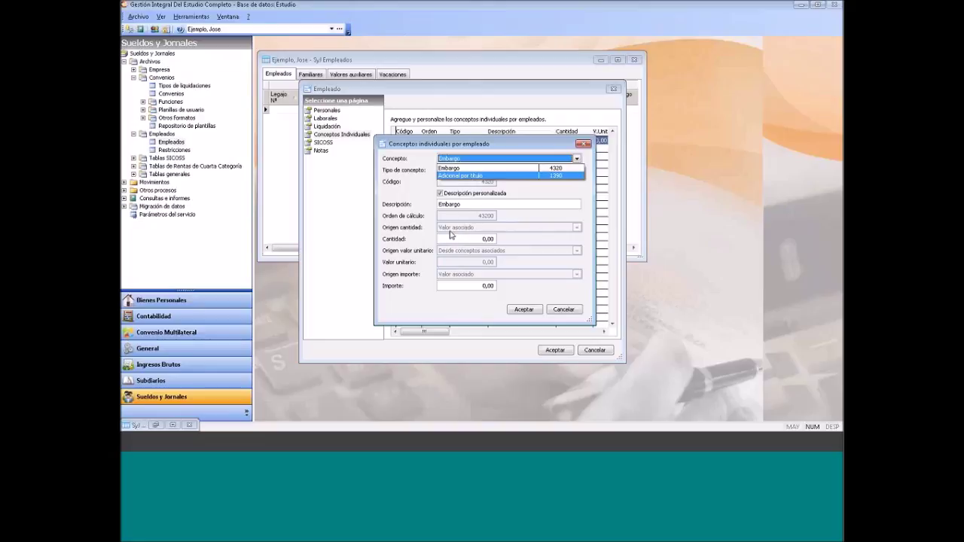
pyautogui.click(475, 175)
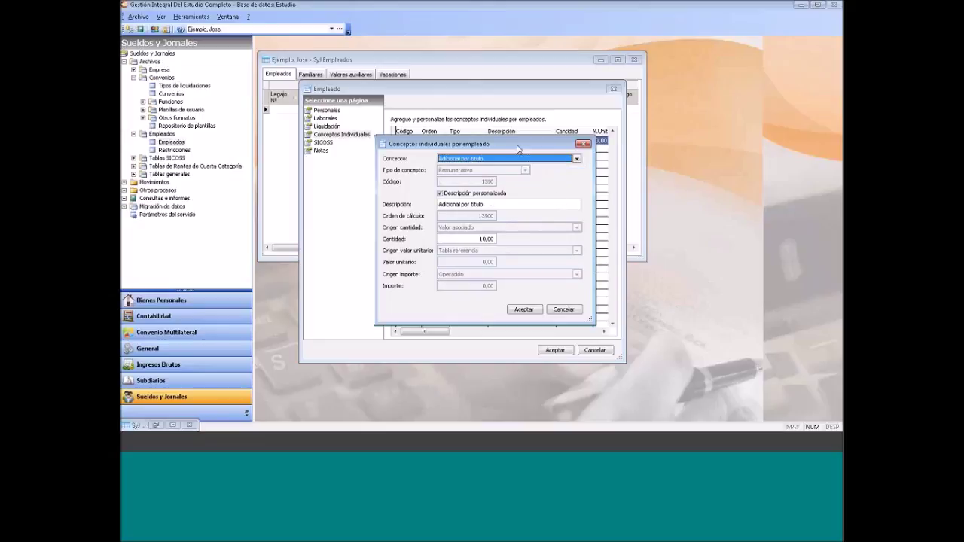
# Select the quantity of the employee's Adicional por titulo concept for editing
pyautogui.moveTo(512, 146); pyautogui.dragTo(502, 139)
pyautogui.doubleClick(489, 233)
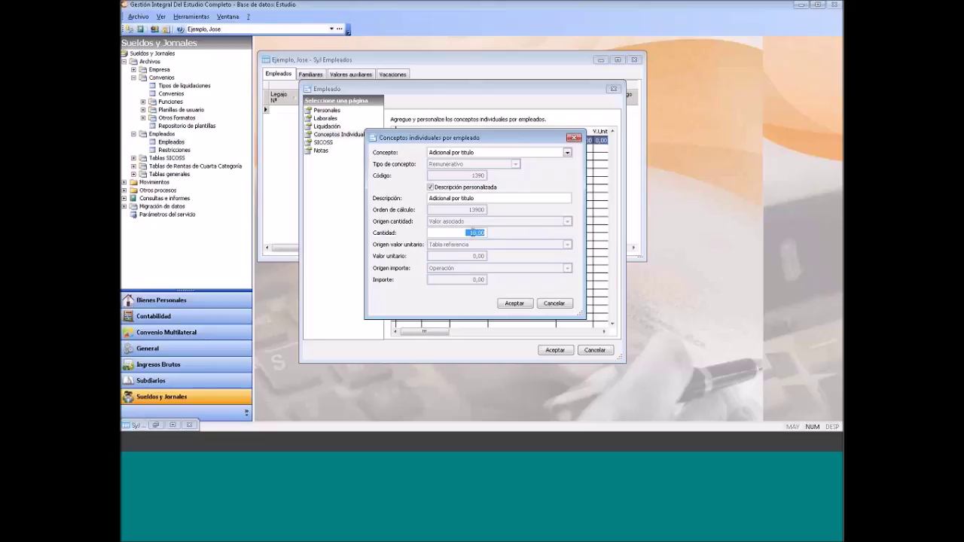
# Set the quantity of the employee's individual concept "Adicional por titulo" to 15,00 and save both the concept and the employee record
pyautogui.write('15,')
pyautogui.moveTo(488, 144); pyautogui.dragTo(500, 204)
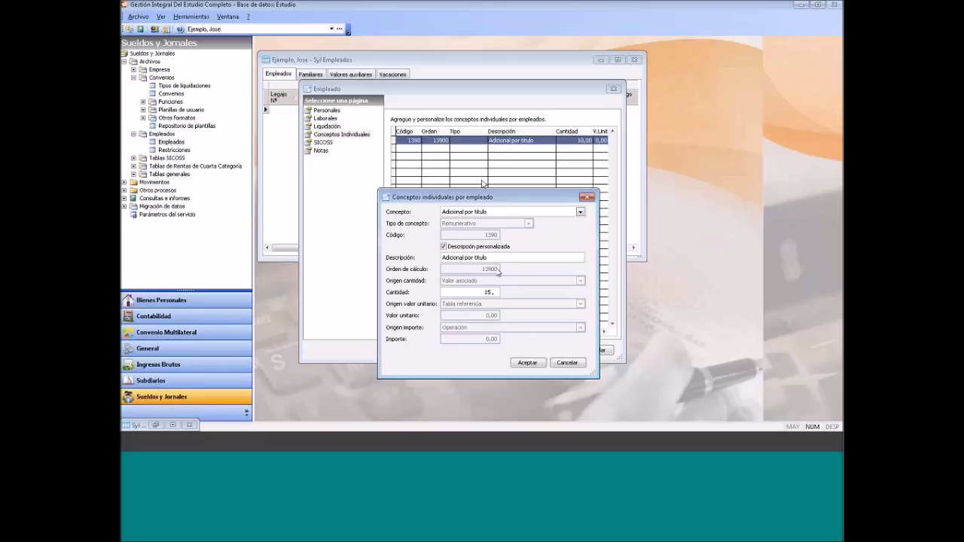
pyautogui.doubleClick(499, 293)
pyautogui.click(538, 364)
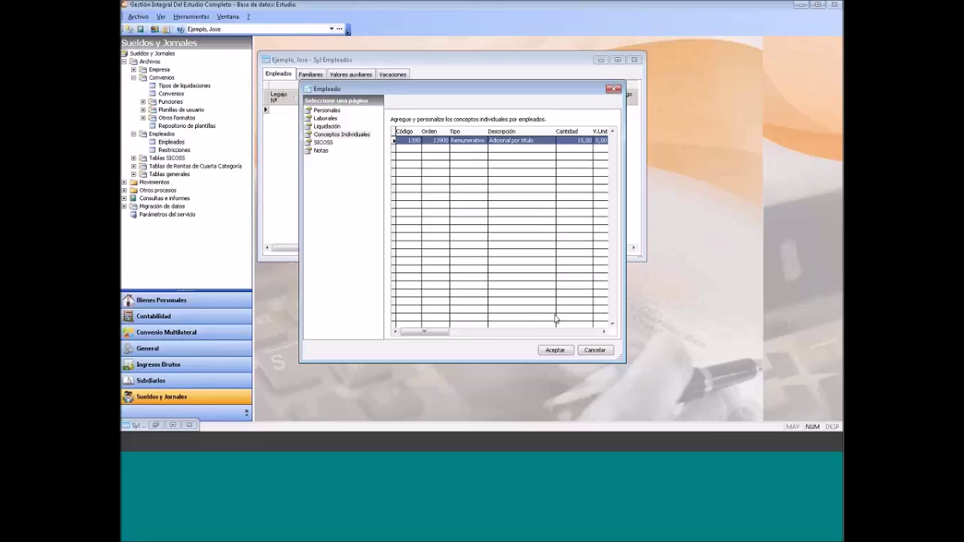
pyautogui.click(556, 351)
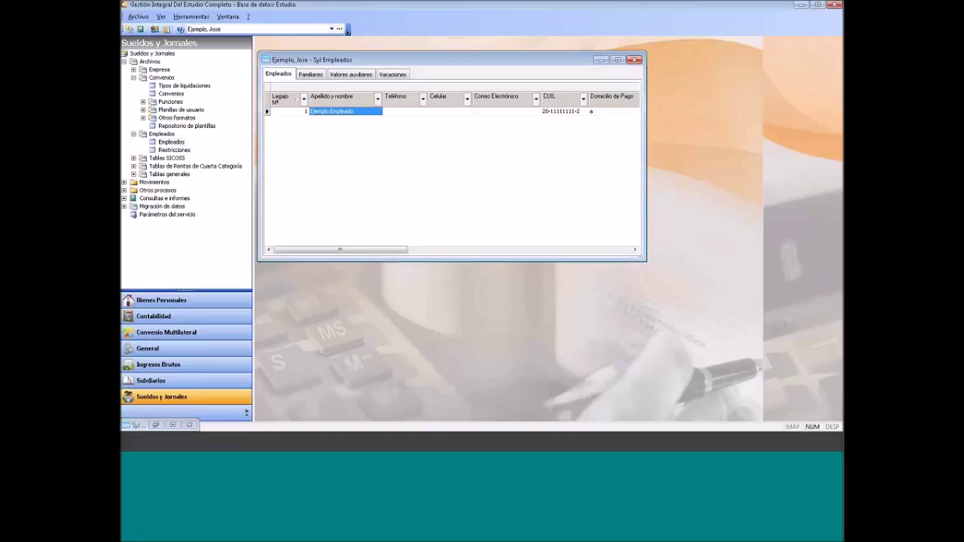
# Return to the agreement's concepts and check the Cantidad settings of "Adicional por titulo"
pyautogui.click(154, 426)
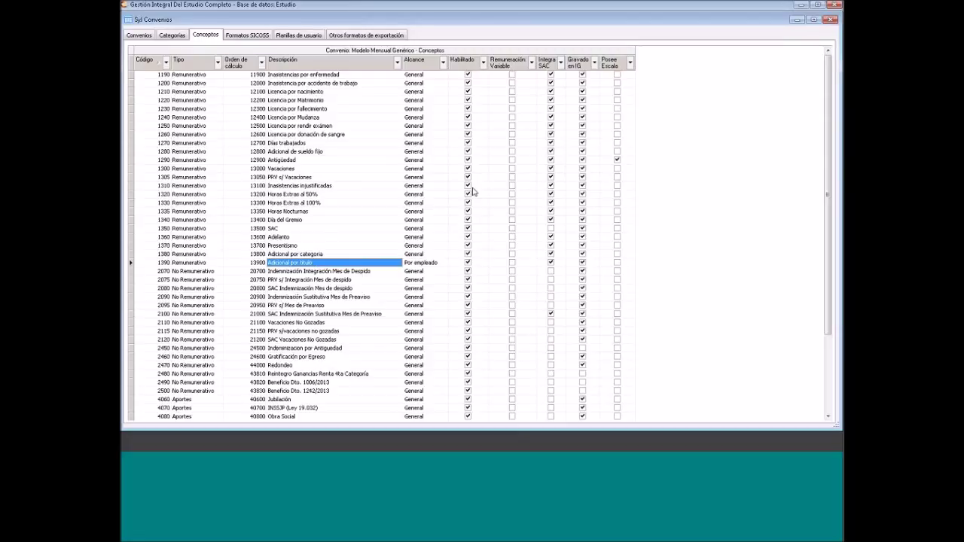
pyautogui.press('Return')
pyautogui.click(245, 112)
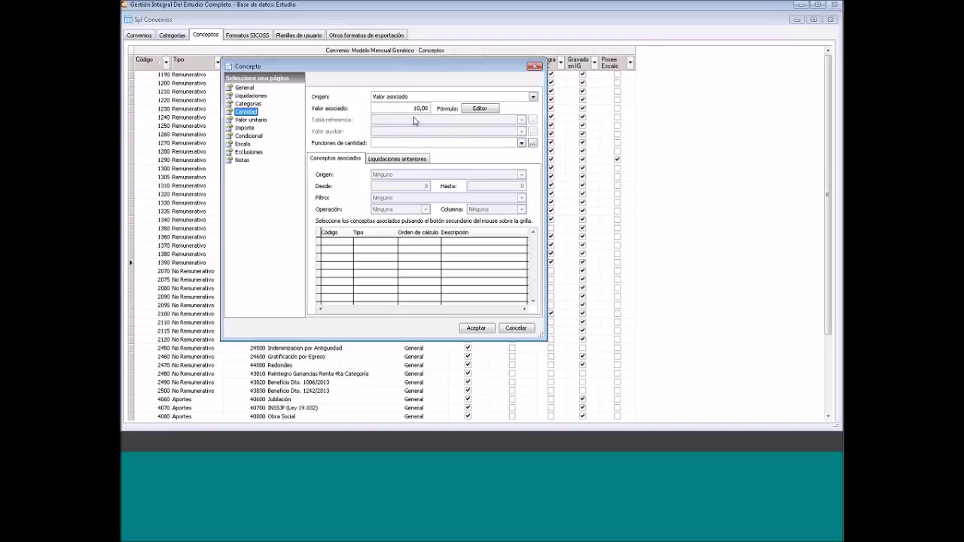
pyautogui.click(491, 330)
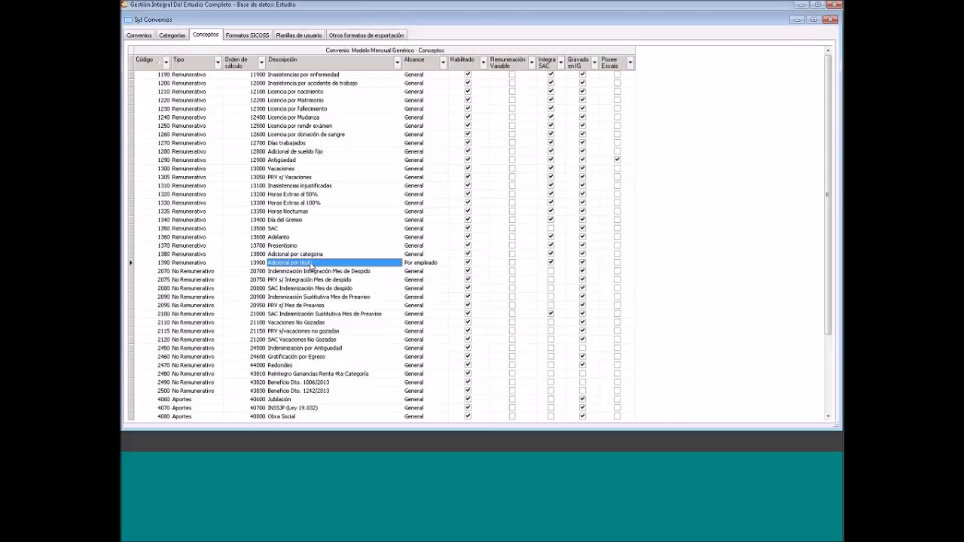
# Change the description of concept 1390 to "Adicional por titulo secundario" and save it
pyautogui.doubleClick(311, 265)
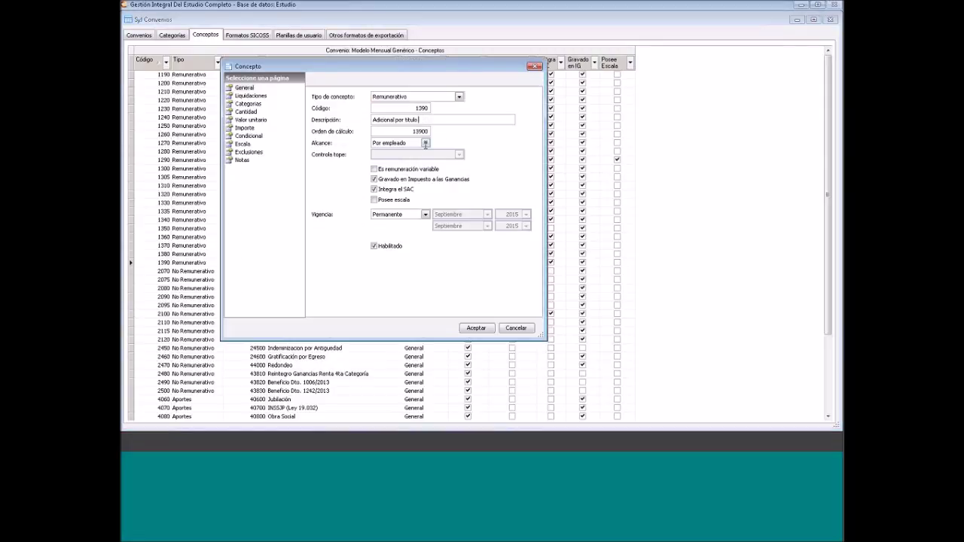
pyautogui.write('secundario')
pyautogui.click(477, 328)
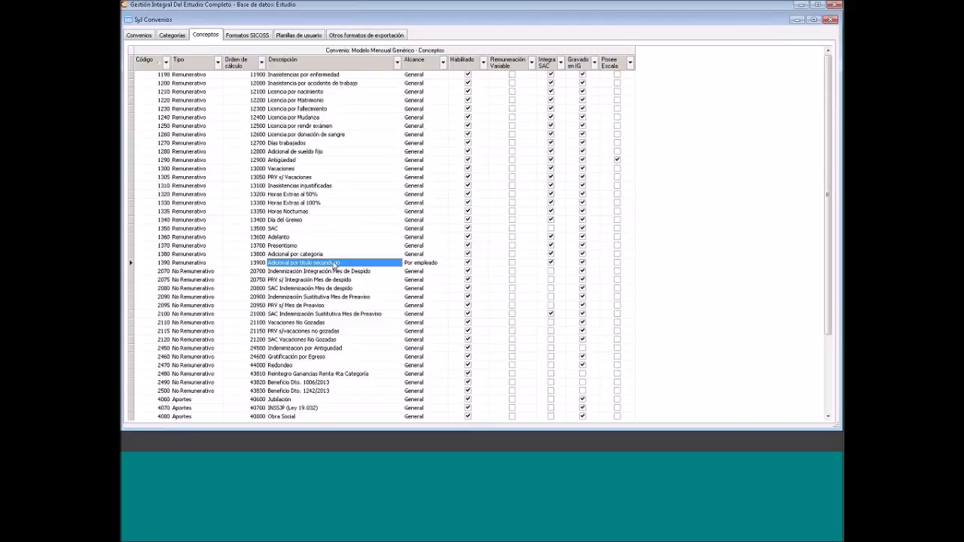
# Duplicate the "Adicional por titulo secundario" concept and change the copy's description to "Adicional por titulo universitario"
pyautogui.rightClick(326, 267)
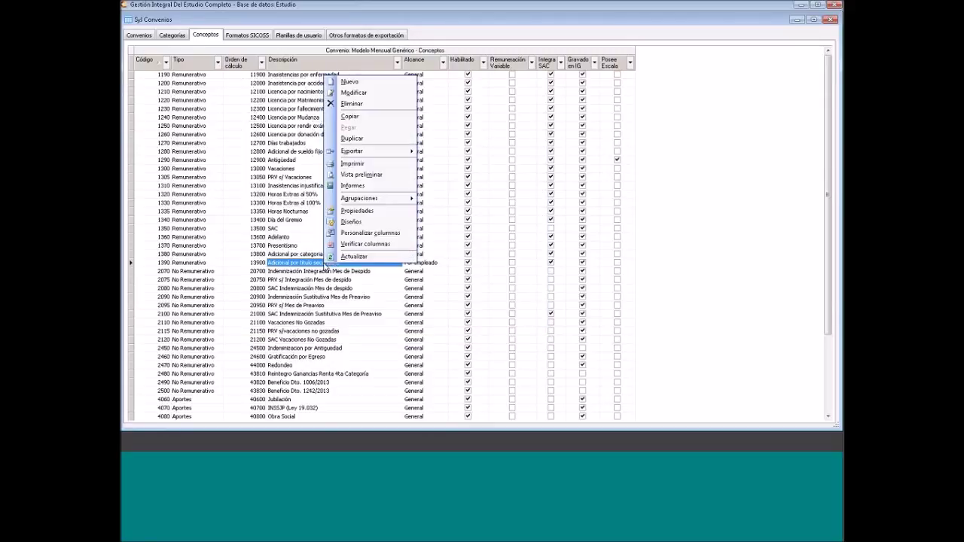
pyautogui.click(352, 140)
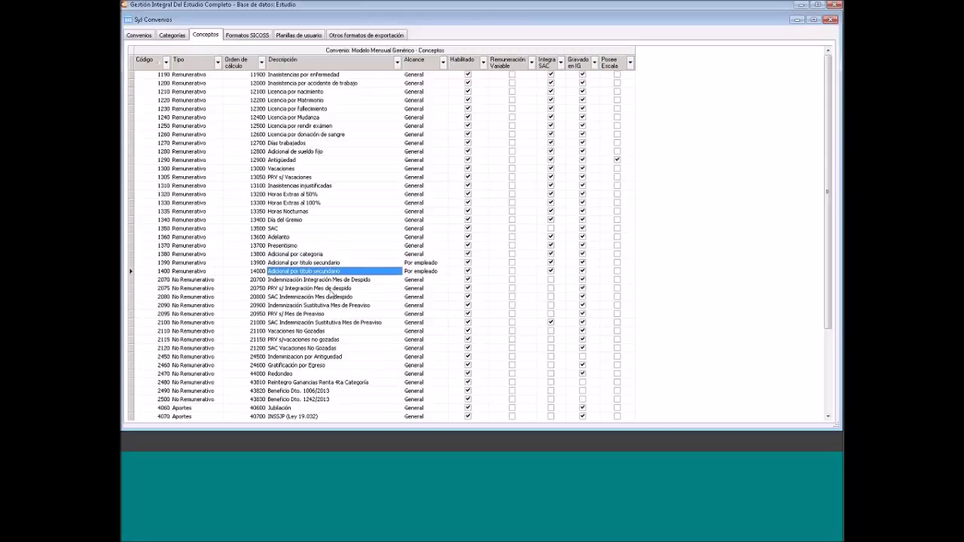
pyautogui.press('Return')
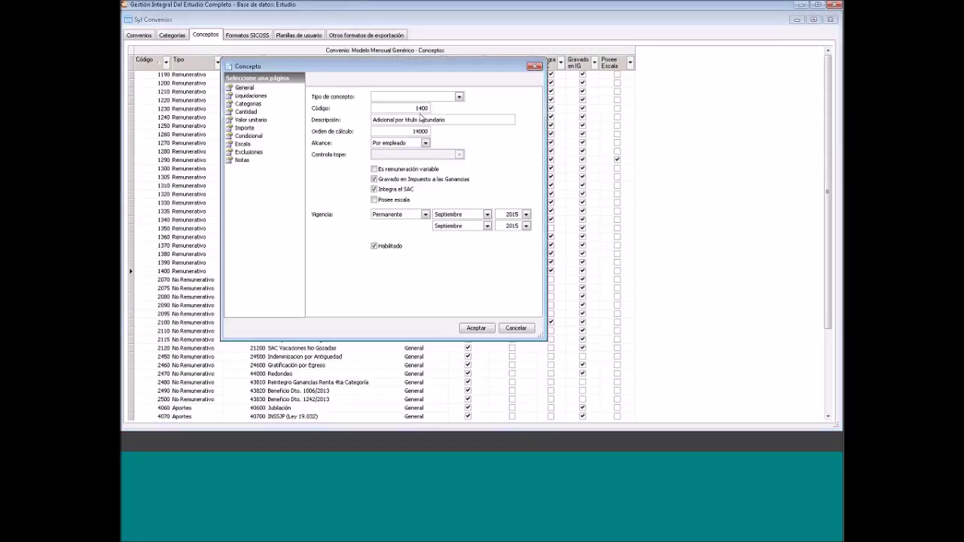
pyautogui.moveTo(419, 120); pyautogui.dragTo(467, 122)
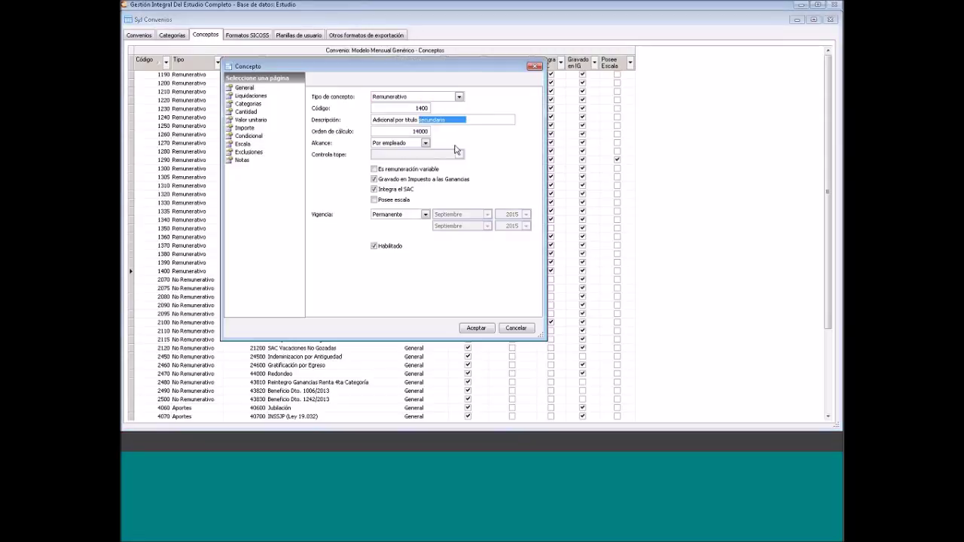
pyautogui.write('universitario')
# Set the associated quantity value of "Adicional por titulo universitario" to 15,00 and save the concept
pyautogui.click(246, 112)
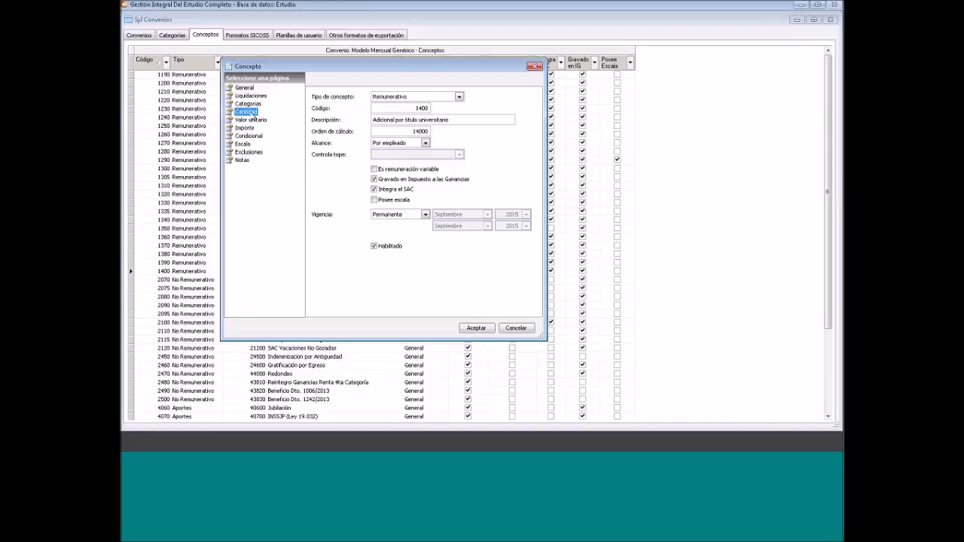
pyautogui.doubleClick(418, 108)
pyautogui.write('15')
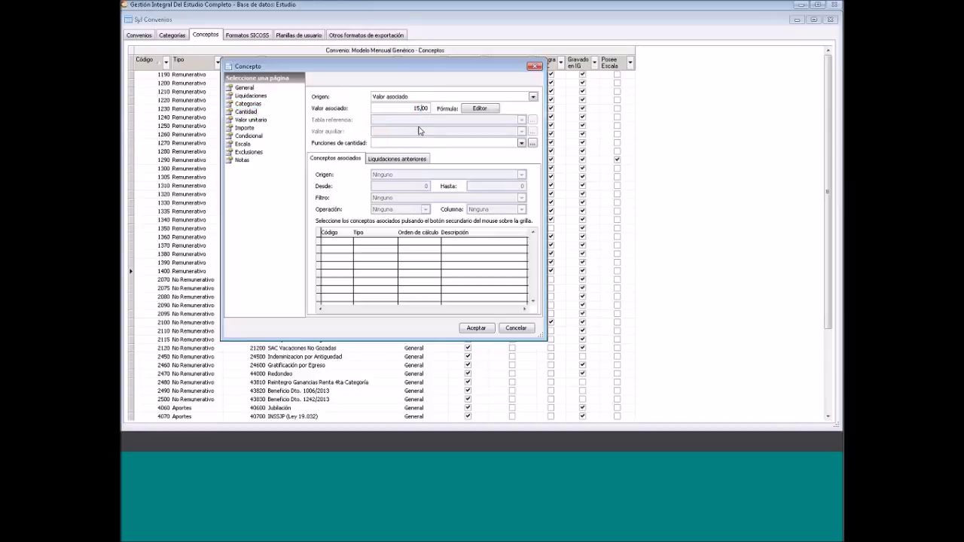
pyautogui.click(484, 333)
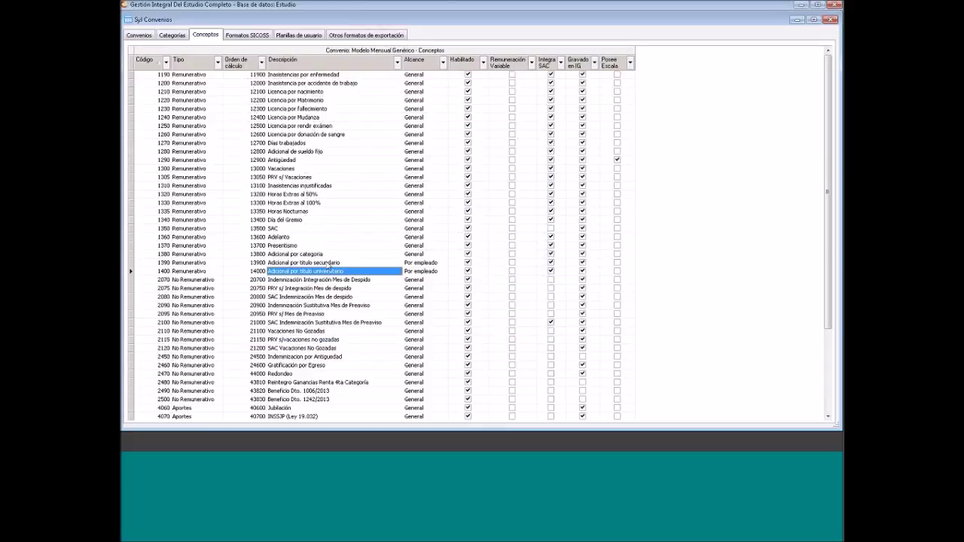
pyautogui.click(328, 264)
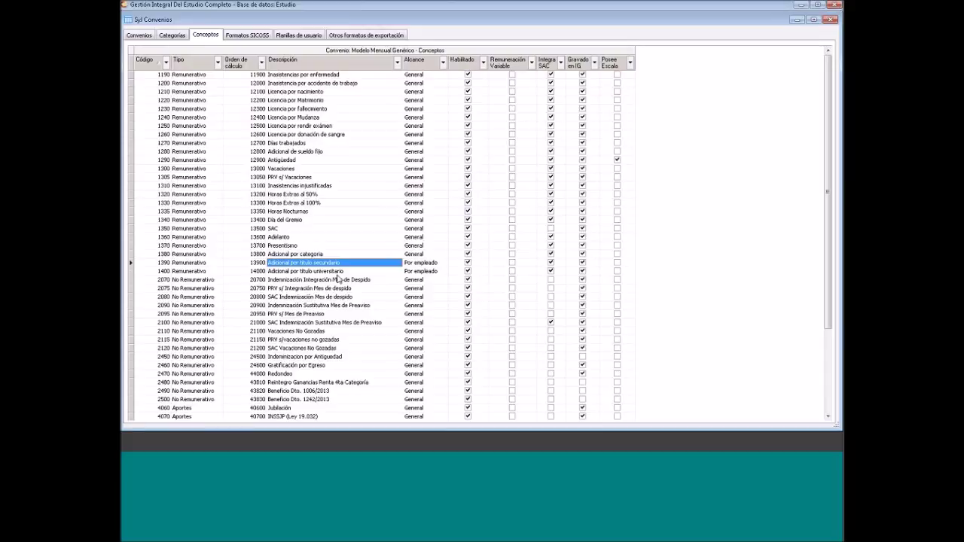
pyautogui.click(343, 272)
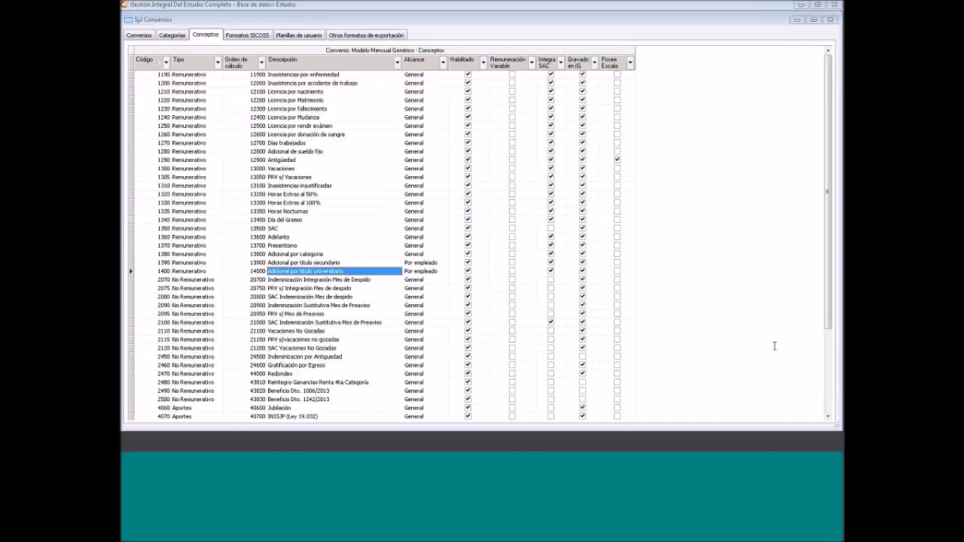
pyautogui.click(747, 118)
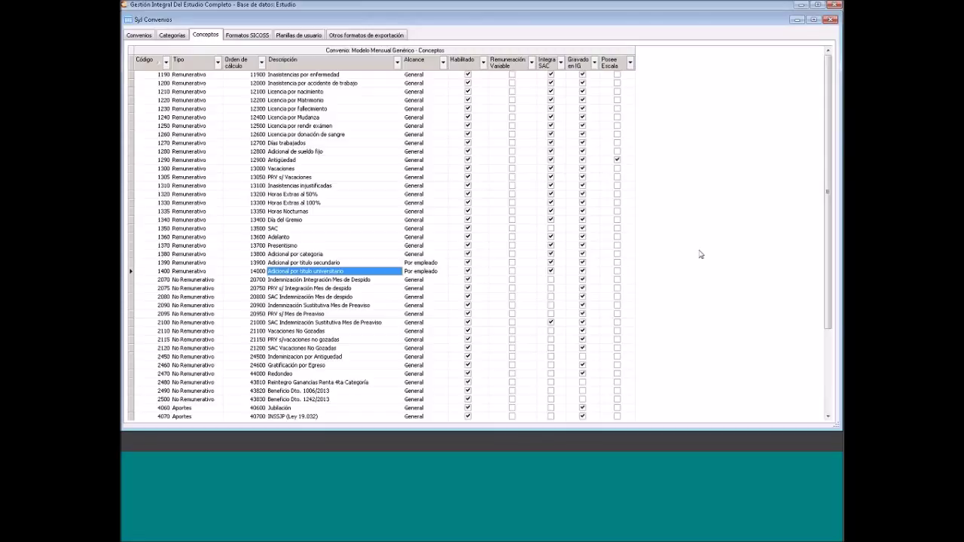
pyautogui.scroll(-1, 469, 296)
pyautogui.scroll(-2, 837, 377)
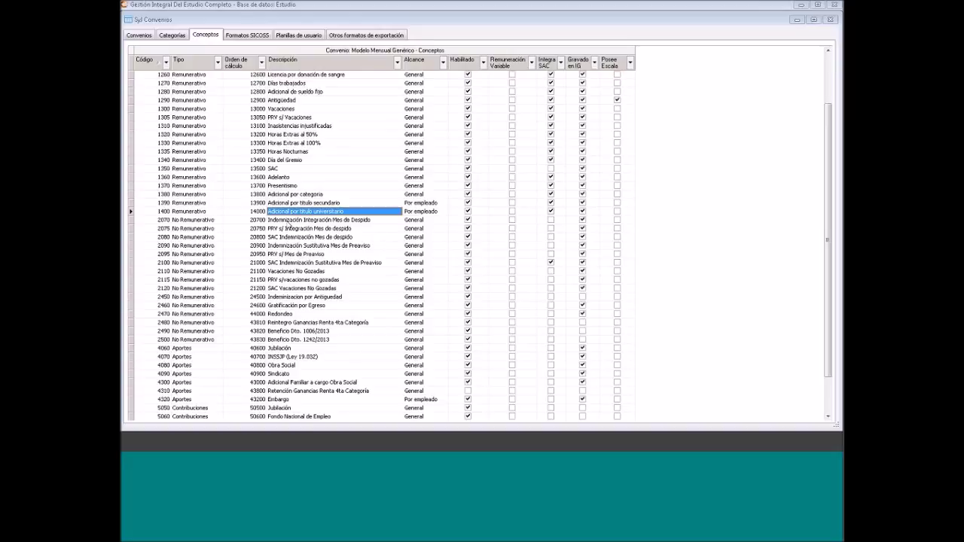
pyautogui.rightClick(293, 231)
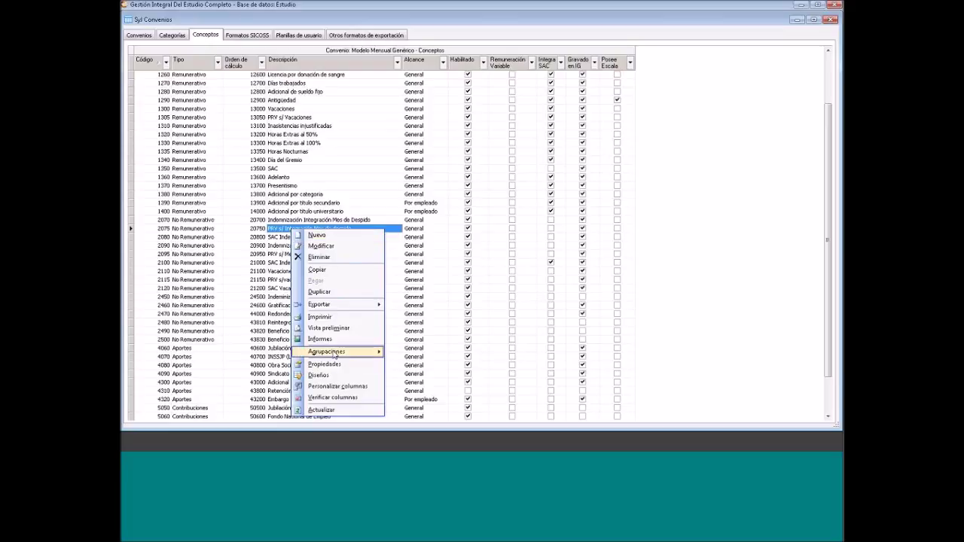
pyautogui.moveTo(334, 354)
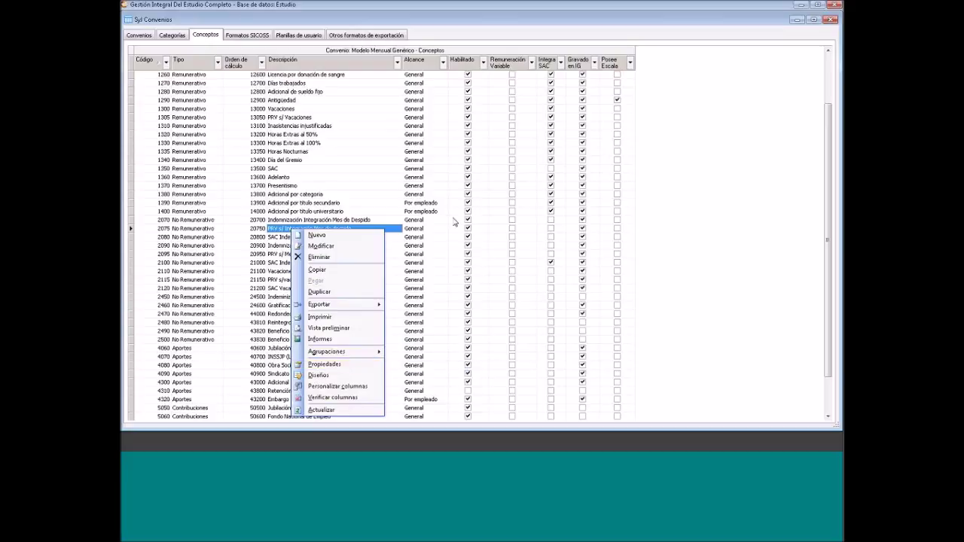
pyautogui.click(355, 225)
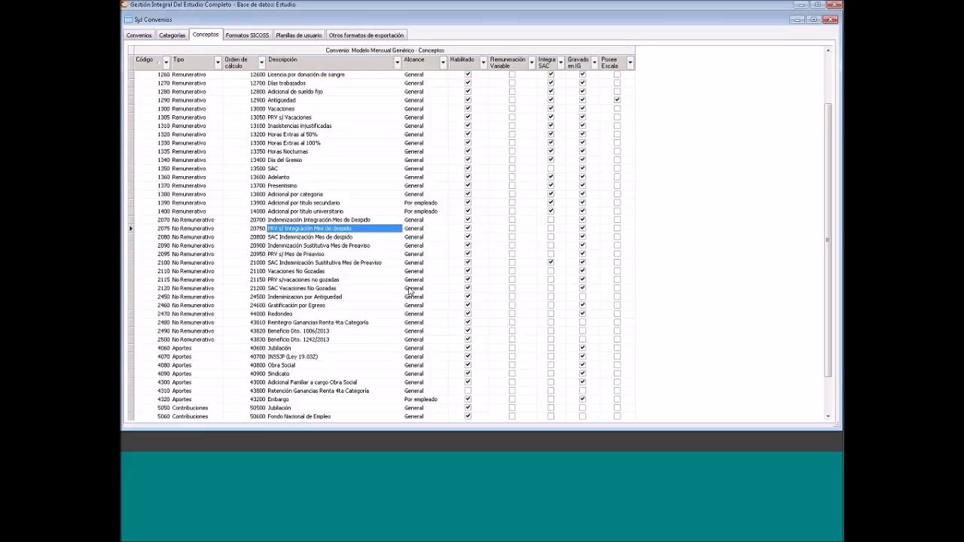
pyautogui.scroll(-1, 409, 292)
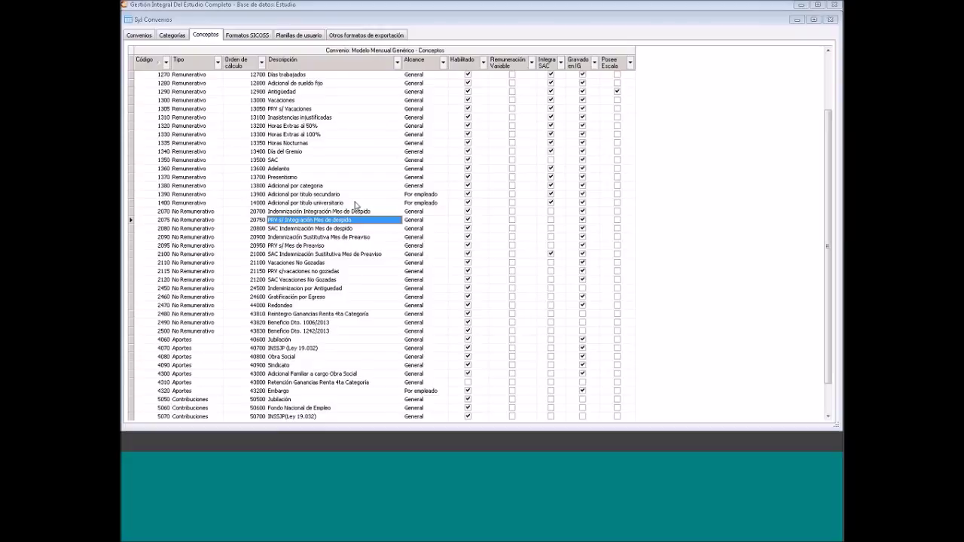
# Open the "Adicional por titulo secundario" concept and set its associated quantity value to 1
pyautogui.click(325, 196)
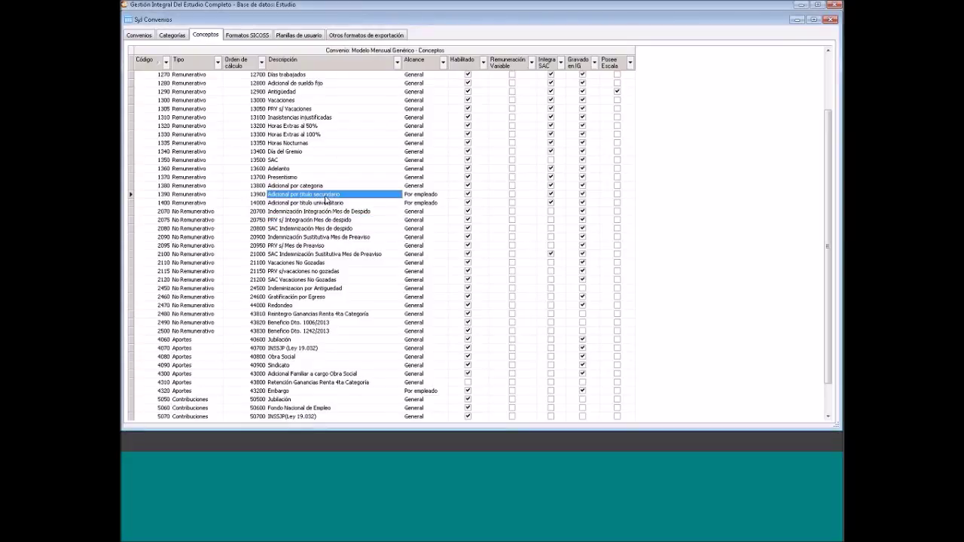
pyautogui.doubleClick(325, 198)
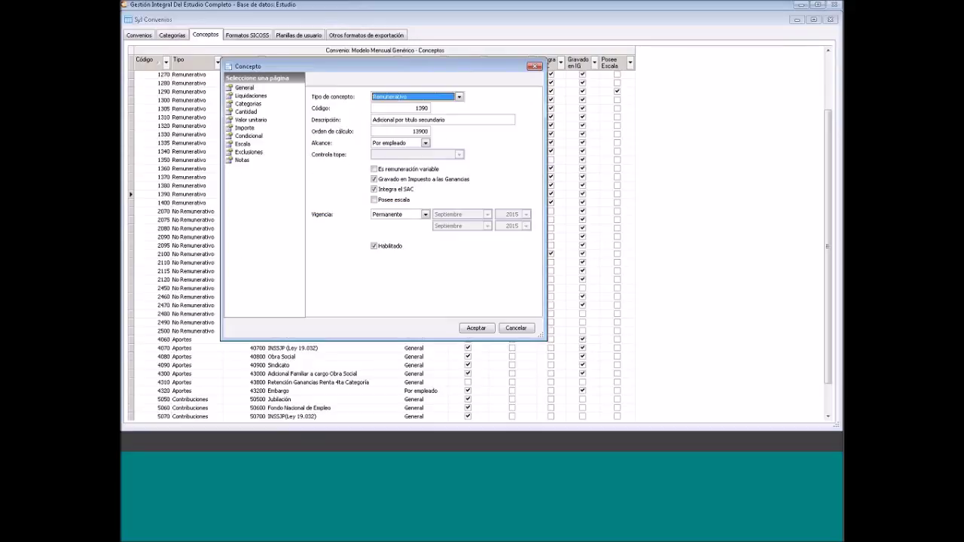
pyautogui.click(246, 111)
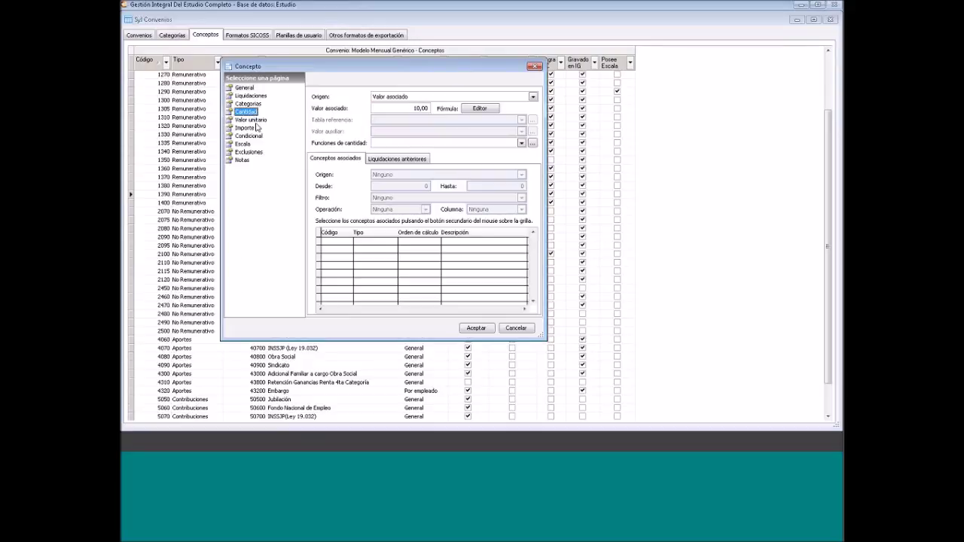
pyautogui.click(258, 121)
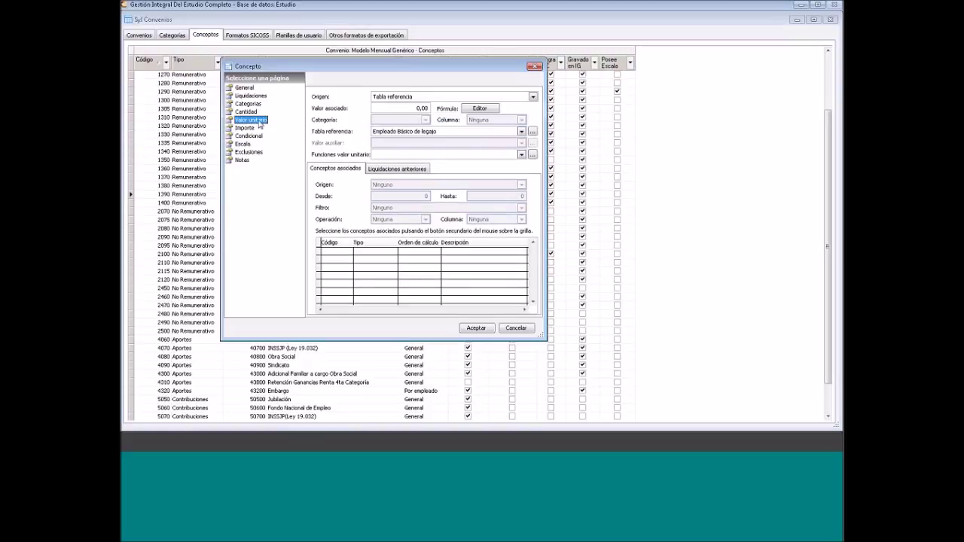
pyautogui.click(248, 111)
pyautogui.click(416, 108)
pyautogui.write('1')
# Set the concept's unit value origin to Valor asociado with an associated value of 200
pyautogui.click(271, 121)
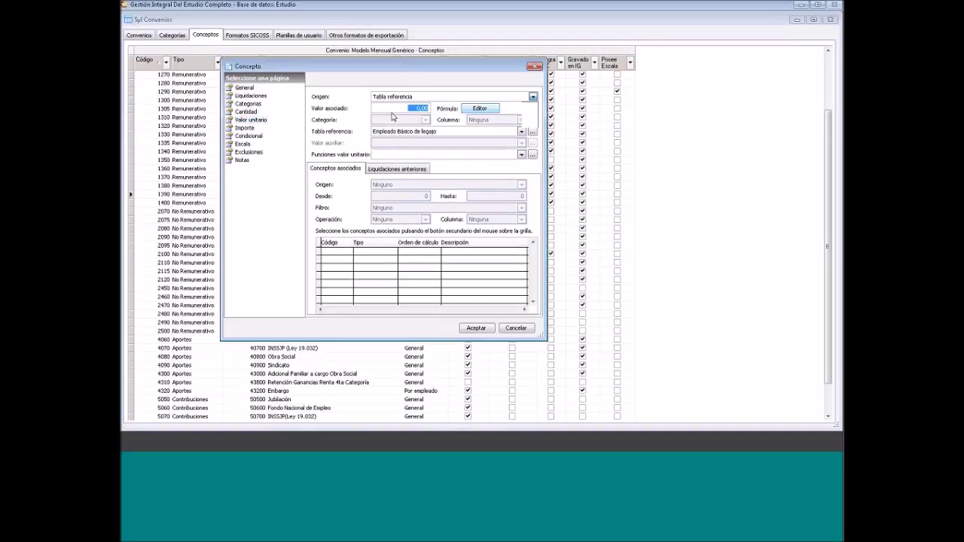
pyautogui.click(532, 96)
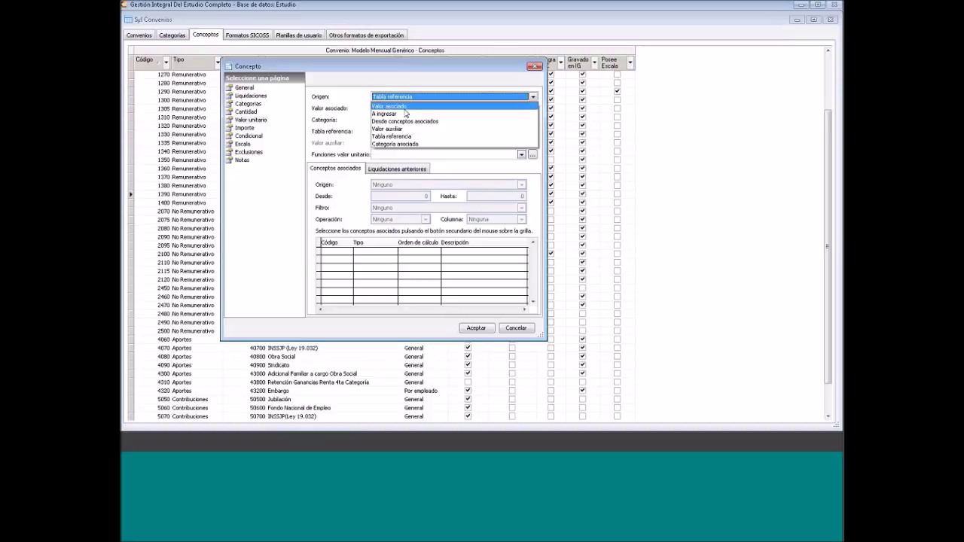
pyautogui.click(403, 106)
pyautogui.click(404, 109)
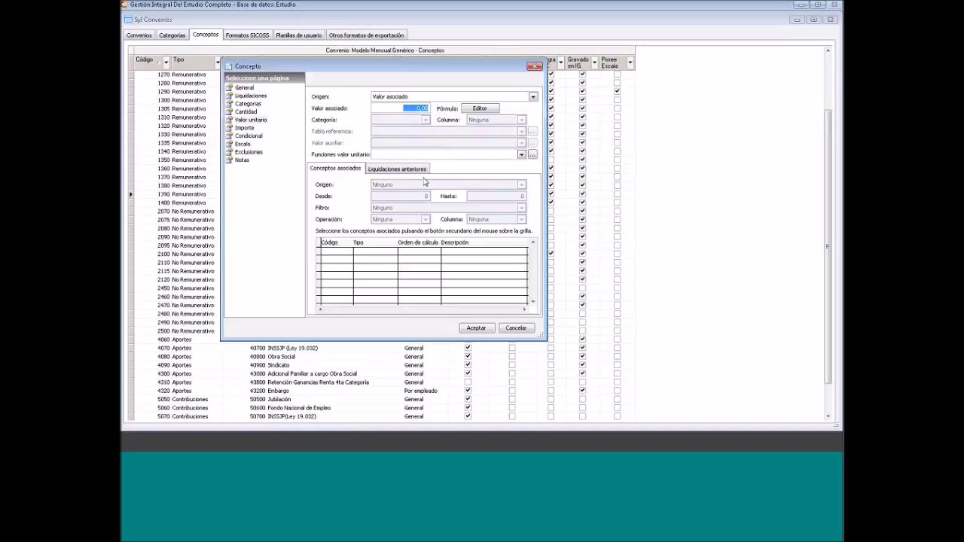
pyautogui.write('200')
# Set the concept's Importe operation to "Cantidad * Valor Unitario", leaving the amount function empty
pyautogui.click(245, 128)
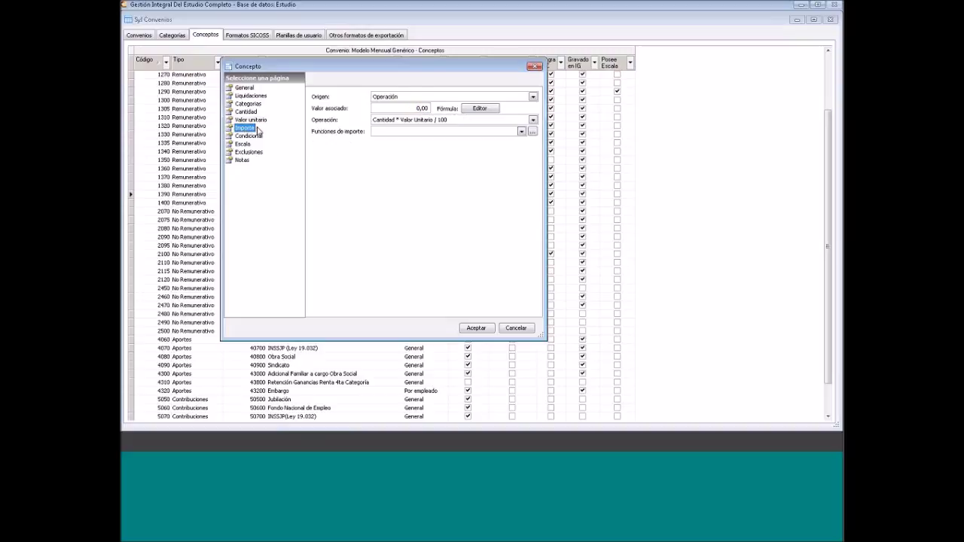
pyautogui.click(399, 125)
pyautogui.click(401, 149)
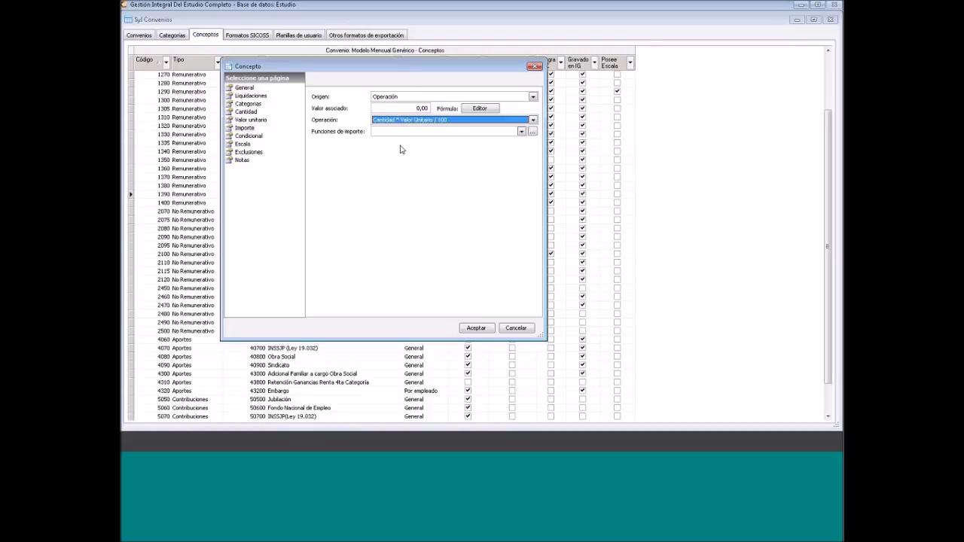
pyautogui.click(406, 120)
pyautogui.click(407, 140)
pyautogui.click(409, 132)
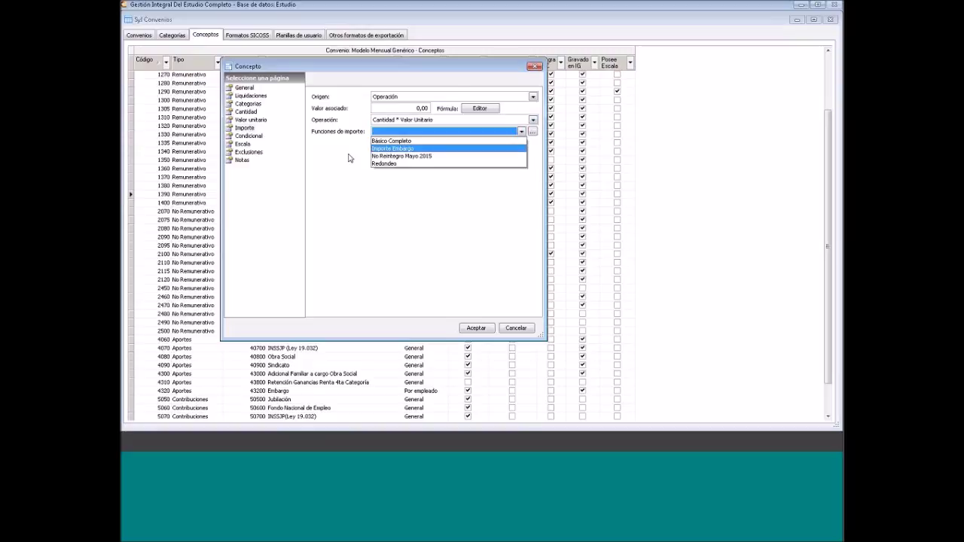
pyautogui.press('Escape')
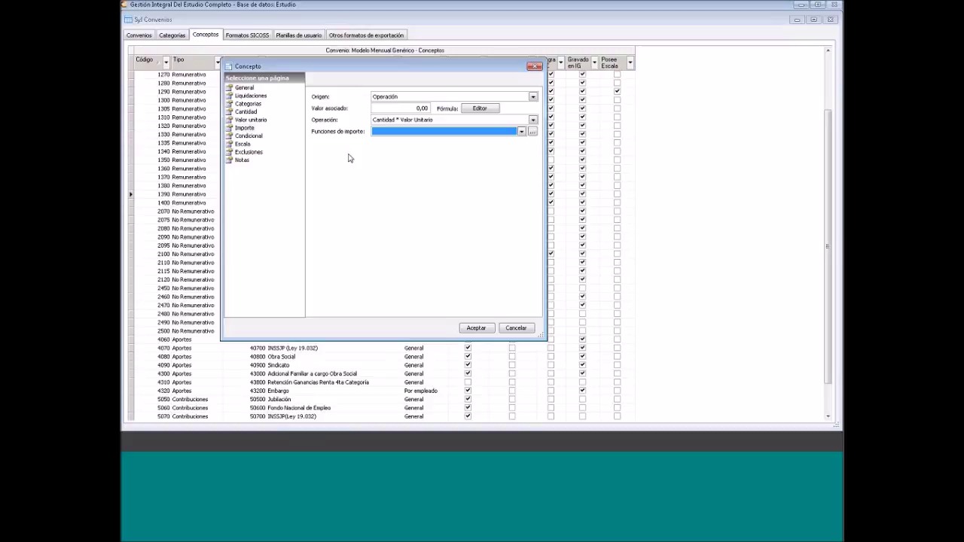
# Set the associated quantity value of the "Adicional por titulo secundario" concept to 10,00
pyautogui.click(249, 112)
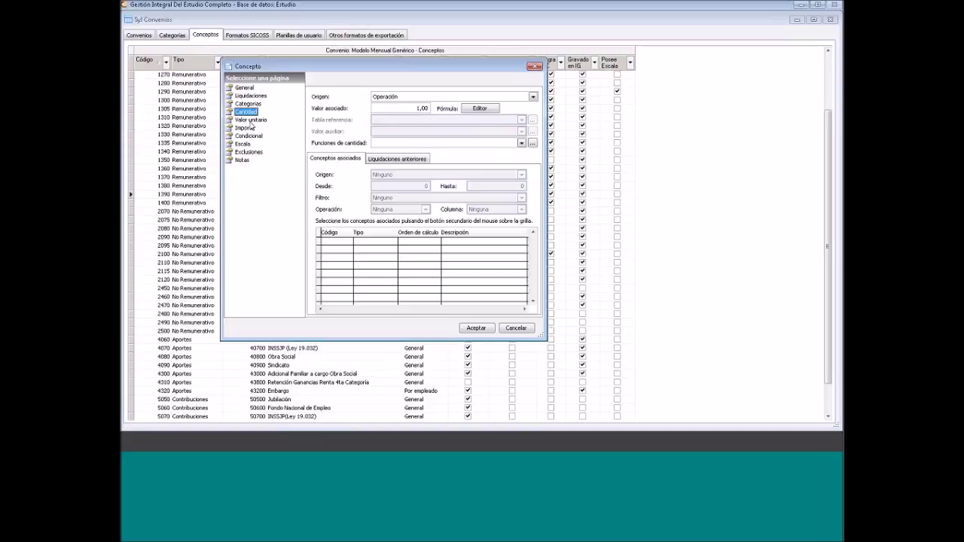
pyautogui.click(250, 121)
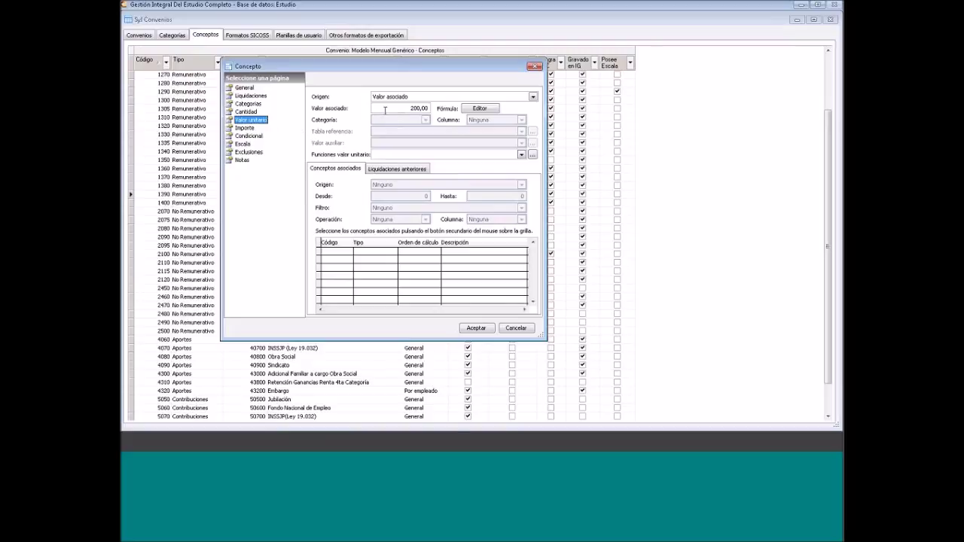
pyautogui.click(252, 111)
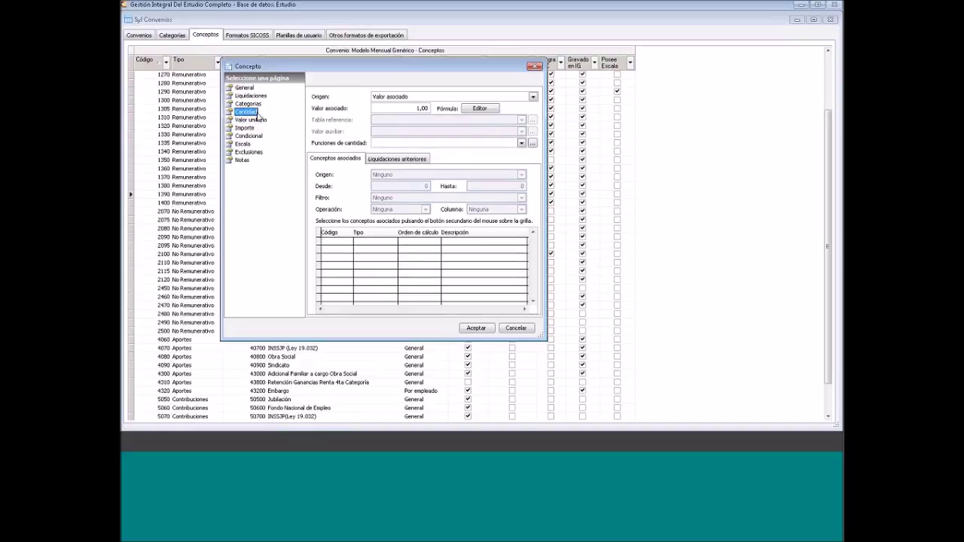
pyautogui.click(418, 109)
pyautogui.write('10,')
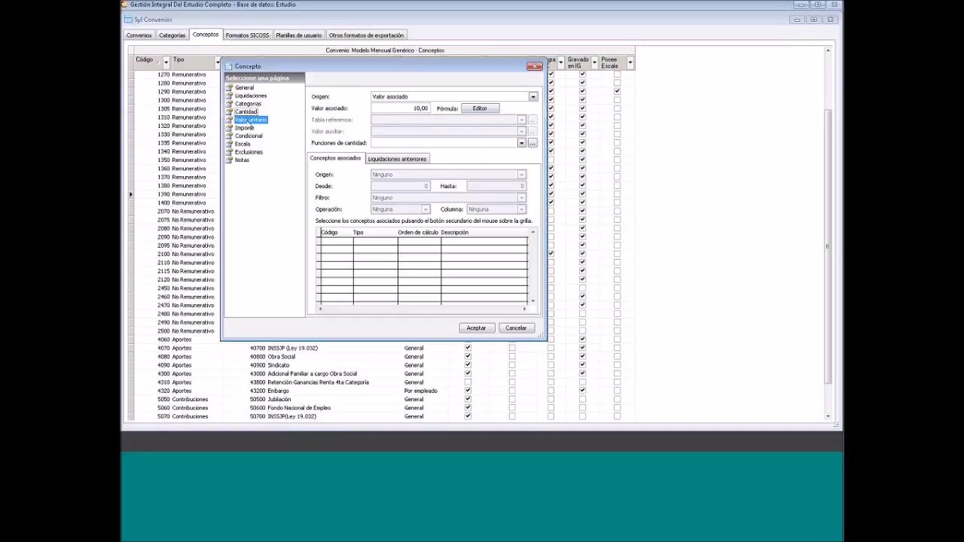
# Set the unit value origin to Tabla referencia with associated value 0, using "Empleado Básico de legajo" as the reference table
pyautogui.click(251, 120)
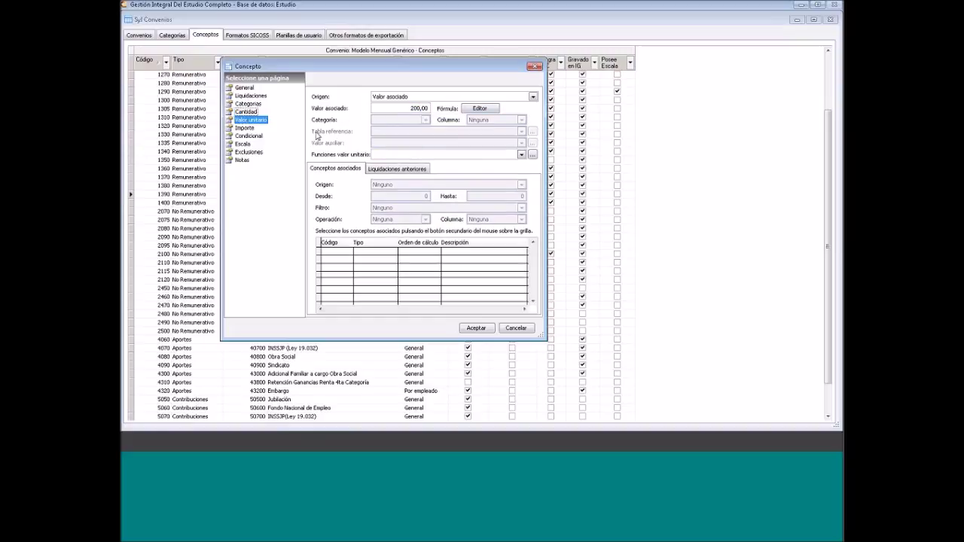
pyautogui.click(419, 98)
pyautogui.click(433, 140)
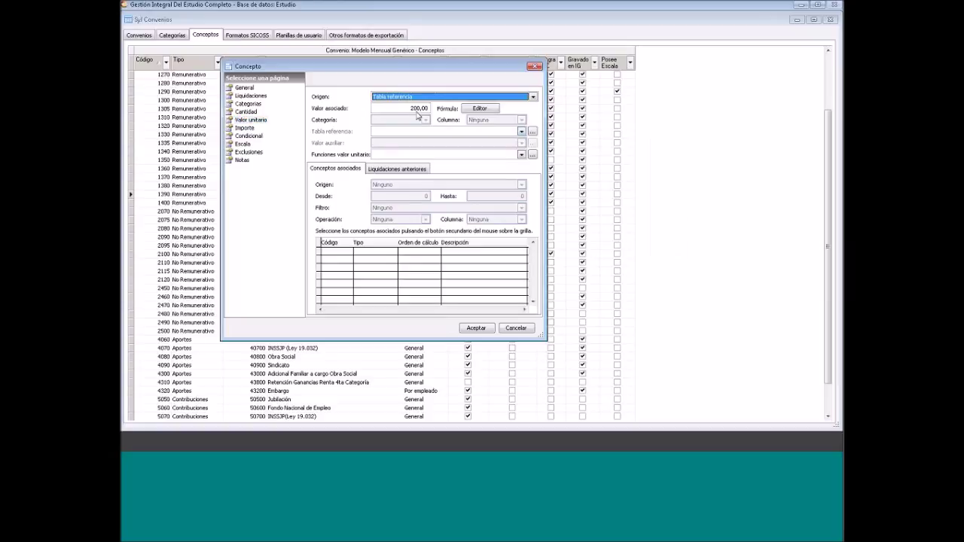
pyautogui.press('Tab')
pyautogui.write('0')
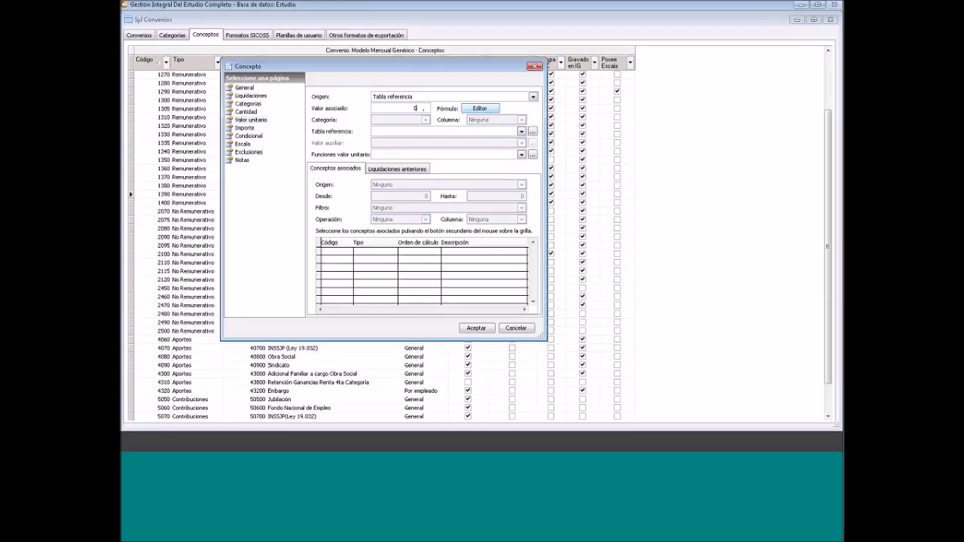
pyautogui.click(456, 134)
pyautogui.scroll(-3, 446, 150)
pyautogui.scroll(-2, 452, 166)
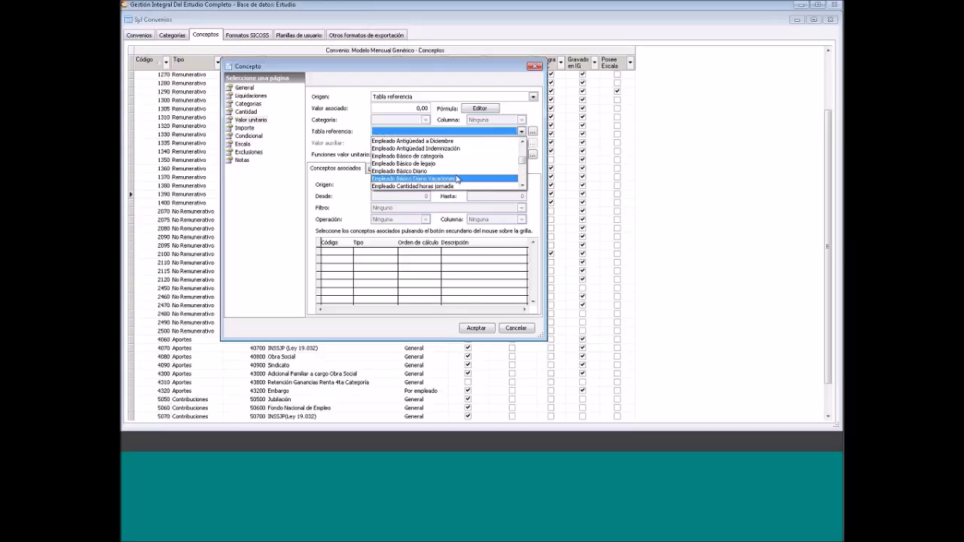
pyautogui.click(428, 163)
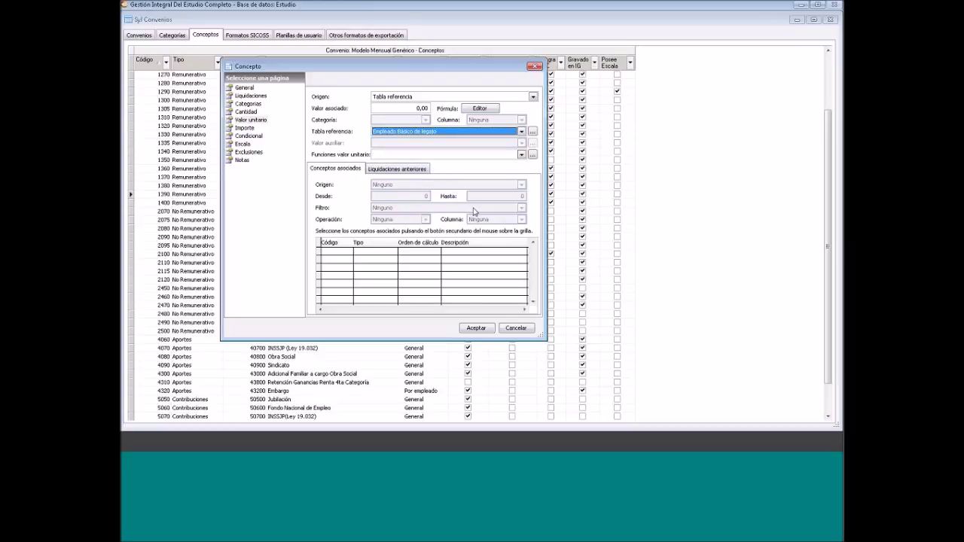
# Set the concept's Importe operation to "Cantidad * Valor Unitario / 100" and save the concept
pyautogui.click(240, 129)
pyautogui.click(403, 122)
pyautogui.click(425, 159)
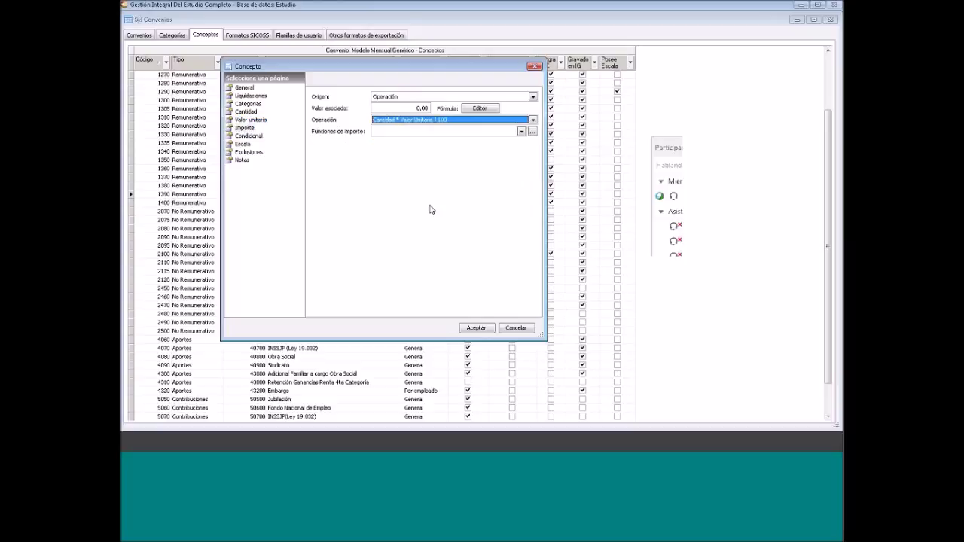
pyautogui.click(476, 329)
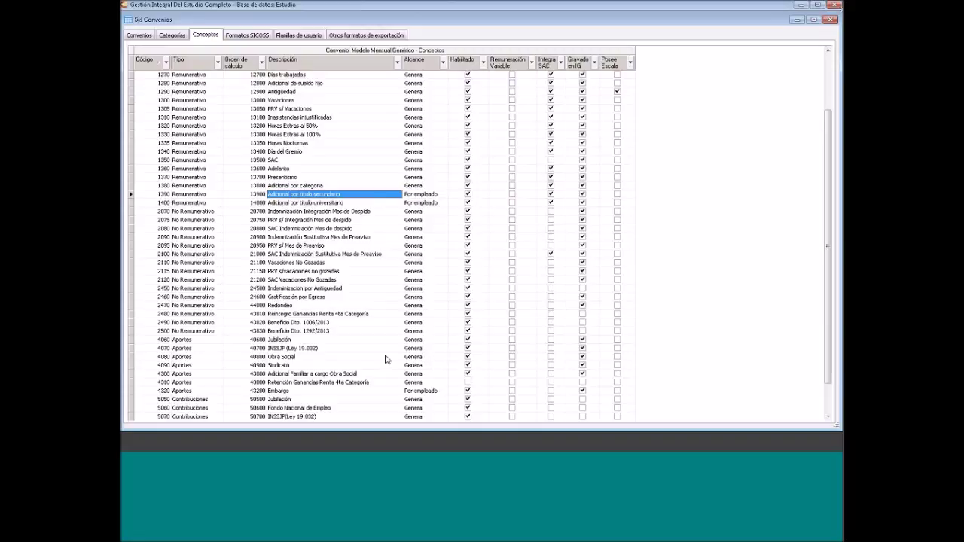
# Create a new concept in the agreement and set its concept type to Control
pyautogui.scroll(2, 386, 360)
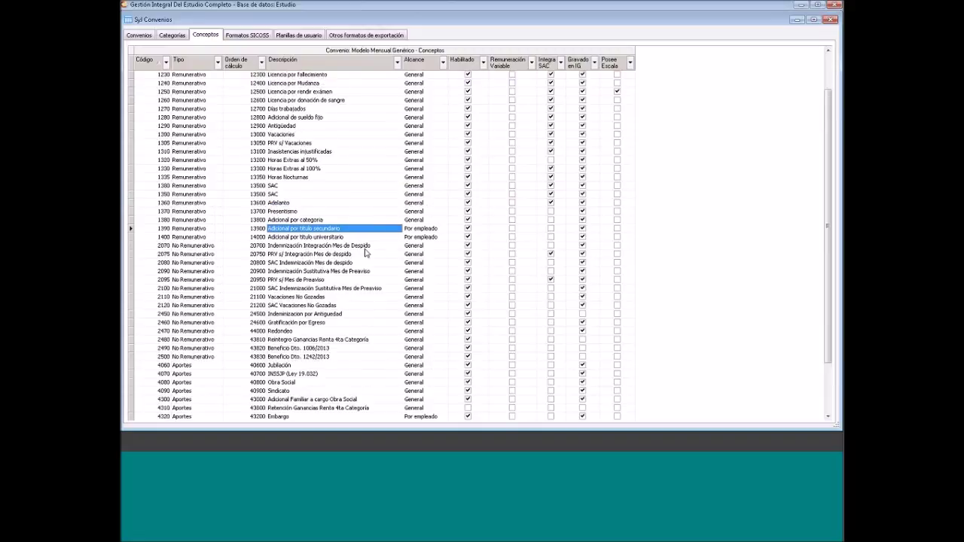
pyautogui.scroll(2, 365, 253)
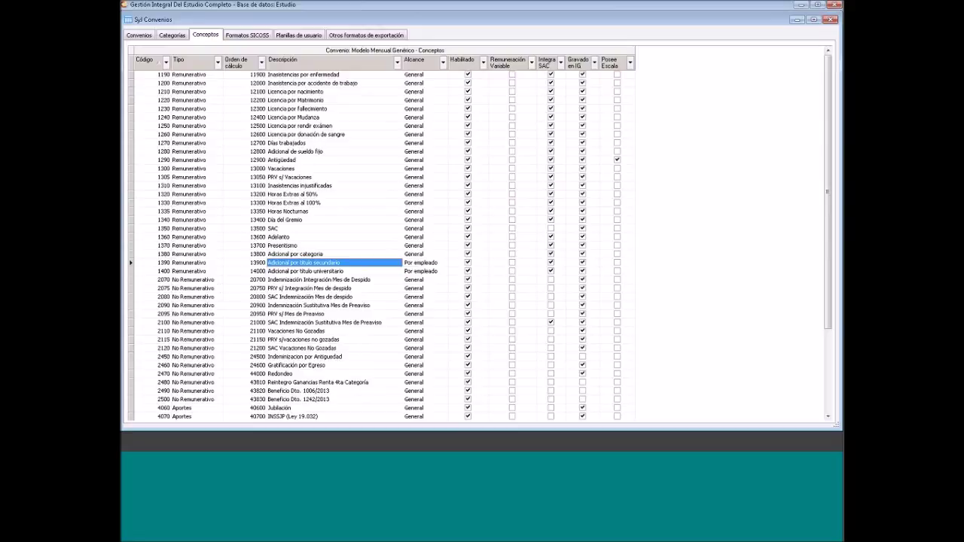
pyautogui.click(280, 76)
pyautogui.rightClick(281, 79)
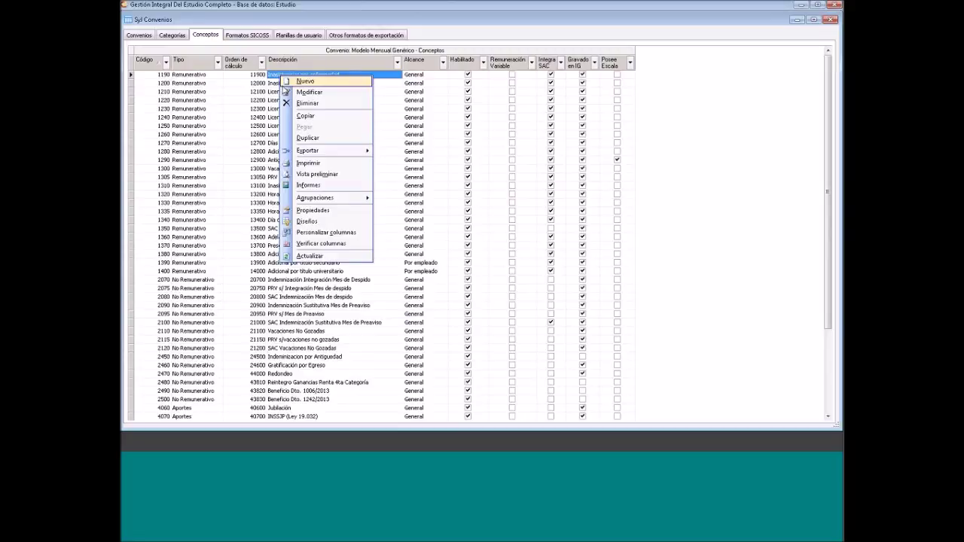
pyautogui.press('Escape')
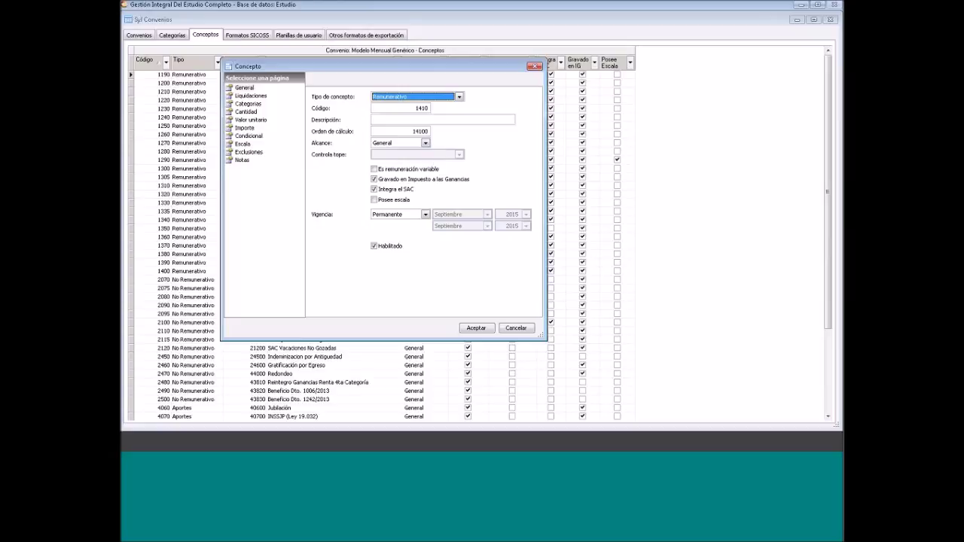
pyautogui.click(414, 97)
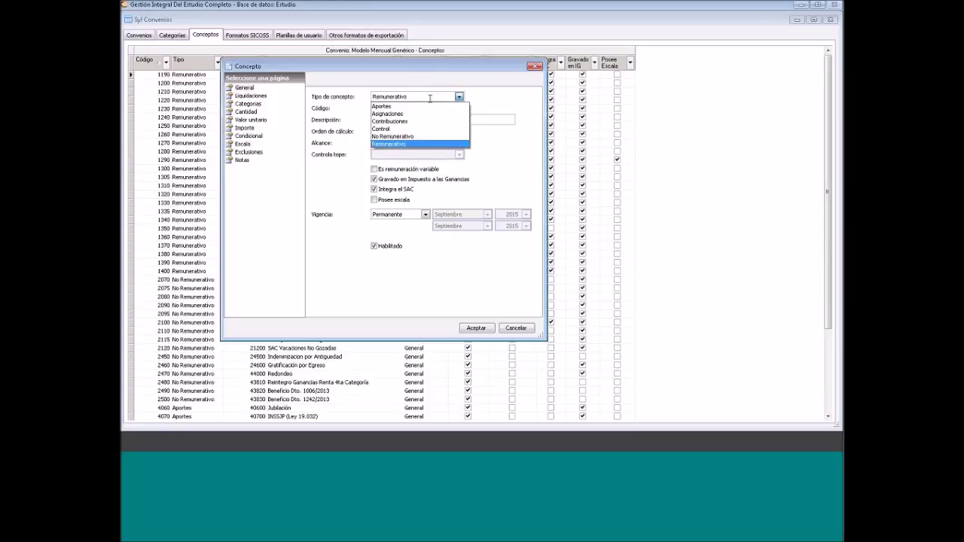
pyautogui.click(397, 129)
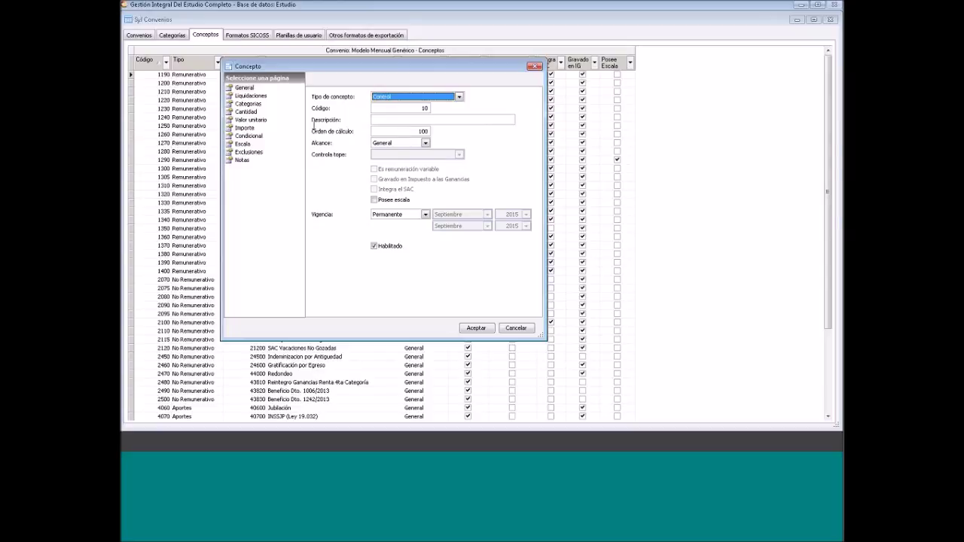
# Enter "asignacion no rem Agosto" as the new concept's description
pyautogui.click(384, 121)
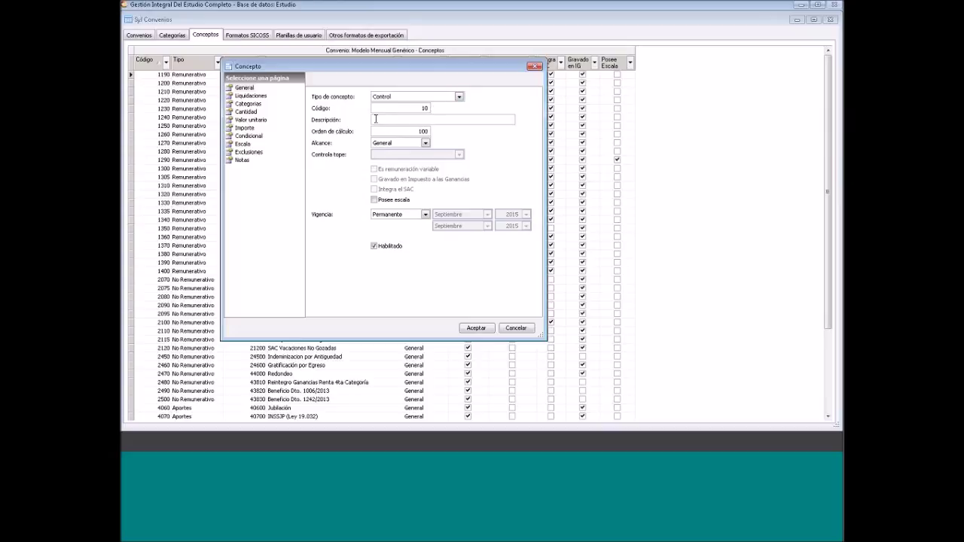
pyautogui.write('asignacion no rem')
pyautogui.click(374, 120)
pyautogui.press('BackSpace')
pyautogui.click(429, 120)
pyautogui.write('Agosto')
# Include the concept in the Haberes normales, Final and Final por renuncia settlements
pyautogui.click(251, 96)
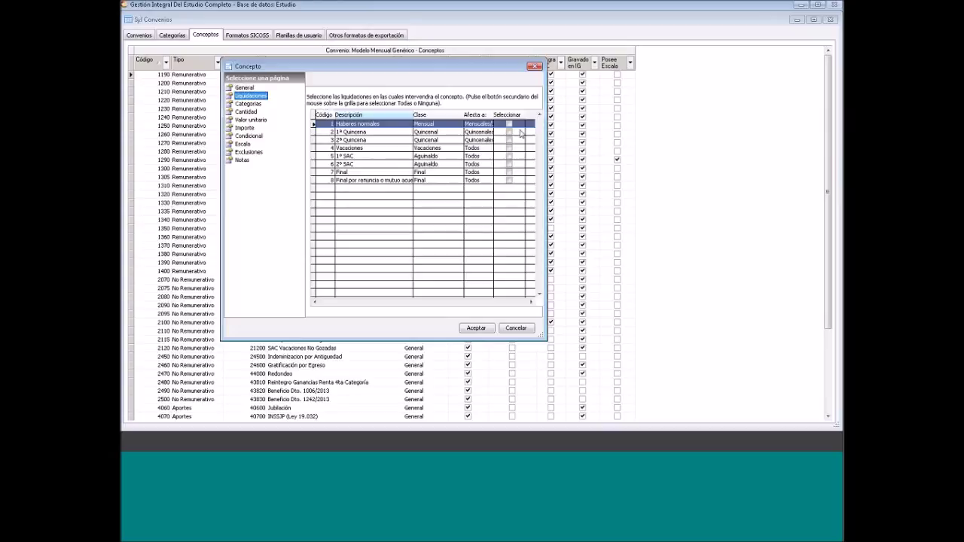
pyautogui.click(511, 174)
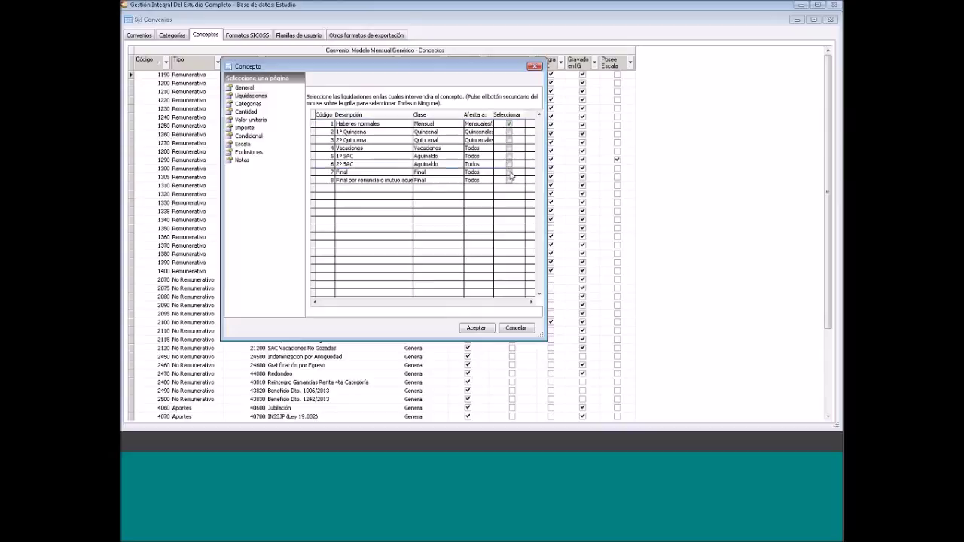
pyautogui.click(247, 104)
pyautogui.click(246, 111)
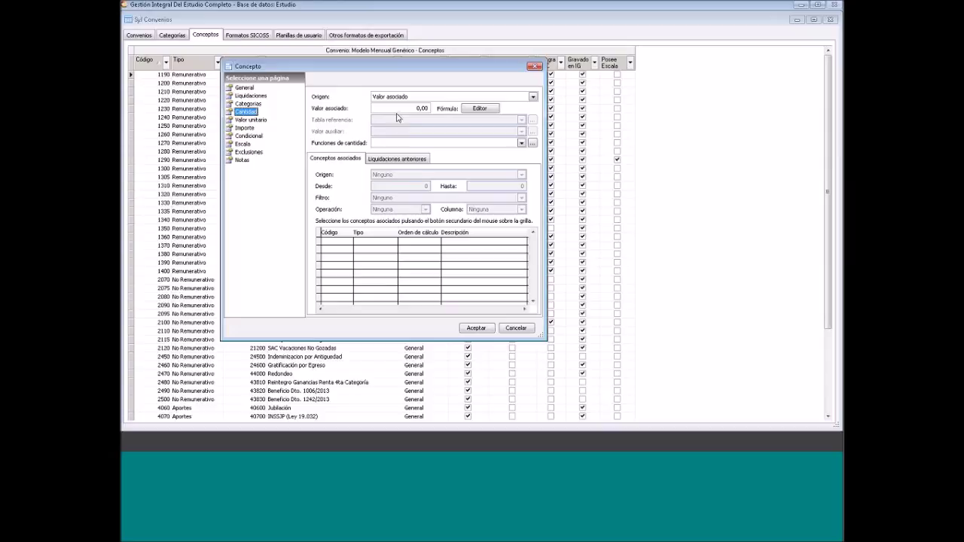
# Set the concept's validity to Absoluto, from Agosto 2015 to Agosto 2015
pyautogui.click(244, 88)
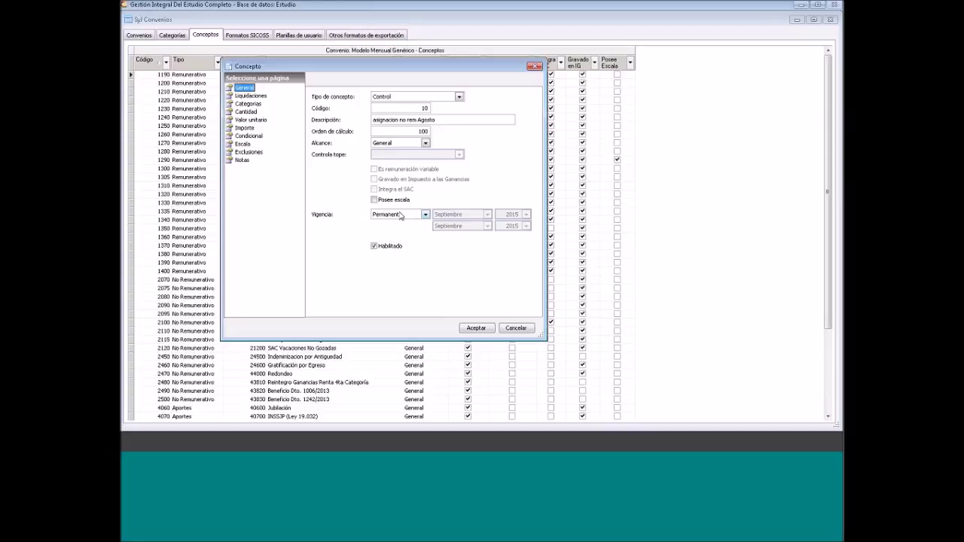
pyautogui.click(424, 214)
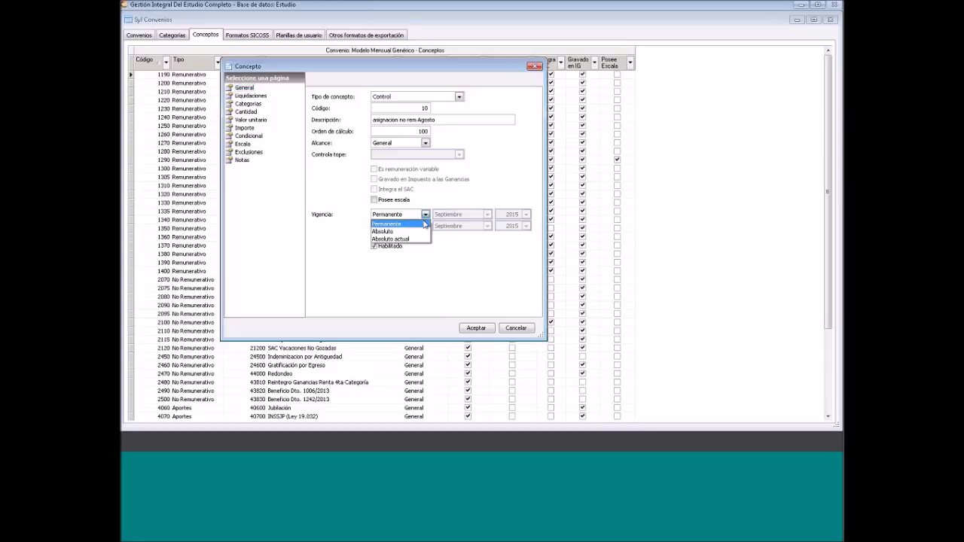
pyautogui.click(410, 231)
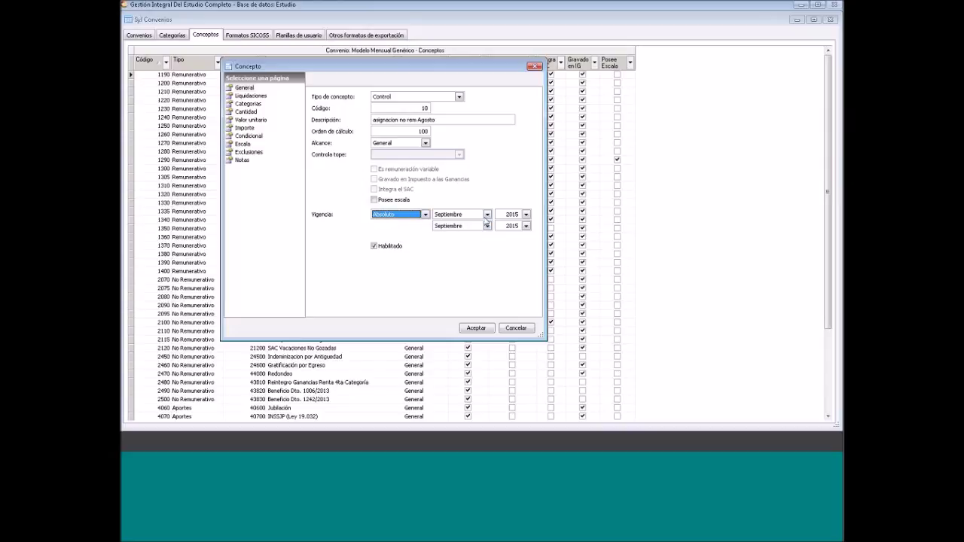
pyautogui.click(486, 215)
pyautogui.click(452, 239)
pyautogui.click(486, 225)
pyautogui.click(453, 250)
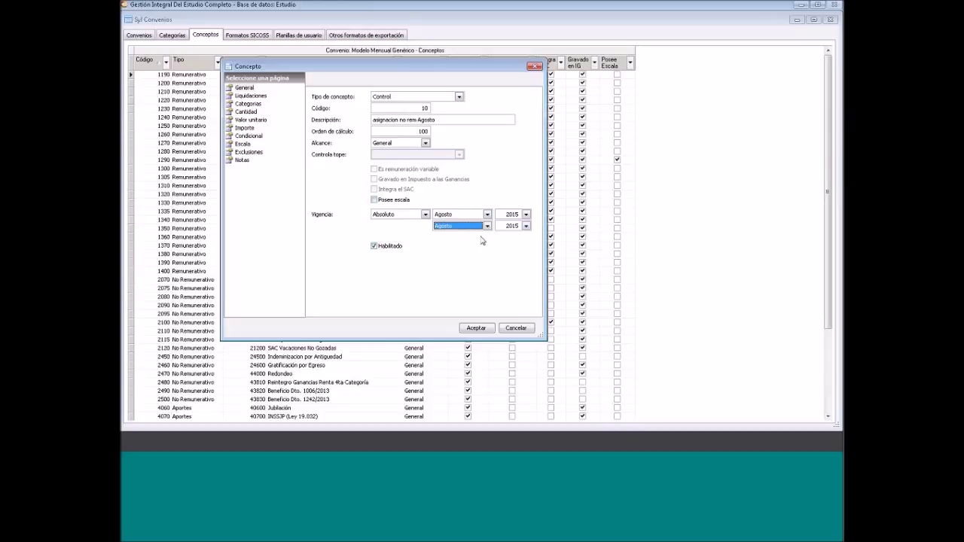
# Check the concept's settlements and categories, and set its associated quantity value to 1
pyautogui.click(251, 96)
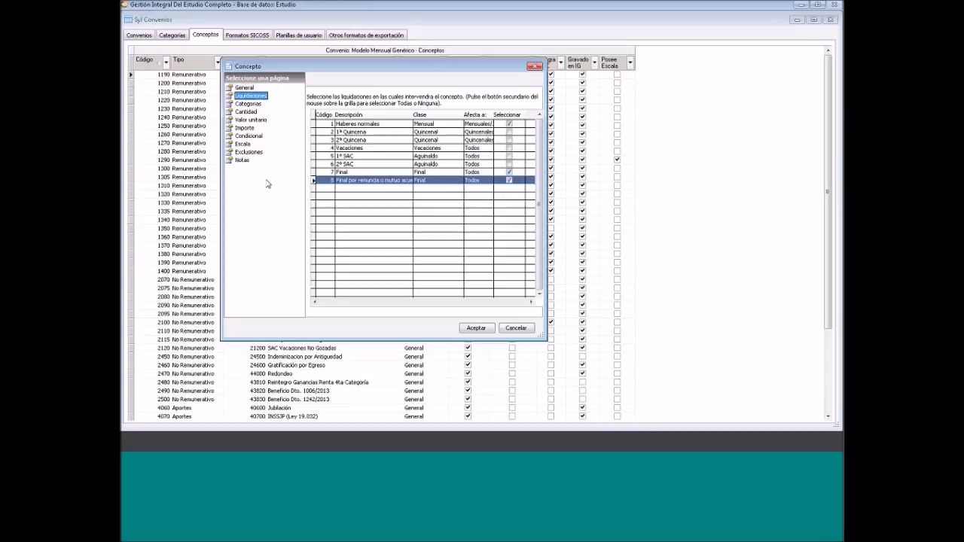
pyautogui.click(248, 104)
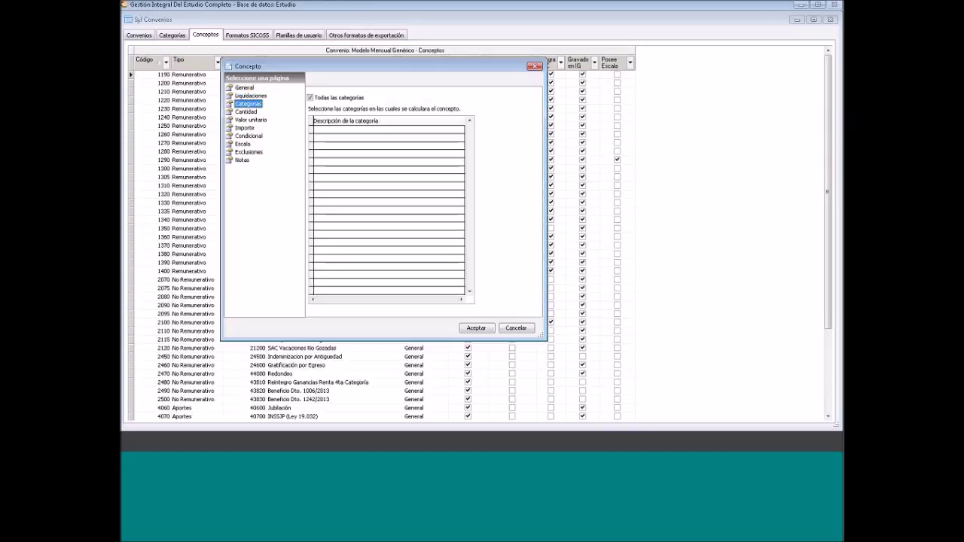
pyautogui.click(246, 111)
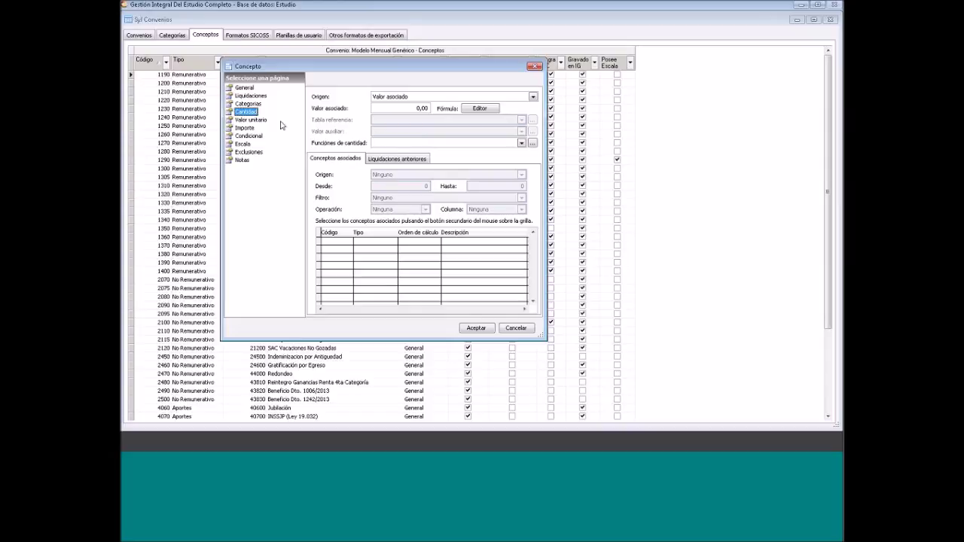
pyautogui.click(412, 108)
pyautogui.write('1')
# Set the concept's associated unit value to 1200
pyautogui.click(253, 120)
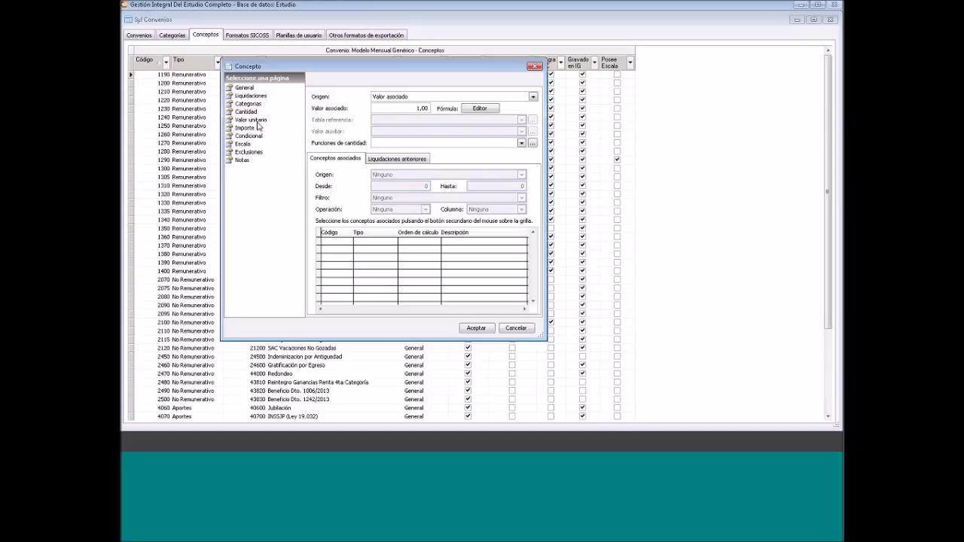
pyautogui.click(405, 107)
pyautogui.write('1200 ,')
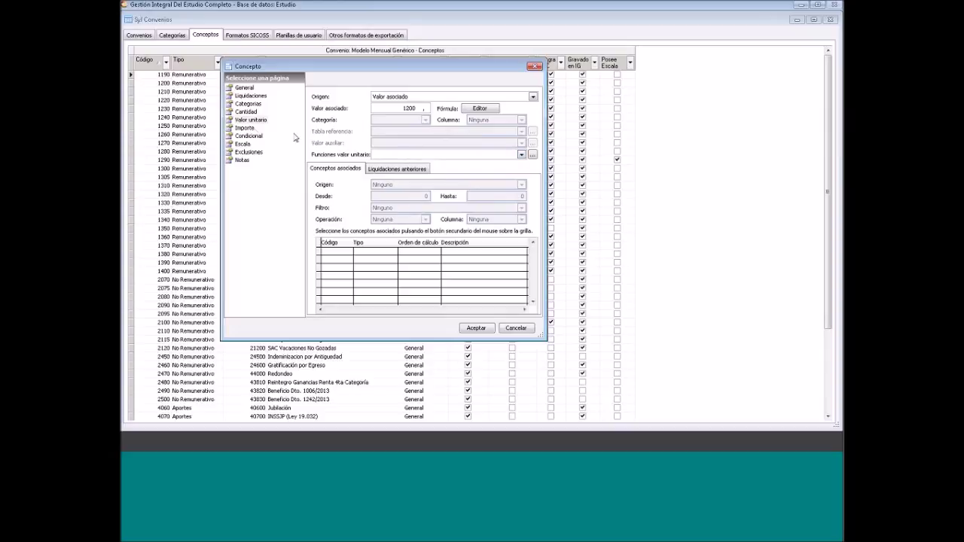
# Set the concept's Importe origin to Operación with the operation "Cantidad * Valor Unitario"
pyautogui.click(247, 128)
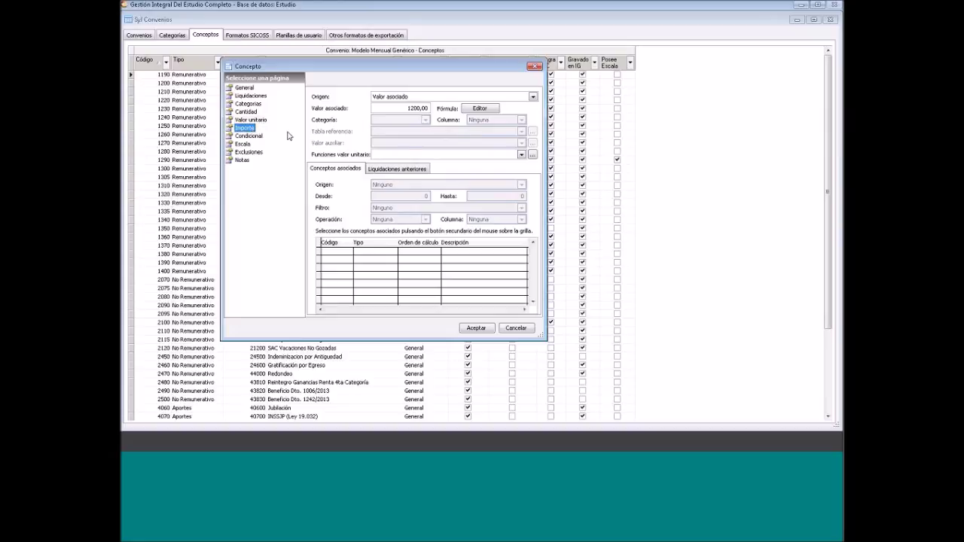
pyautogui.click(438, 97)
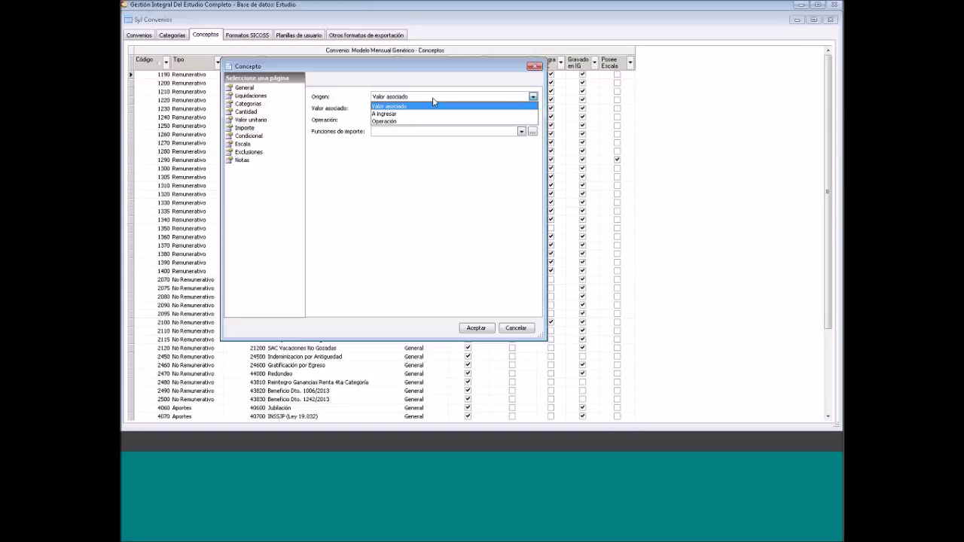
pyautogui.click(410, 111)
pyautogui.click(413, 120)
pyautogui.click(414, 137)
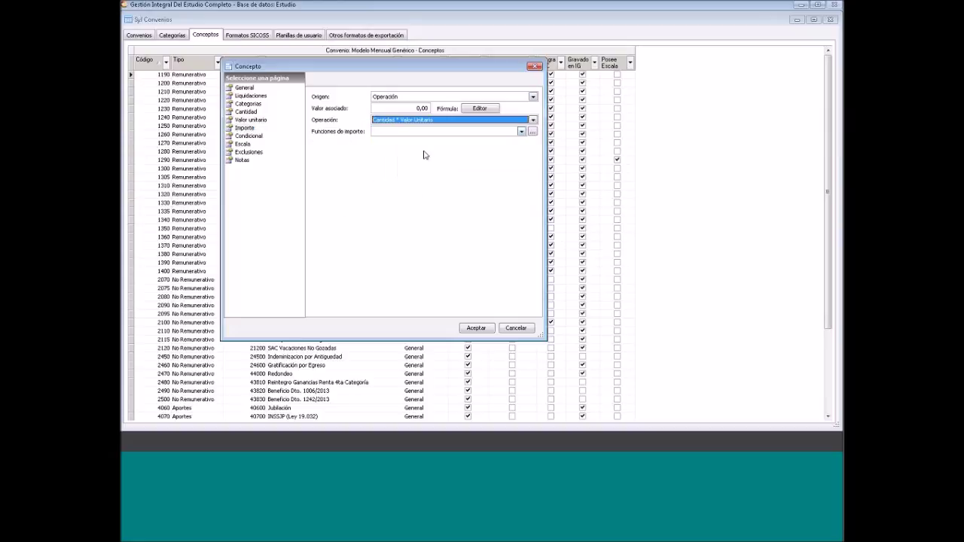
# Review the August allowance concept's general data, settlements, categories, quantity, unit value and amount, and accept the concept
pyautogui.click(251, 121)
pyautogui.press('Home')
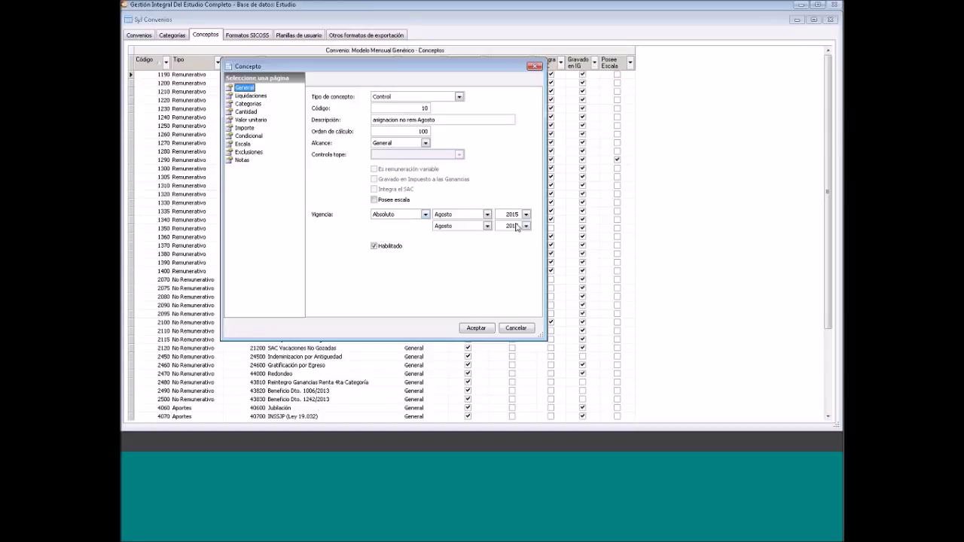
pyautogui.click(250, 96)
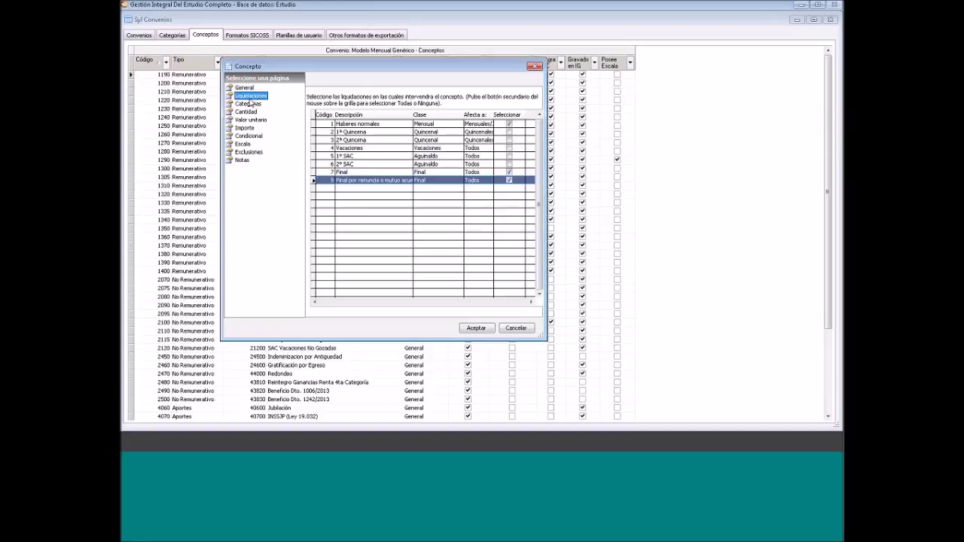
pyautogui.click(250, 103)
pyautogui.press('Up')
pyautogui.click(244, 112)
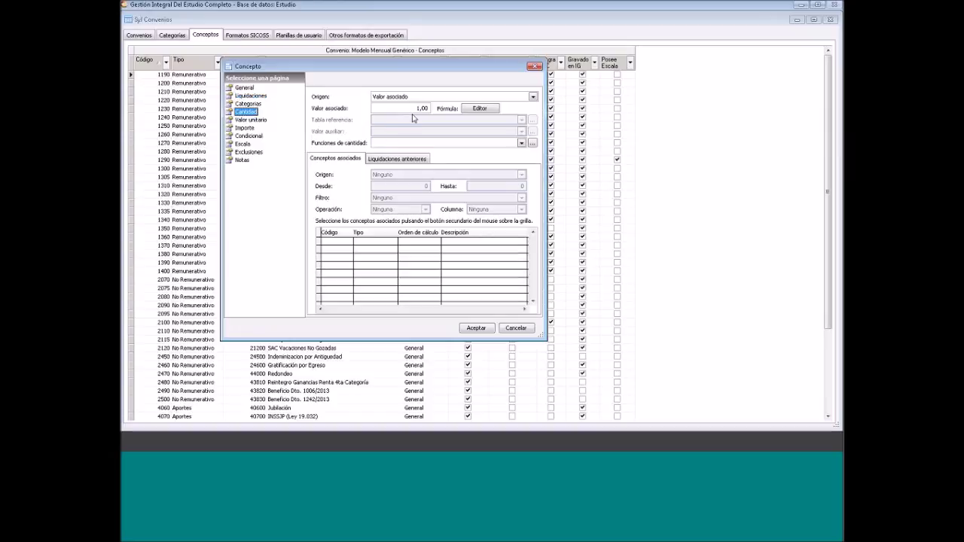
pyautogui.click(261, 120)
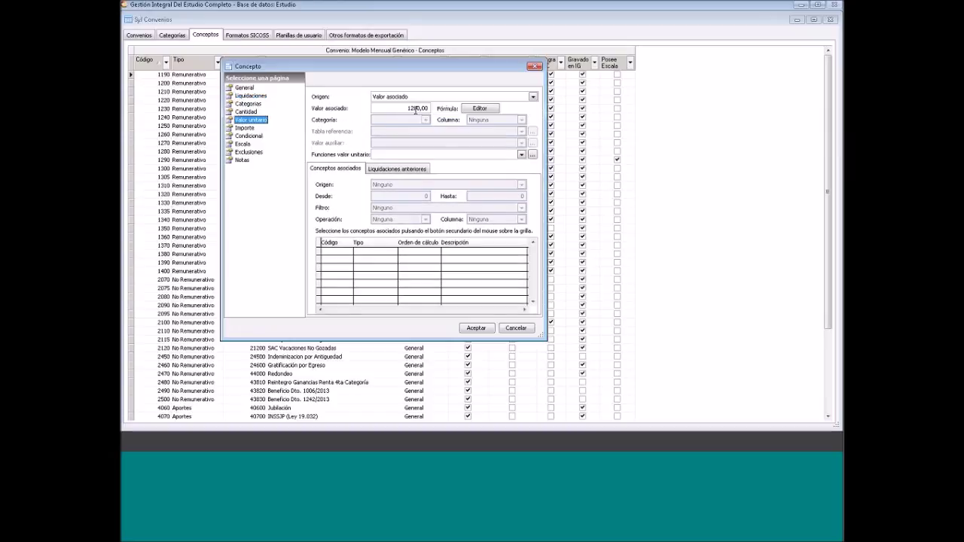
pyautogui.click(418, 109)
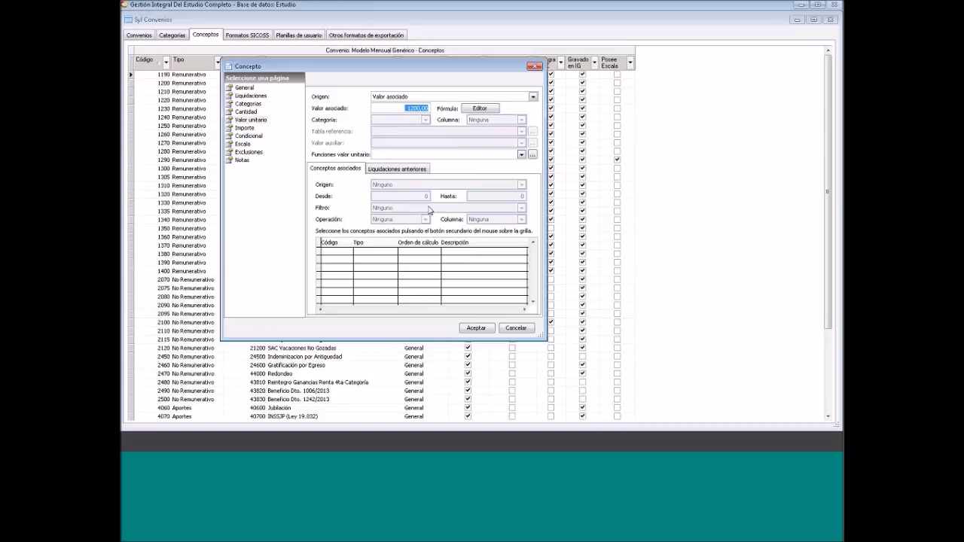
pyautogui.click(248, 129)
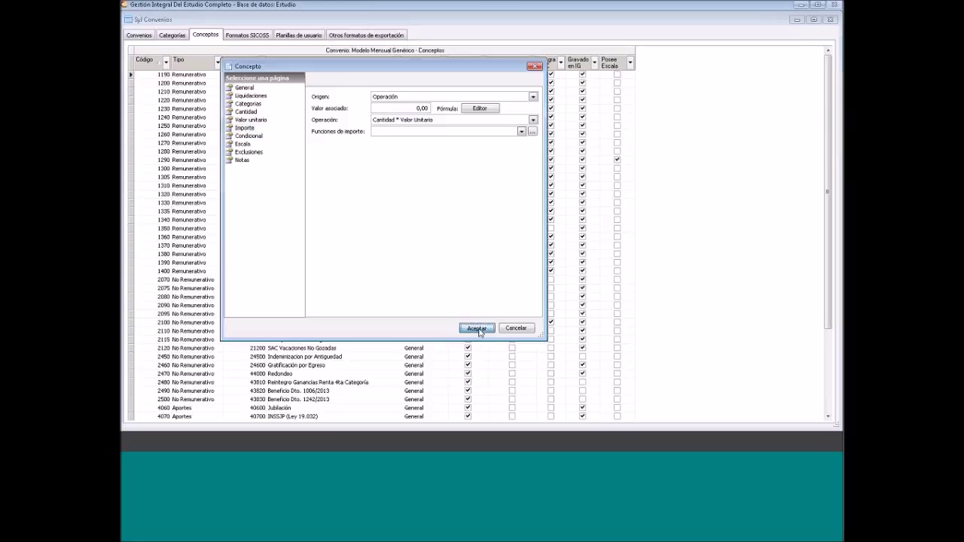
pyautogui.click(476, 330)
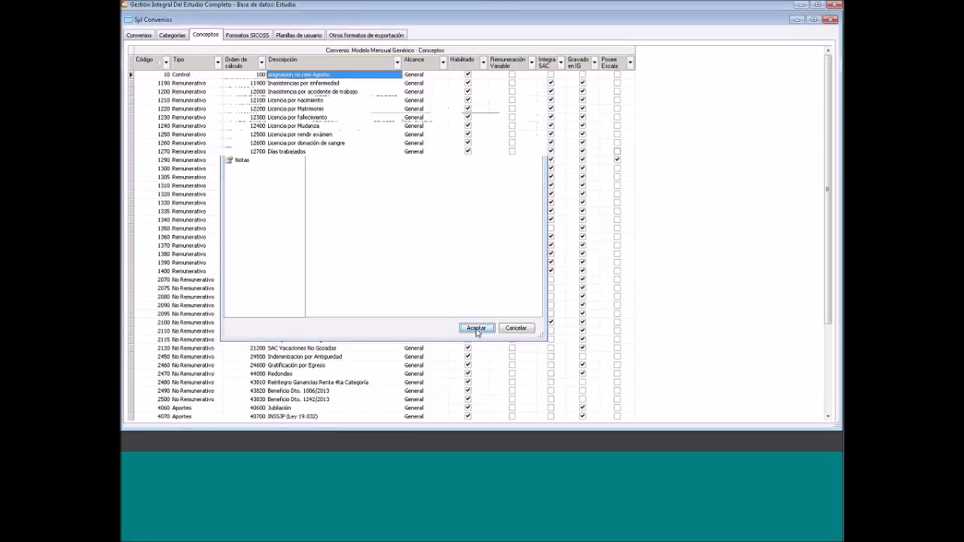
# Duplicate the control concept "asignacion no rem Agosto" and change the copy's description to "asignacion no rem Septiembre"
pyautogui.rightClick(288, 78)
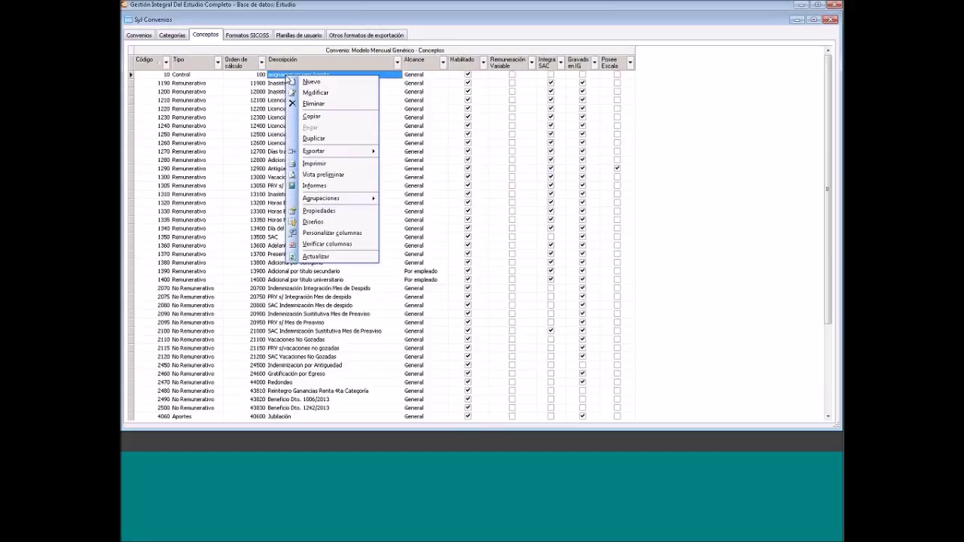
pyautogui.click(332, 140)
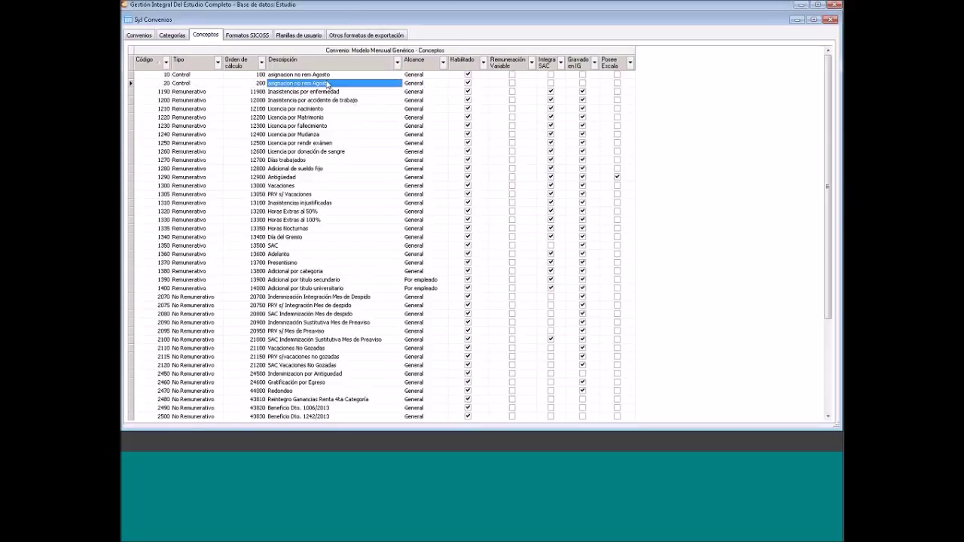
pyautogui.doubleClick(328, 84)
pyautogui.moveTo(418, 120); pyautogui.dragTo(447, 120)
pyautogui.write('Septiemp')
pyautogui.write('e')
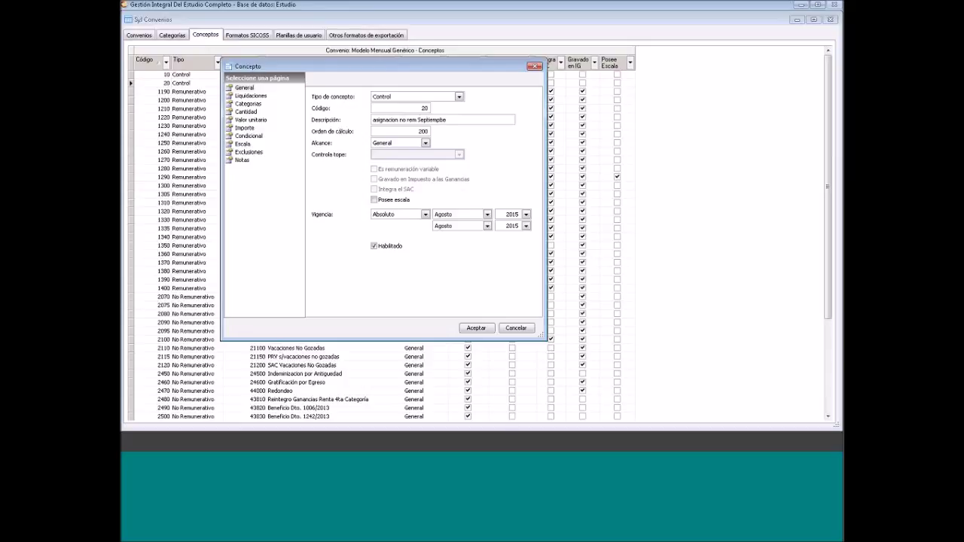
pyautogui.write('e')
# Set the duplicated concept's absolute validity to run from Septiembre to Septiembre 2015
pyautogui.click(474, 215)
pyautogui.click(458, 247)
pyautogui.click(461, 226)
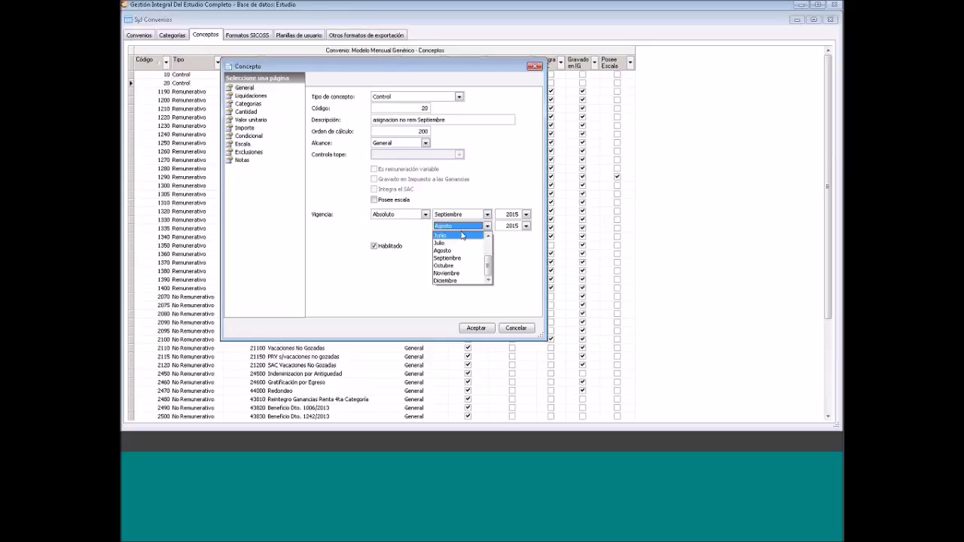
pyautogui.click(456, 258)
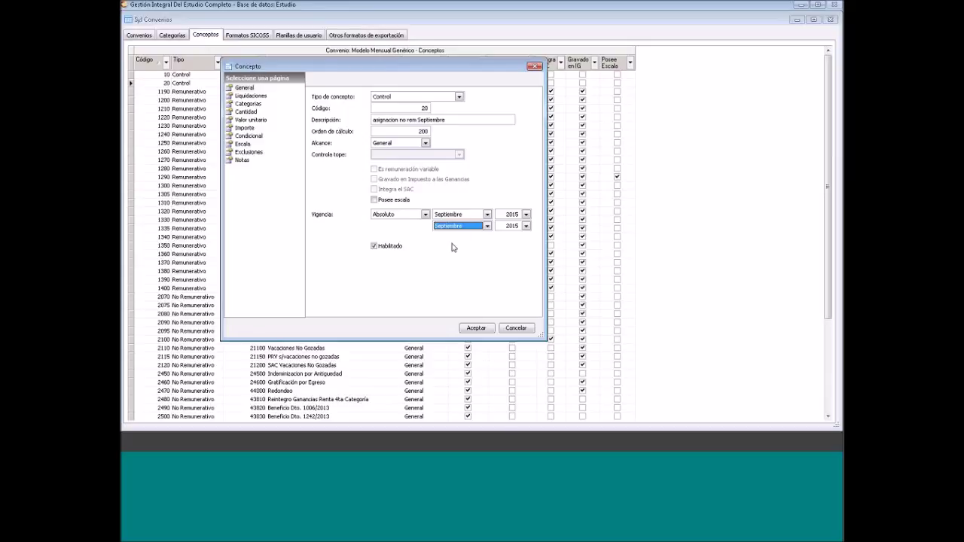
# Set the September concept's associated unit value to 1500, checking its quantity and amount settings
pyautogui.click(250, 96)
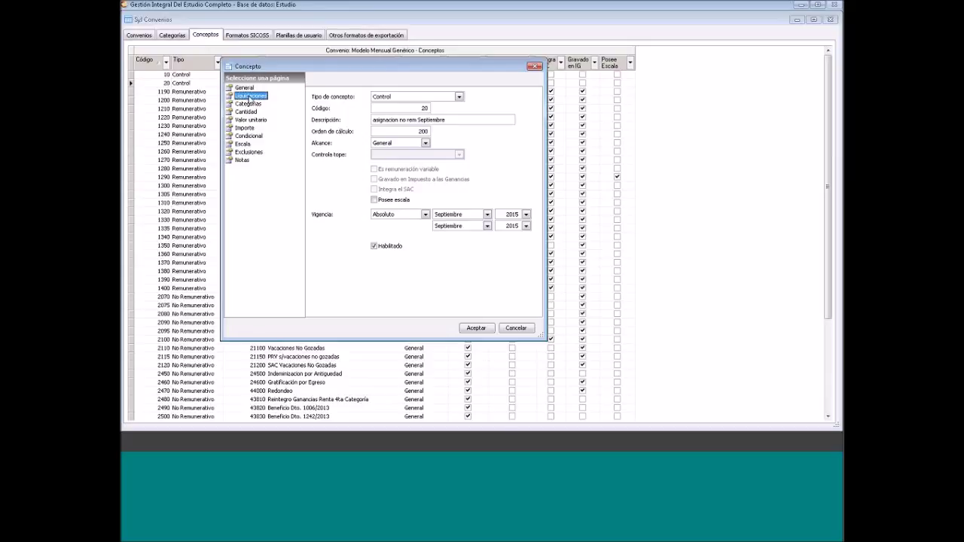
pyautogui.click(247, 112)
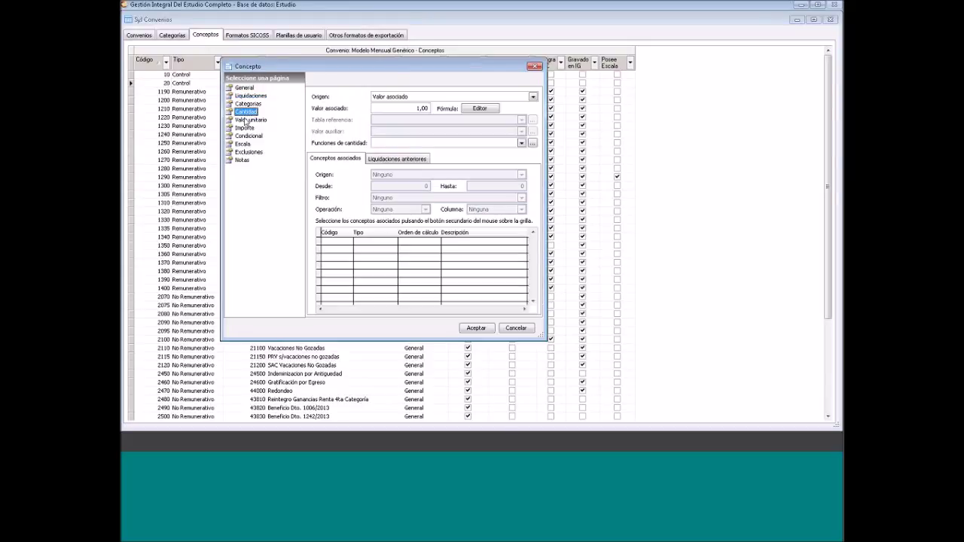
pyautogui.click(246, 119)
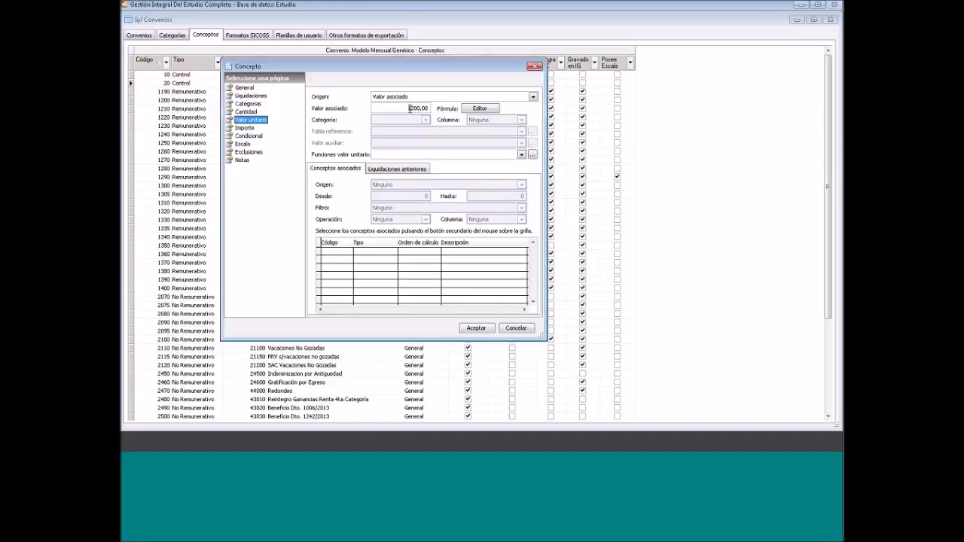
pyautogui.doubleClick(410, 108)
pyautogui.write('1500')
pyautogui.click(245, 128)
pyautogui.click(255, 122)
# Recheck the September concept's validity and unit value, and accept the concept
pyautogui.click(244, 87)
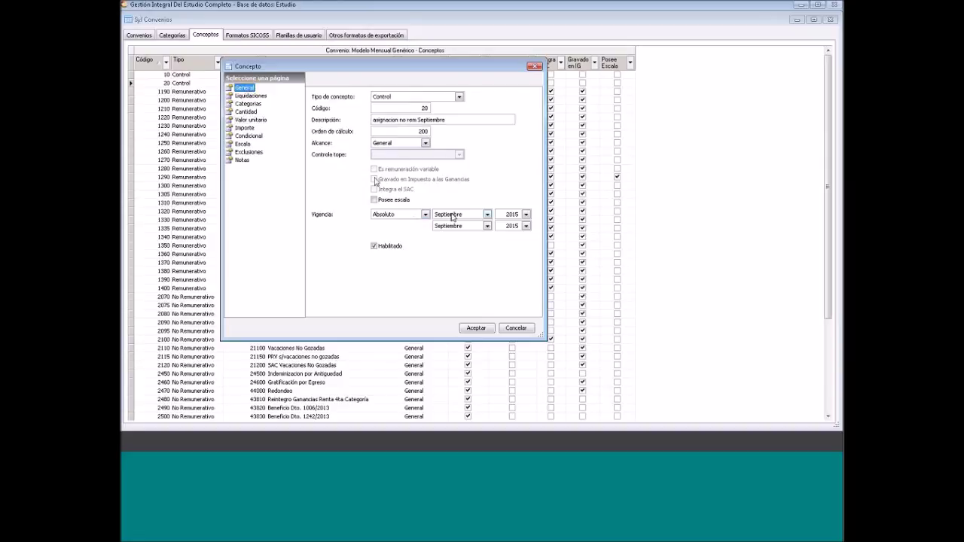
pyautogui.press('Down')
pyautogui.press('Down')
pyautogui.press('Down')
pyautogui.press('Down')
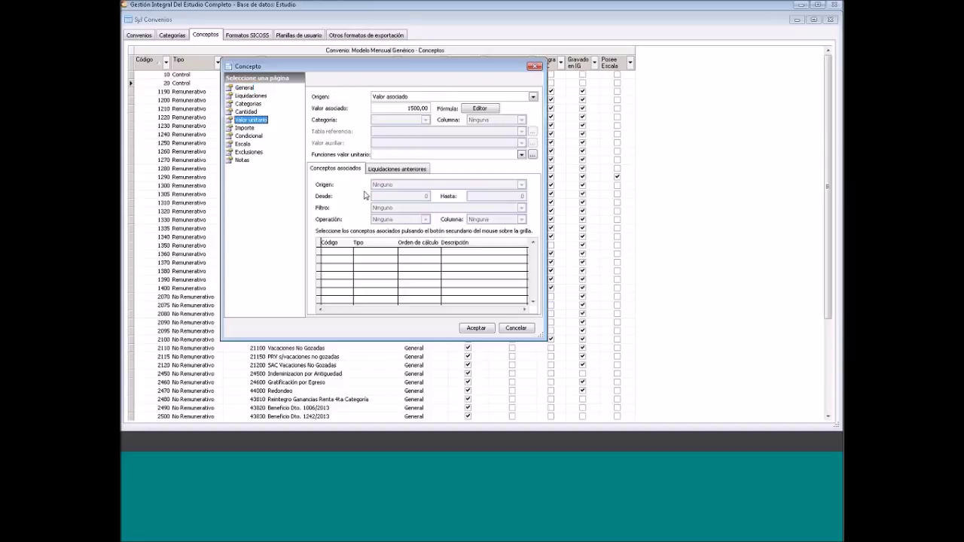
pyautogui.click(476, 328)
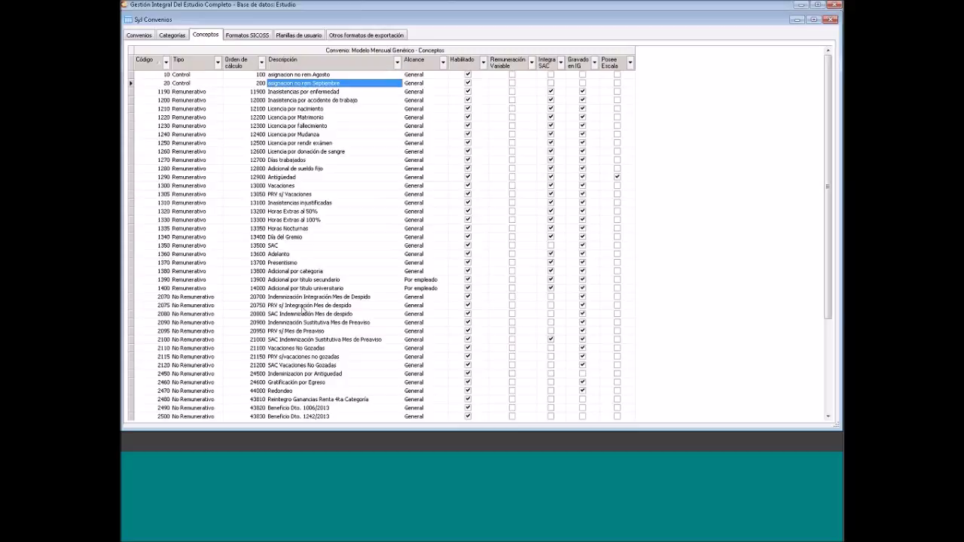
# Create a new concept with the description "Asignacion No remunerativa 2015"
pyautogui.rightClick(302, 309)
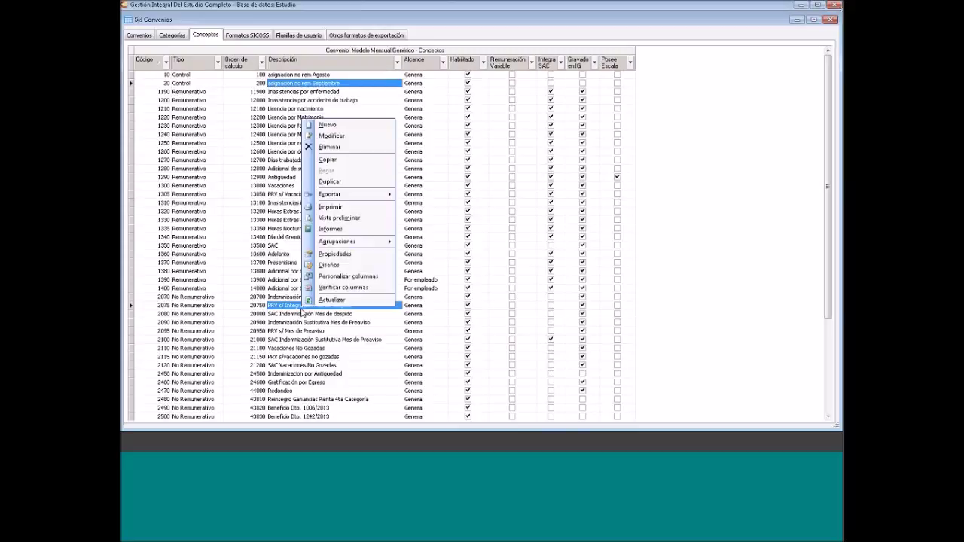
pyautogui.click(341, 126)
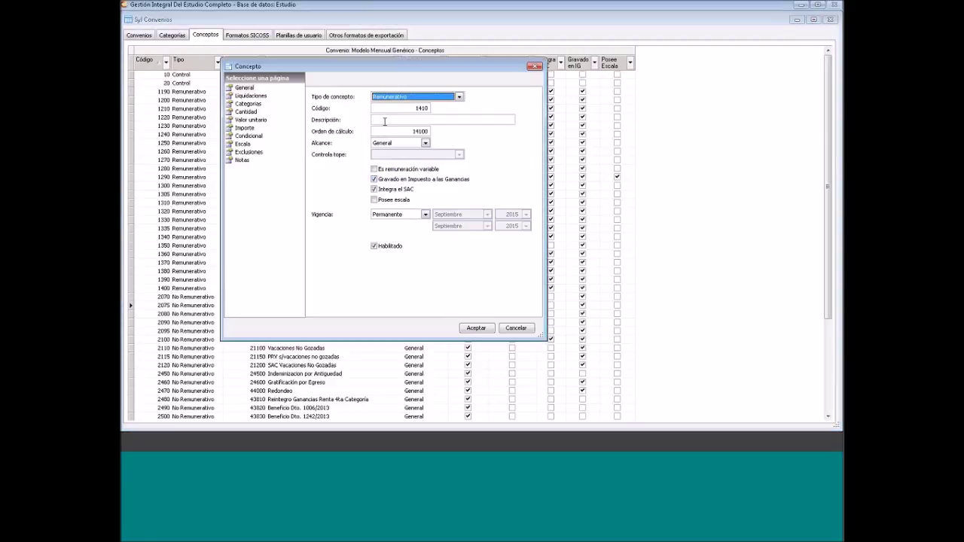
pyautogui.click(385, 121)
pyautogui.write('Ad')
pyautogui.write('igna')
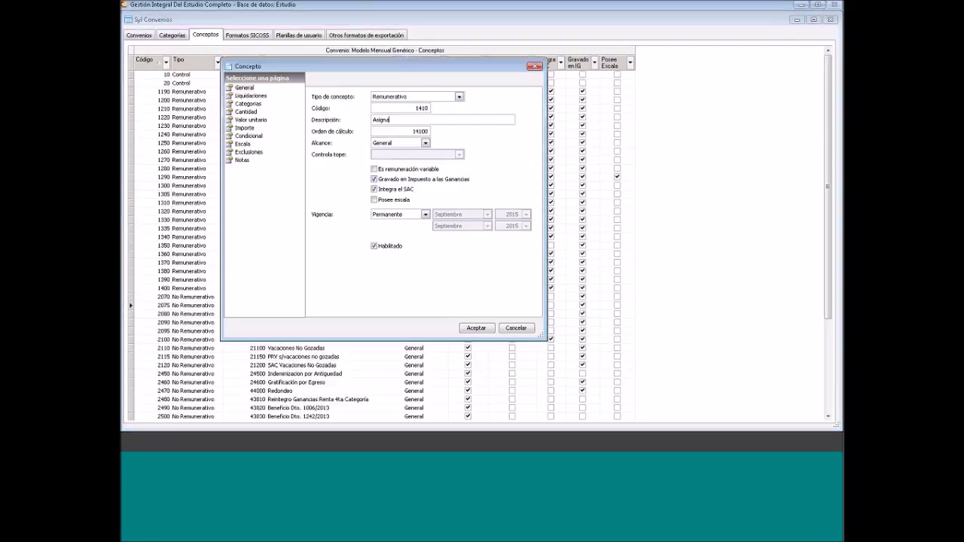
pyautogui.write('cion No remunerativa 2015')
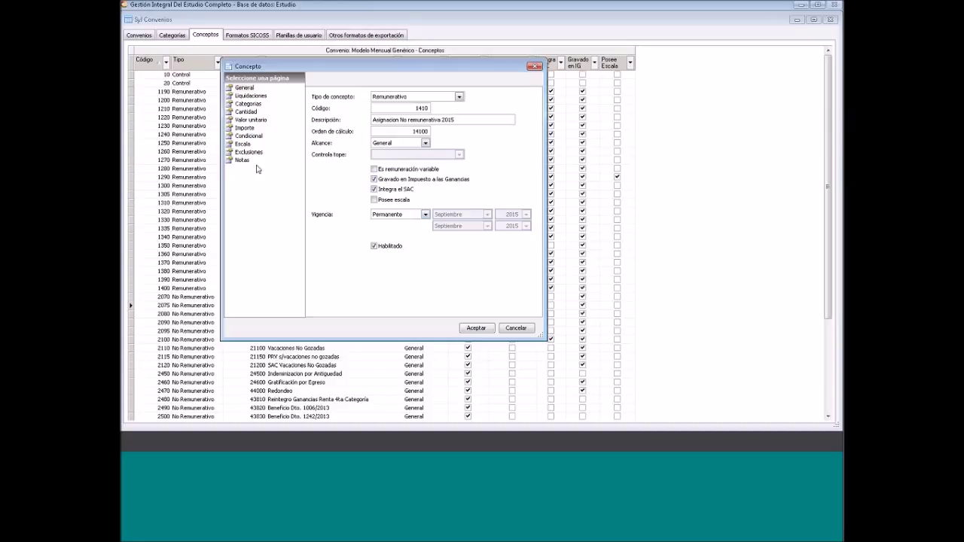
# Set the new concept's type to No Remunerativo
pyautogui.click(249, 95)
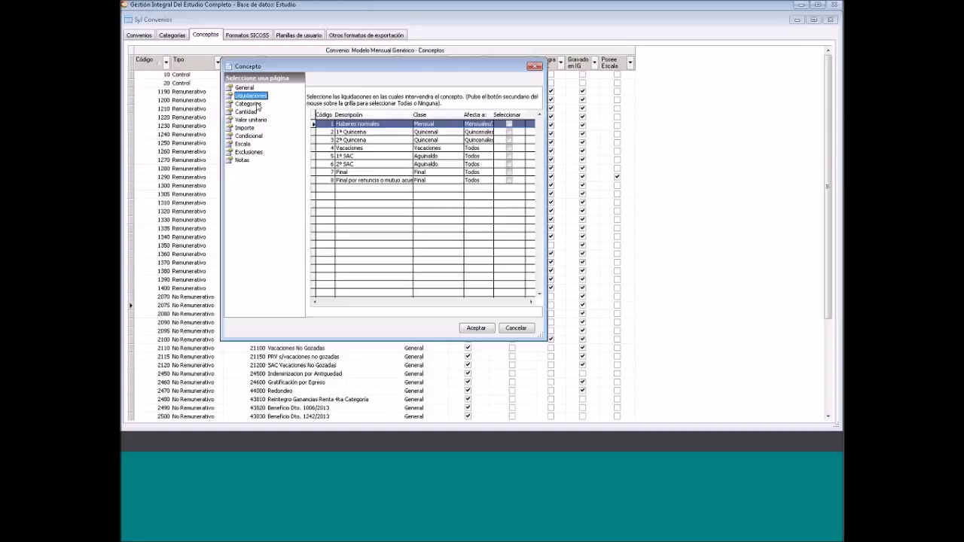
pyautogui.click(244, 87)
pyautogui.click(414, 97)
pyautogui.click(398, 136)
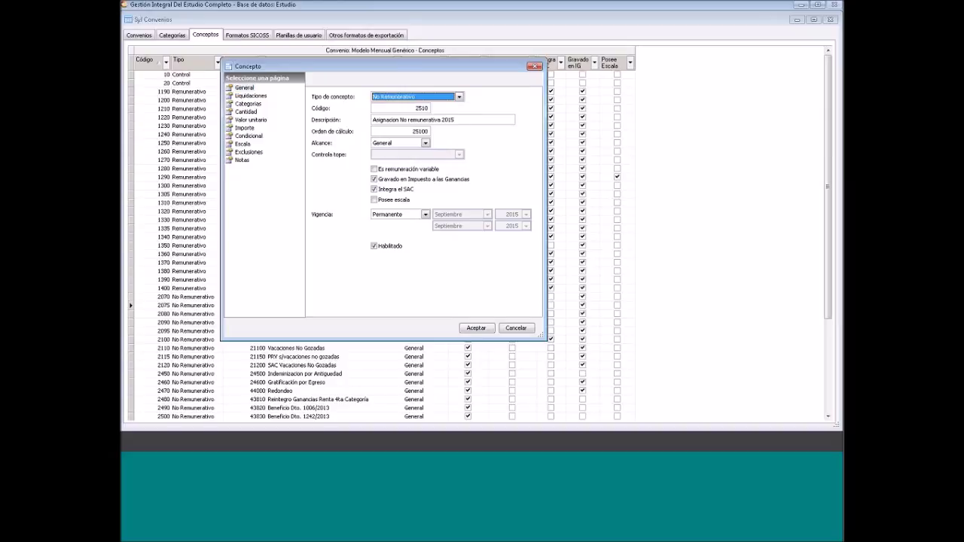
# Apply the concept to the Haberes normales, Final and Final por renuncia settlements
pyautogui.click(247, 95)
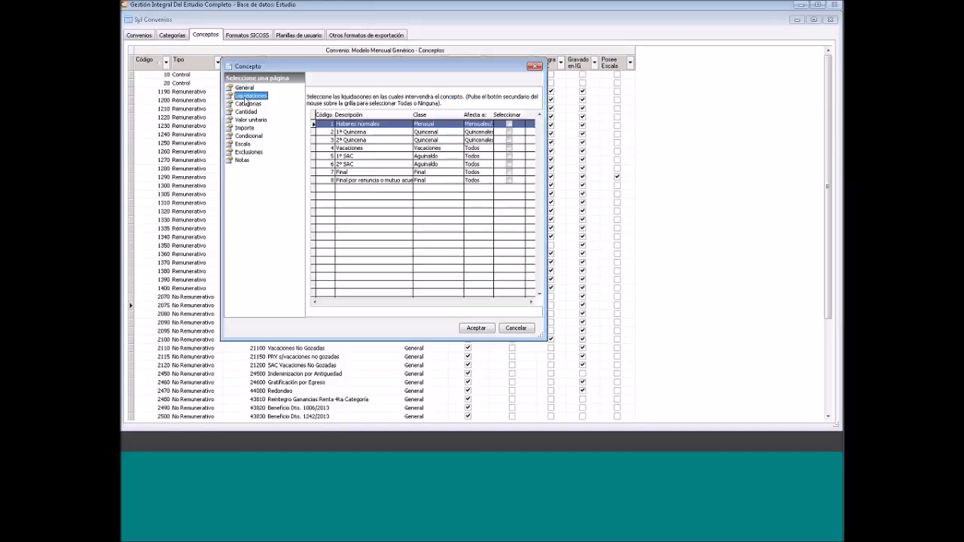
pyautogui.click(509, 124)
pyautogui.click(509, 124)
pyautogui.click(509, 172)
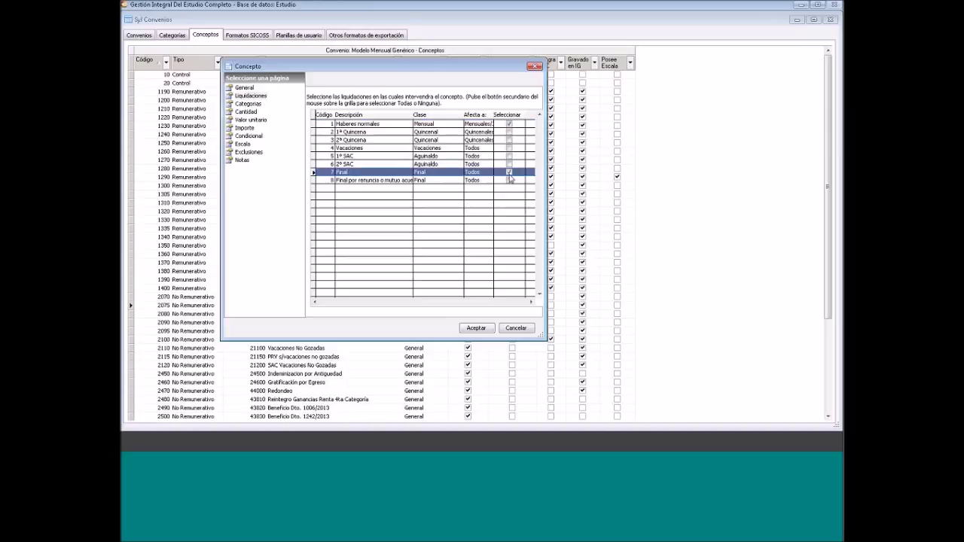
pyautogui.click(509, 181)
pyautogui.click(509, 181)
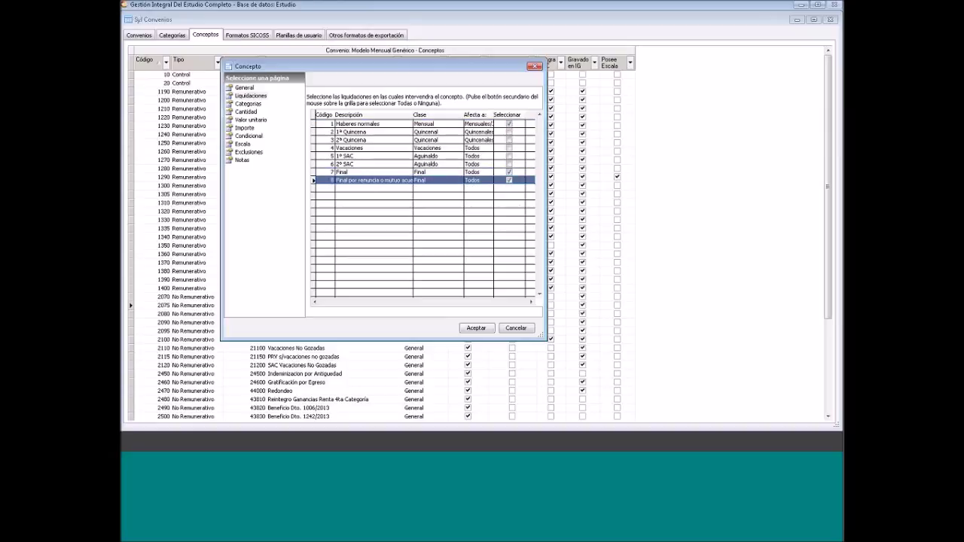
# Check the concept's categories and set its associated quantity value to 1
pyautogui.click(251, 104)
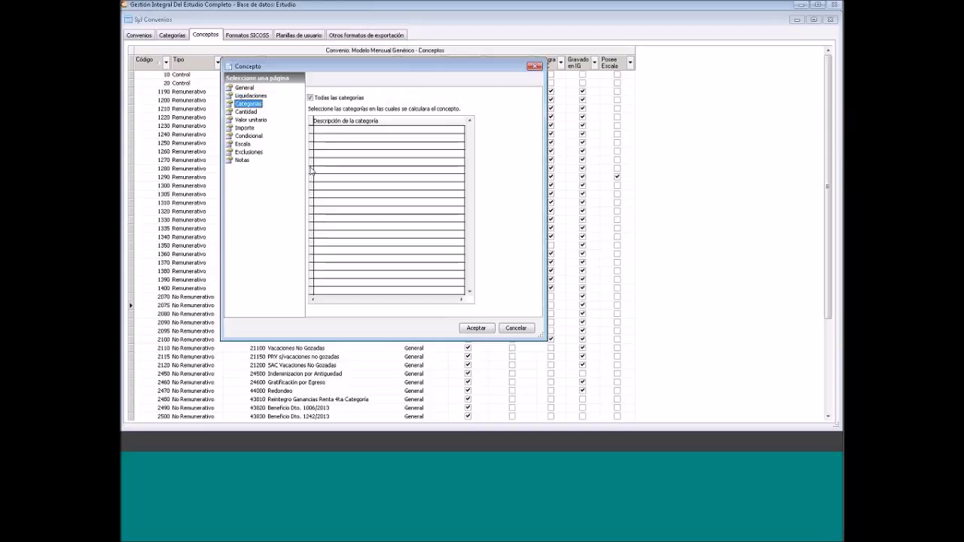
pyautogui.click(246, 111)
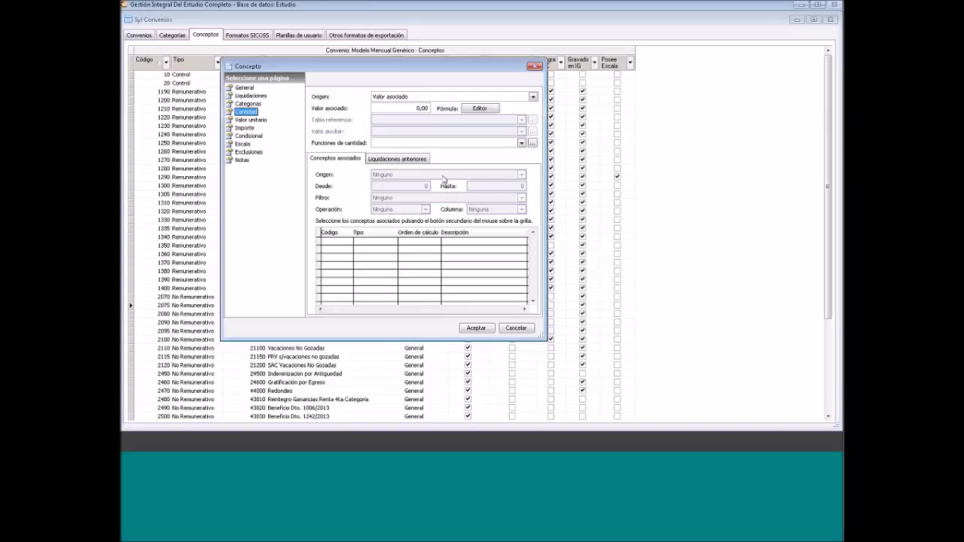
pyautogui.click(420, 109)
pyautogui.write('1')
pyautogui.press('Tab')
pyautogui.click(252, 121)
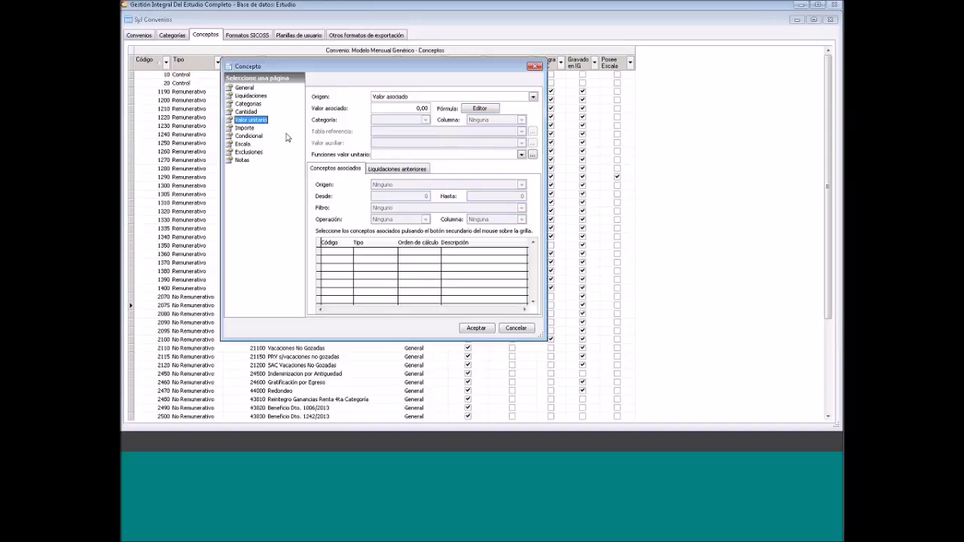
pyautogui.click(249, 111)
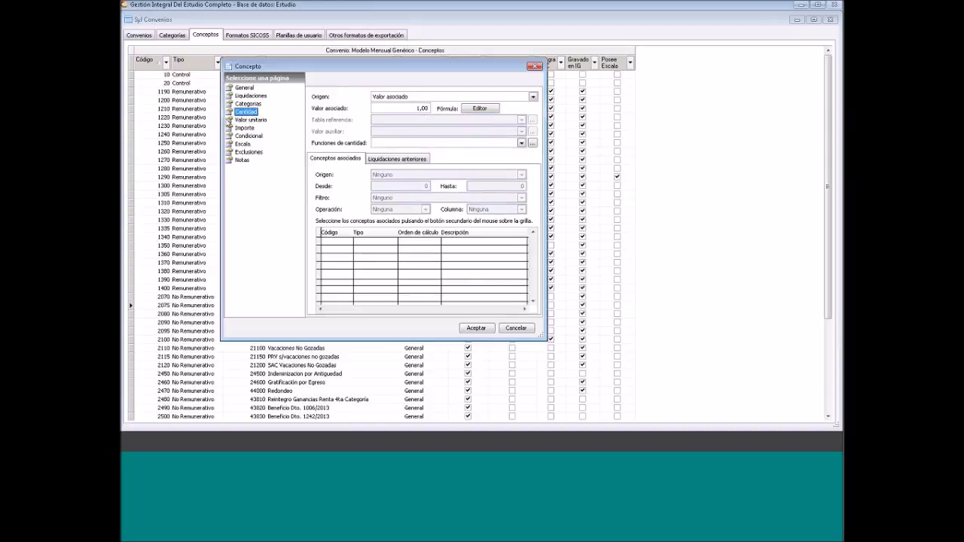
# Set the concept's unit value to come from associated concepts, using a concept selection with the Suma operation on the Importe column
pyautogui.click(252, 120)
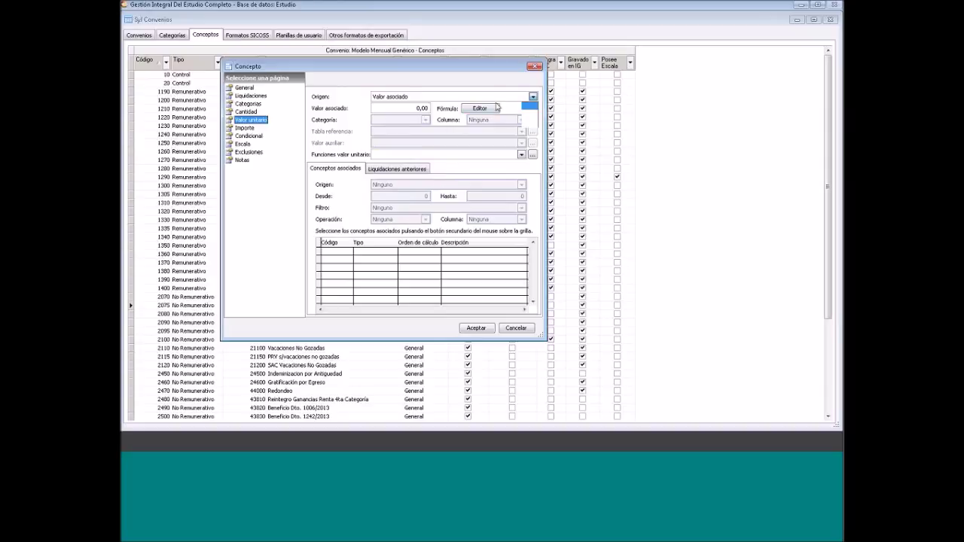
pyautogui.click(533, 96)
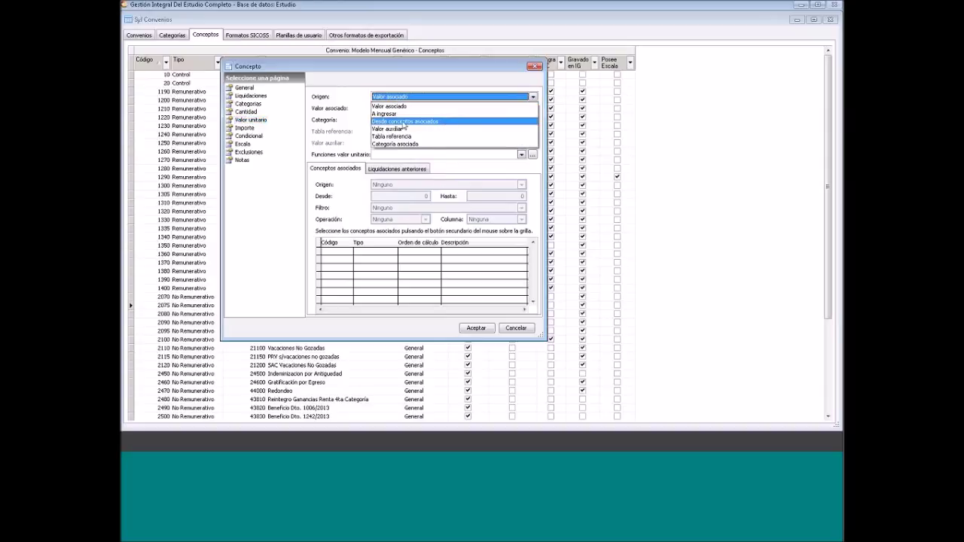
pyautogui.click(405, 121)
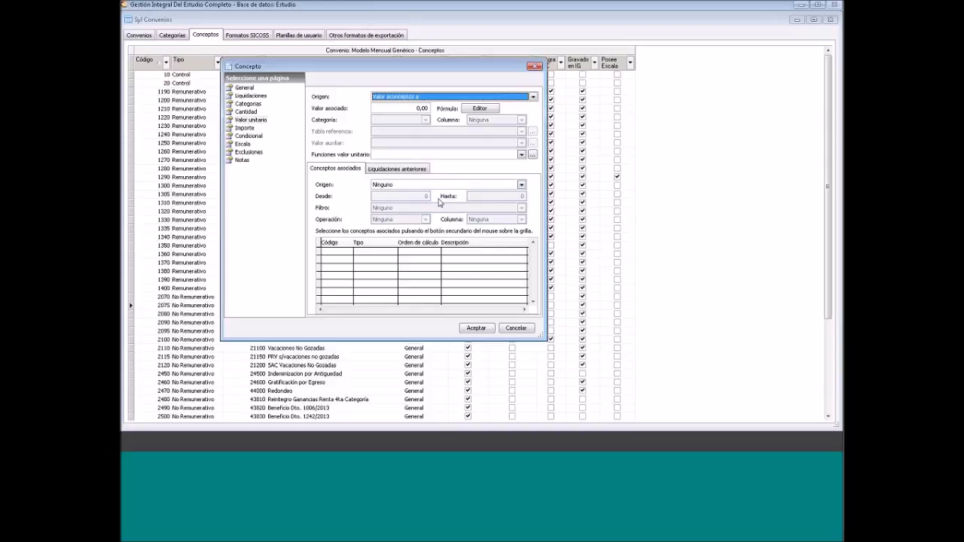
pyautogui.click(420, 187)
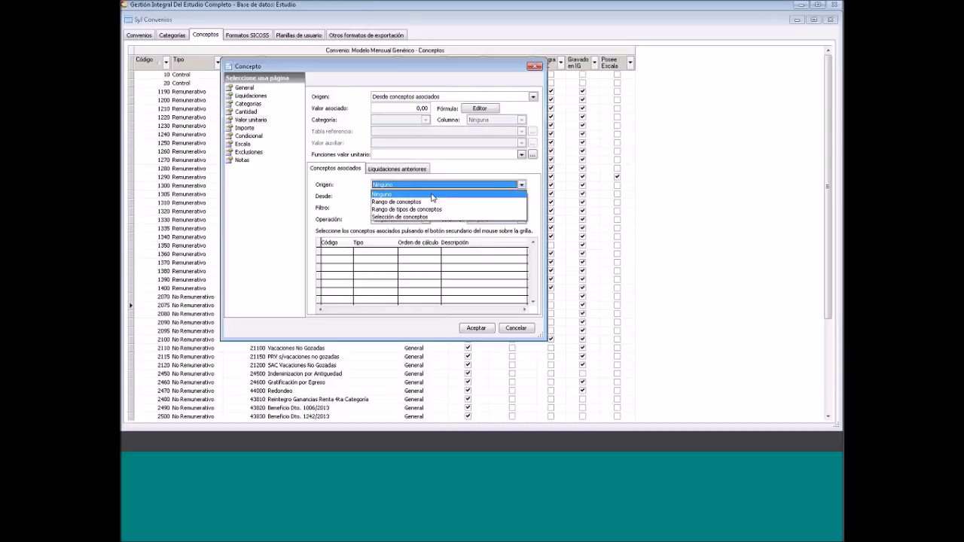
pyautogui.click(419, 218)
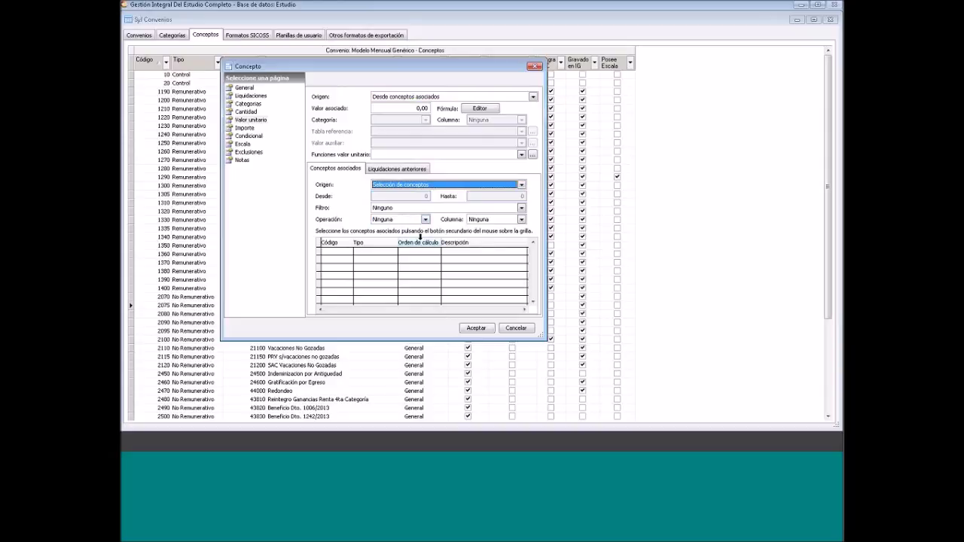
pyautogui.click(426, 219)
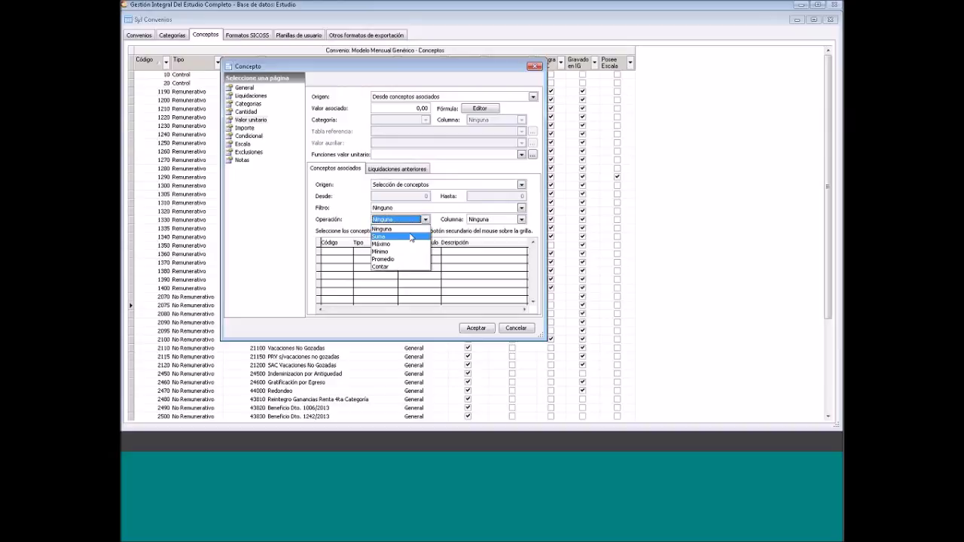
pyautogui.click(406, 236)
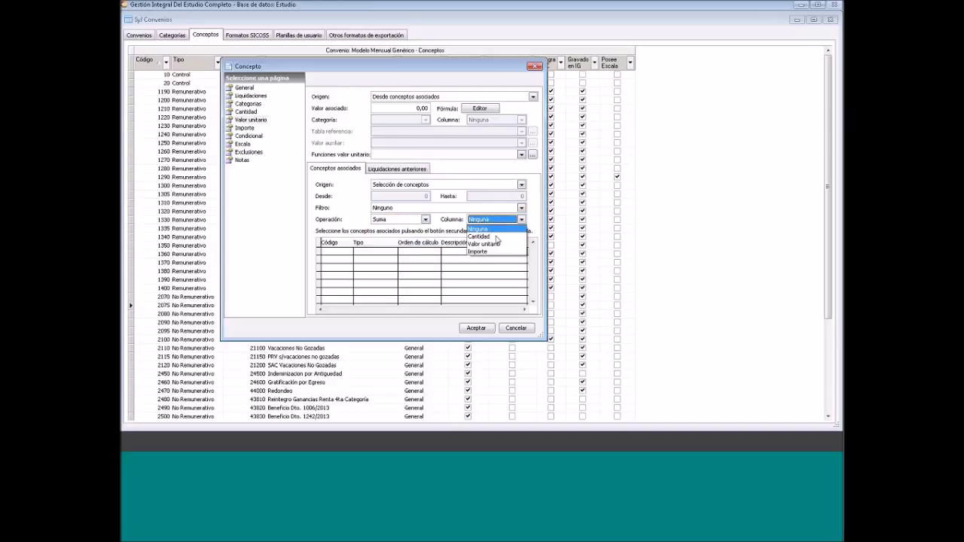
pyautogui.click(479, 251)
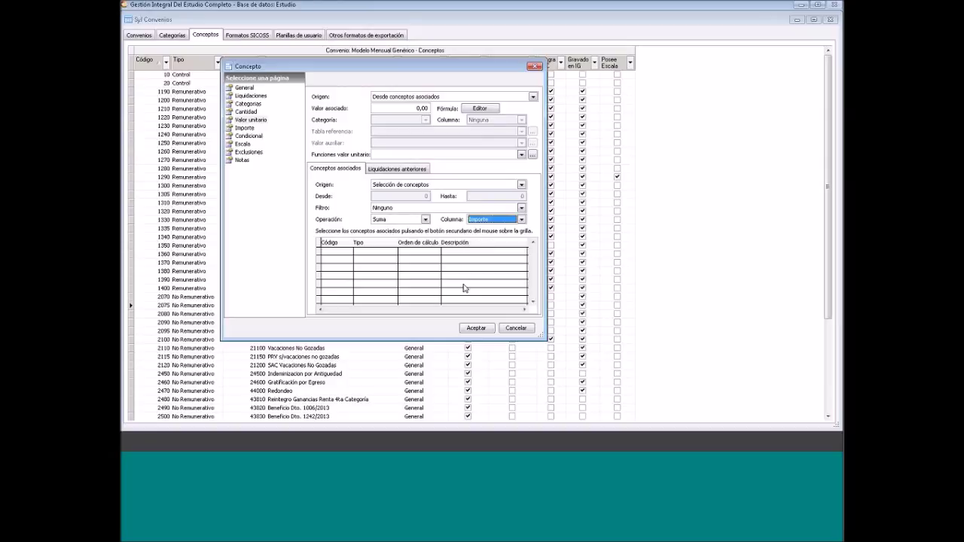
# Associate control concepts 10 (asignacion no rem Agosto) and 20 (asignacion no rem Septiembre) with the unit value and review both rows
pyautogui.rightClick(408, 262)
pyautogui.click(420, 263)
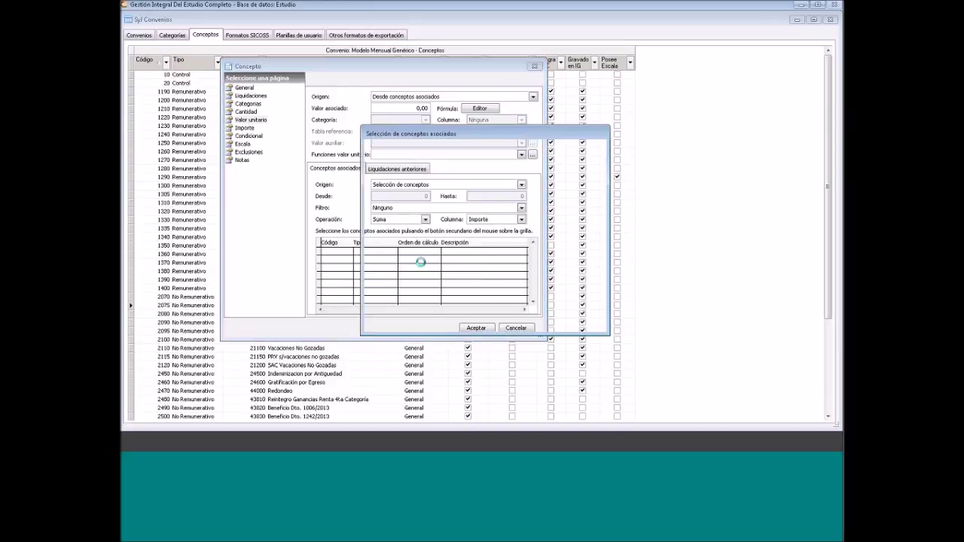
pyautogui.click(490, 172)
pyautogui.keyDown('ctrl'); pyautogui.click(494, 165); pyautogui.keyUp('ctrl')
pyautogui.click(538, 320)
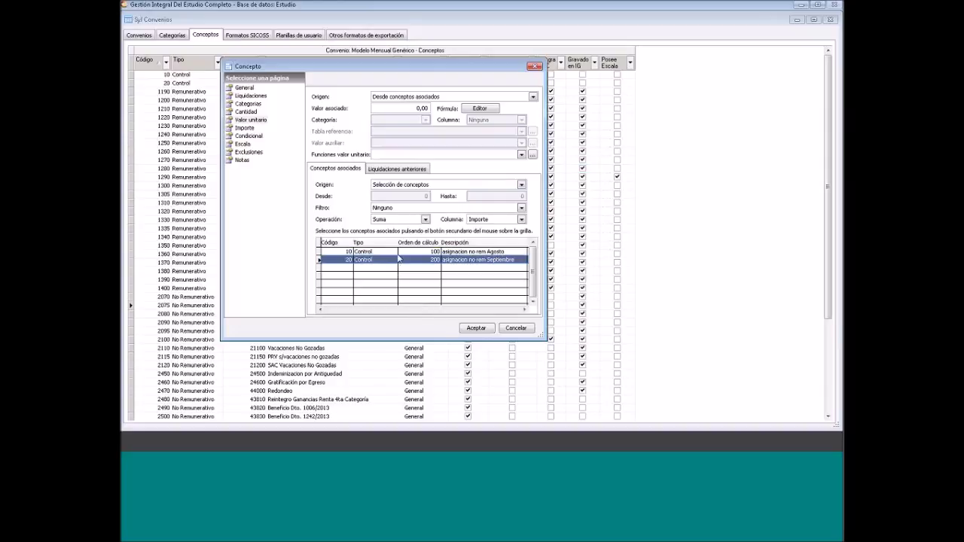
pyautogui.click(399, 252)
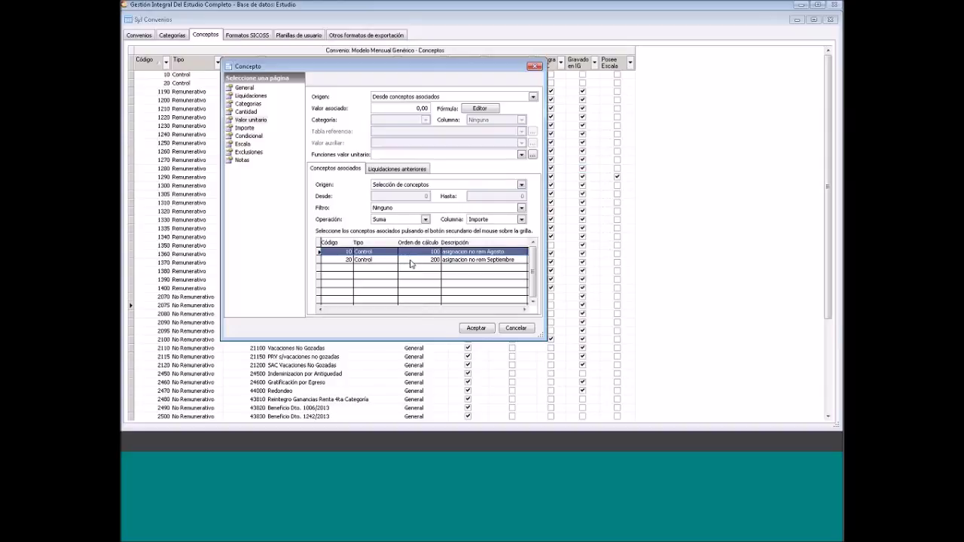
pyautogui.click(409, 260)
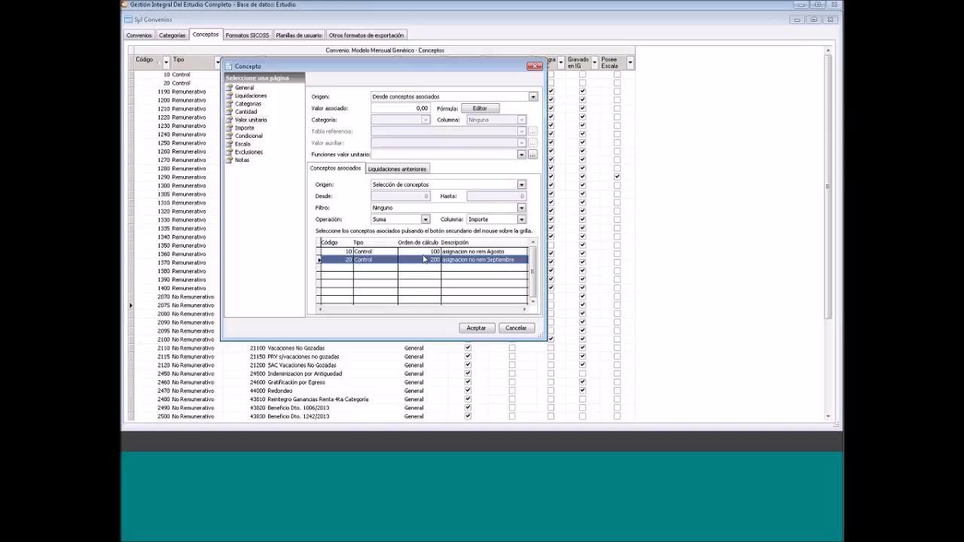
pyautogui.press('Up')
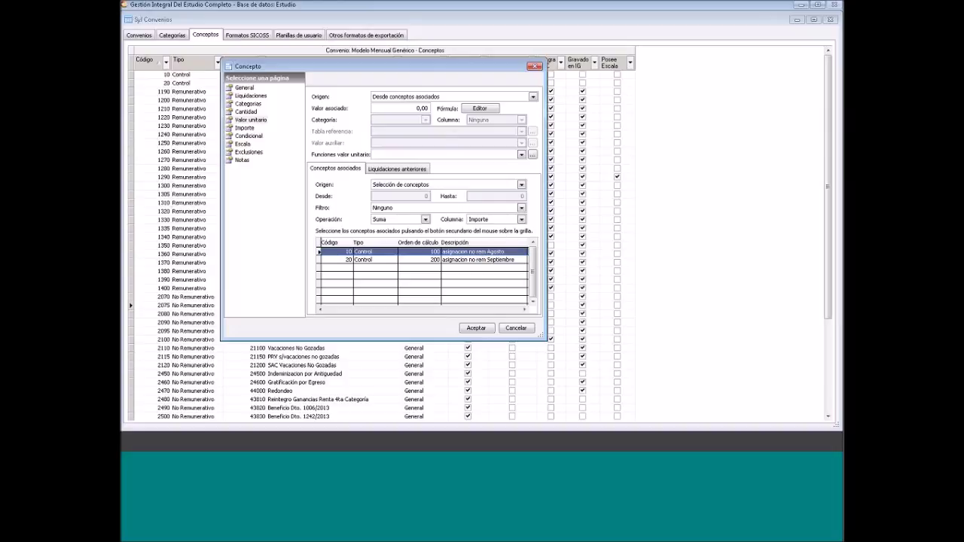
pyautogui.click(474, 261)
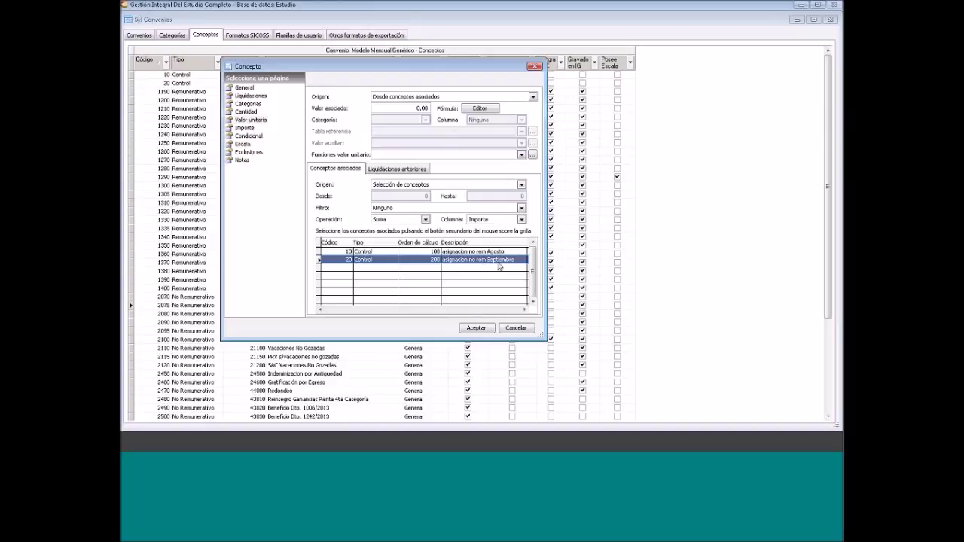
# Set the concept's amount origin to Operación with Cantidad * Valor Unitario and save the concept
pyautogui.click(248, 129)
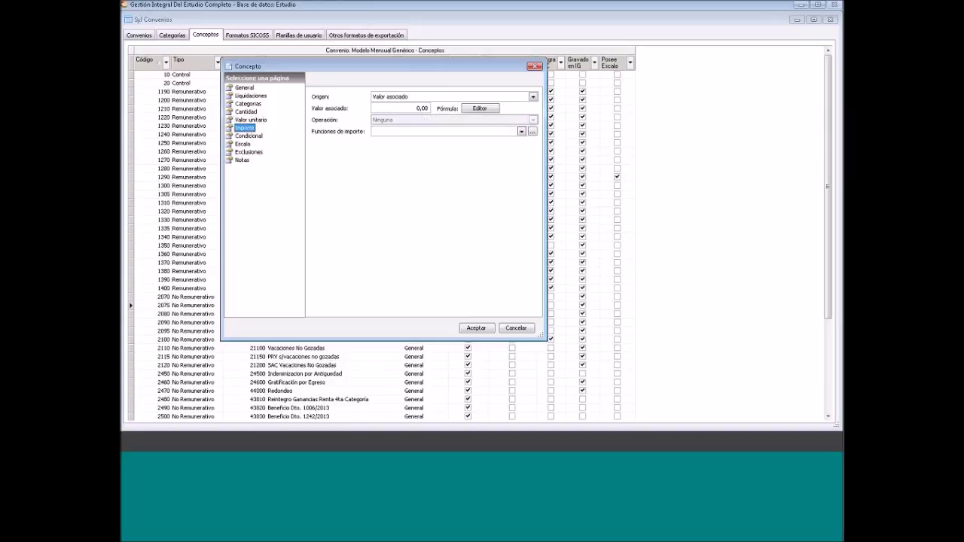
pyautogui.click(397, 97)
pyautogui.click(413, 123)
pyautogui.click(412, 120)
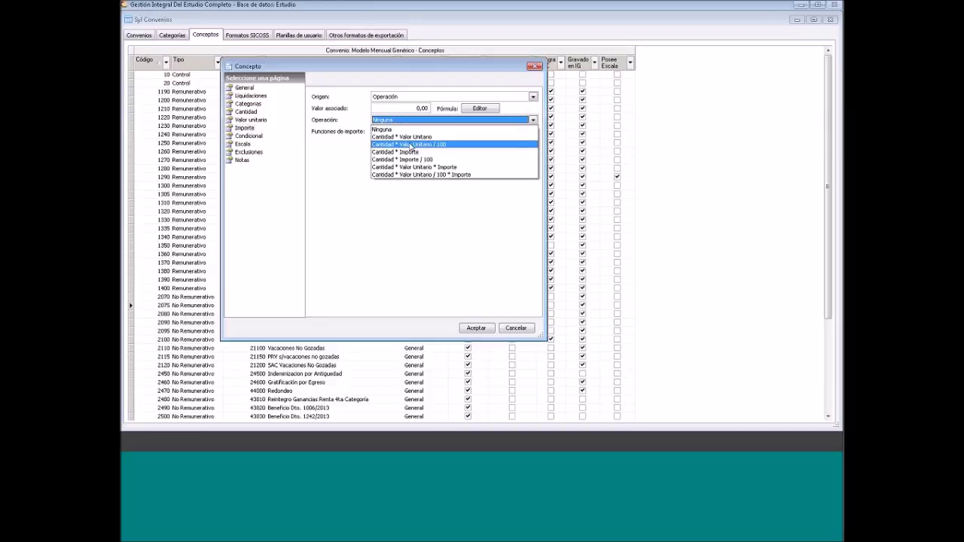
pyautogui.click(411, 138)
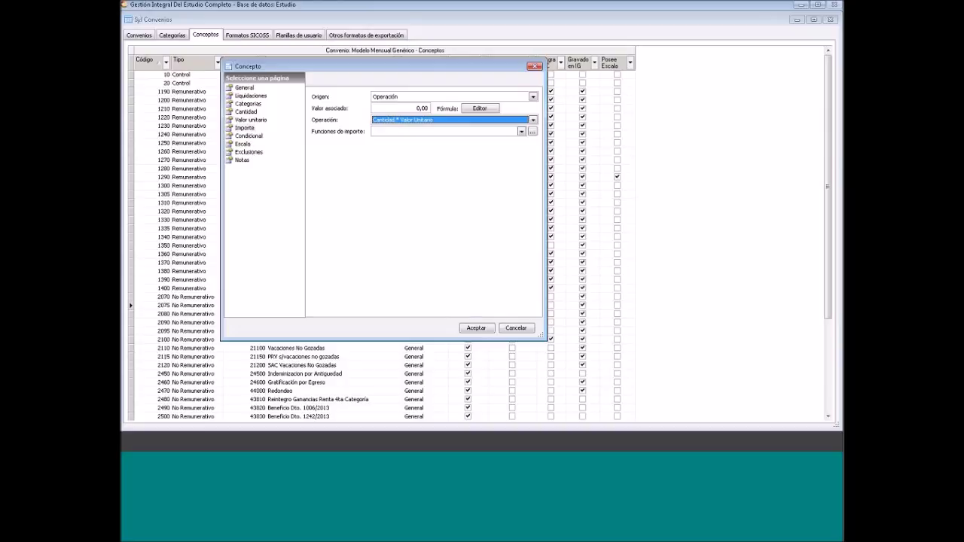
pyautogui.click(482, 329)
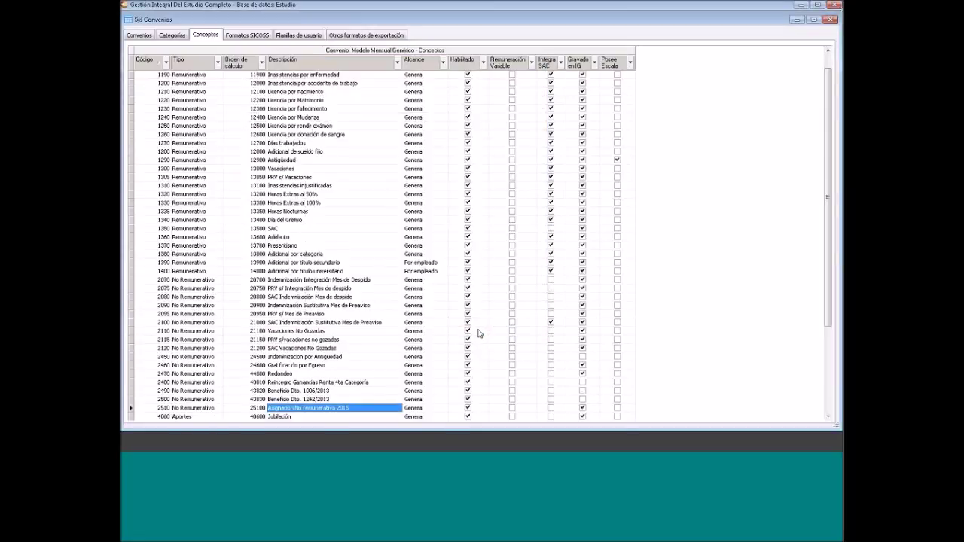
# Open the Presentismo concept for editing and check how its unit value is built from associated concepts
pyautogui.scroll(-1, 380, 222)
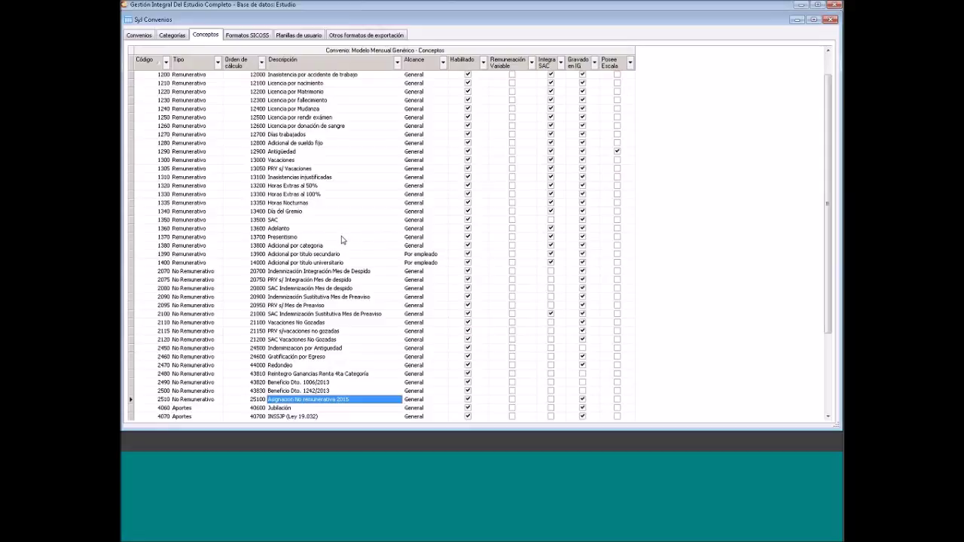
pyautogui.click(333, 238)
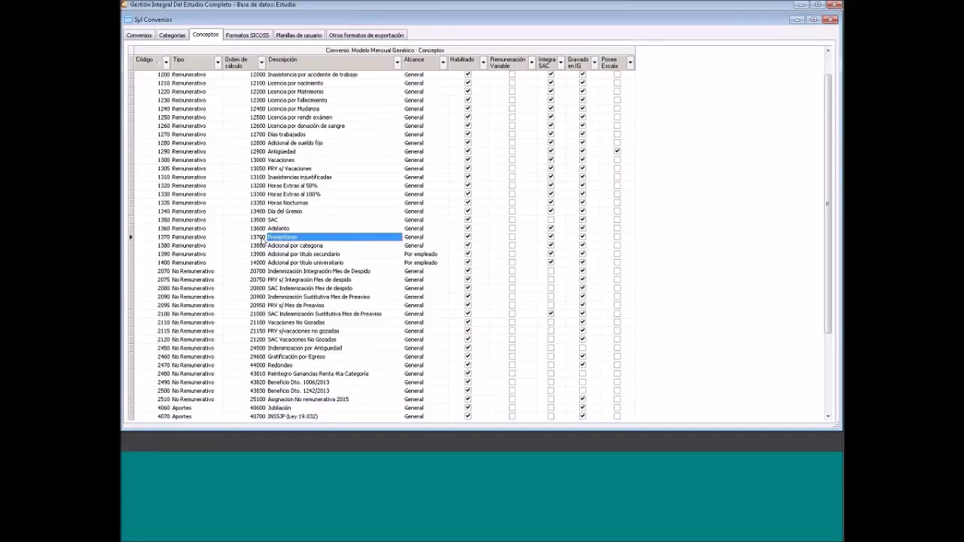
pyautogui.rightClick(284, 238)
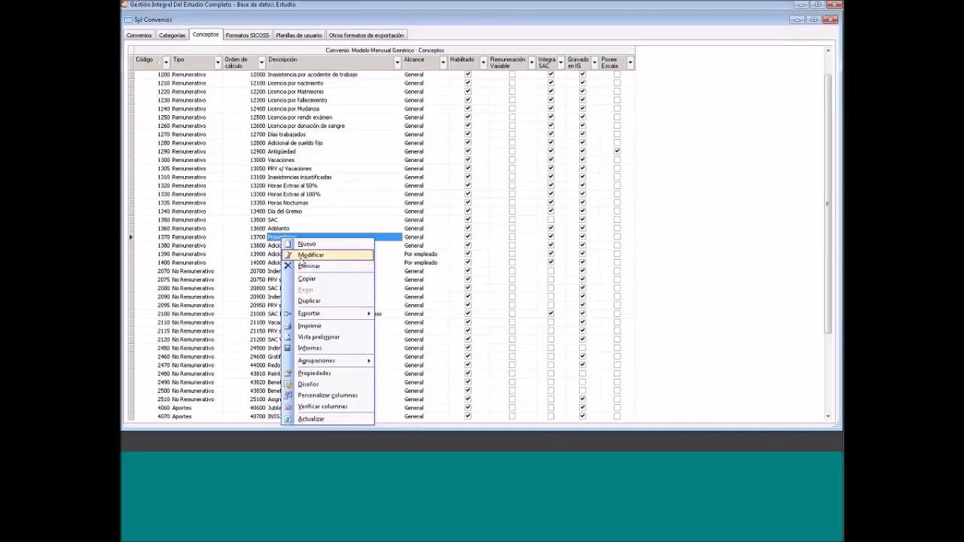
pyautogui.click(299, 256)
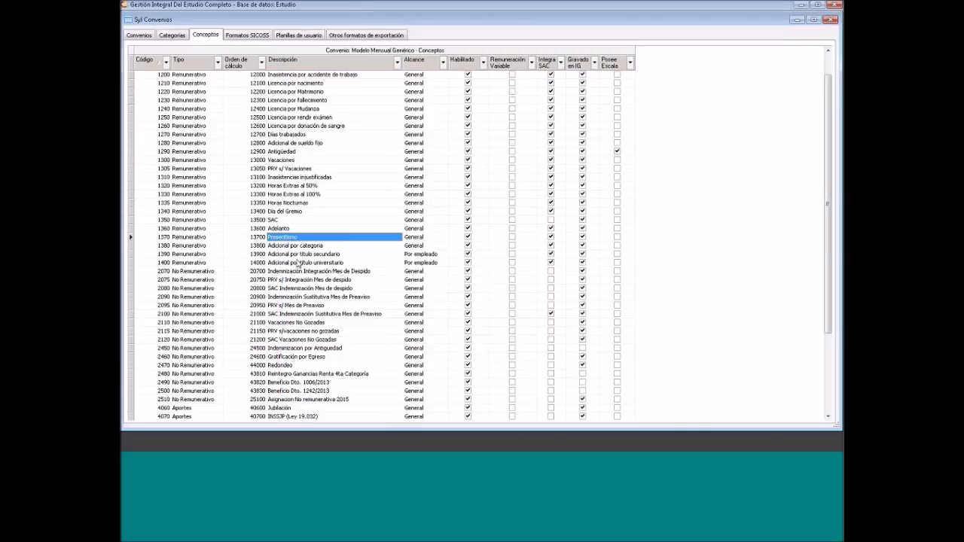
pyautogui.click(253, 122)
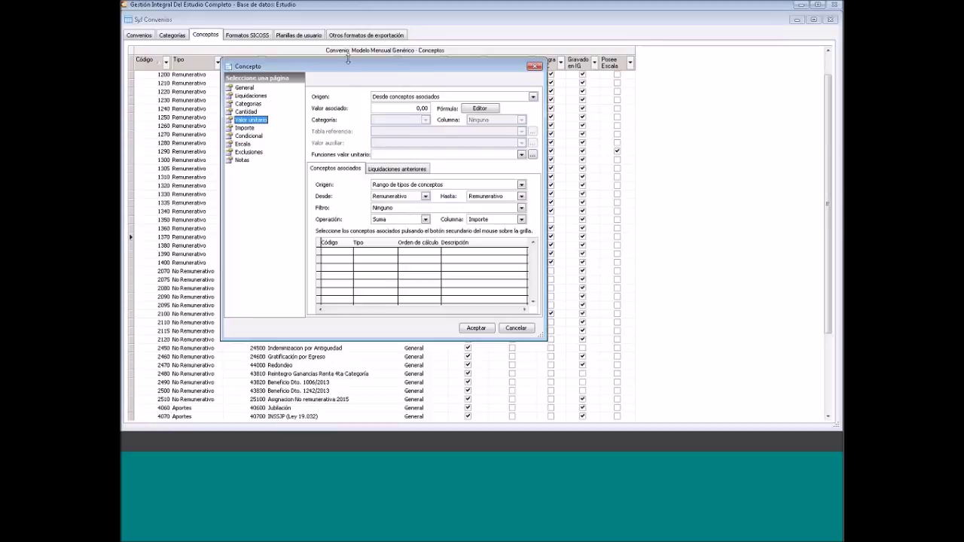
pyautogui.moveTo(420, 67); pyautogui.dragTo(500, 75)
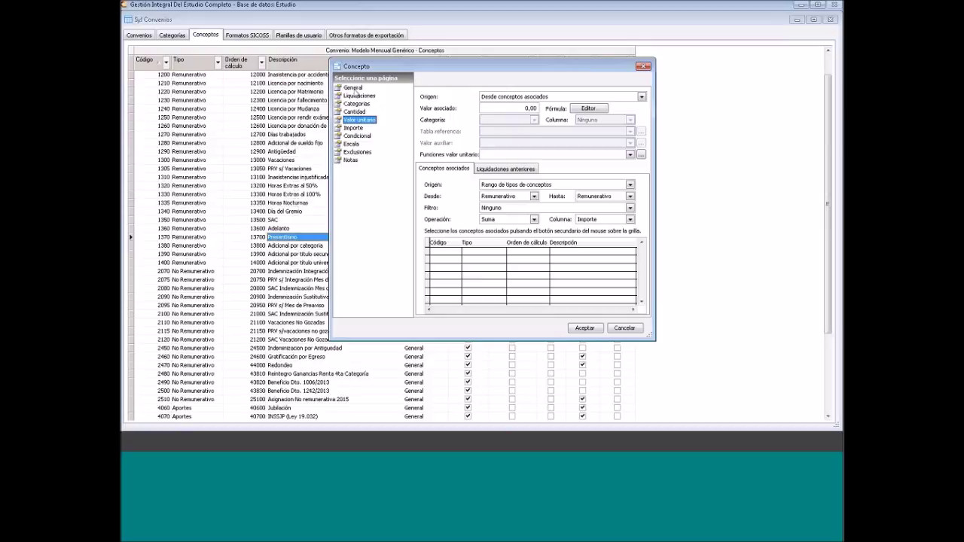
# Set the Presentismo concept's calculation order to 14100 and save it
pyautogui.click(353, 88)
pyautogui.doubleClick(535, 132)
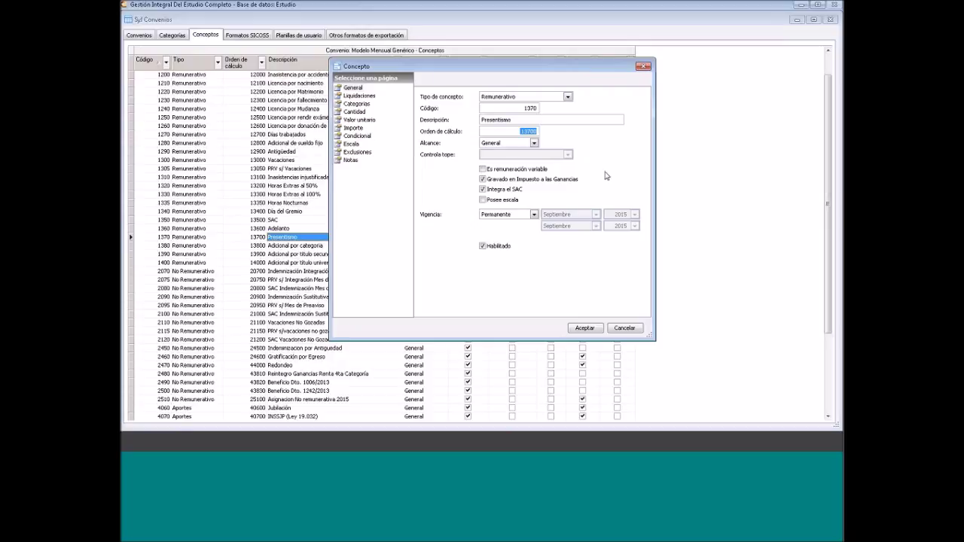
pyautogui.write('14100')
pyautogui.click(585, 329)
pyautogui.click(585, 329)
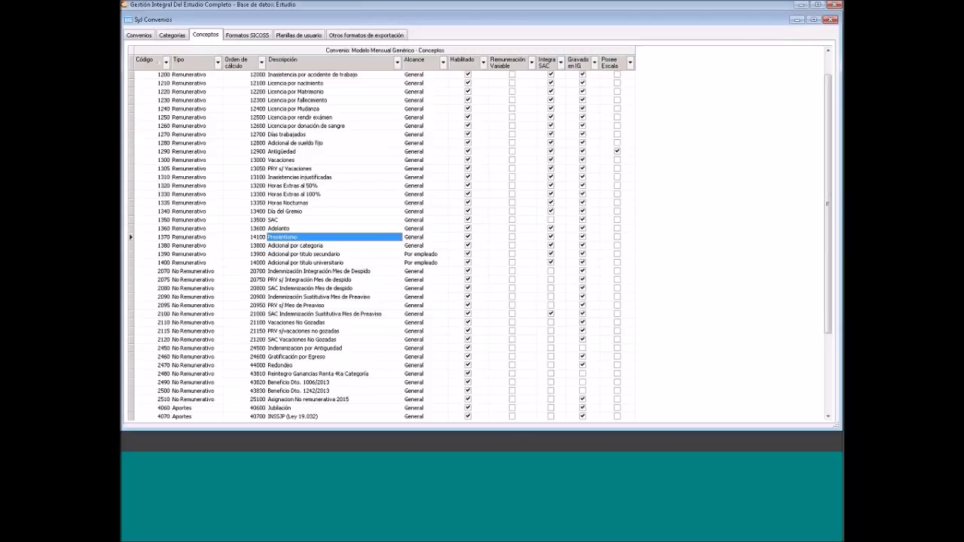
# Close the agreements and employees windows and save the 8 - 2015 Haberes normales settlement dated 31 August 2015
pyautogui.click(832, 21)
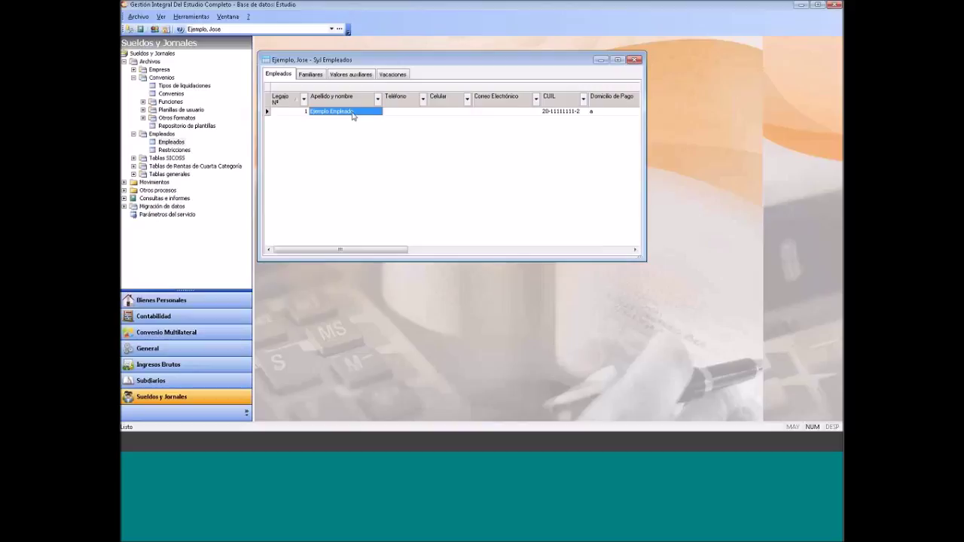
pyautogui.click(635, 60)
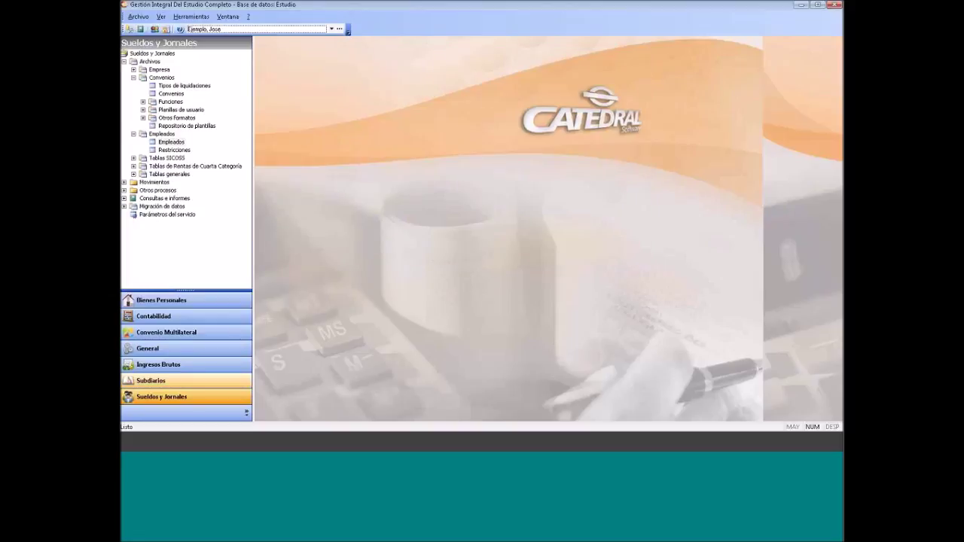
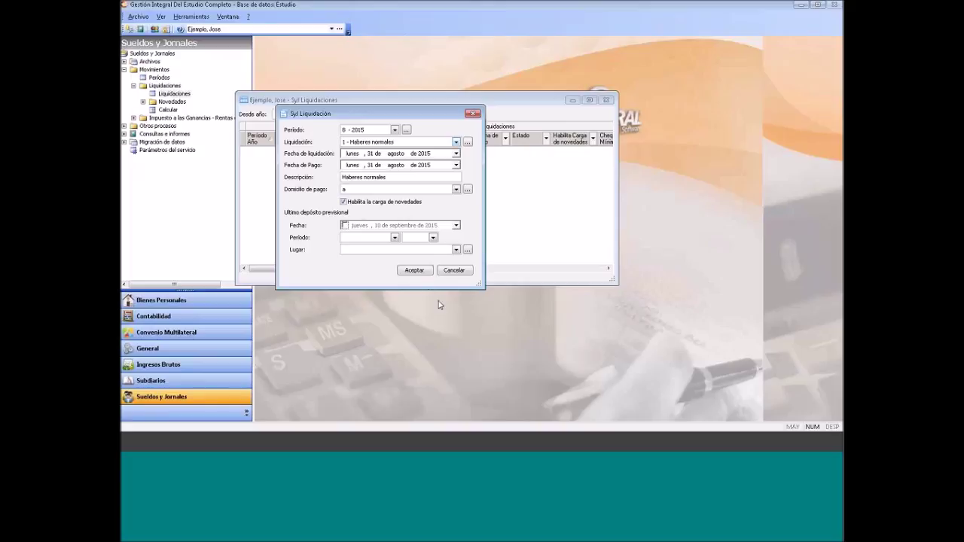
pyautogui.click(414, 270)
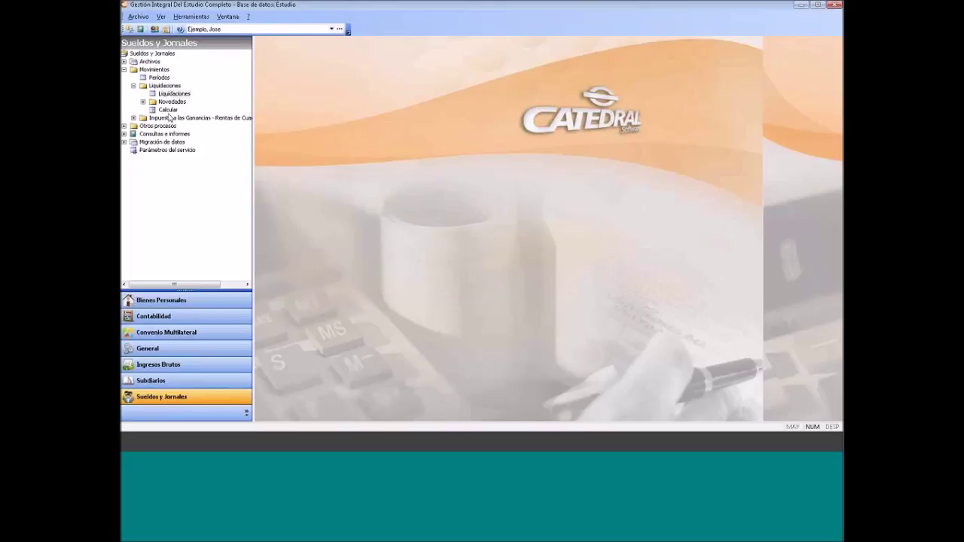
# Start calculating the 8 - 2015 Haberes normales settlement for visible employees and bring up the employee's Novedades
pyautogui.click(172, 112)
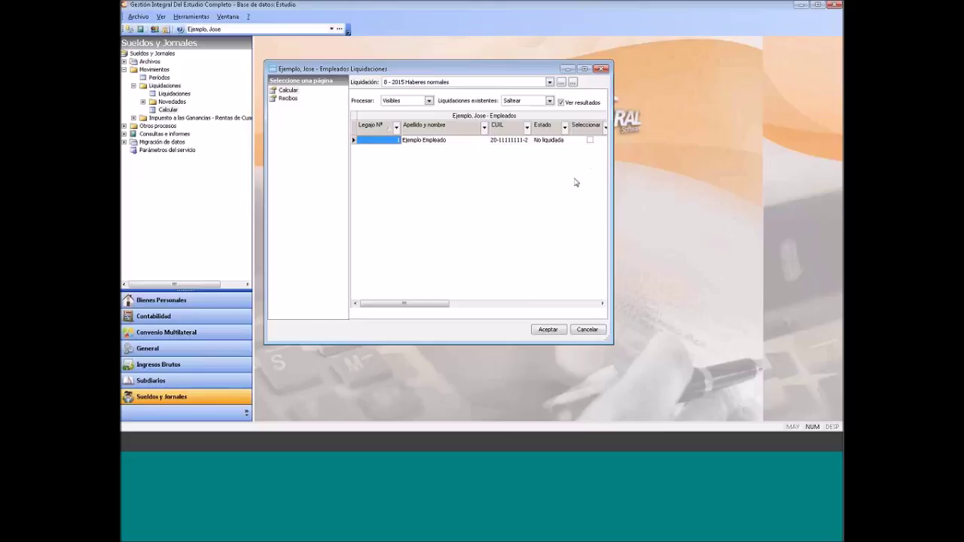
pyautogui.click(412, 85)
pyautogui.click(414, 89)
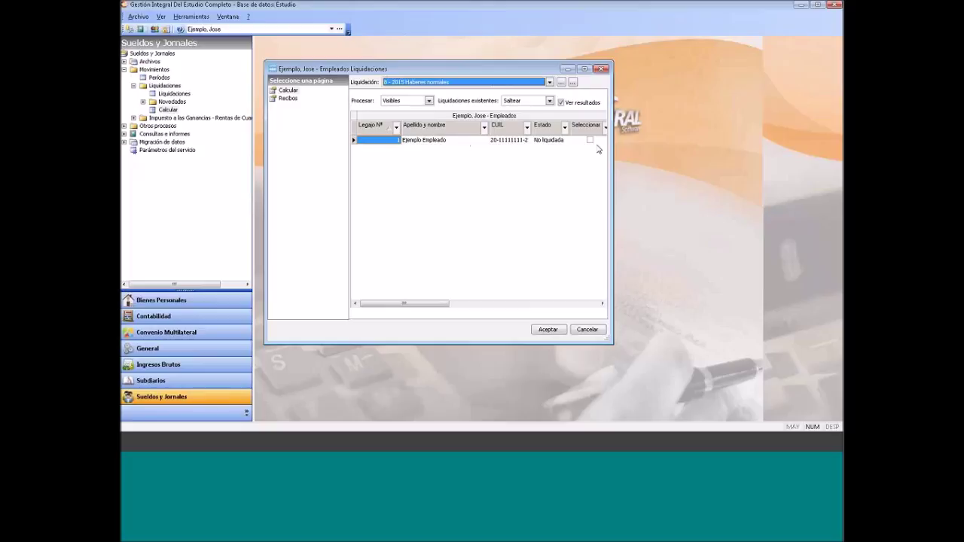
pyautogui.click(550, 331)
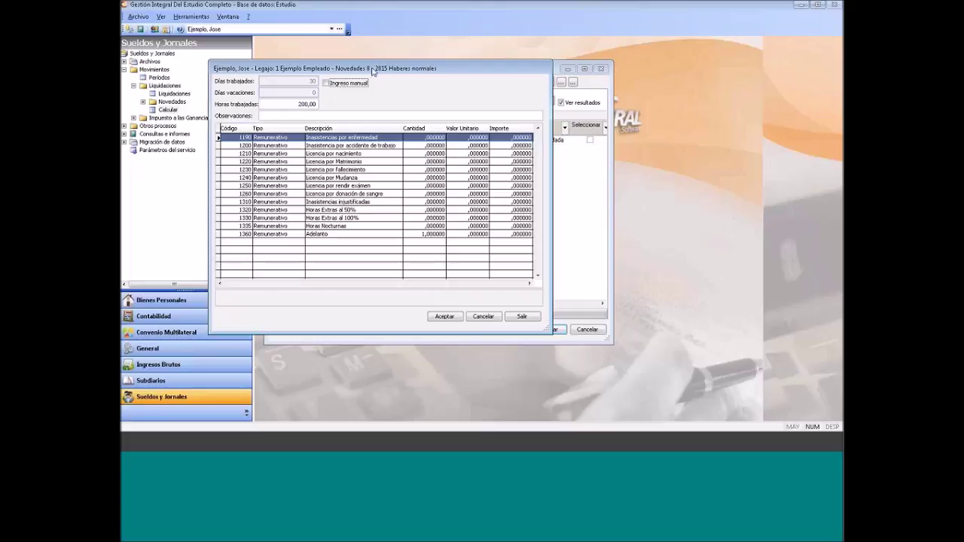
pyautogui.moveTo(371, 70); pyautogui.dragTo(414, 83)
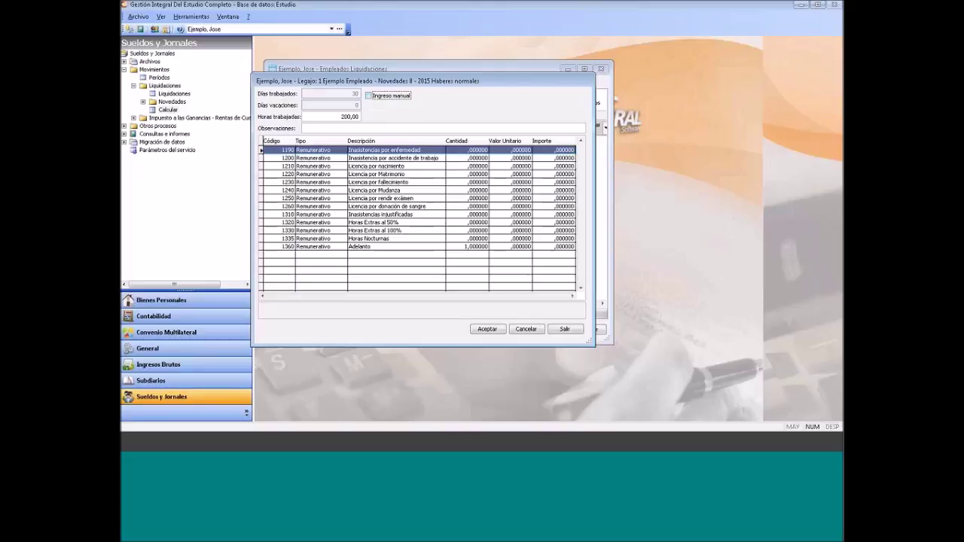
# Enable Ingreso manual, set the Adelanto unit value to 2000 and accept the Novedades to calculate the settlement
pyautogui.click(368, 96)
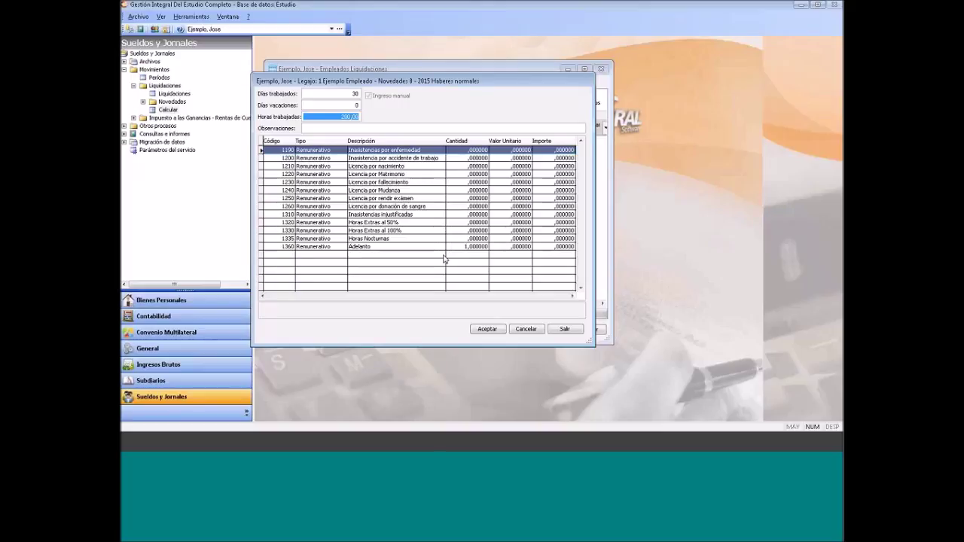
pyautogui.click(501, 246)
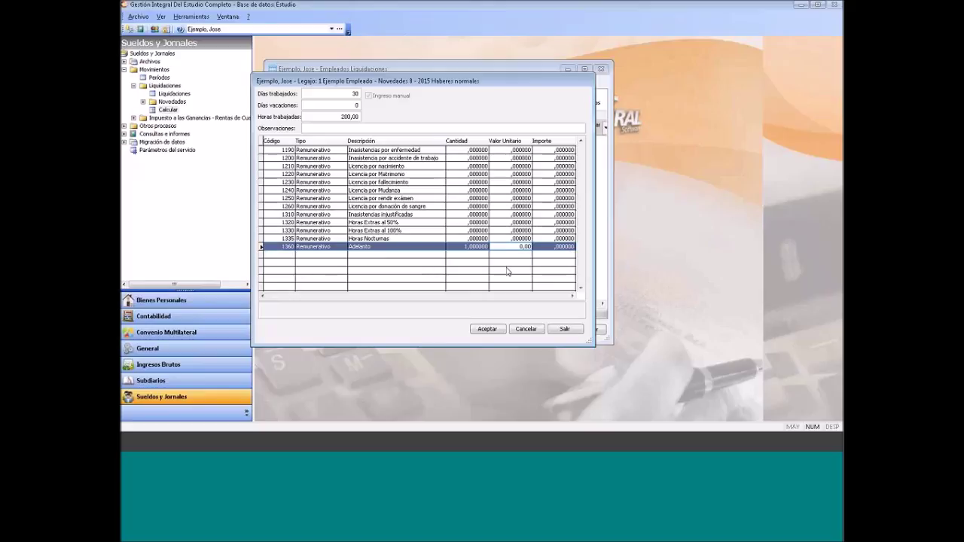
pyautogui.write('2000')
pyautogui.click(461, 247)
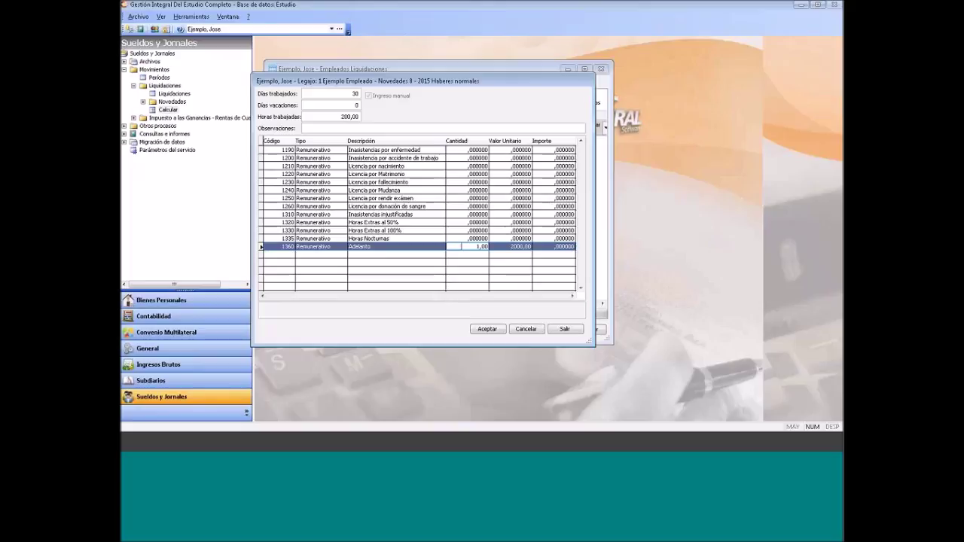
pyautogui.click(487, 330)
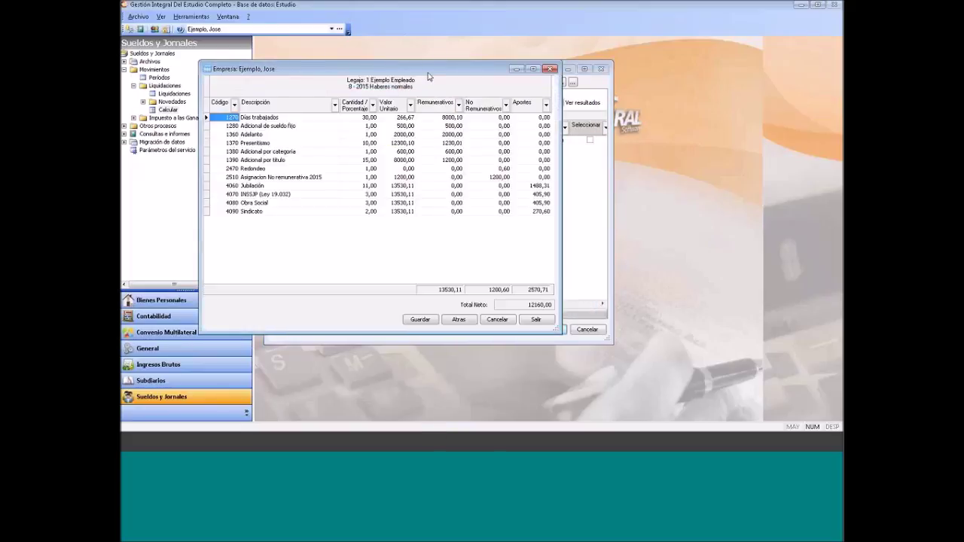
# Review the calculated Días trabajados, Adicional de sueldo fijo, Adelanto and Presentismo lines, checking quantities, unit values and remunerative amounts
pyautogui.click(284, 121)
pyautogui.click(405, 122)
pyautogui.press('Tab')
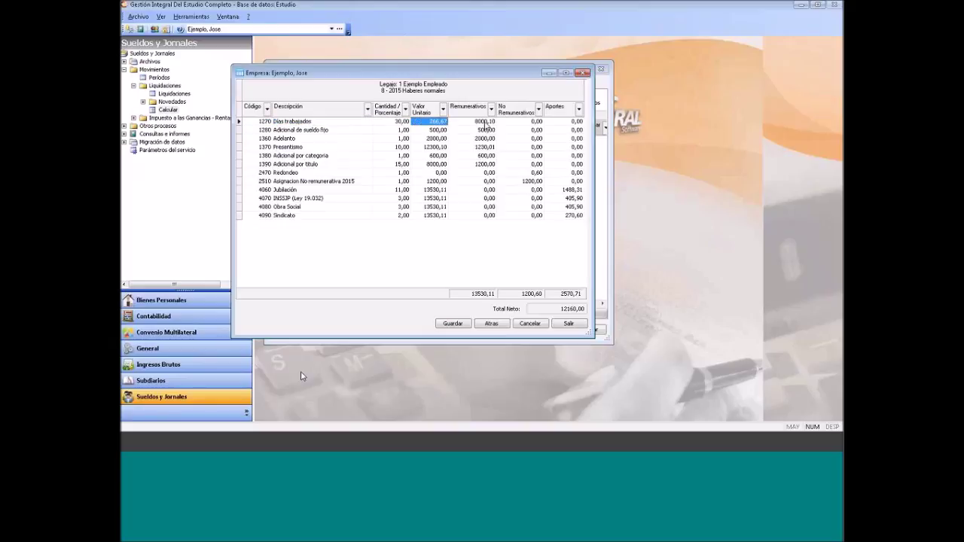
pyautogui.press('Tab')
pyautogui.click(294, 130)
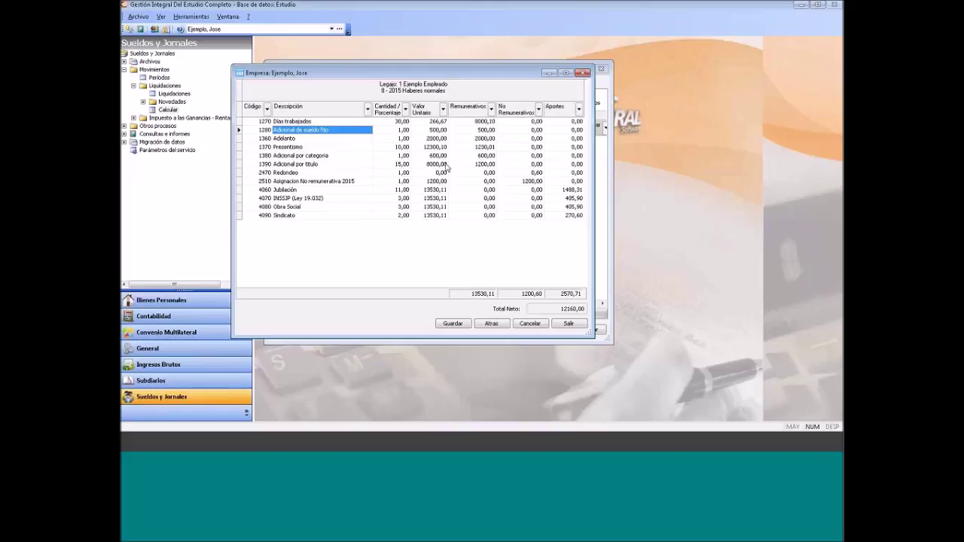
pyautogui.click(486, 131)
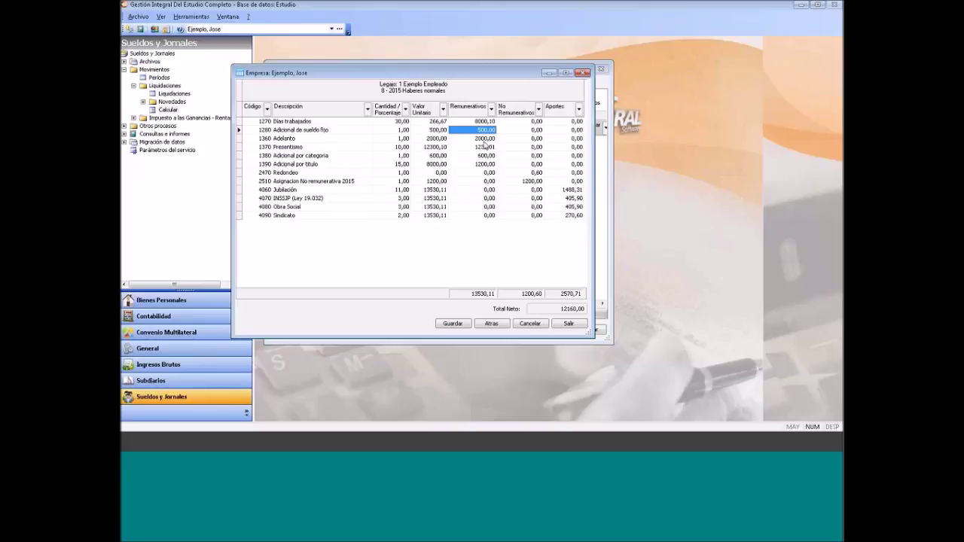
pyautogui.press('Down')
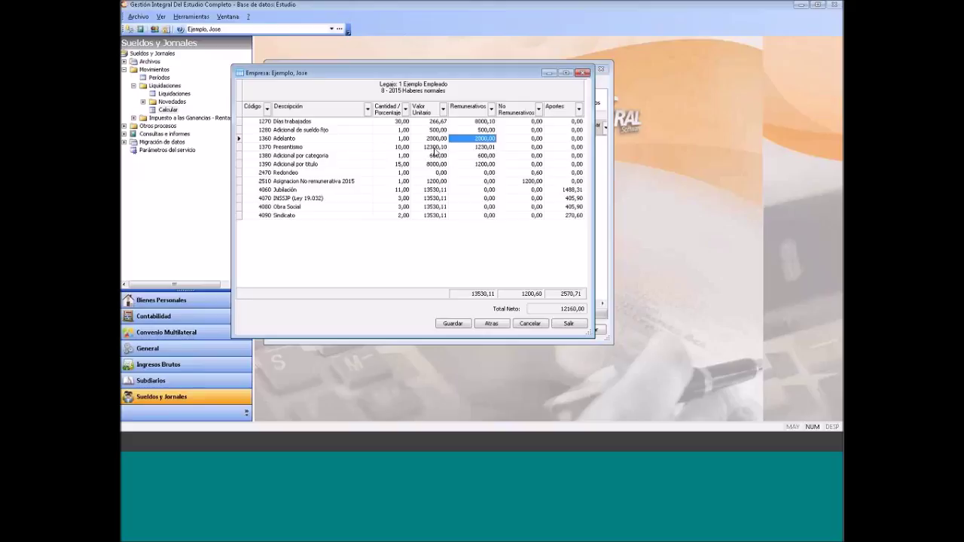
pyautogui.click(433, 149)
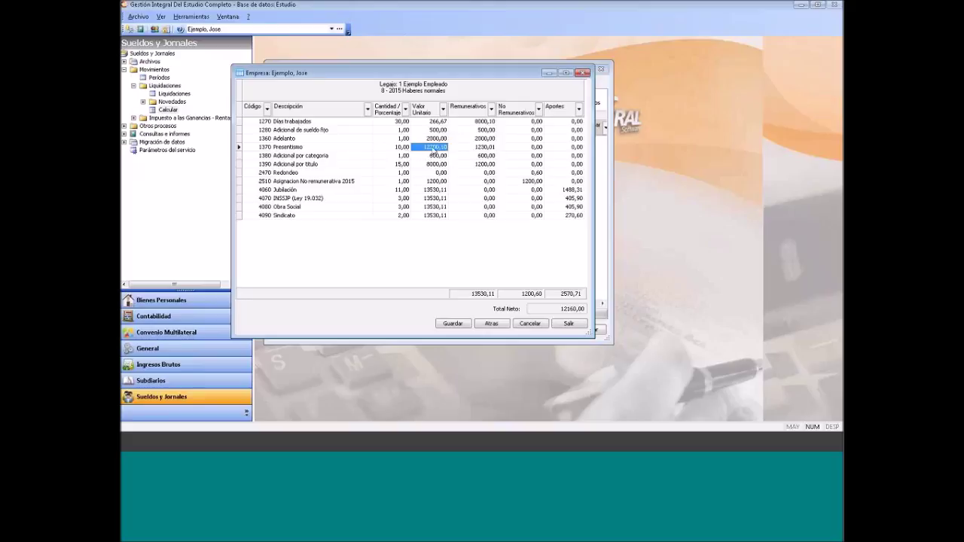
pyautogui.press('Tab')
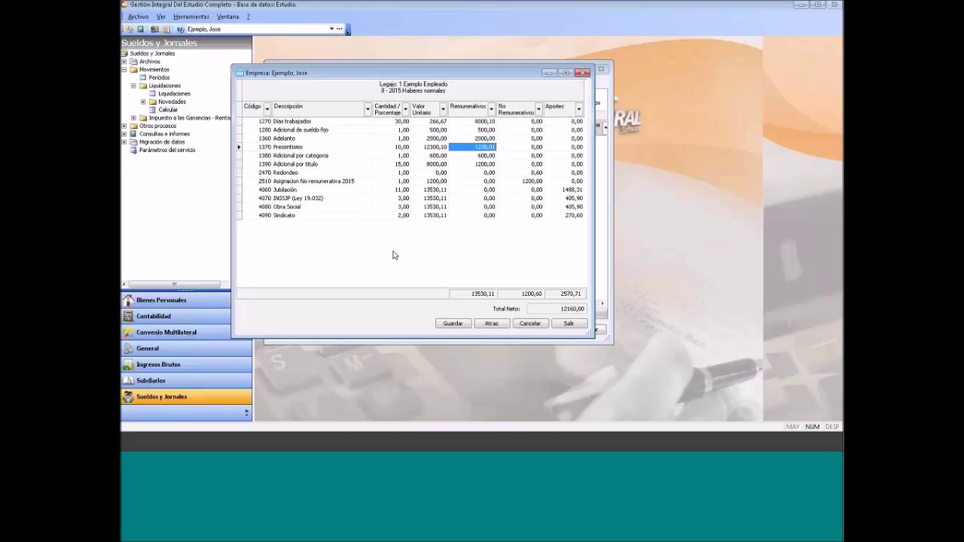
# Review the calculated Adicional por categoría, Adicional por título and Asignacion No remunerativa 2015 lines, checking how each amount is formed
pyautogui.press('Tab')
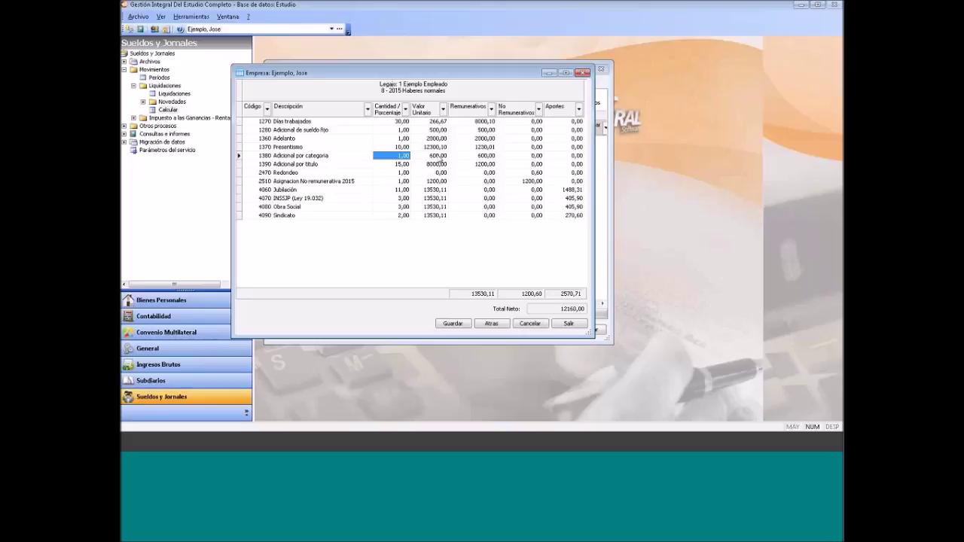
pyautogui.press('Tab')
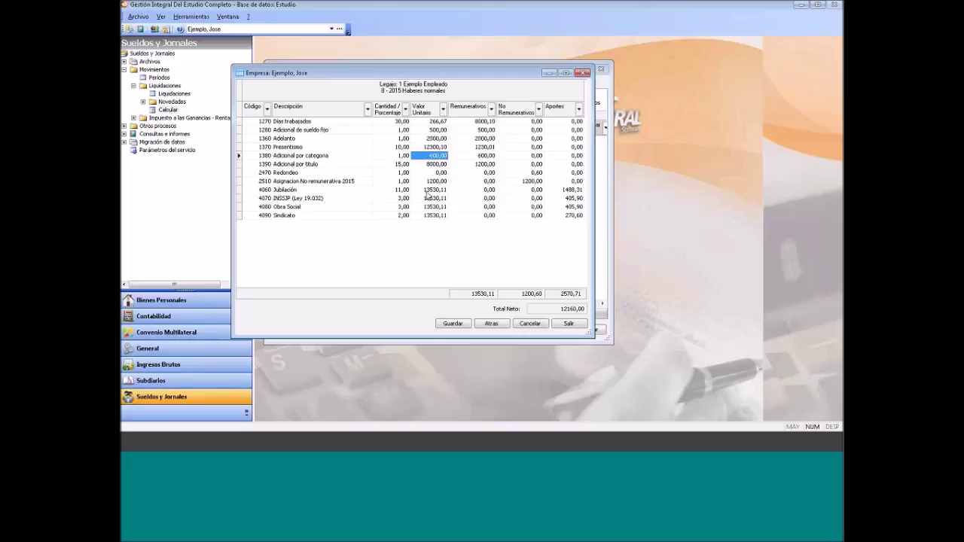
pyautogui.click(485, 156)
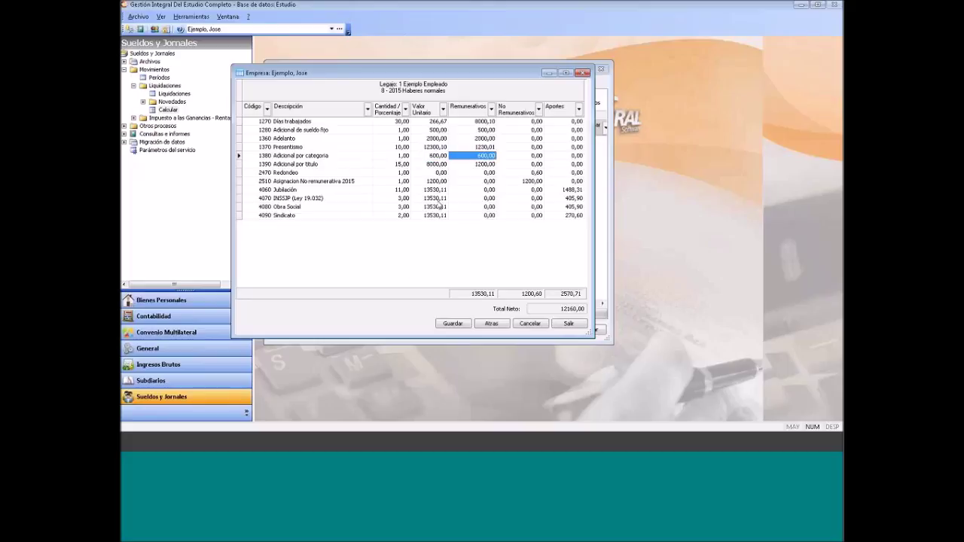
pyautogui.click(331, 164)
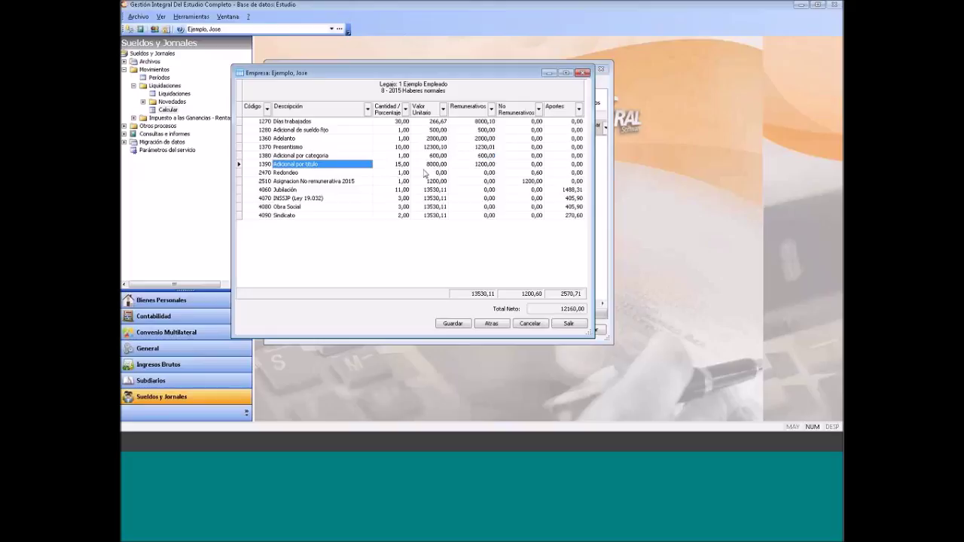
pyautogui.press('Tab')
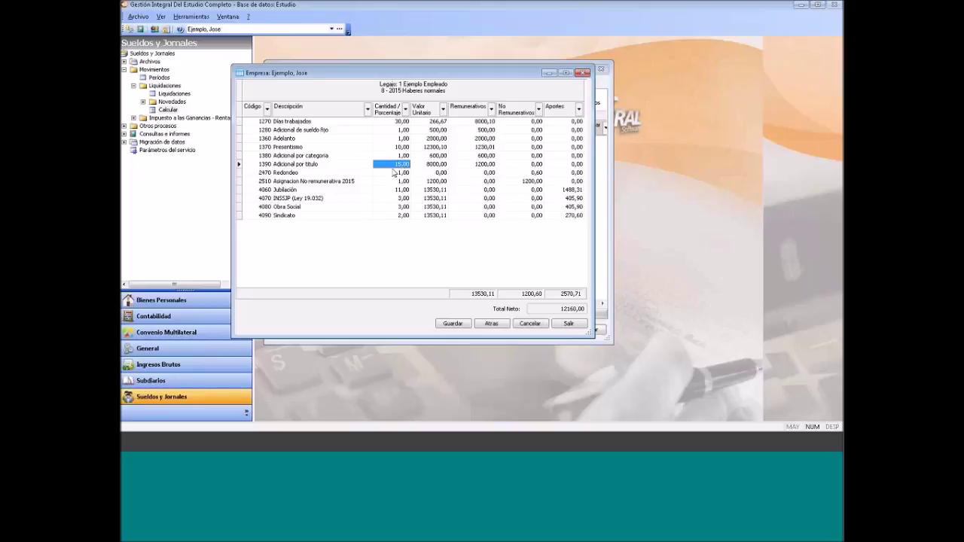
pyautogui.click(433, 164)
pyautogui.click(490, 164)
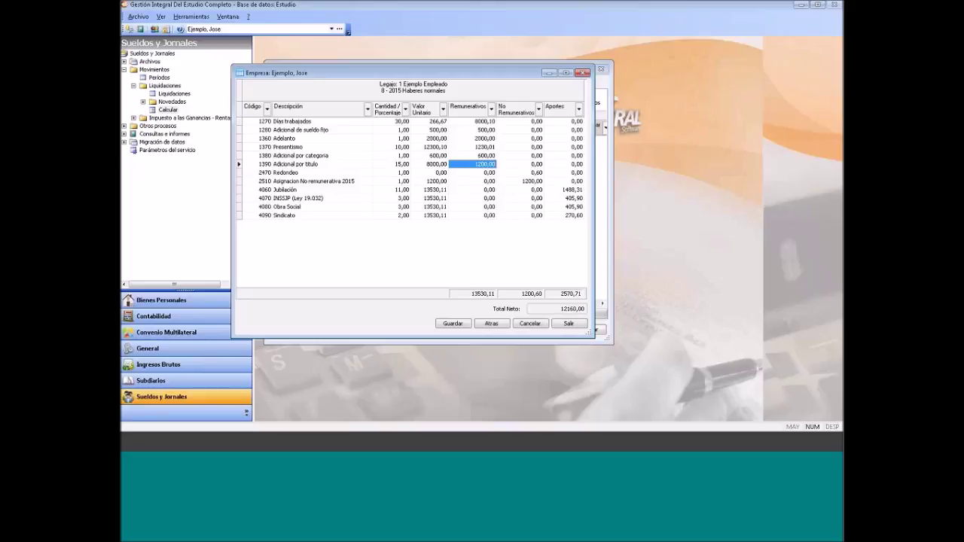
pyautogui.click(352, 185)
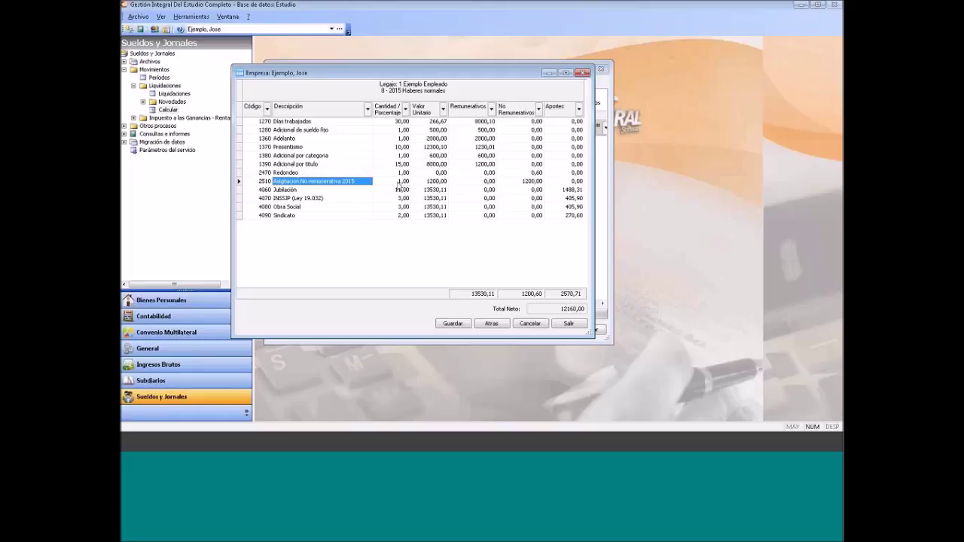
pyautogui.click(439, 183)
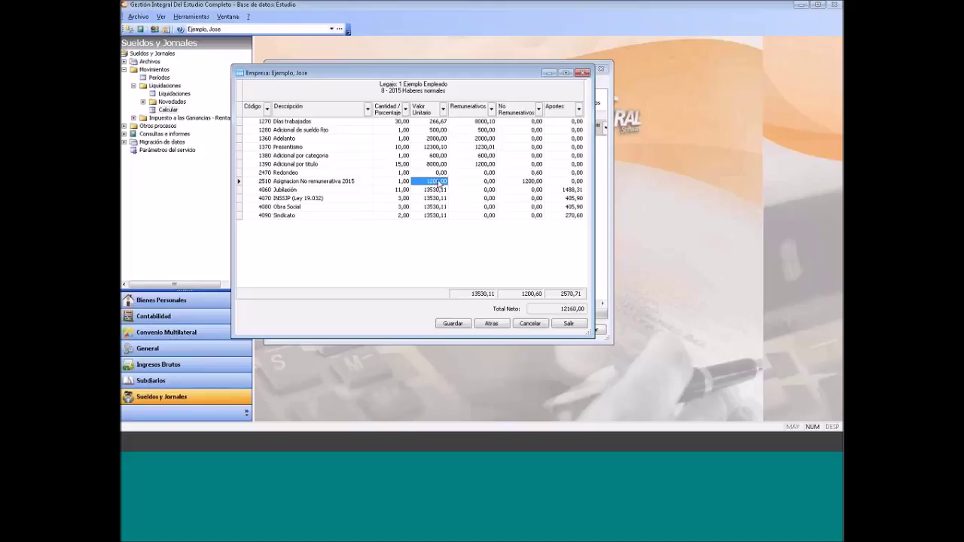
pyautogui.click(525, 181)
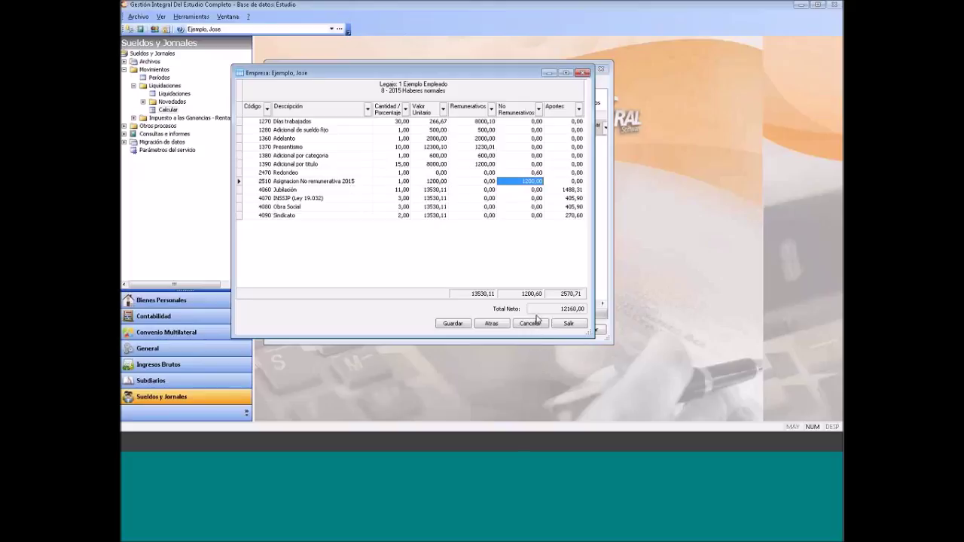
# Go back from the results to the Novedades, cancel them unsaved and close the settlement calculation window
pyautogui.click(491, 328)
pyautogui.click(491, 324)
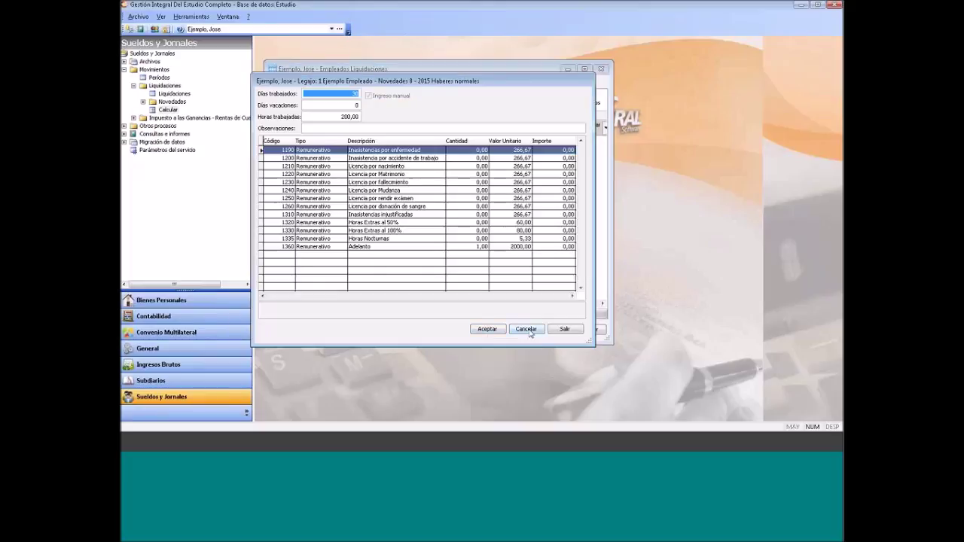
pyautogui.click(526, 329)
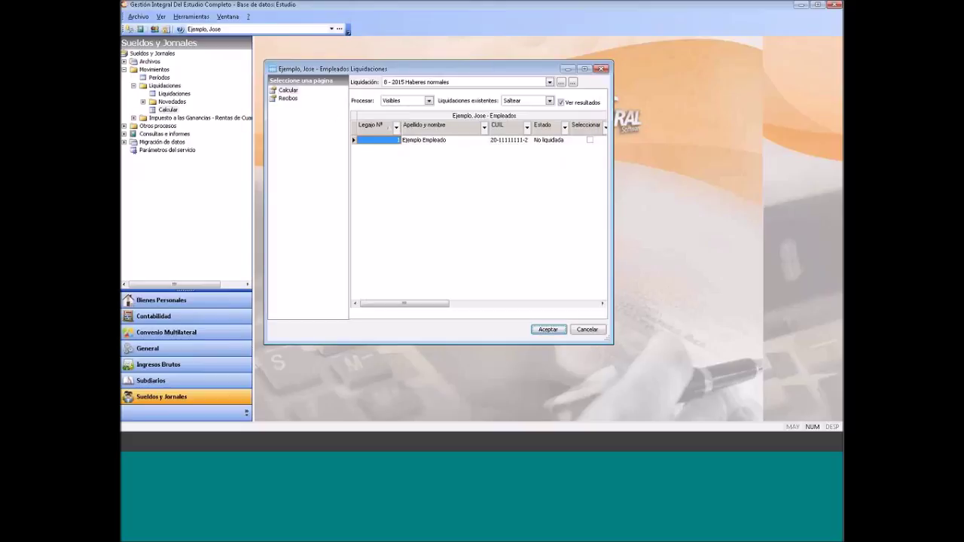
pyautogui.press('Return')
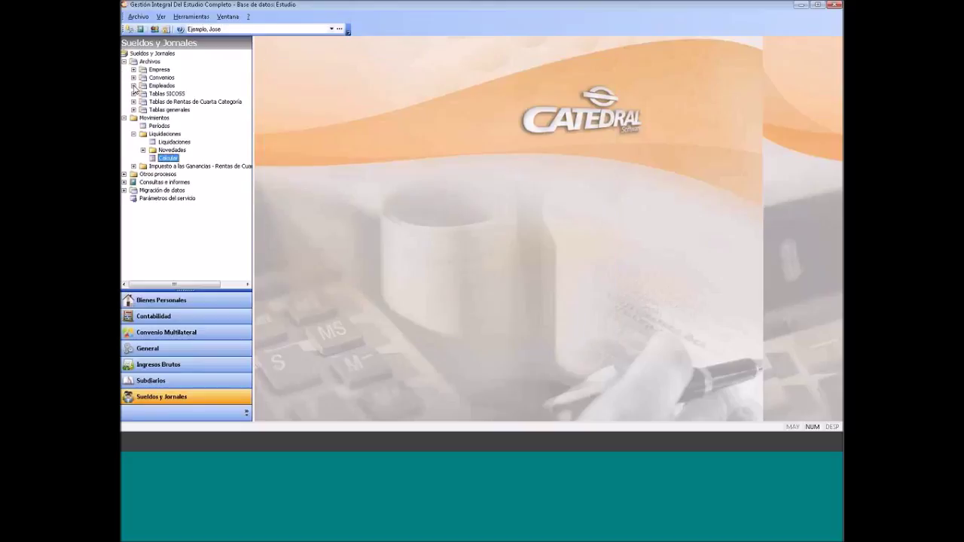
# Open the example employee's record from the Empleados list and display its Liquidación data
pyautogui.click(134, 85)
pyautogui.doubleClick(165, 94)
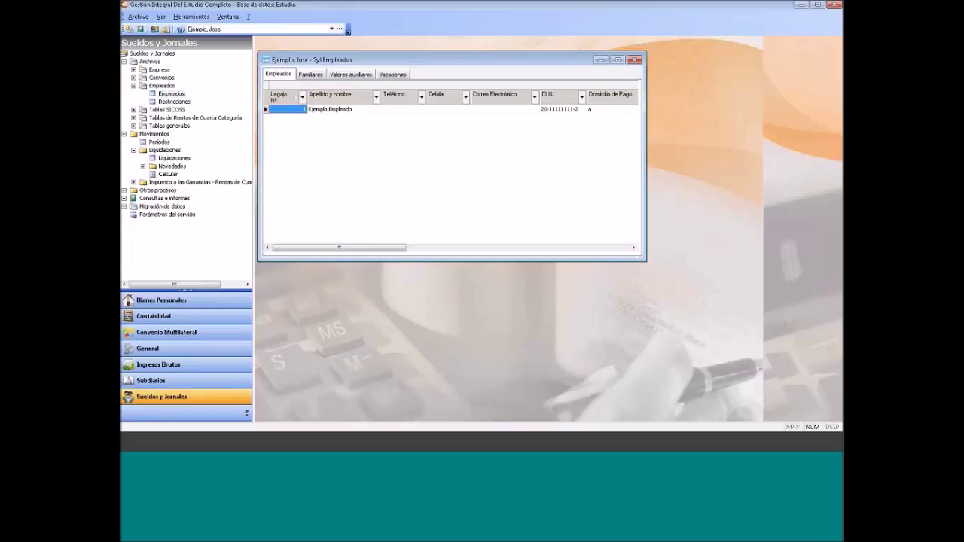
pyautogui.click(318, 75)
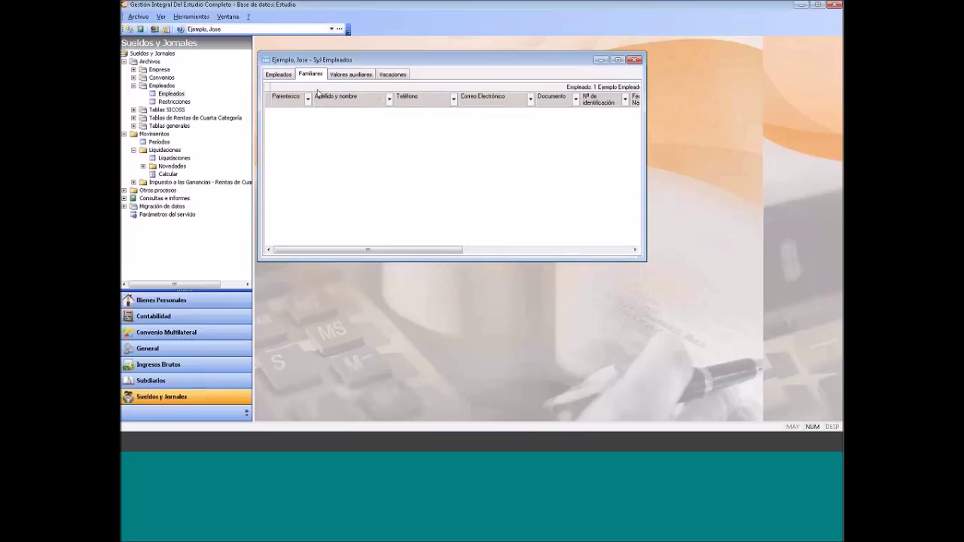
pyautogui.click(288, 72)
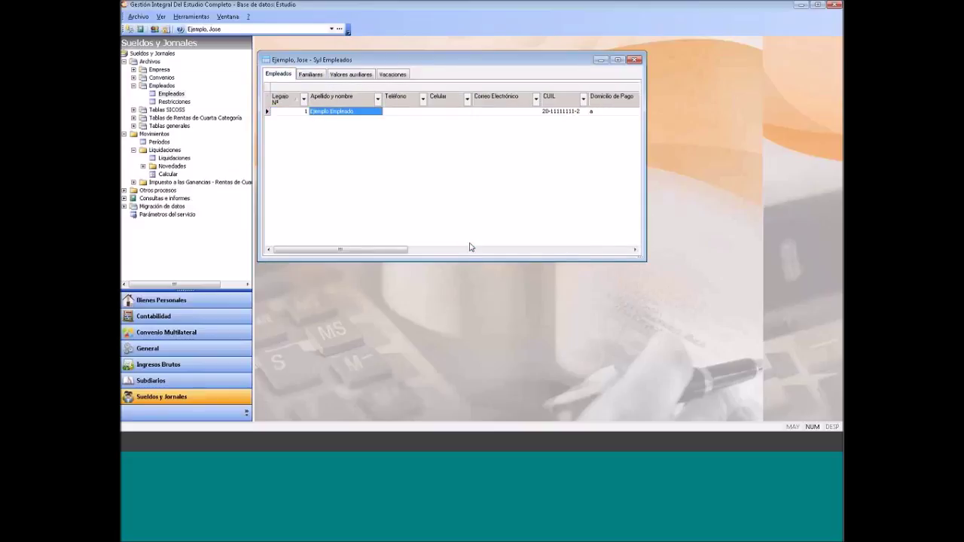
pyautogui.press('Return')
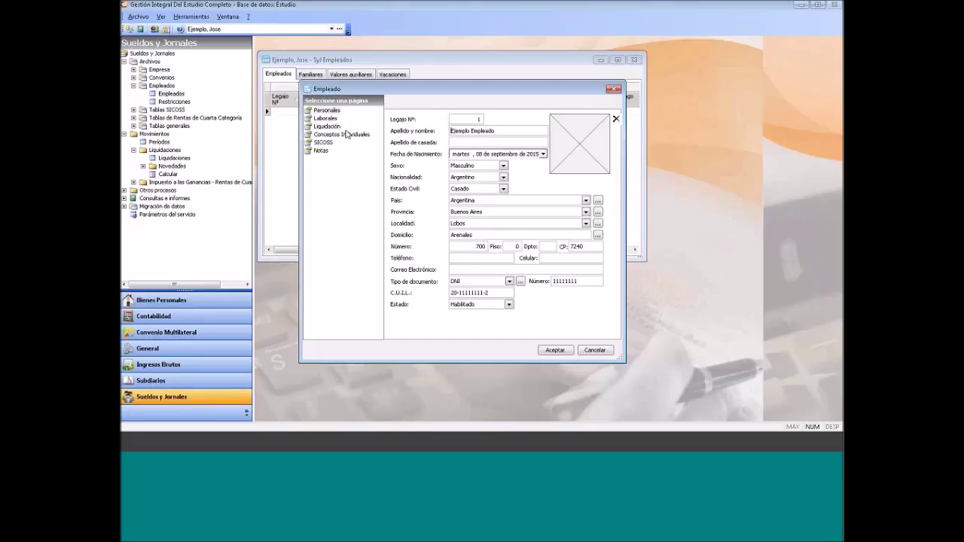
pyautogui.click(344, 126)
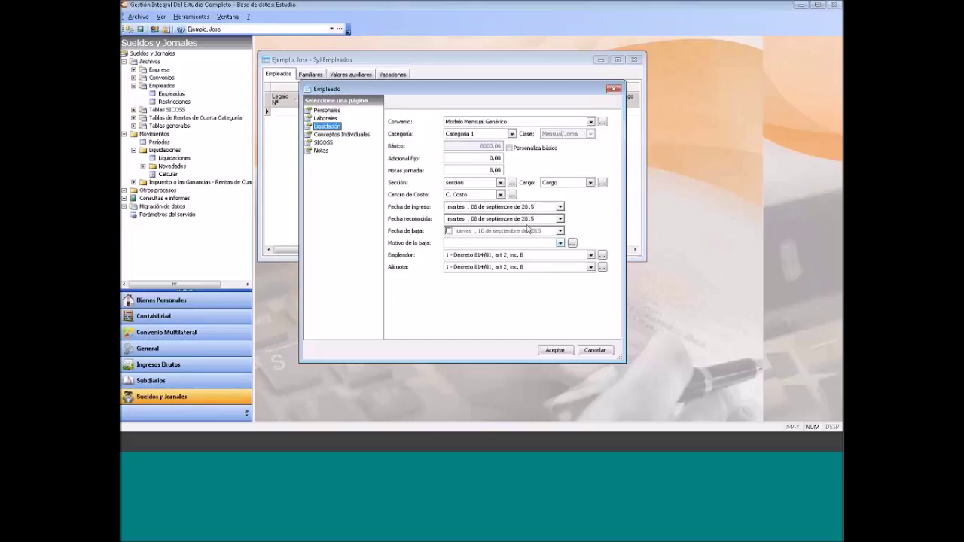
# Change the year of the employee's Fecha de ingreso and save the employee record
pyautogui.click(476, 208)
pyautogui.click(530, 207)
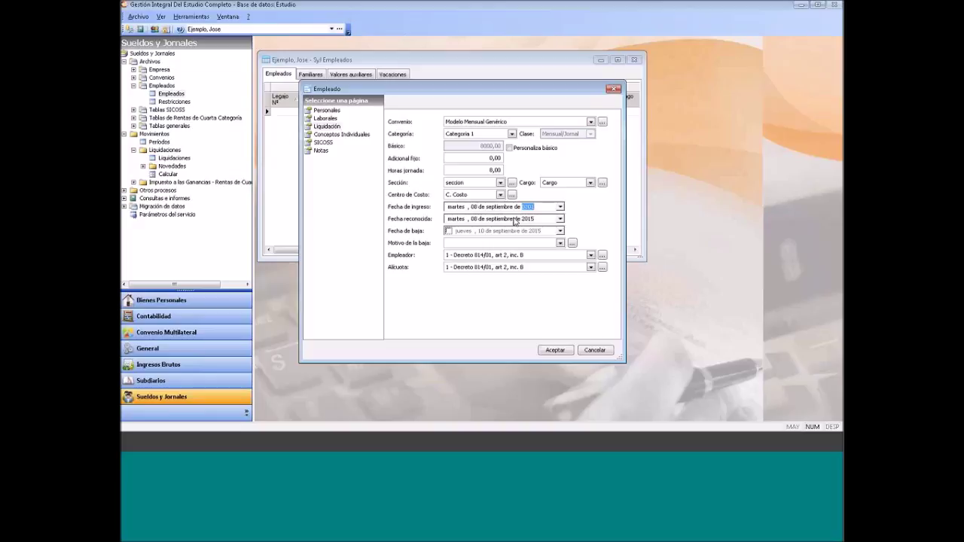
pyautogui.write('3')
pyautogui.click(561, 351)
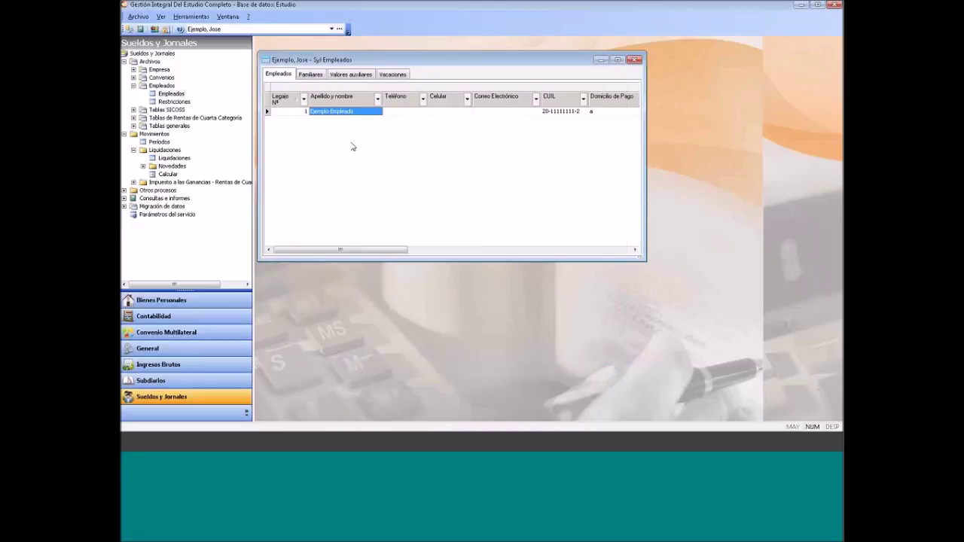
# Close the Empleados list and calculate the 8 - 2015 Haberes normales settlement for the example employee with an Adelanto unit value of 2000
pyautogui.click(635, 60)
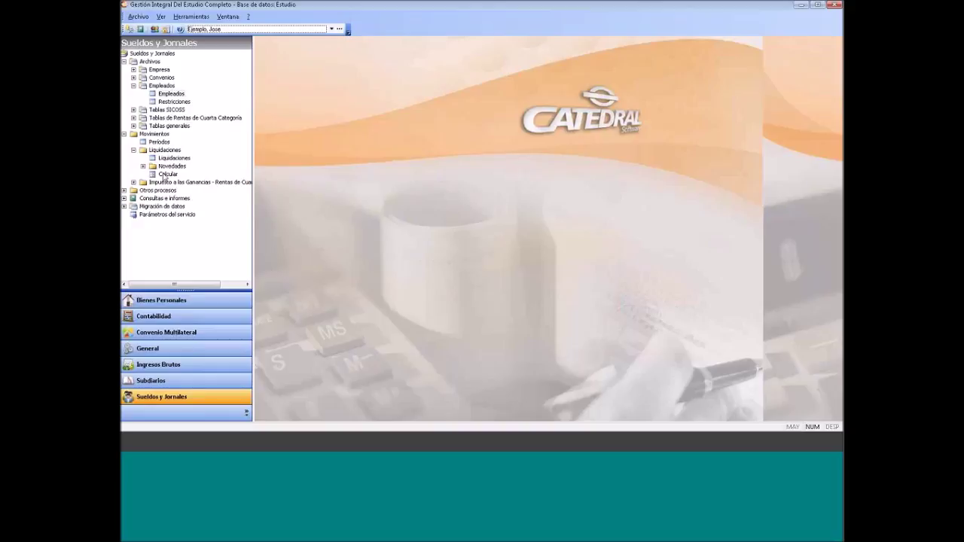
pyautogui.doubleClick(166, 175)
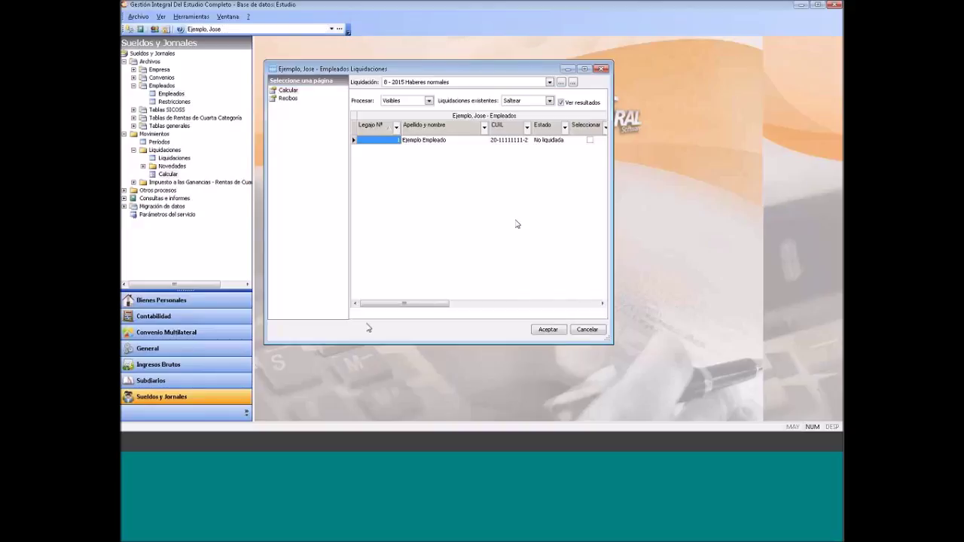
pyautogui.click(590, 140)
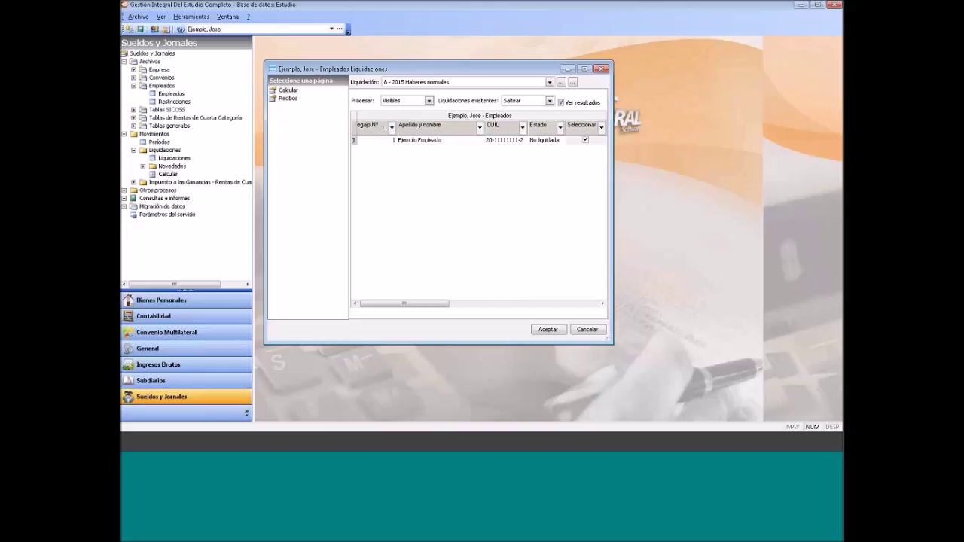
pyautogui.click(548, 329)
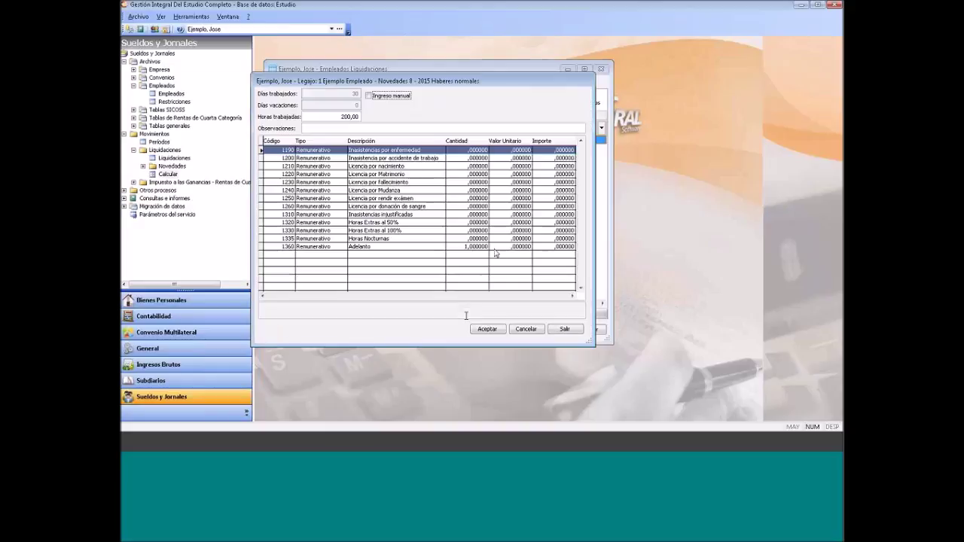
pyautogui.click(512, 246)
pyautogui.write('2000,')
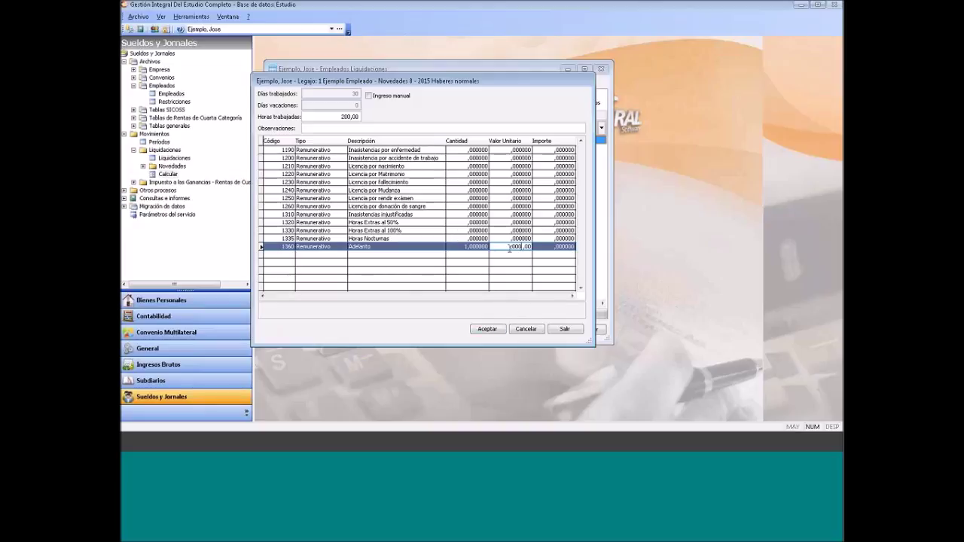
pyautogui.click(488, 330)
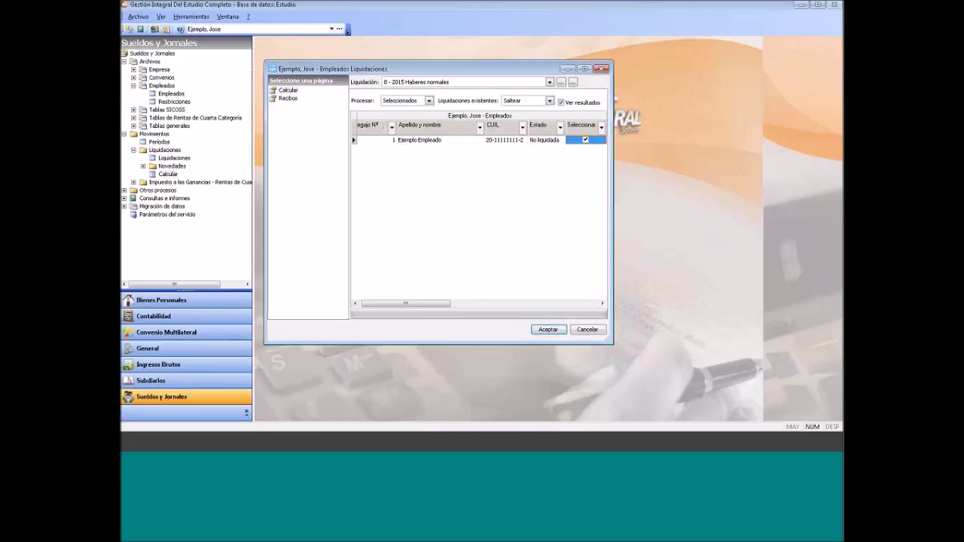
pyautogui.press('Return')
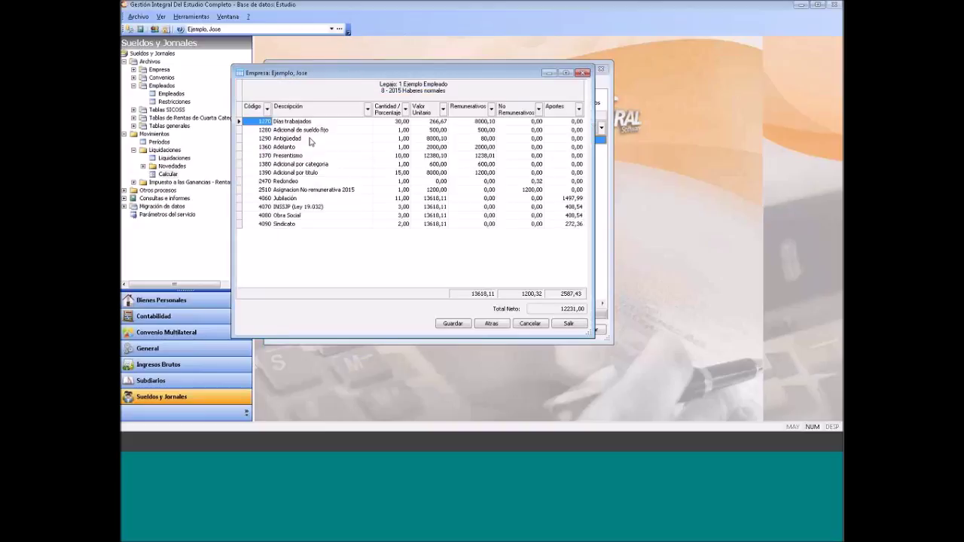
# Check the Antigüedad line's percentage, base and amount against the Días trabajados amount, and cancel the settlement results unsaved
pyautogui.click(312, 141)
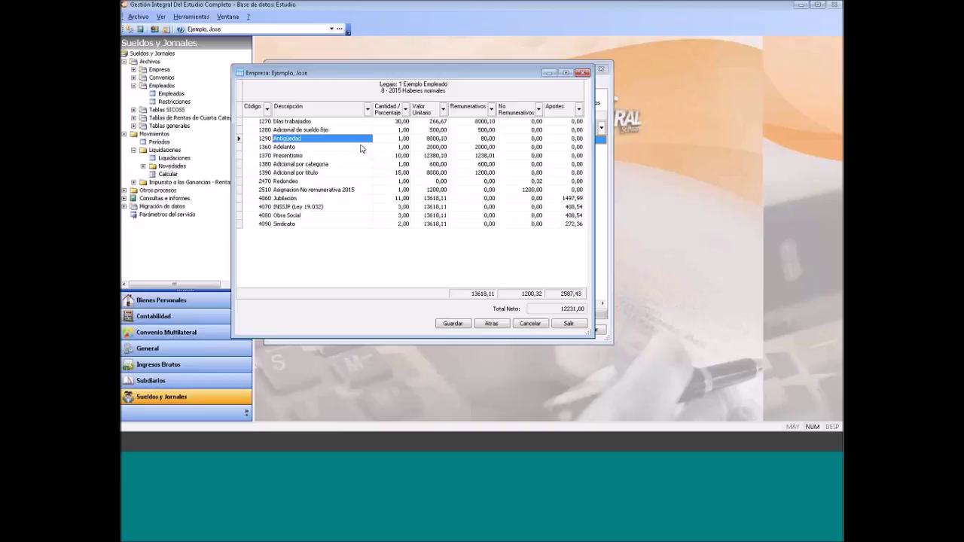
pyautogui.click(392, 145)
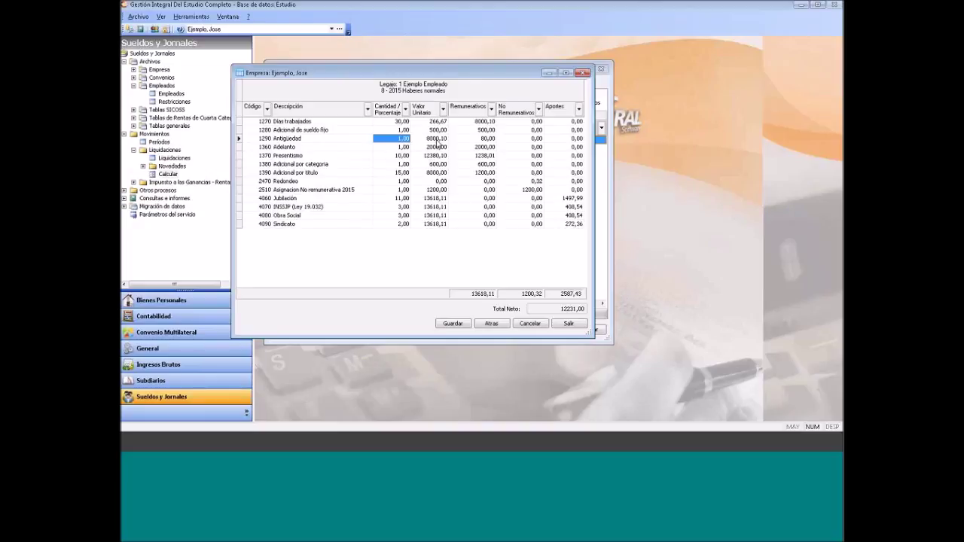
pyautogui.click(437, 140)
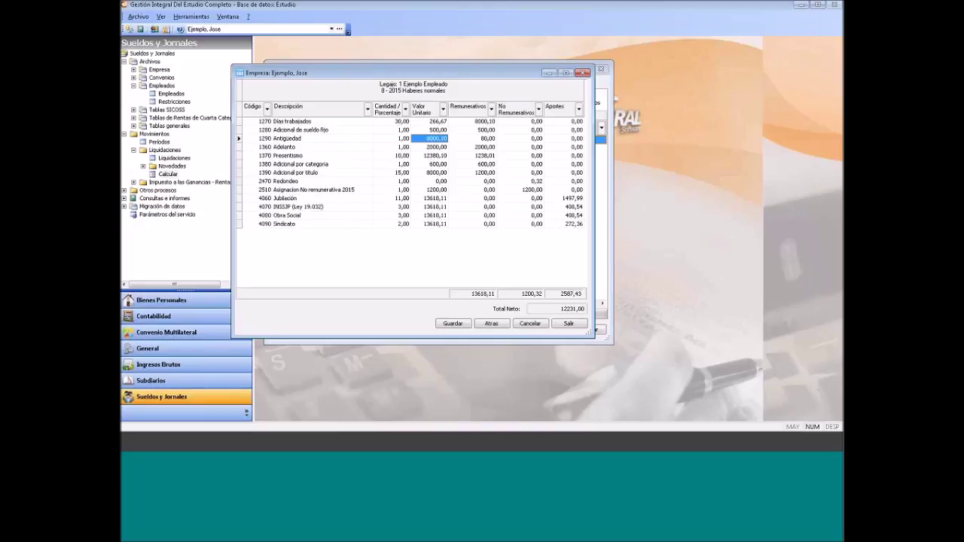
pyautogui.click(333, 122)
pyautogui.click(429, 145)
pyautogui.click(480, 122)
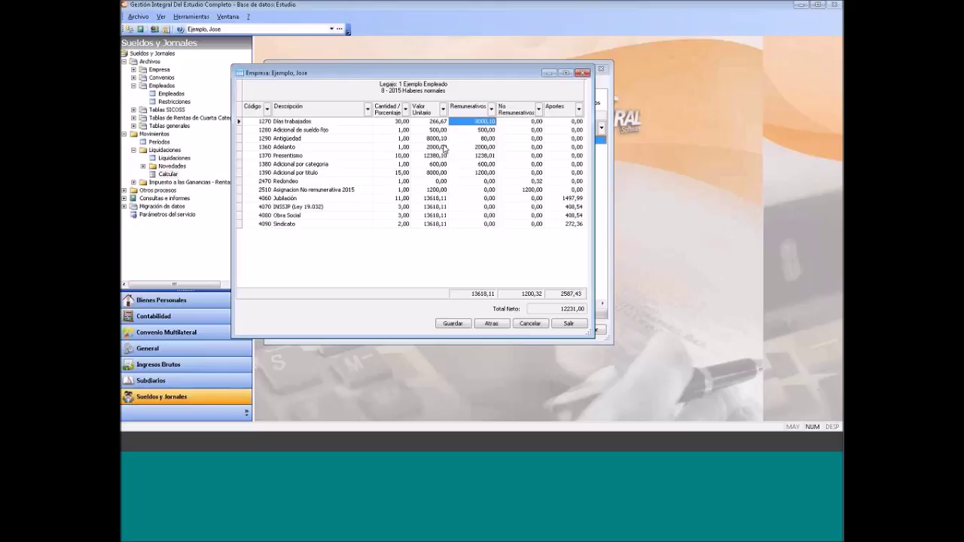
pyautogui.click(483, 140)
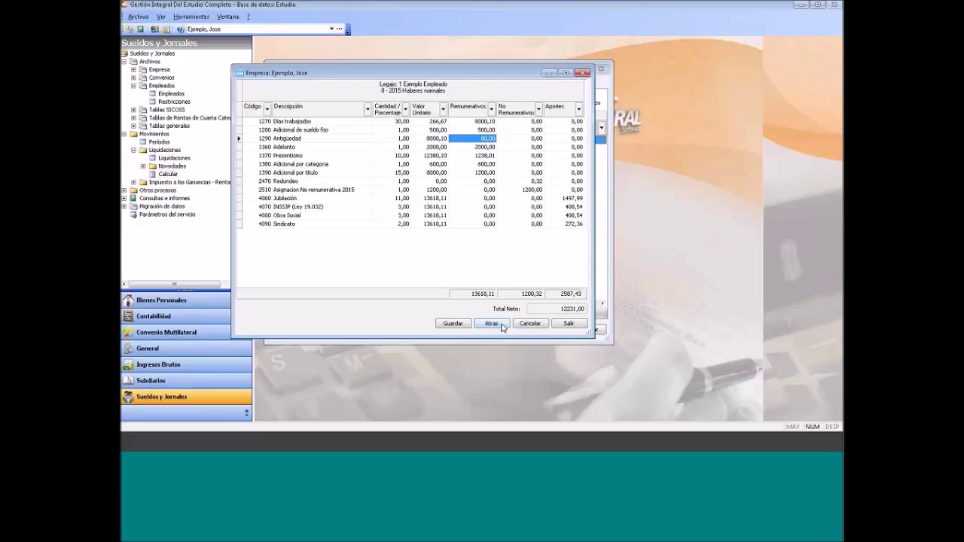
pyautogui.click(531, 324)
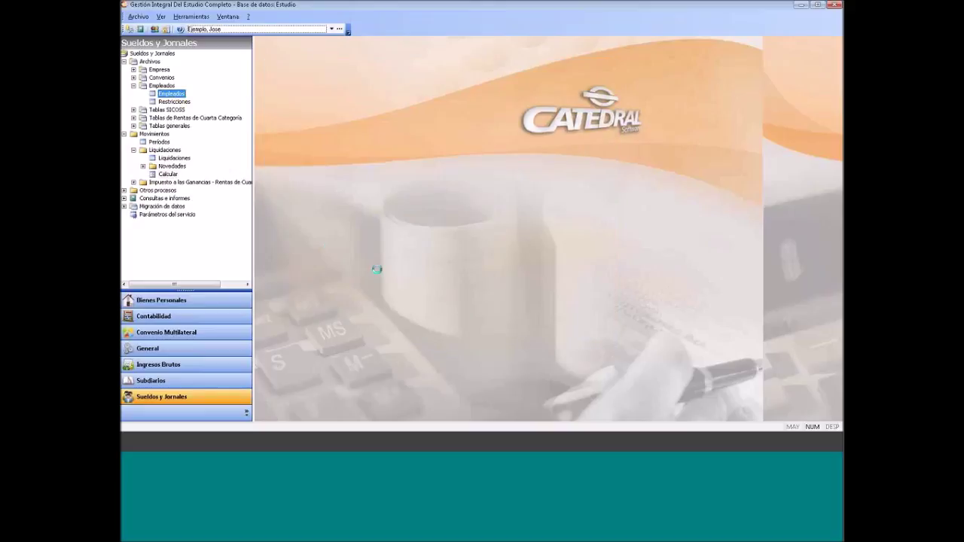
# Set the year of the example employee's Fecha de ingreso to 2009 in the Liquidación data and save the record
pyautogui.doubleClick(341, 111)
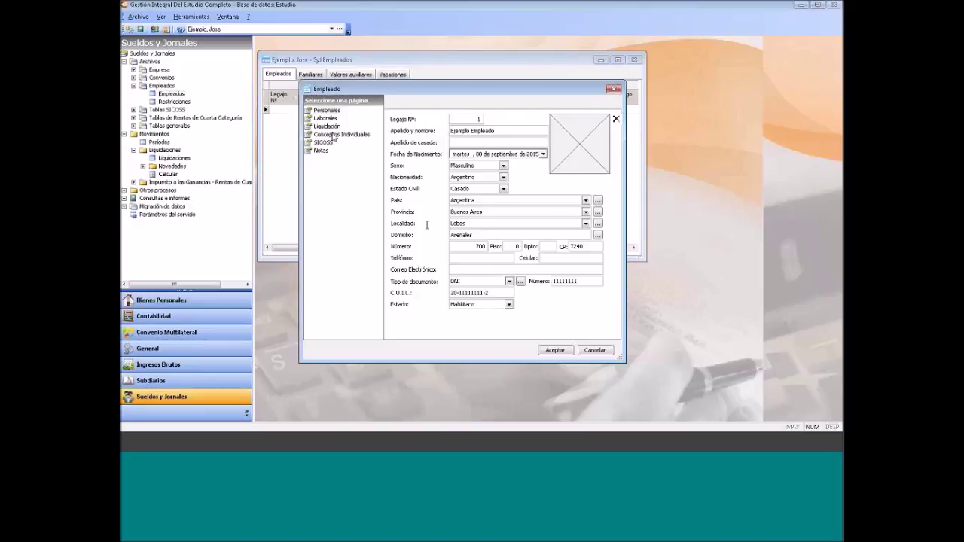
pyautogui.click(331, 128)
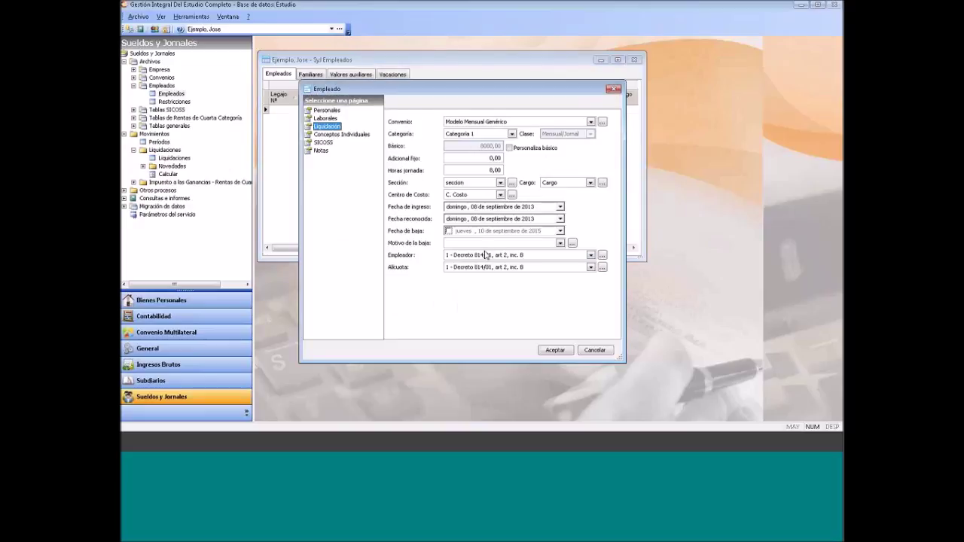
pyautogui.click(529, 207)
pyautogui.click(555, 354)
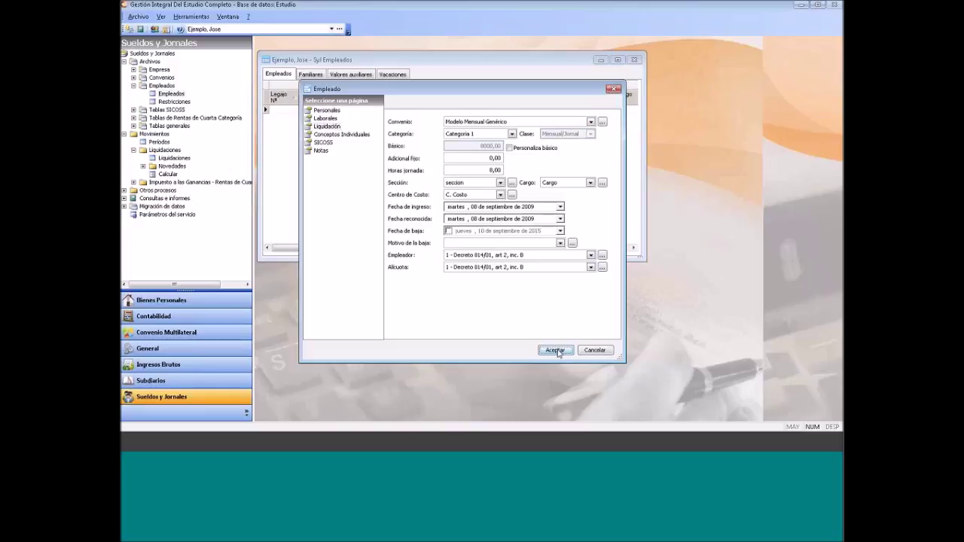
pyautogui.click(558, 352)
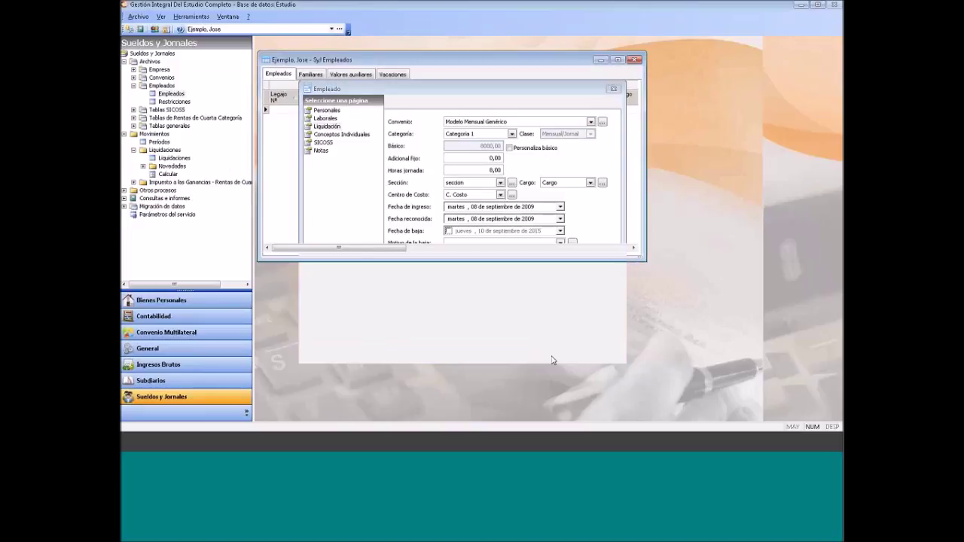
# Recalculate the 8 - 2015 Haberes normales settlement for the example employee, entering an Adelanto unit value of 2000
pyautogui.click(166, 174)
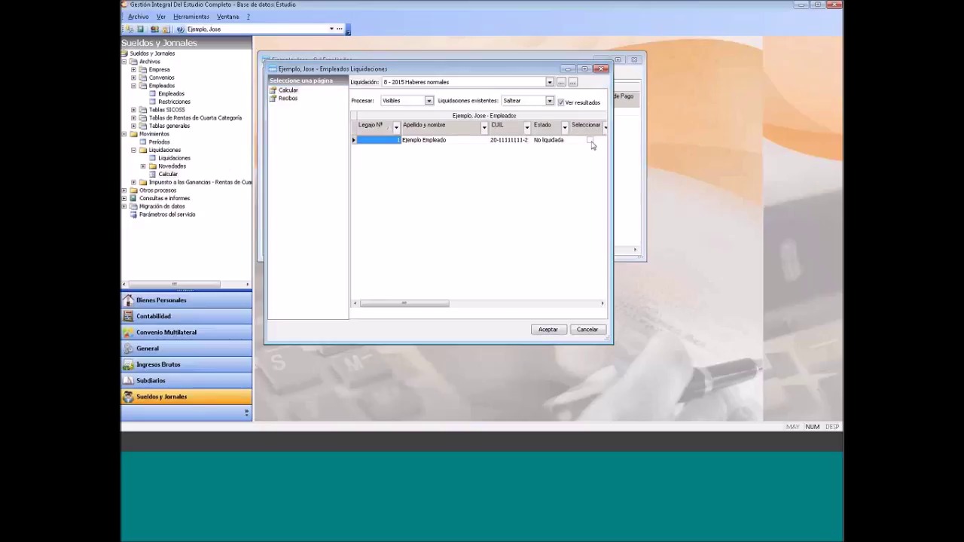
pyautogui.click(548, 330)
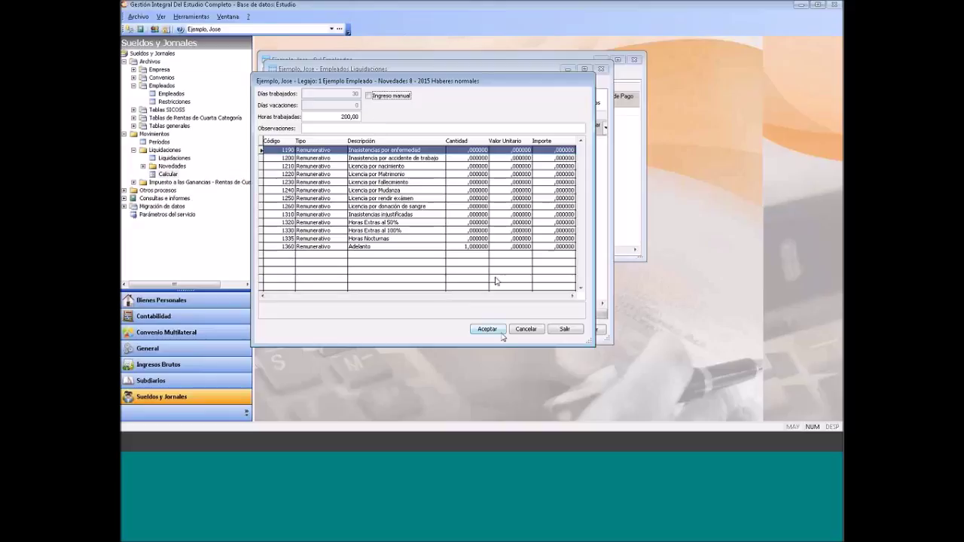
pyautogui.click(511, 247)
pyautogui.write('200')
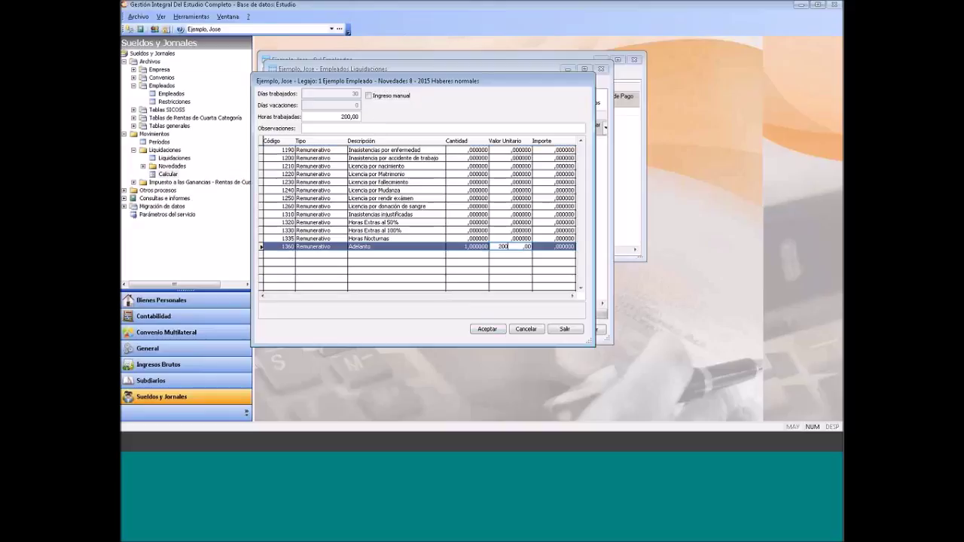
pyautogui.write('0')
pyautogui.click(487, 329)
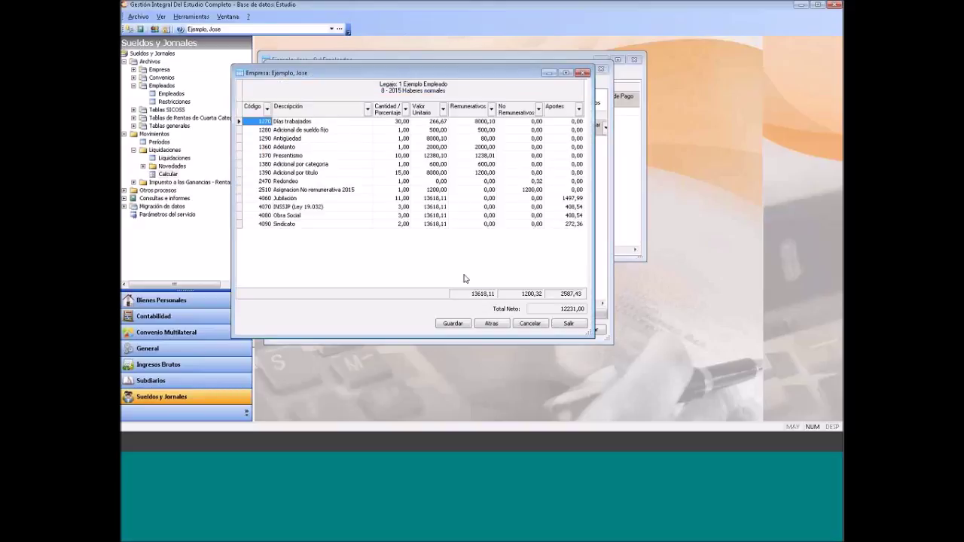
# Check the Antigüedad percentage in the recalculated results, discard them and close the settlement calculation window
pyautogui.click(409, 138)
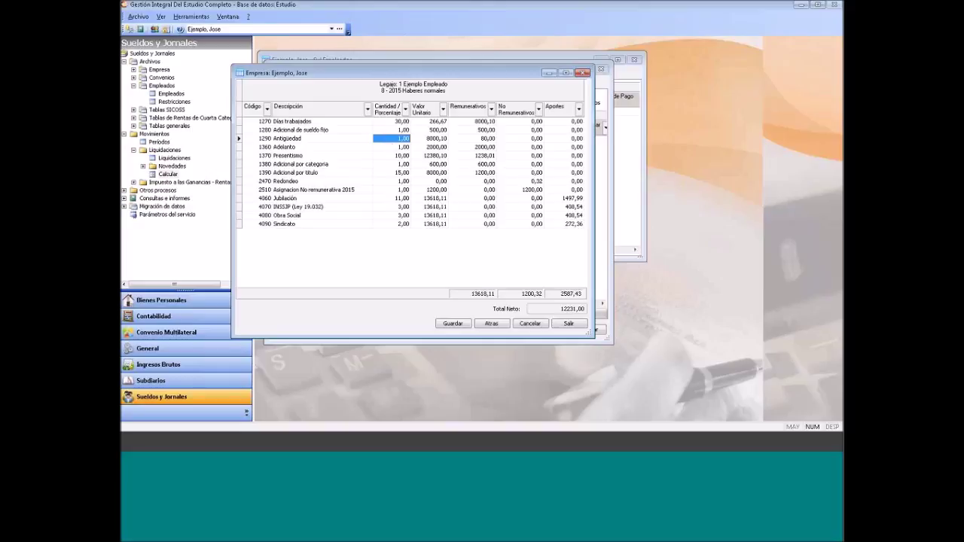
pyautogui.click(583, 72)
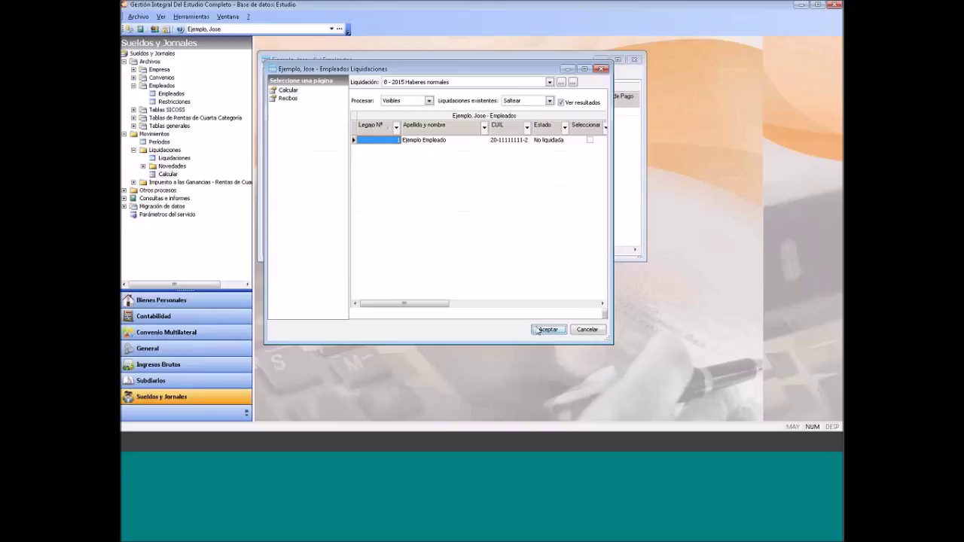
pyautogui.click(584, 331)
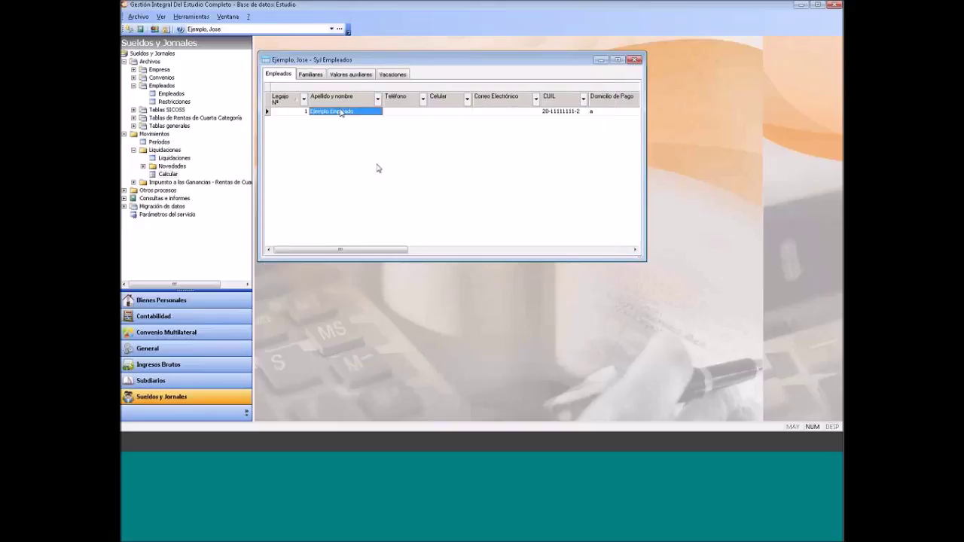
# Check the Fecha de ingreso in the example employee's Liquidación data, accept the record and close the Empleados list
pyautogui.doubleClick(378, 169)
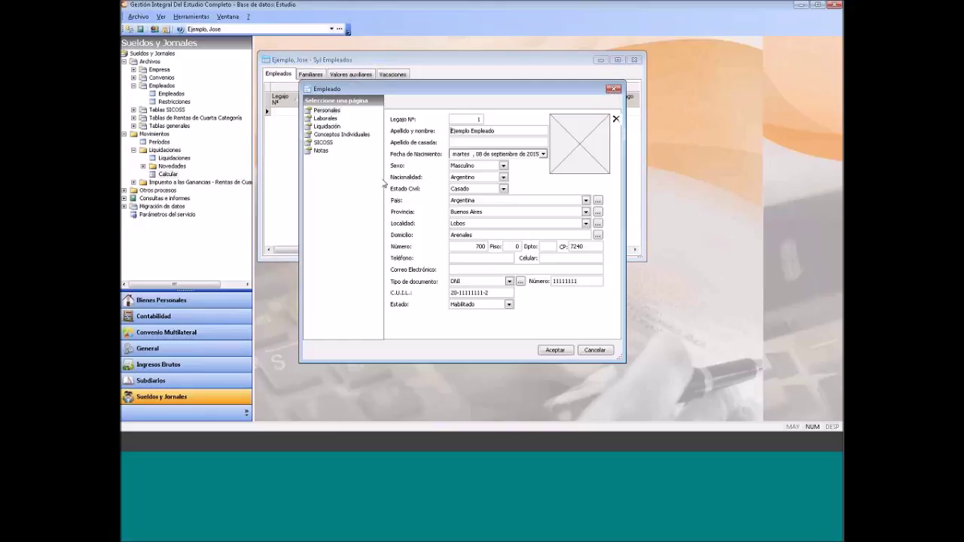
pyautogui.click(341, 134)
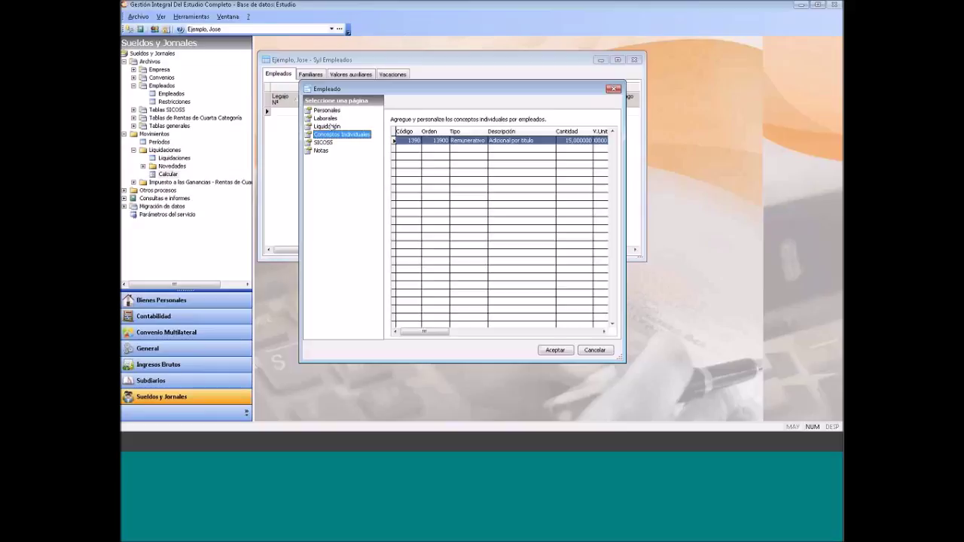
pyautogui.click(328, 126)
pyautogui.click(527, 210)
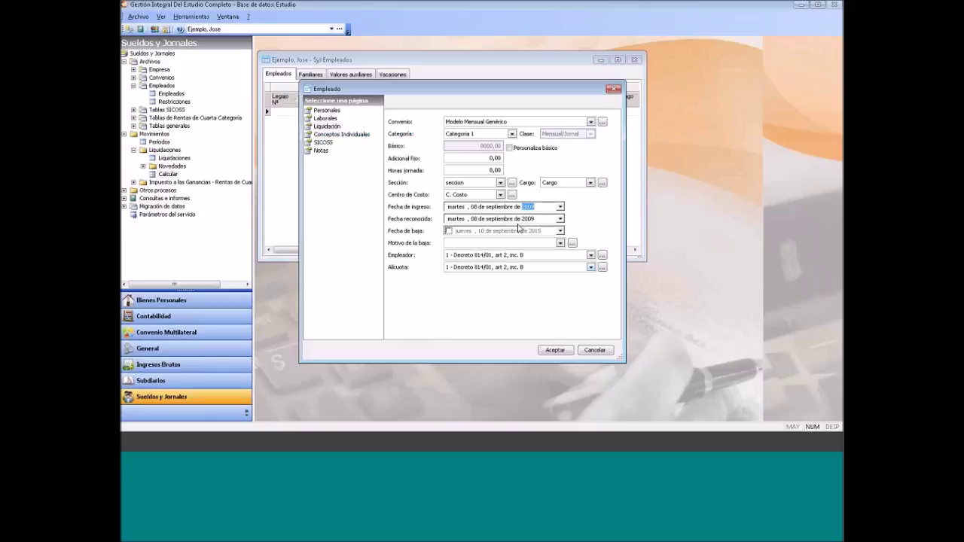
pyautogui.click(554, 350)
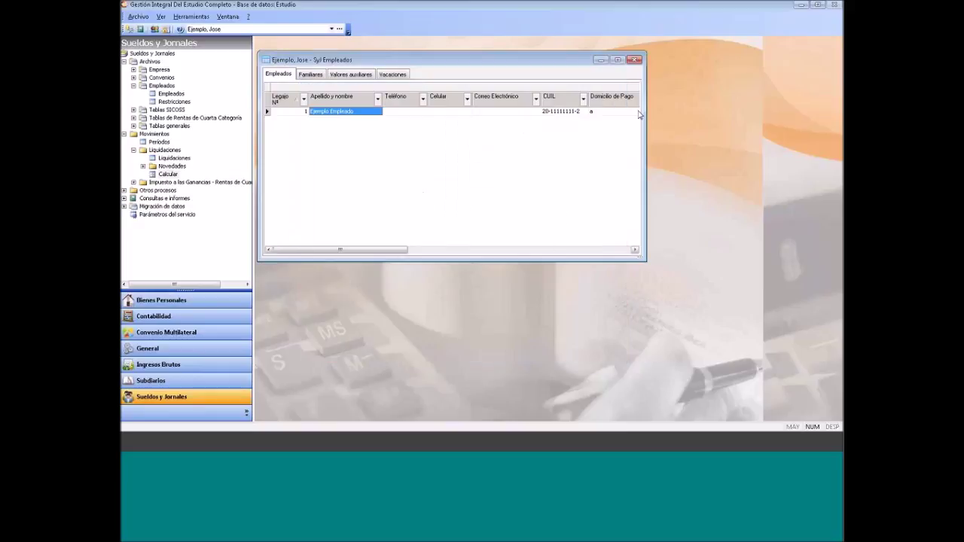
pyautogui.click(635, 59)
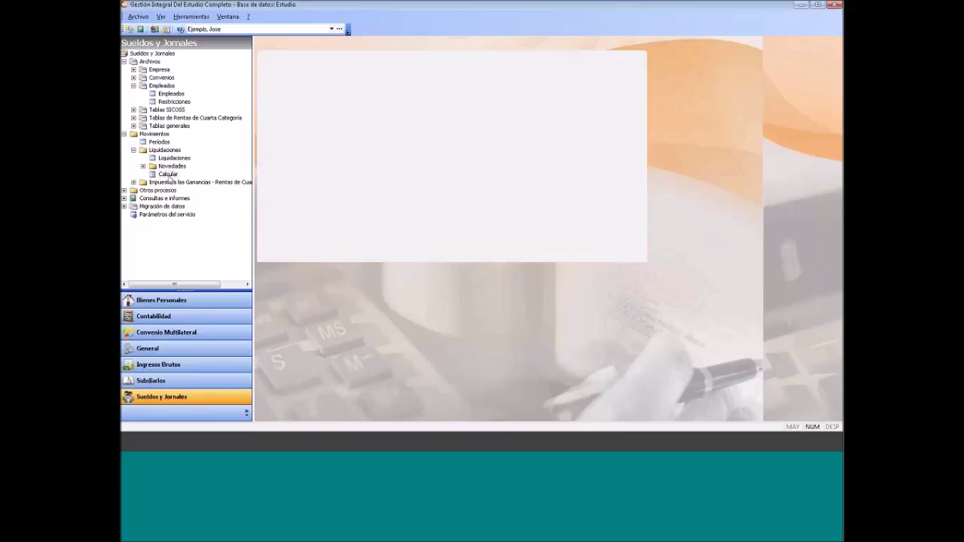
# Calculate the example employee's 8 - 2015 Haberes normales settlement again with an Adelanto unit value of 2000 and check the Antigüedad percentage
pyautogui.click(169, 175)
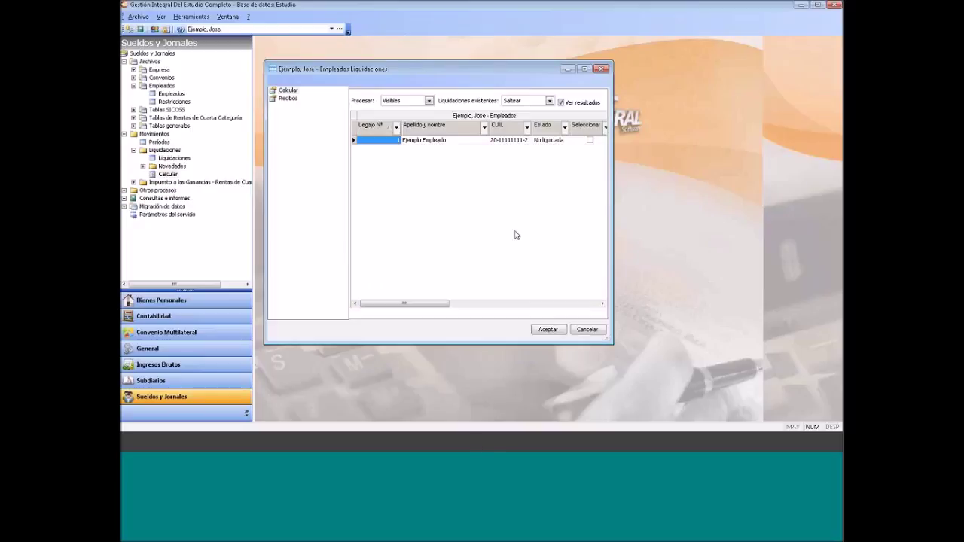
pyautogui.click(590, 143)
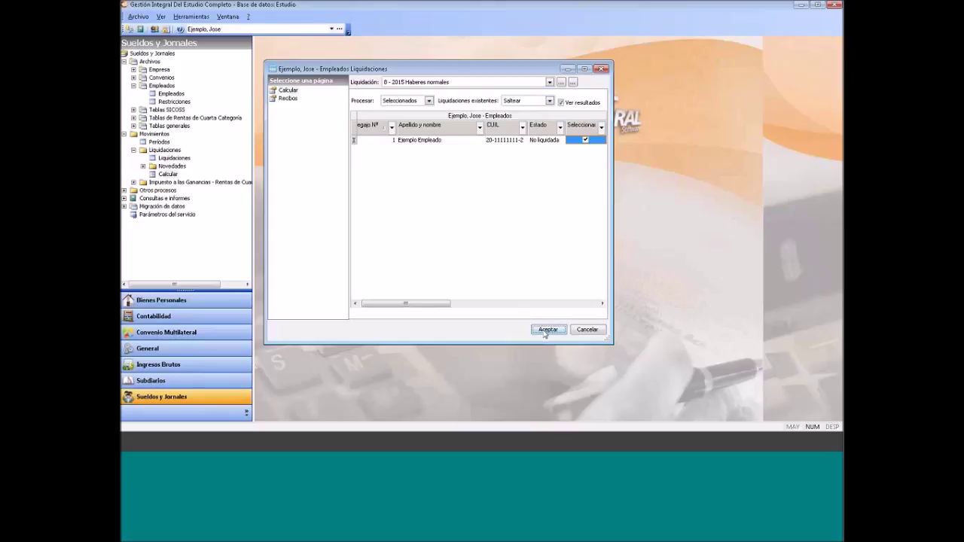
pyautogui.click(547, 329)
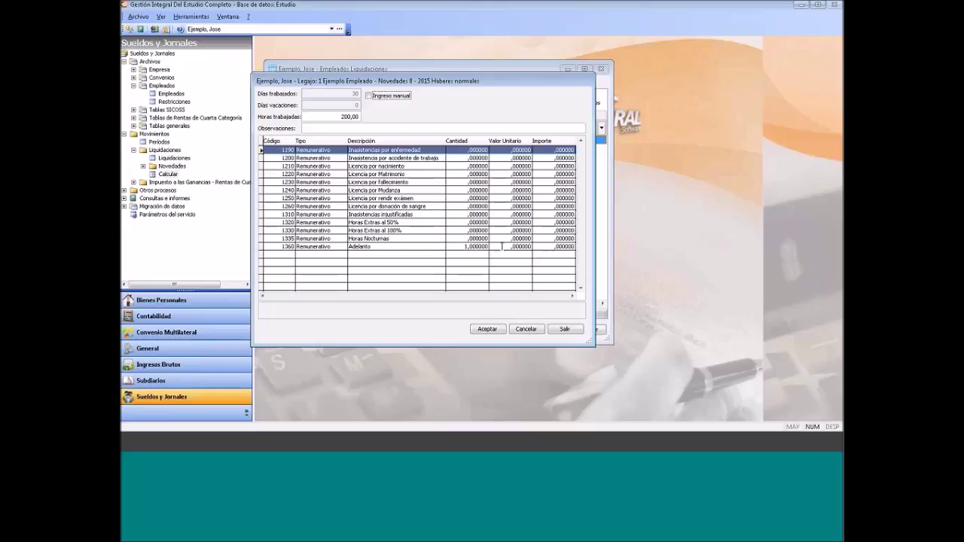
pyautogui.click(545, 284)
pyautogui.write('2000,')
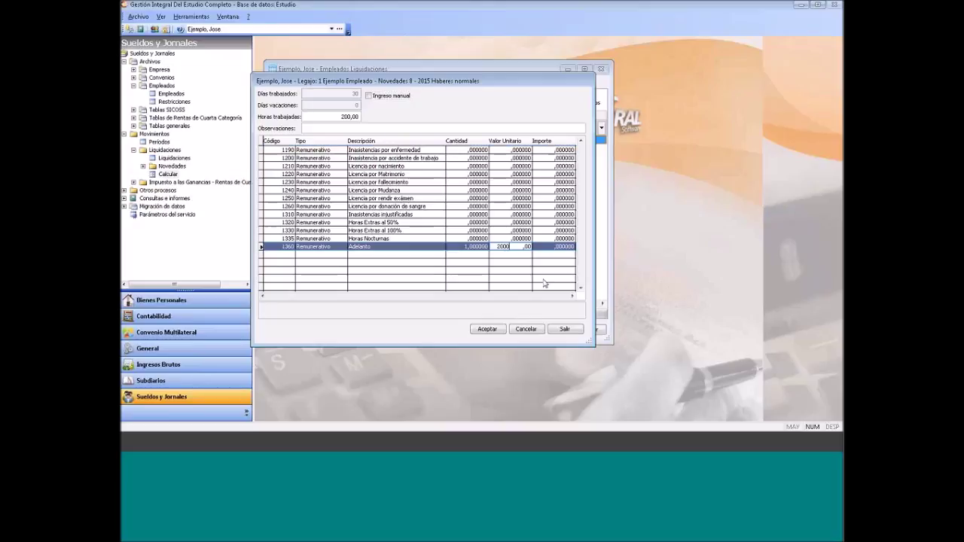
pyautogui.click(493, 330)
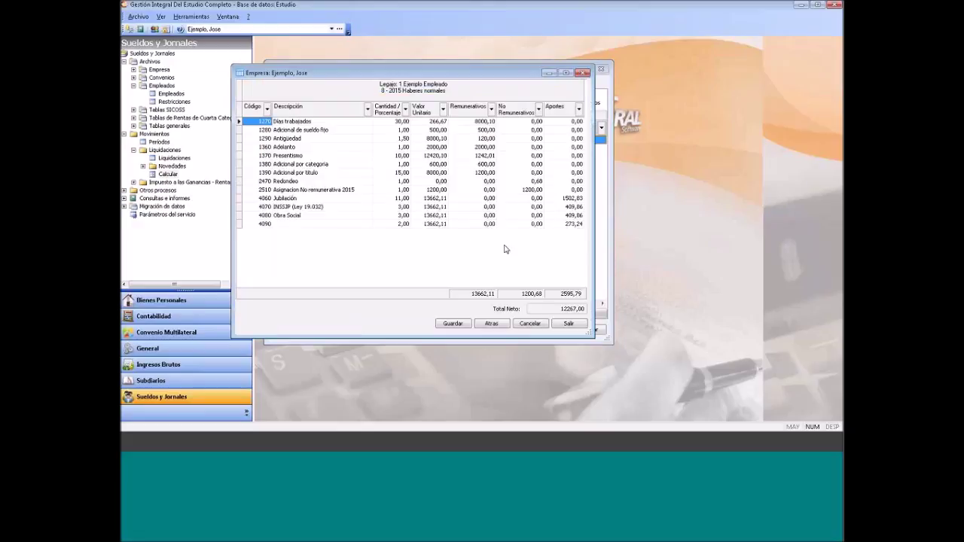
pyautogui.click(399, 138)
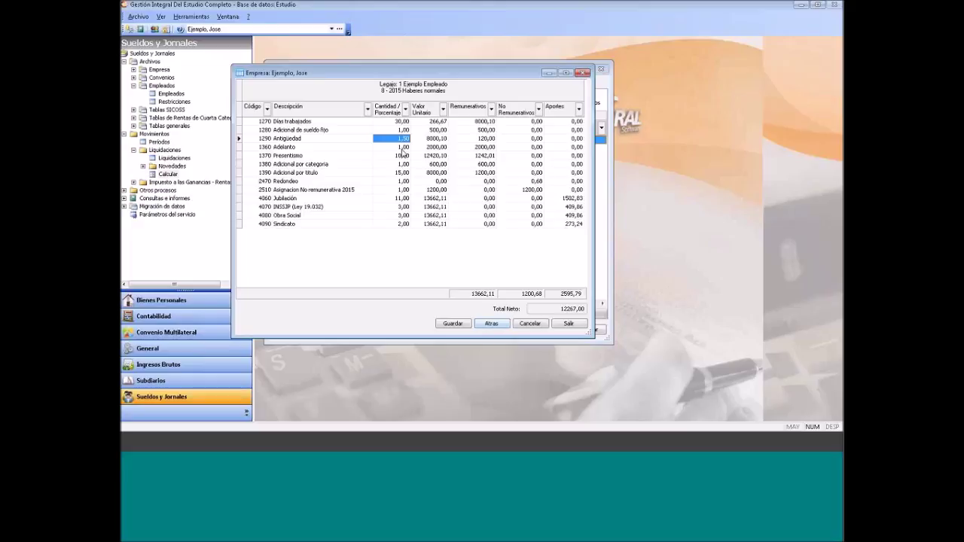
# Check the Adelanto row in the calculated settlement, discard the results and close the calculation window
pyautogui.press('Down')
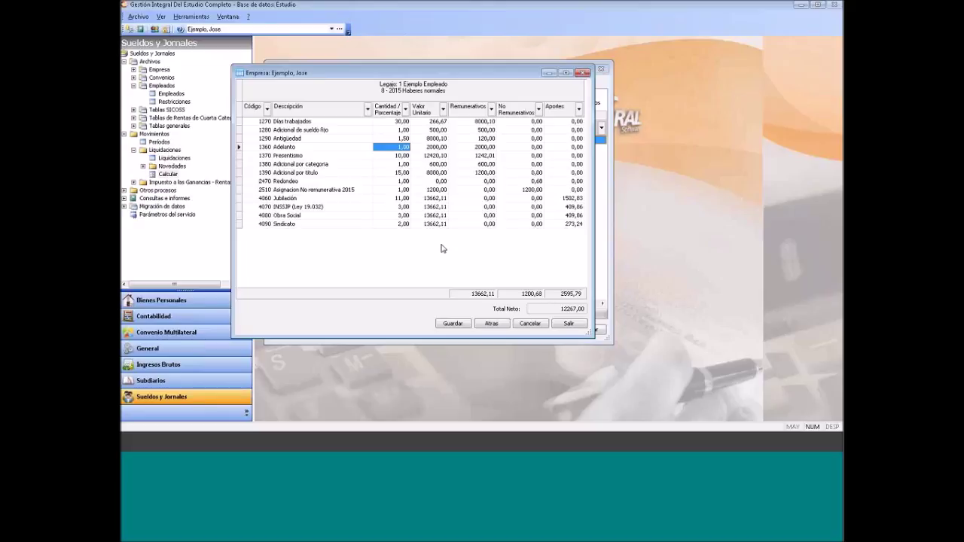
pyautogui.click(530, 327)
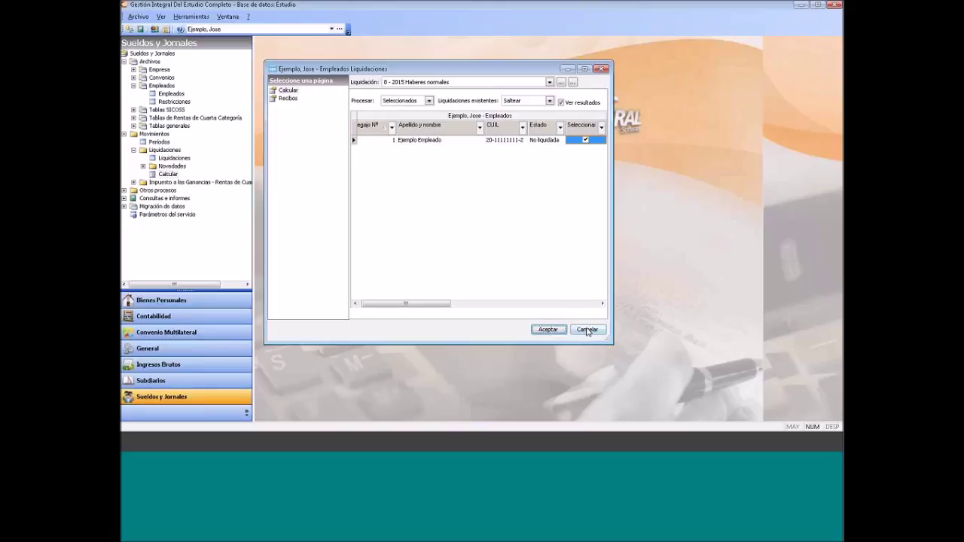
pyautogui.click(587, 330)
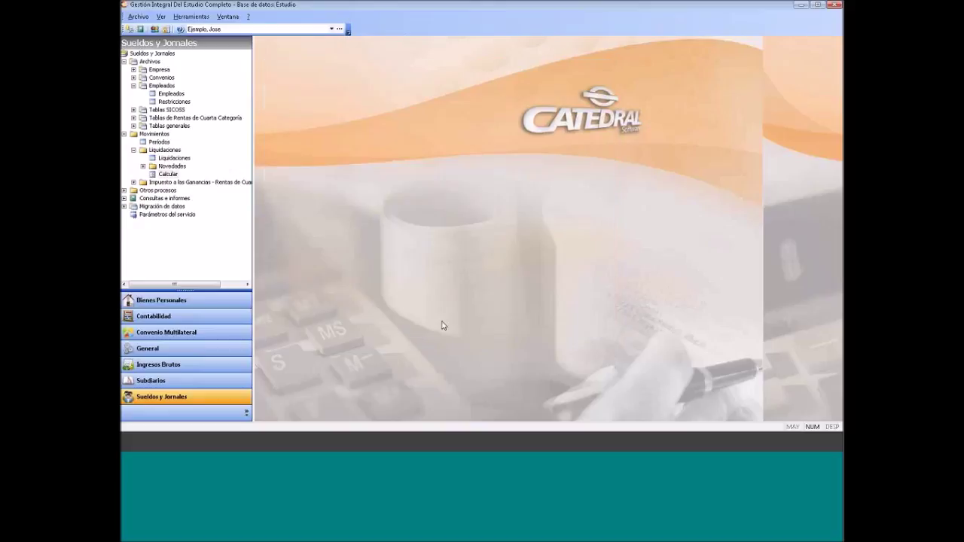
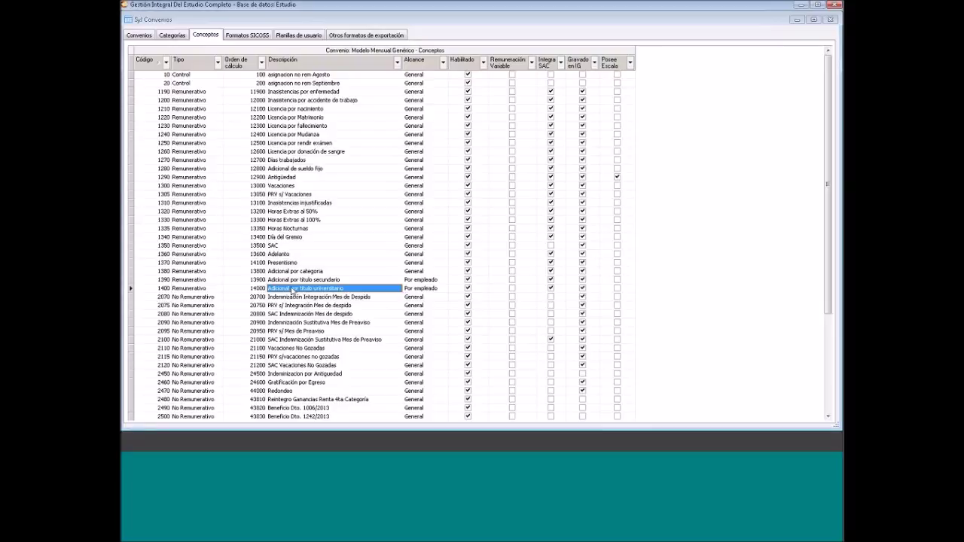
# Start a new Remunerativo concept described as Reserva de puesto and include it in the Haberes normales, Final and Final por renuncia settlements
pyautogui.rightClick(293, 100)
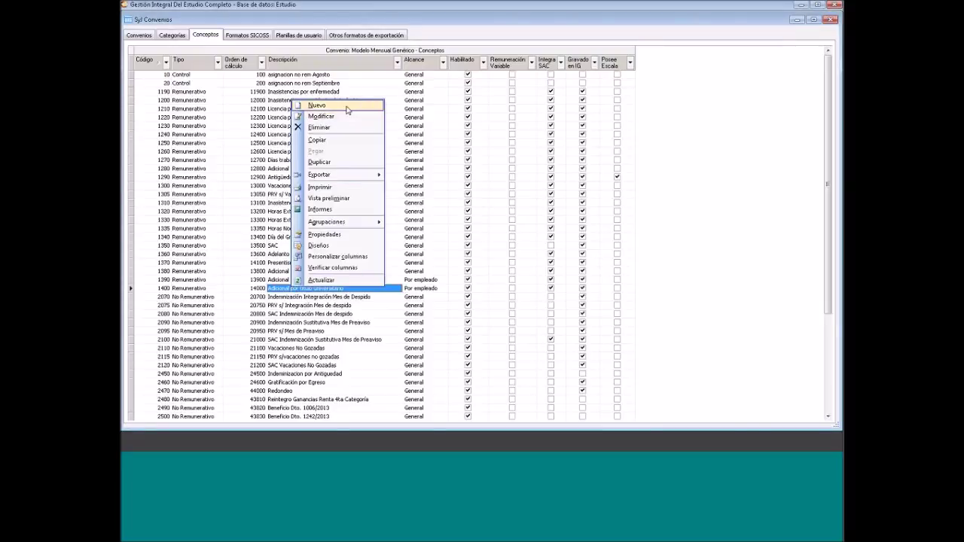
pyautogui.click(351, 116)
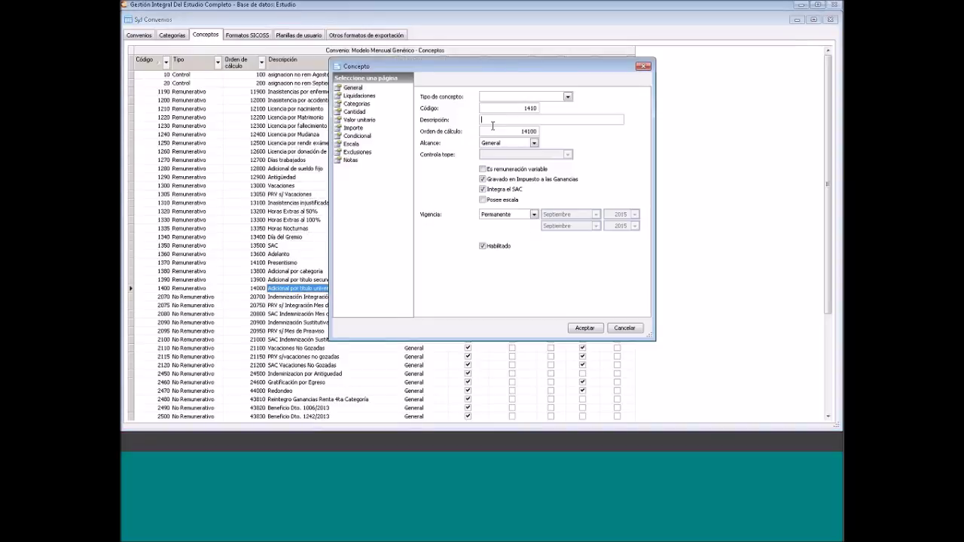
pyautogui.write('Reserva de puesto')
pyautogui.click(360, 96)
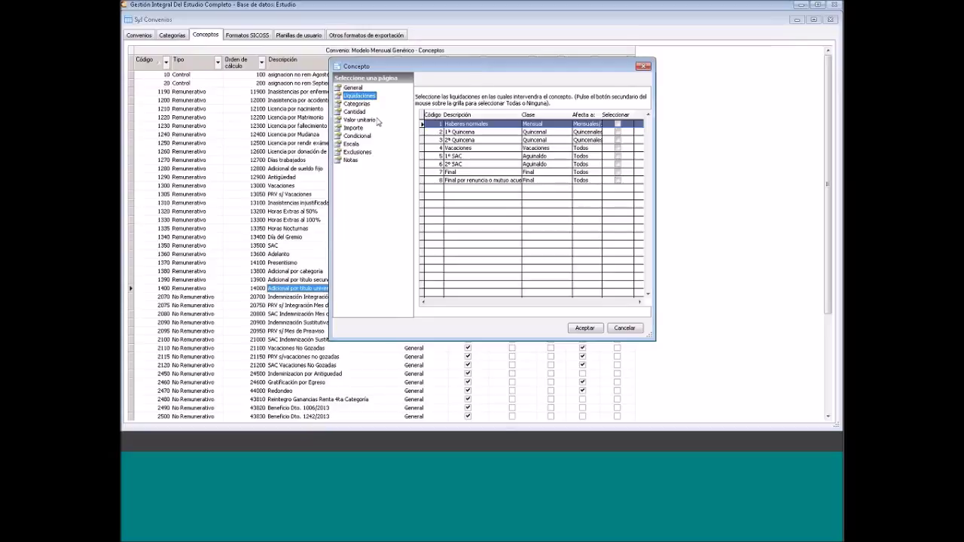
pyautogui.click(618, 125)
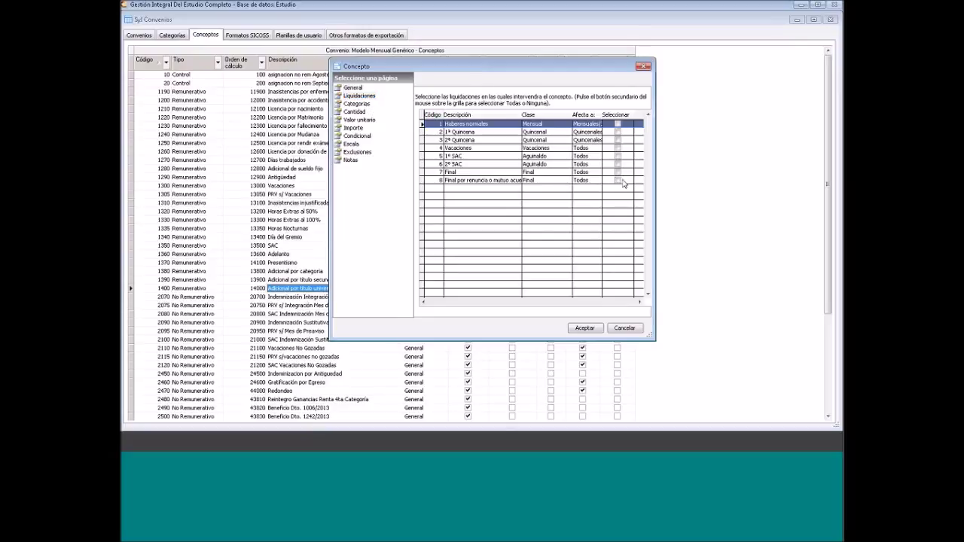
pyautogui.click(618, 180)
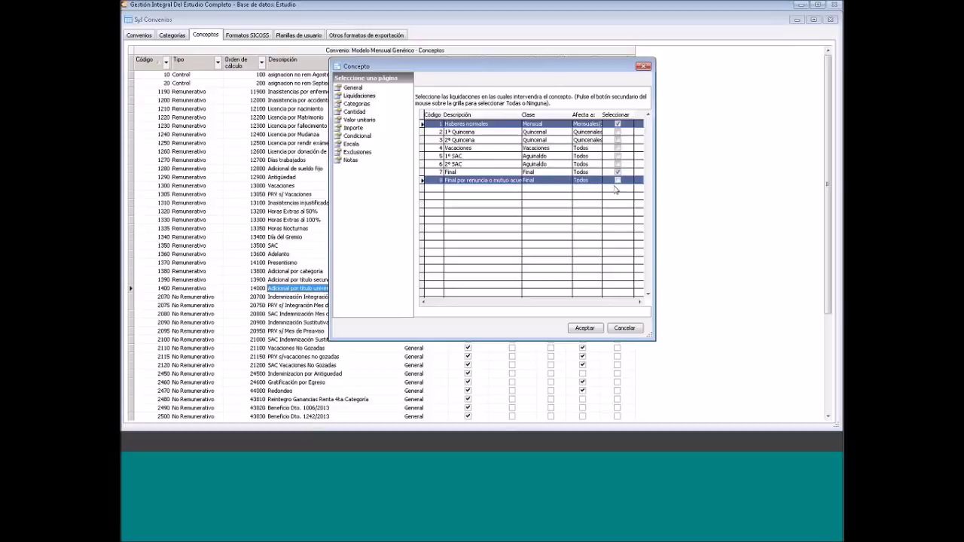
# Change the new concept's description to Descuento Reserva de puesto and set its Cantidad origin to A ingresar
pyautogui.click(353, 88)
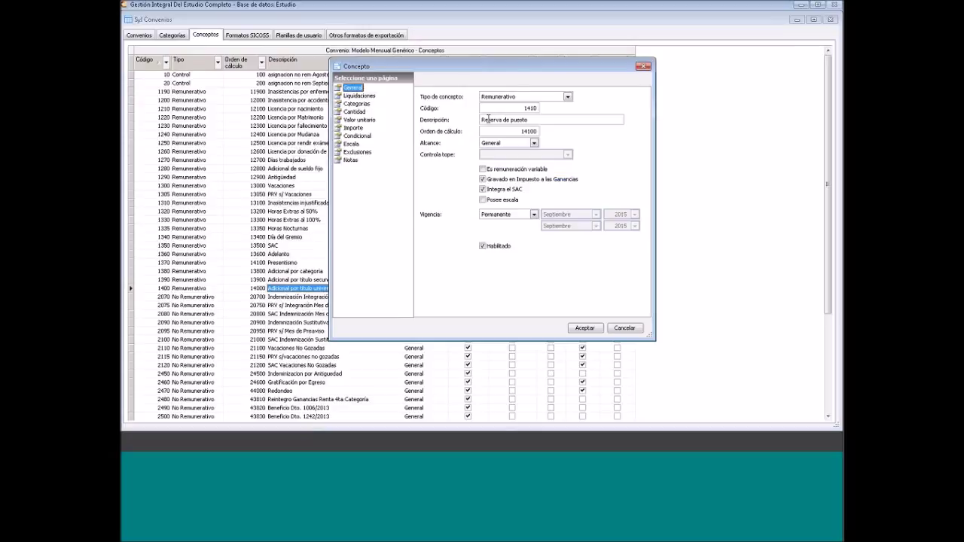
pyautogui.write('Descuento')
pyautogui.click(359, 96)
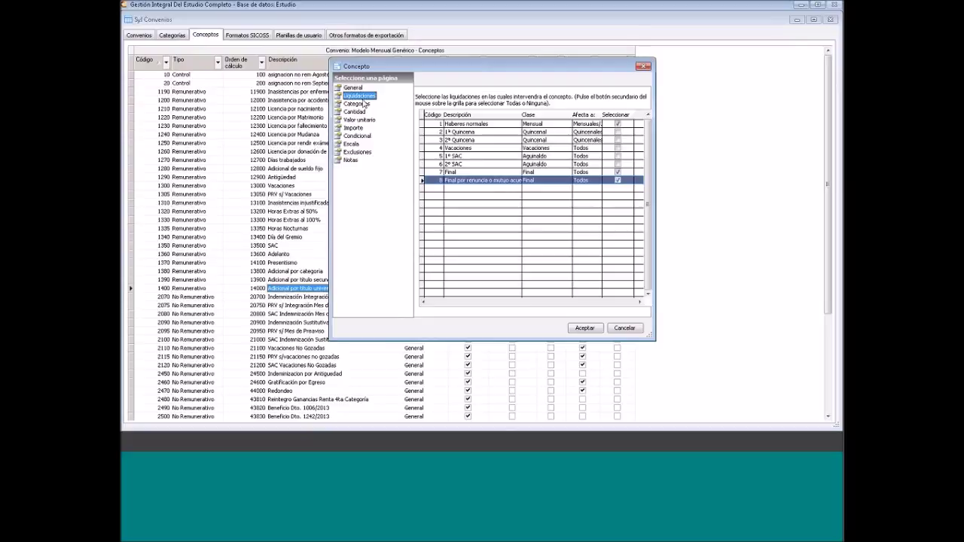
pyautogui.click(361, 104)
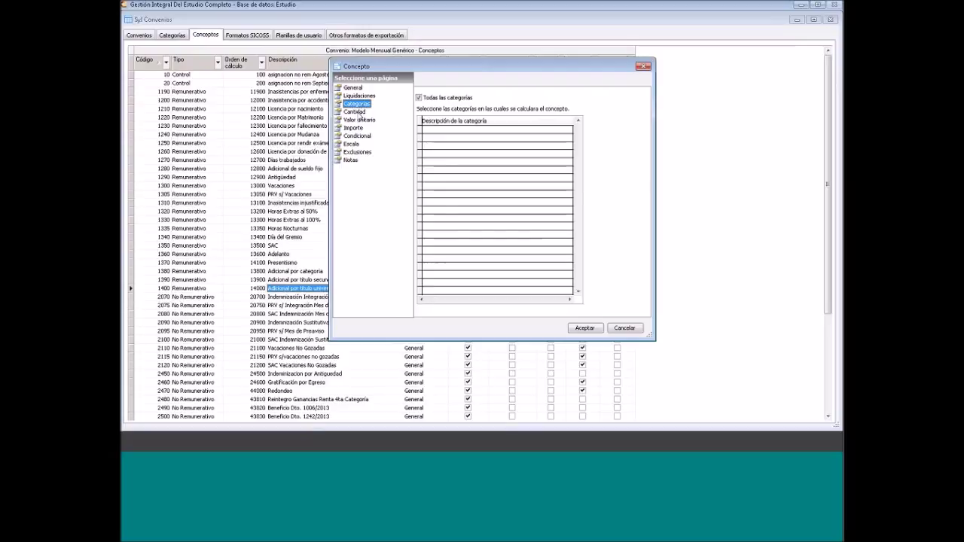
pyautogui.click(355, 112)
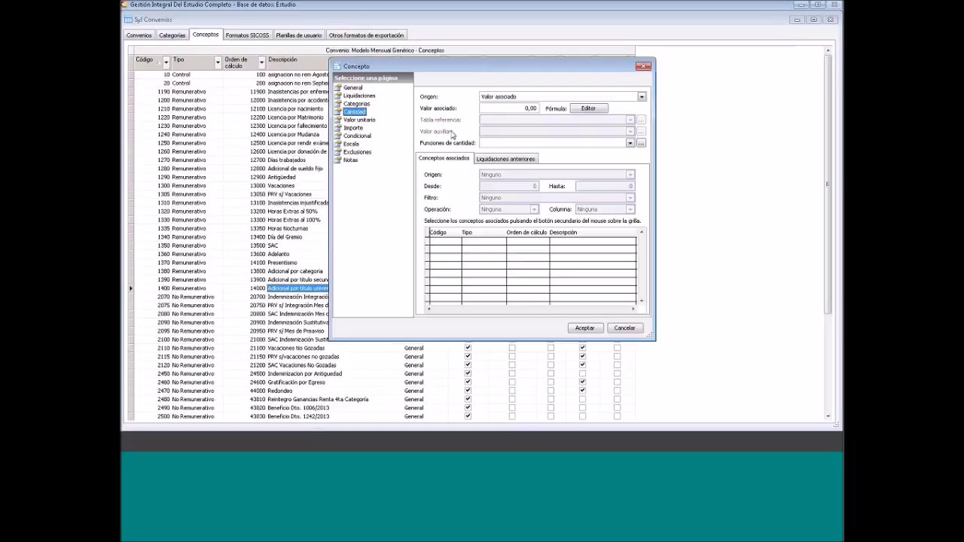
pyautogui.click(528, 98)
pyautogui.click(528, 104)
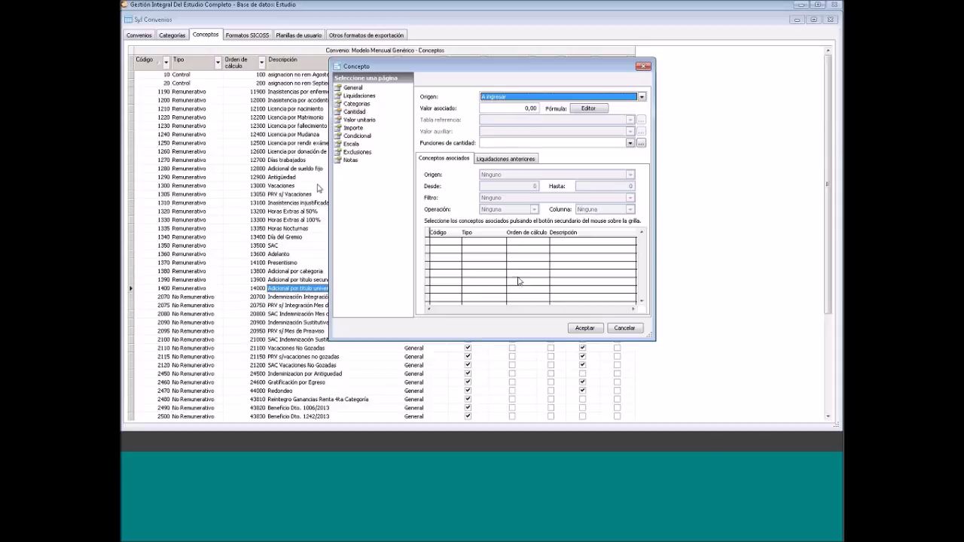
# Review the new concept's Valor unitario settings, shorten its description to Reserva de puesto and discard the concept
pyautogui.click(360, 121)
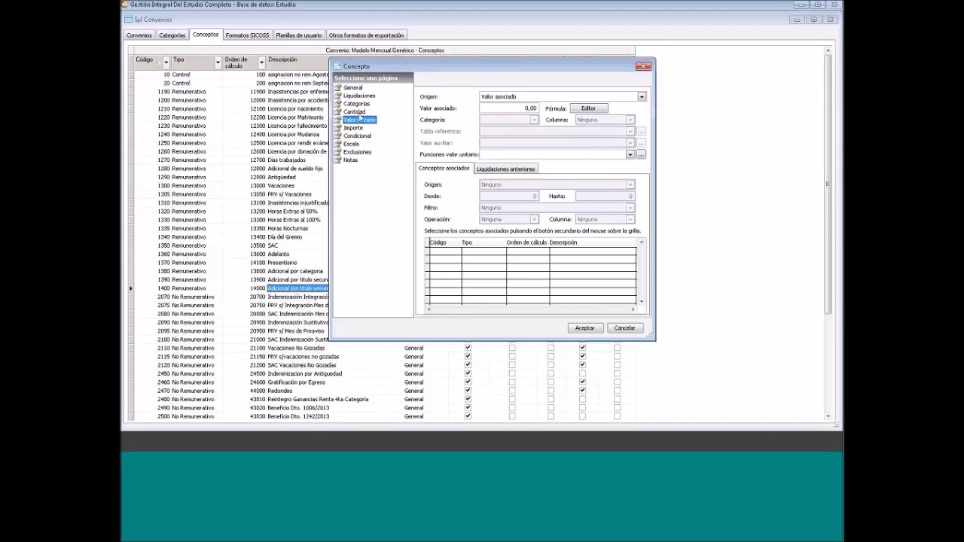
pyautogui.click(359, 113)
pyautogui.click(360, 120)
pyautogui.click(351, 88)
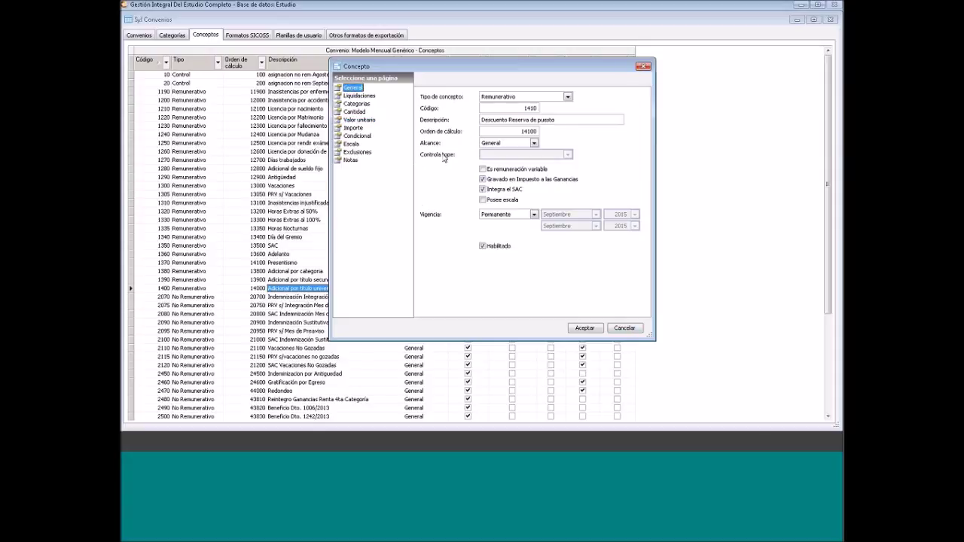
pyautogui.doubleClick(479, 121)
pyautogui.press('BackSpace')
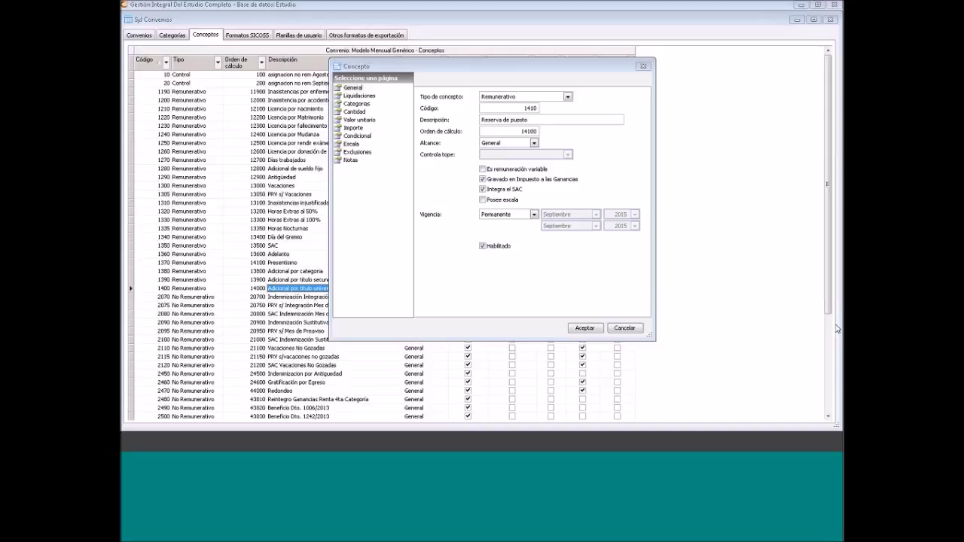
pyautogui.click(621, 330)
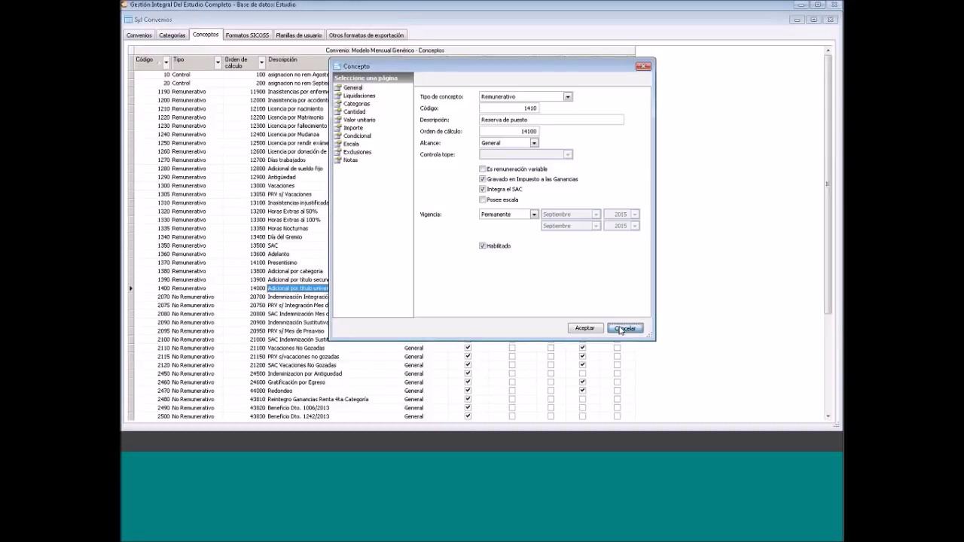
pyautogui.click(620, 329)
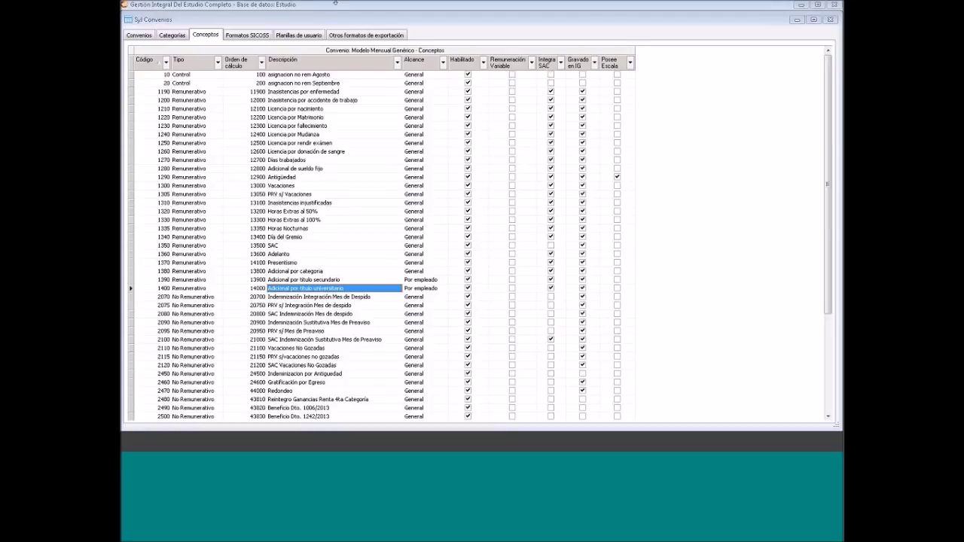
# Compare the Alcance of the Adicional por título secundario and Adicional por título universitario concepts in the list
pyautogui.click(313, 273)
pyautogui.click(316, 281)
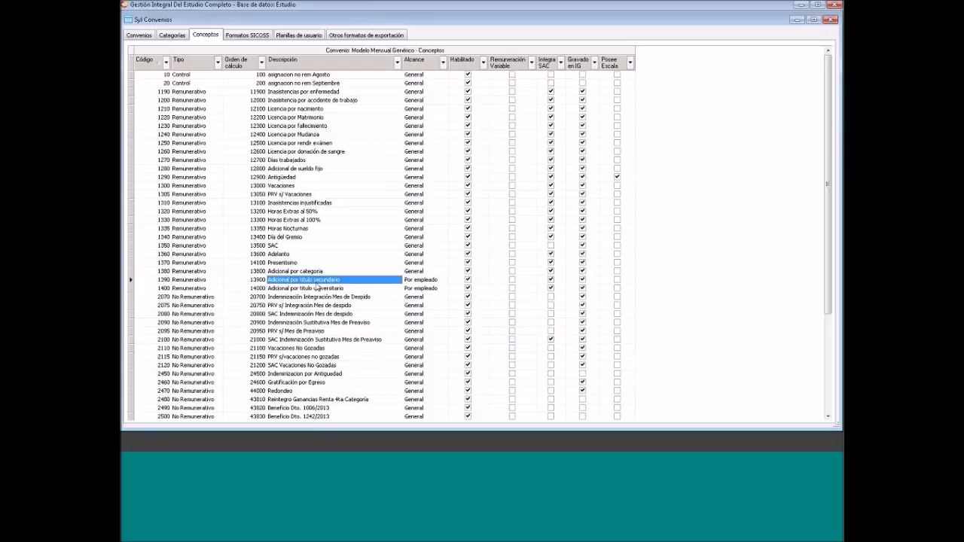
pyautogui.click(317, 288)
pyautogui.press('Up')
pyautogui.click(335, 290)
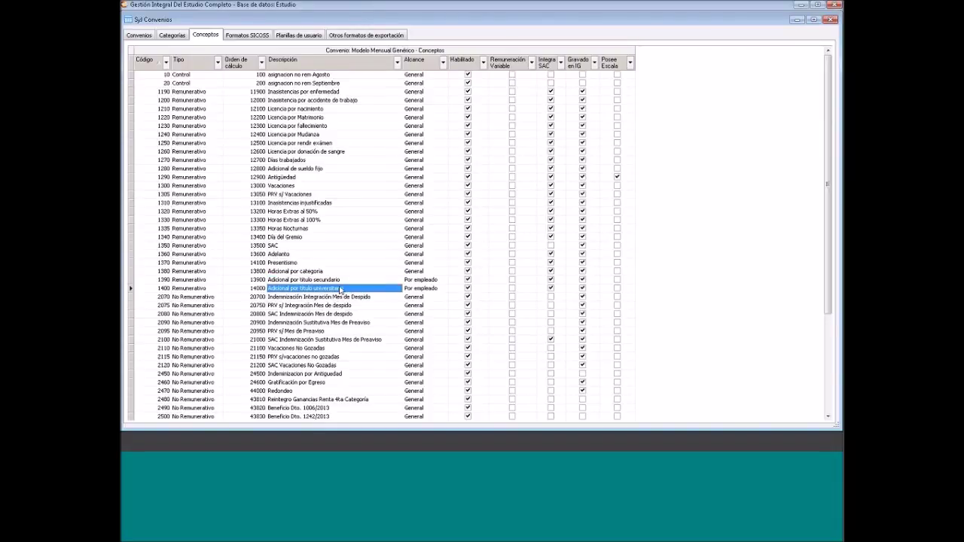
pyautogui.press('Up')
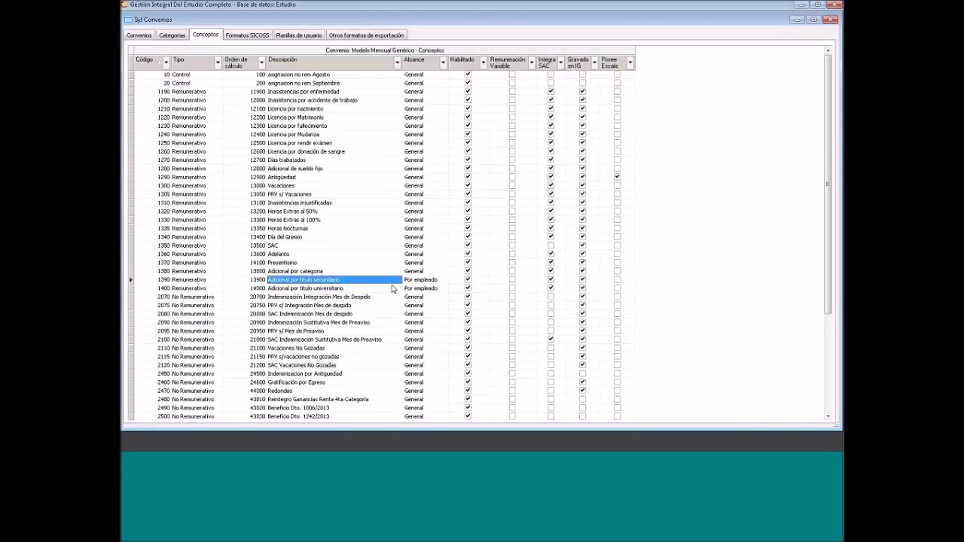
pyautogui.press('Right')
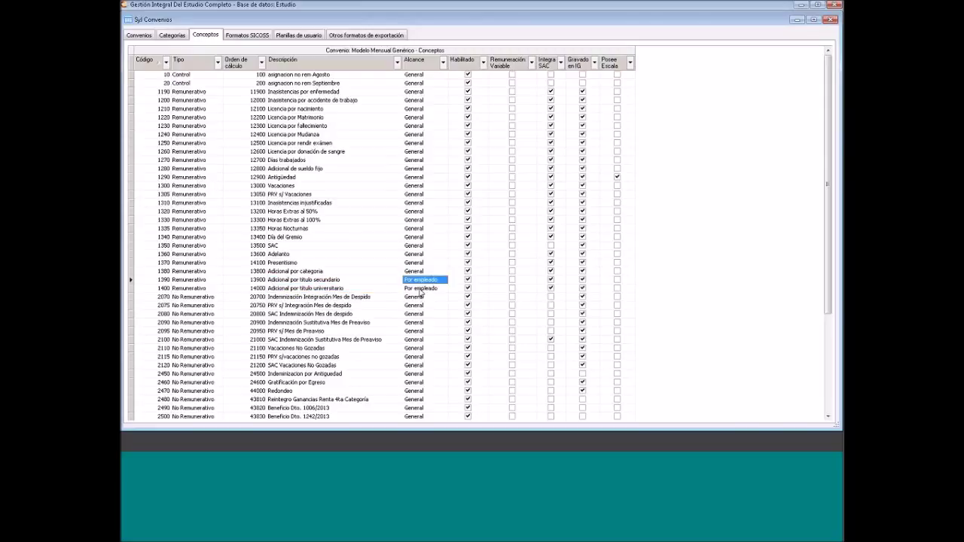
pyautogui.press('Down')
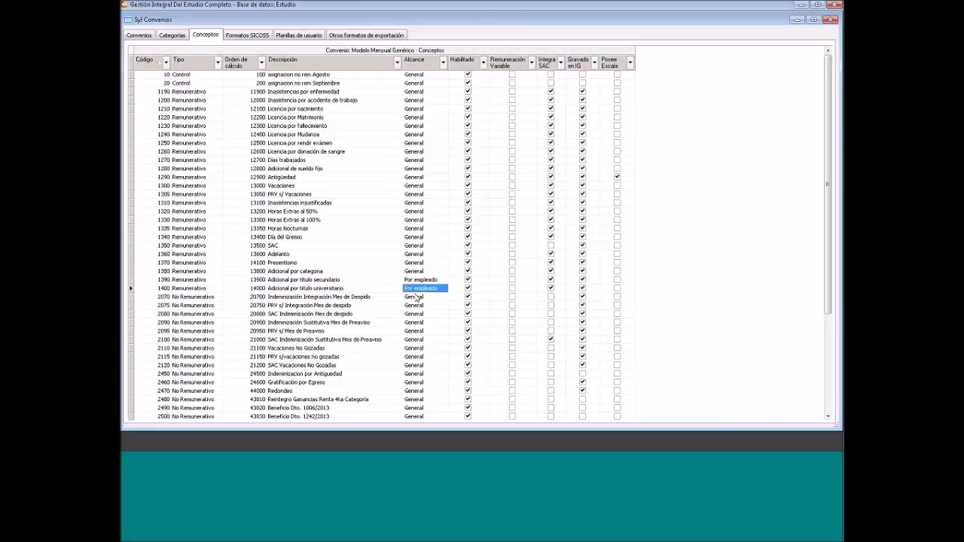
# Start a new Remunerativo concept with the description Zona desfavorable and choose its Alcance
pyautogui.rightClick(329, 203)
pyautogui.click(386, 268)
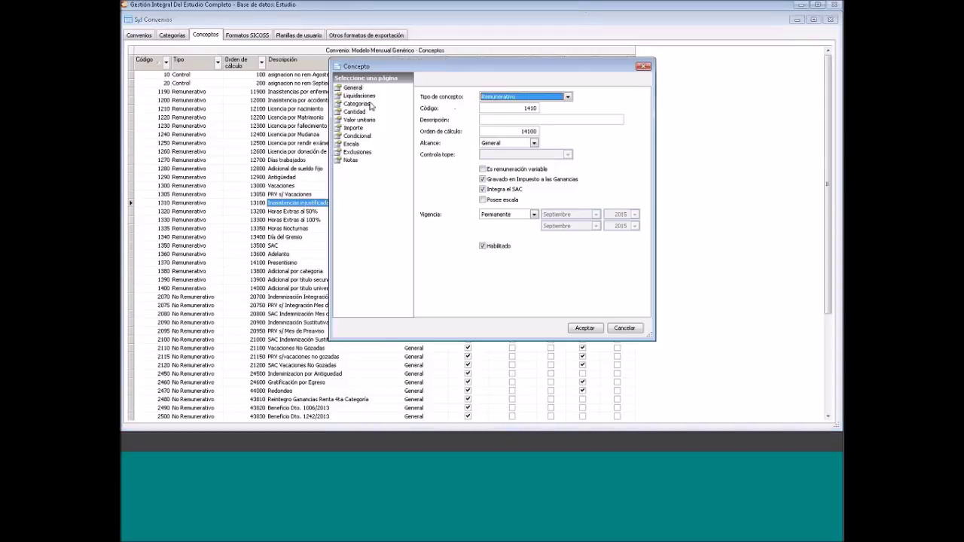
pyautogui.click(509, 119)
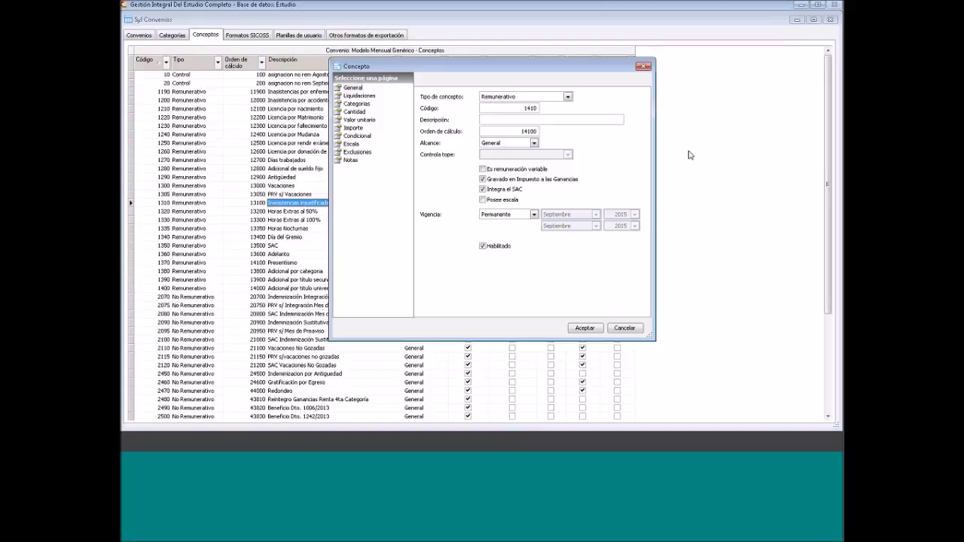
pyautogui.write('Zona desfavorabler')
pyautogui.click(504, 143)
pyautogui.click(504, 160)
# Include the Zona desfavorable concept in the Haberes normales, Final and Final por renuncia settlements
pyautogui.click(359, 95)
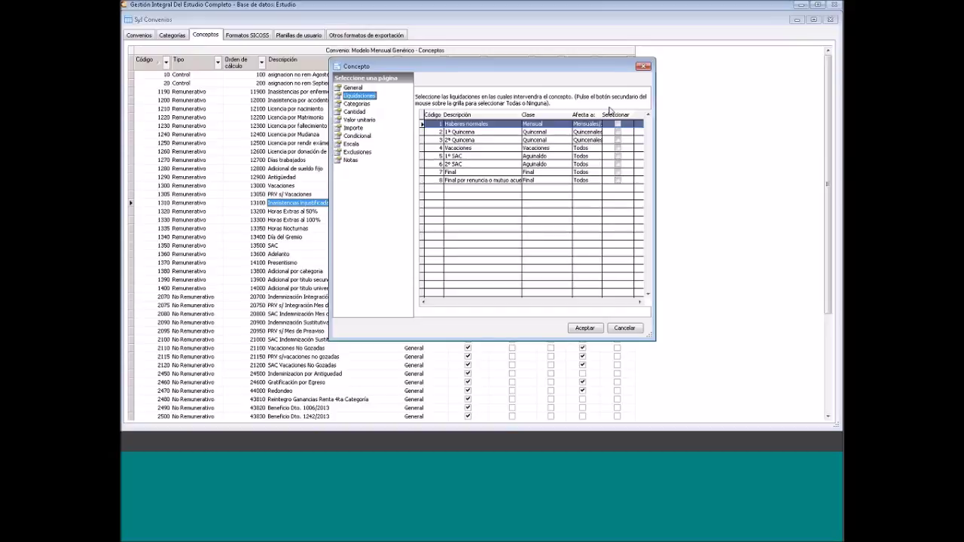
pyautogui.click(618, 123)
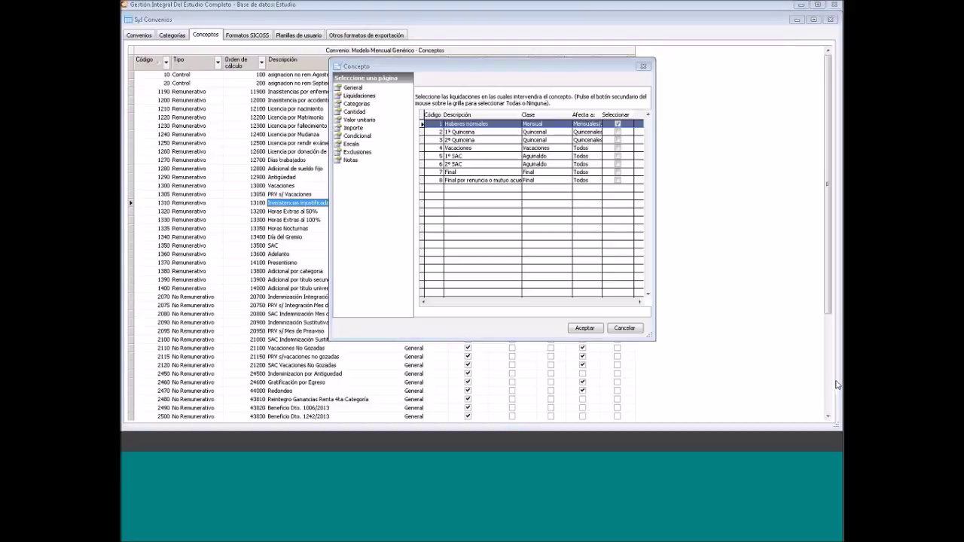
pyautogui.click(618, 172)
pyautogui.click(618, 181)
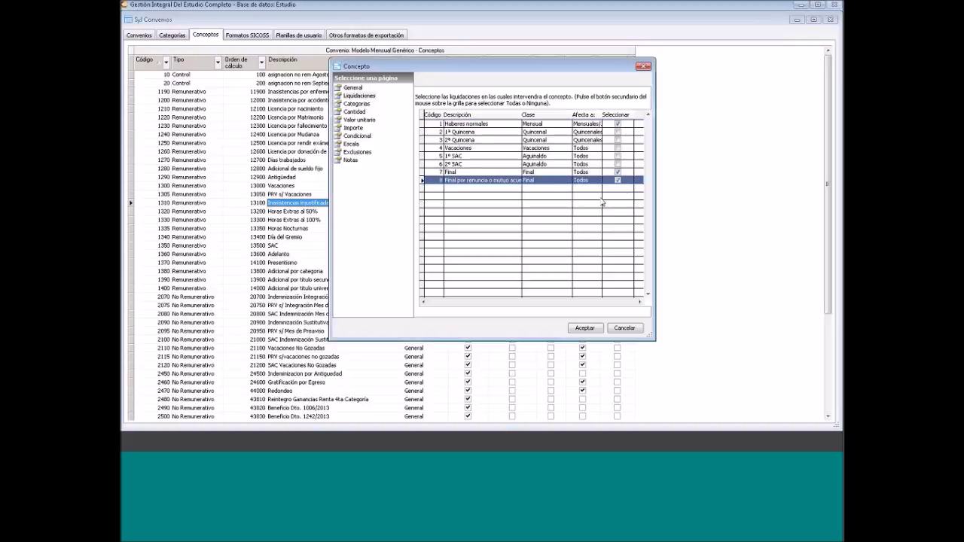
# Keep the concept applied to all categories and set the Valor asociado of its Cantidad to 5
pyautogui.click(357, 103)
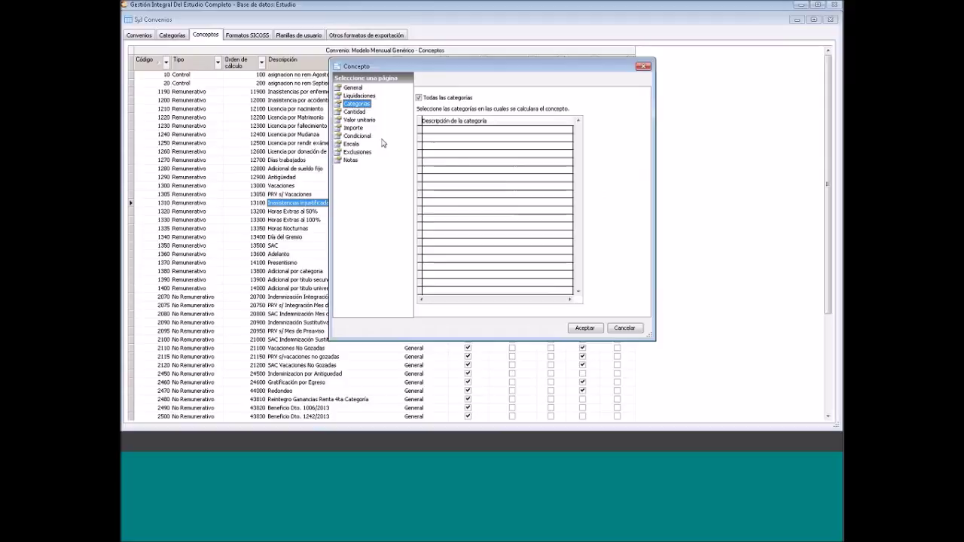
pyautogui.press('Down')
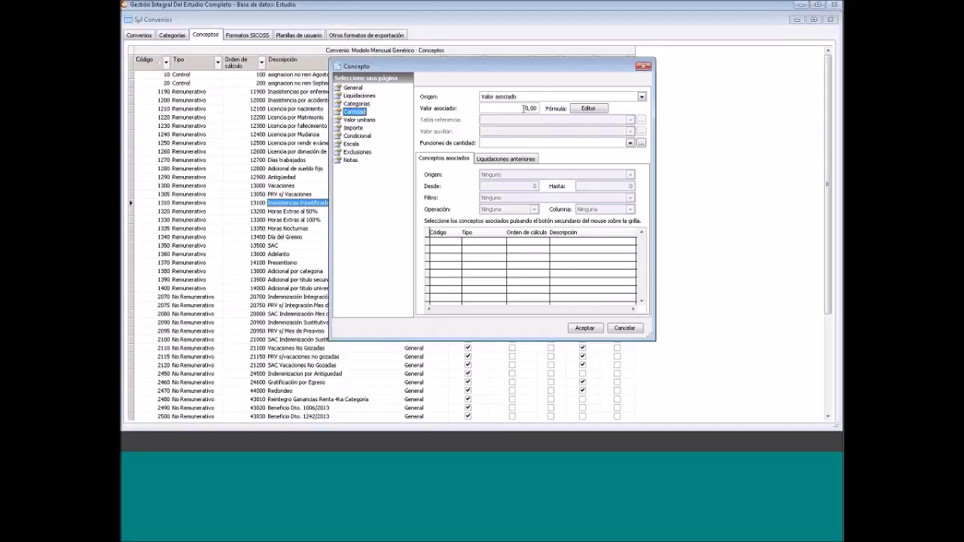
pyautogui.doubleClick(524, 109)
pyautogui.write('5 ,')
pyautogui.click(837, 348)
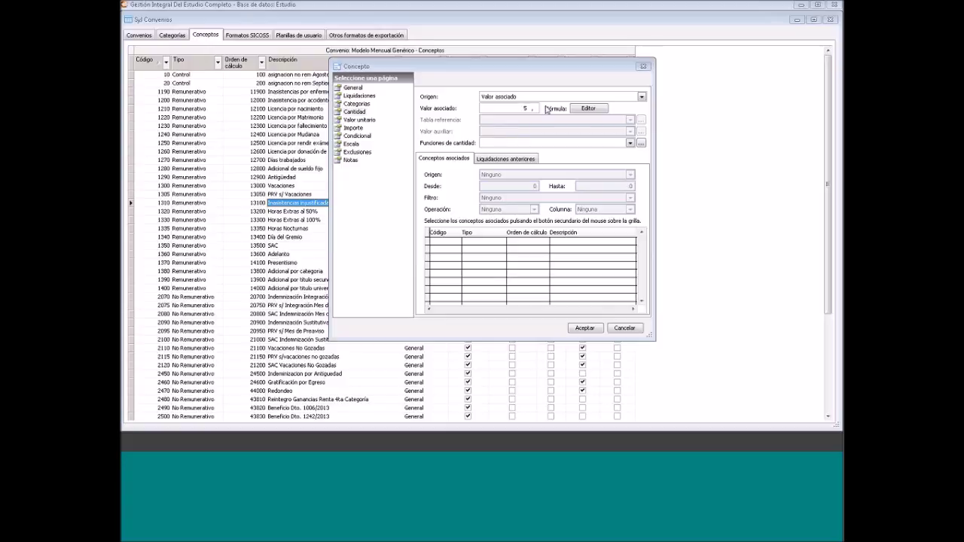
pyautogui.click(523, 109)
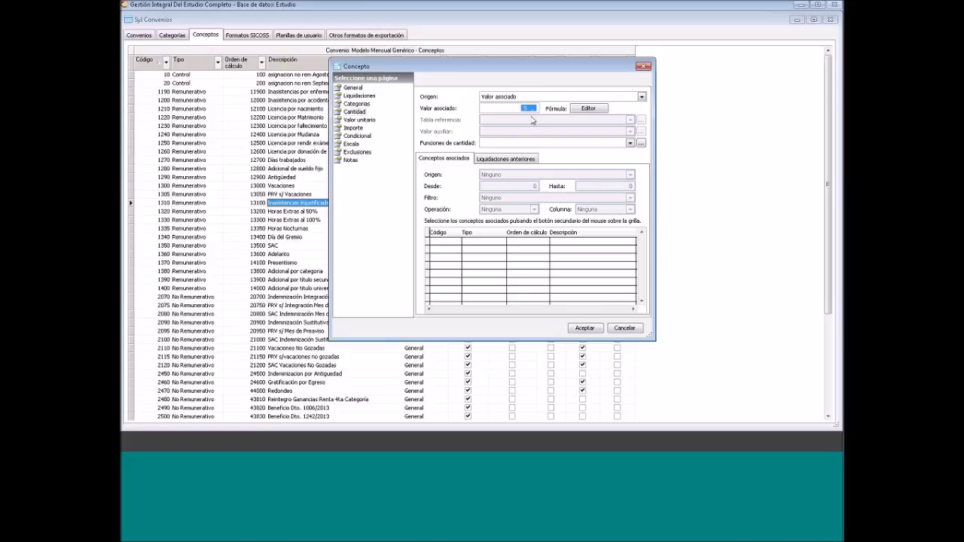
# Set the Valor unitario Origen to Desde conceptos asociados and its associated concepts' Origen to Rango de tipos de conceptos
pyautogui.click(360, 120)
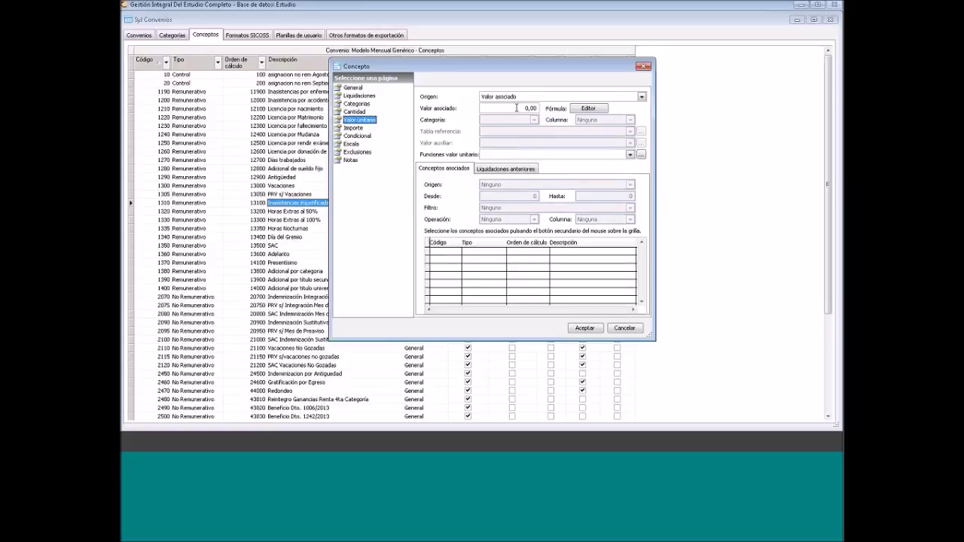
pyautogui.click(515, 108)
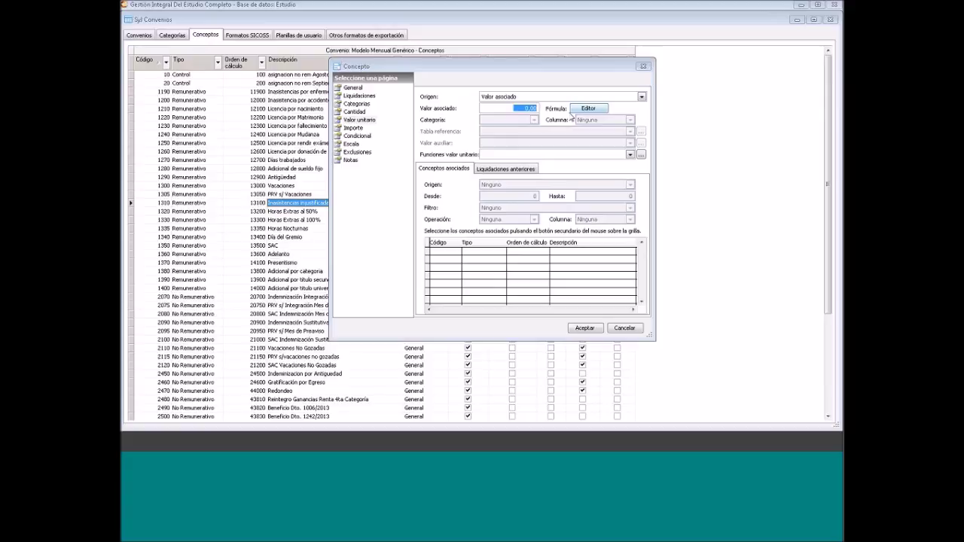
pyautogui.click(510, 96)
pyautogui.click(514, 100)
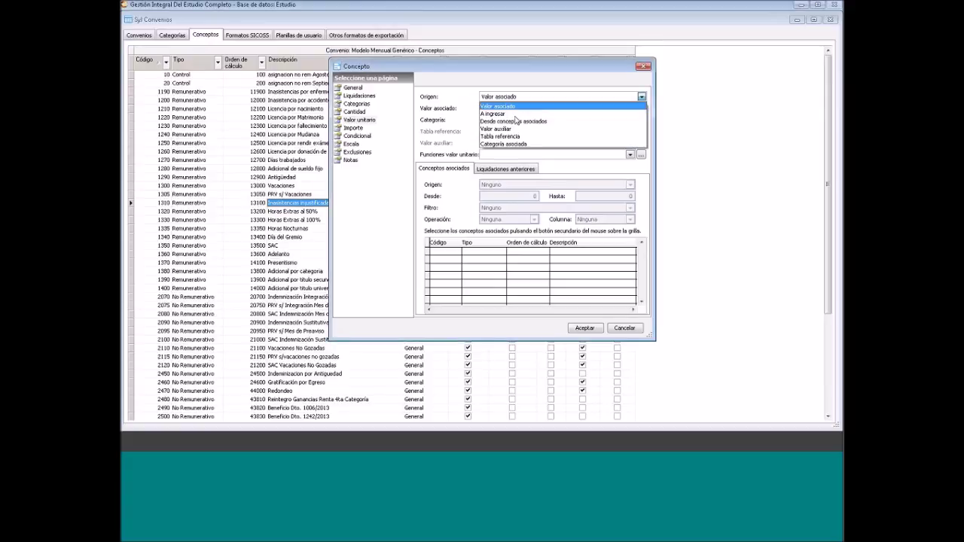
pyautogui.click(515, 121)
pyautogui.click(531, 186)
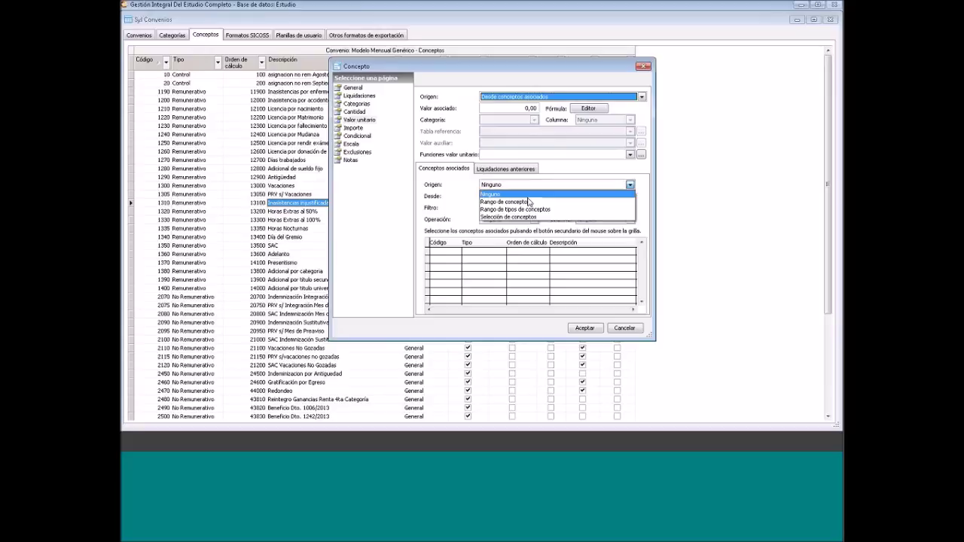
pyautogui.click(521, 205)
# Limit the associated concept types to the range Remunerativo to Remunerativo, with the Filtro set to Ninguno
pyautogui.click(521, 208)
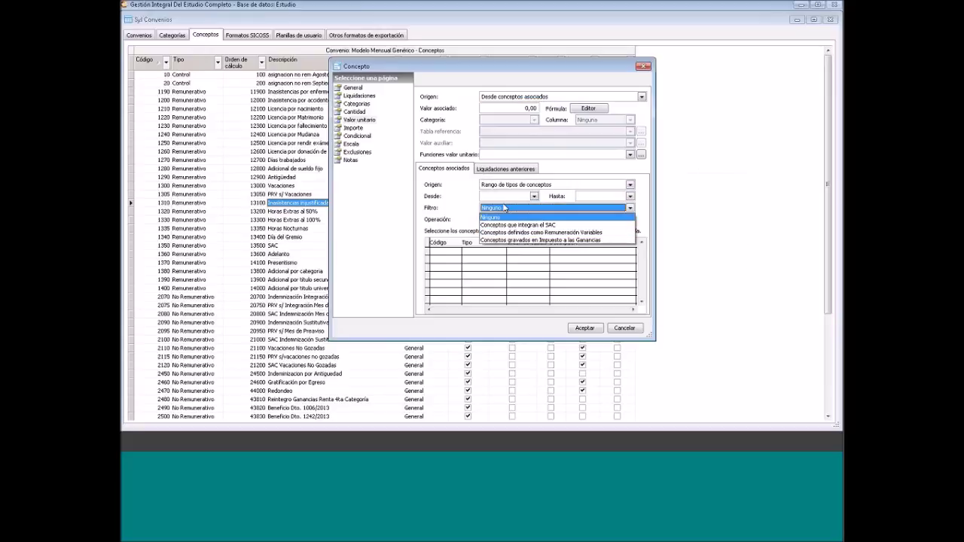
pyautogui.click(507, 198)
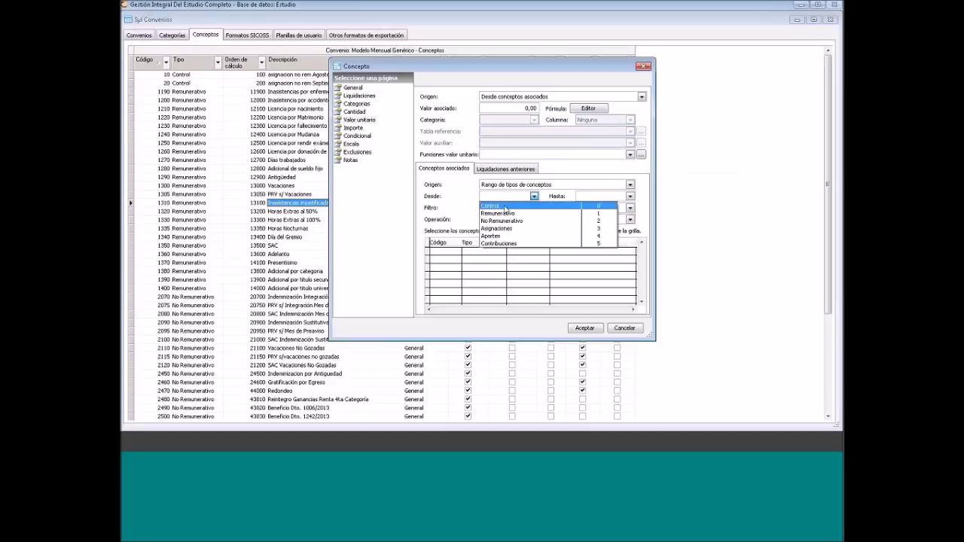
pyautogui.click(529, 211)
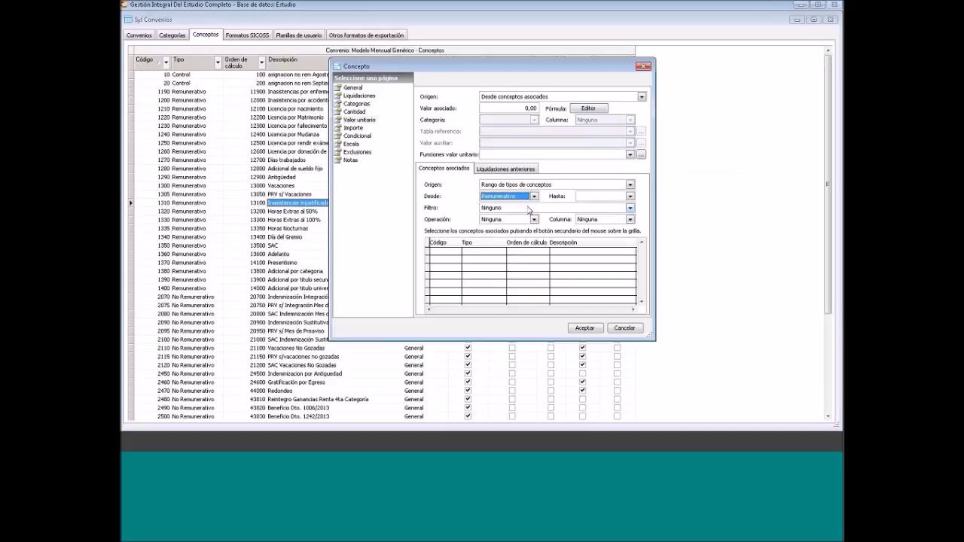
pyautogui.click(607, 196)
pyautogui.click(602, 213)
pyautogui.click(557, 207)
pyautogui.click(497, 217)
# Set the associated concepts' Operación to Suma and their Columna to Importe
pyautogui.click(533, 219)
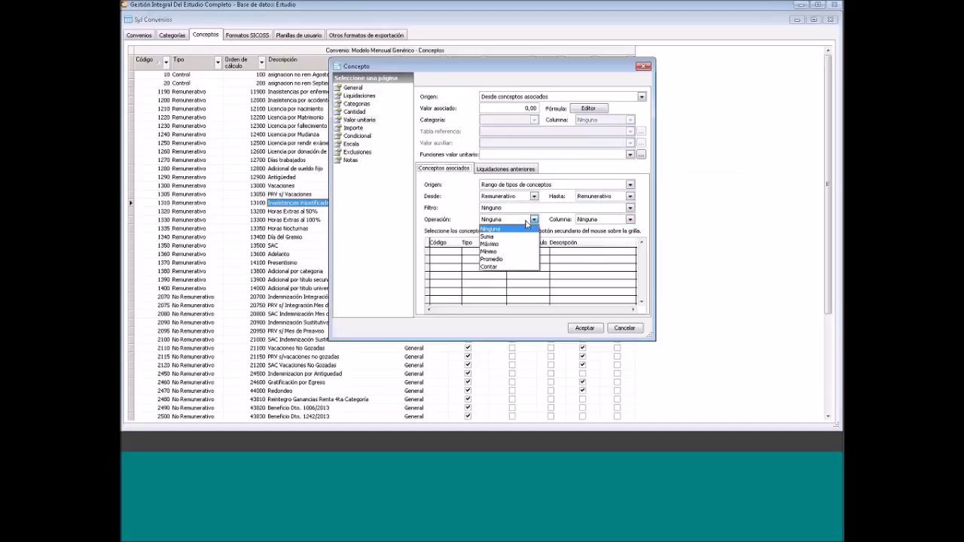
pyautogui.click(488, 237)
pyautogui.click(591, 220)
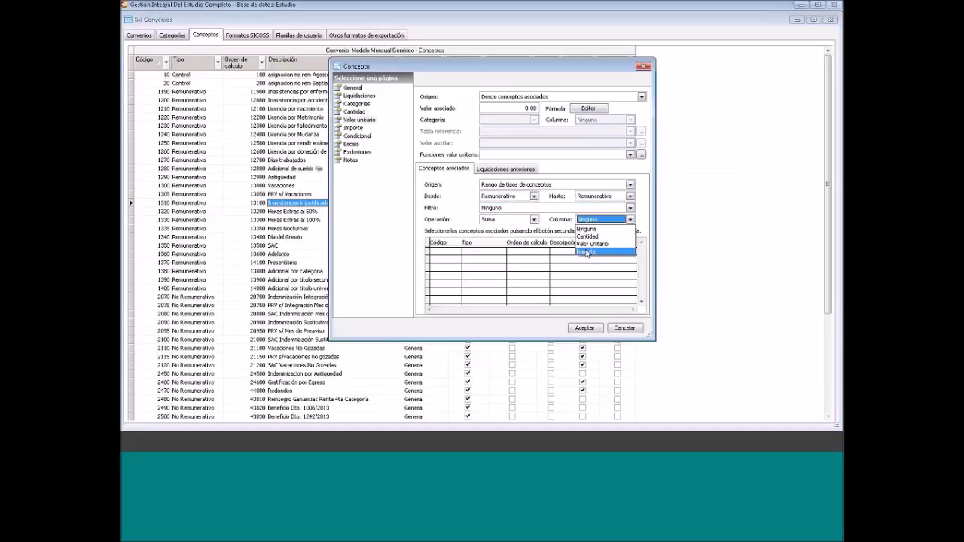
pyautogui.click(587, 253)
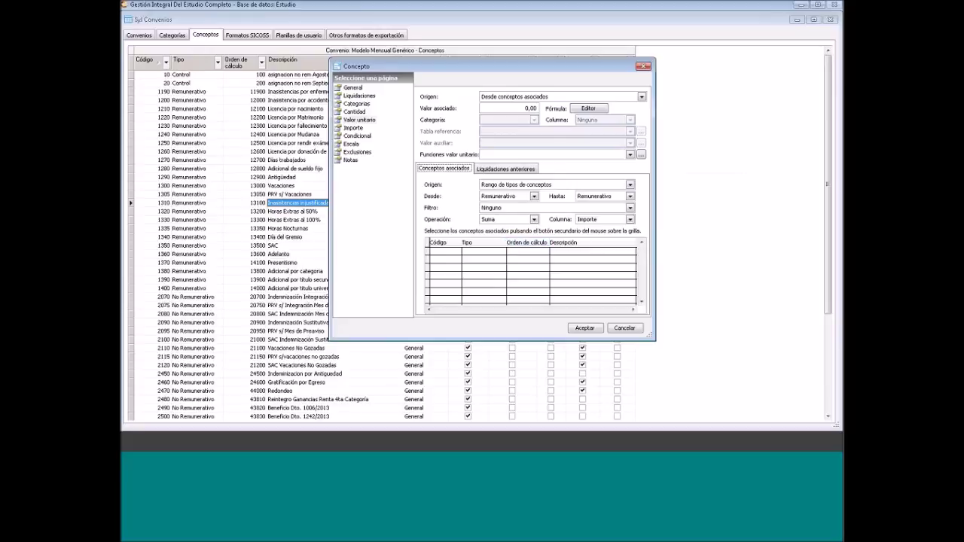
# Set the Importe Origen to Operación with the formula Cantidad * Valor Unitario / 100, and save the Zona desfavorable concept
pyautogui.click(358, 97)
pyautogui.click(353, 88)
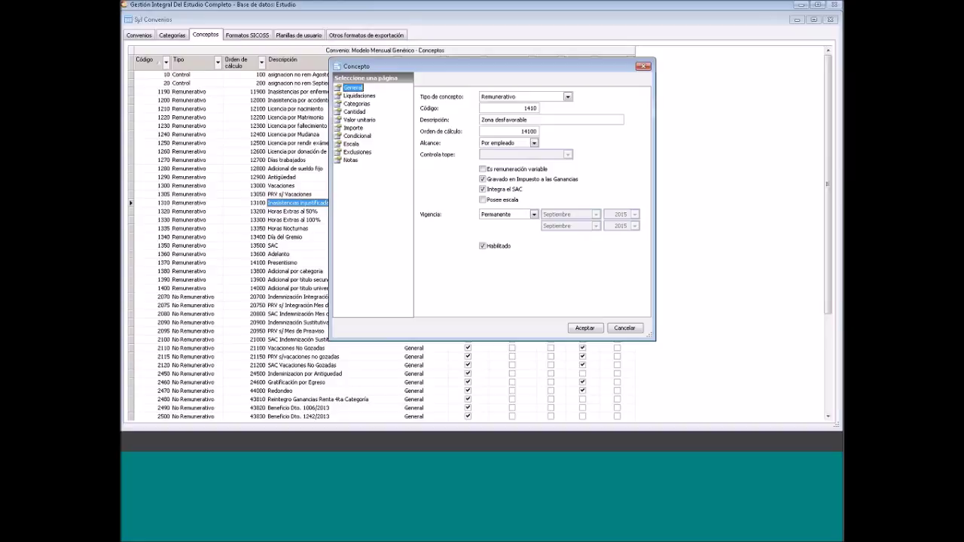
pyautogui.click(355, 113)
pyautogui.click(358, 128)
pyautogui.click(359, 119)
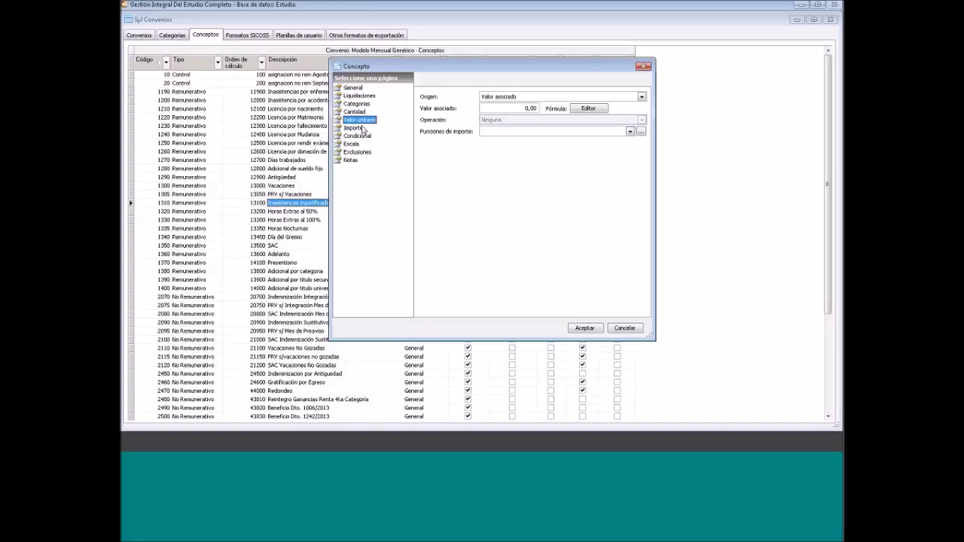
pyautogui.click(353, 127)
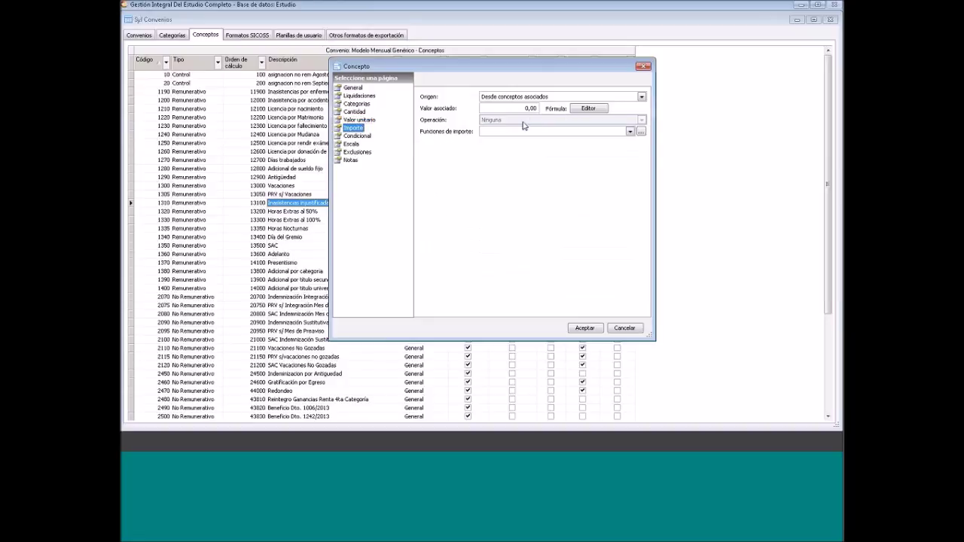
pyautogui.click(519, 97)
pyautogui.click(497, 121)
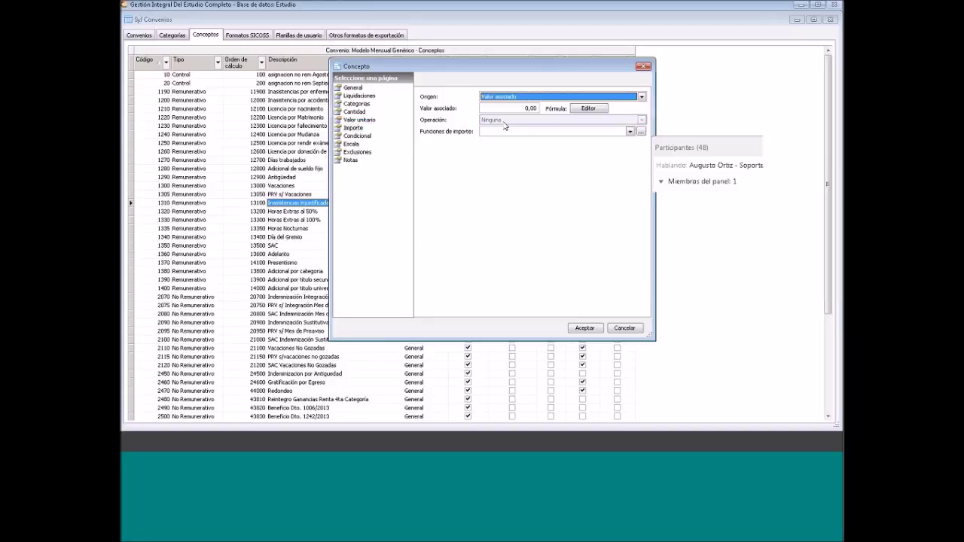
pyautogui.click(506, 119)
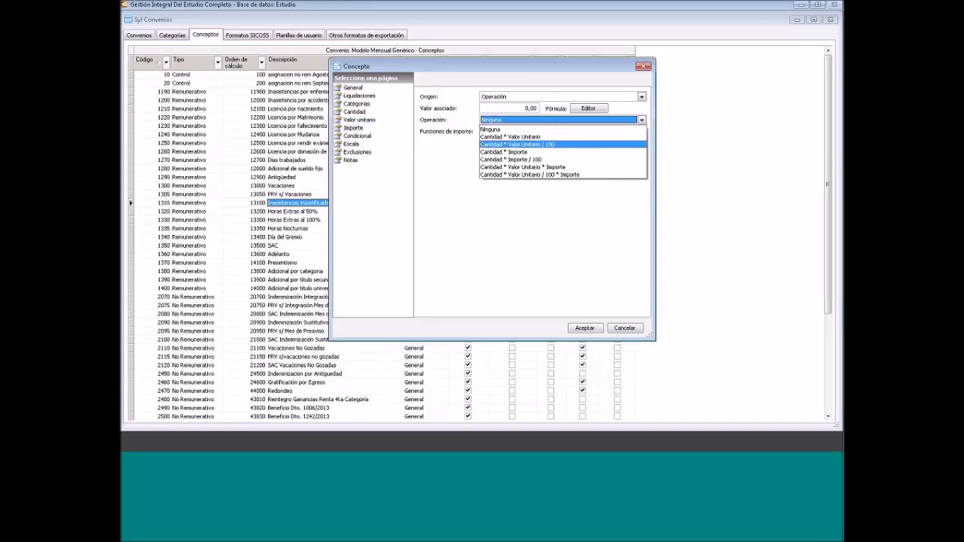
pyautogui.press('Return')
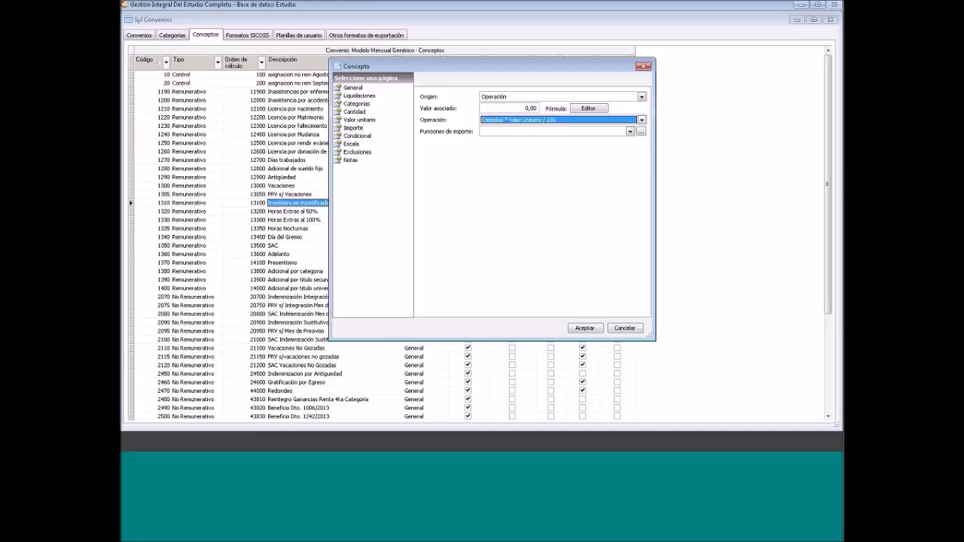
pyautogui.click(587, 330)
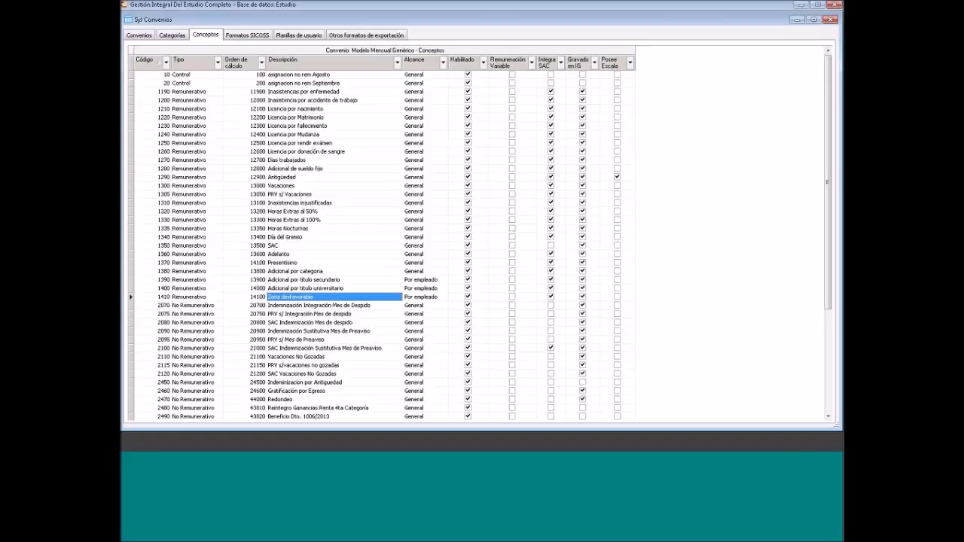
# Open the example employee's record and start a new entry in its Conceptos Individuales
pyautogui.click(796, 20)
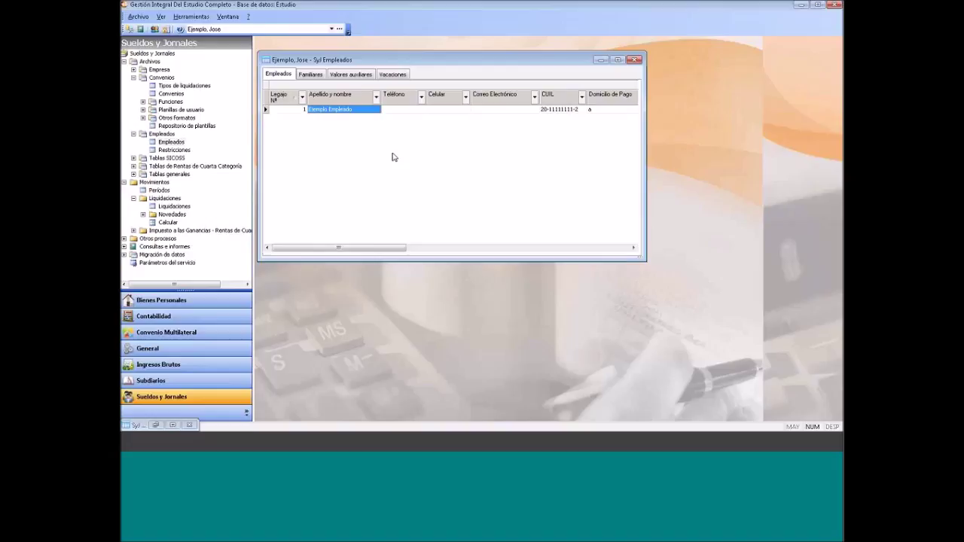
pyautogui.doubleClick(393, 154)
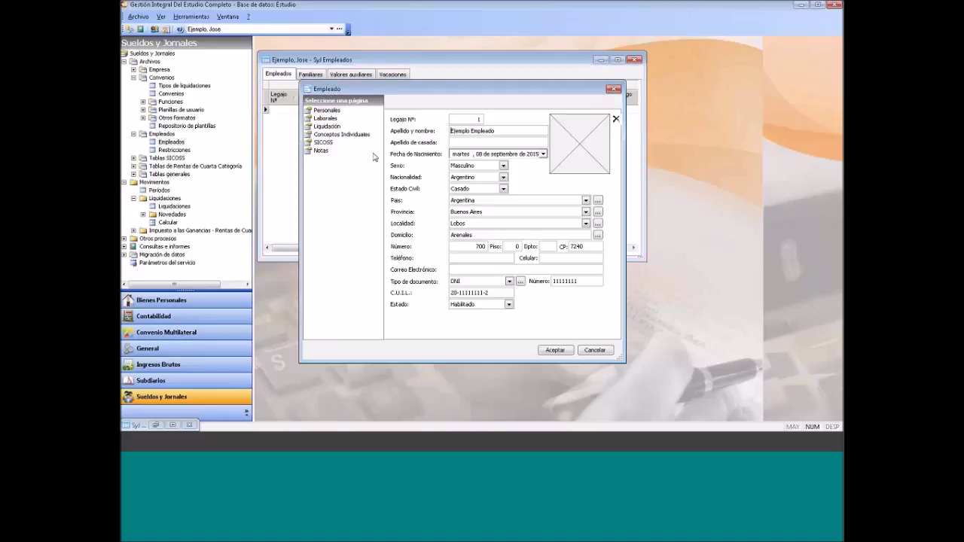
pyautogui.click(332, 134)
pyautogui.rightClick(479, 157)
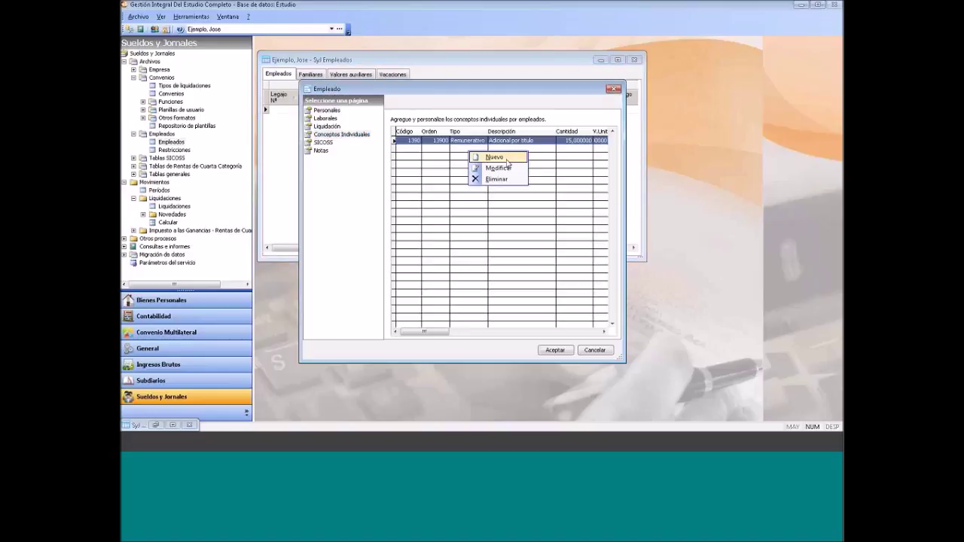
pyautogui.click(509, 160)
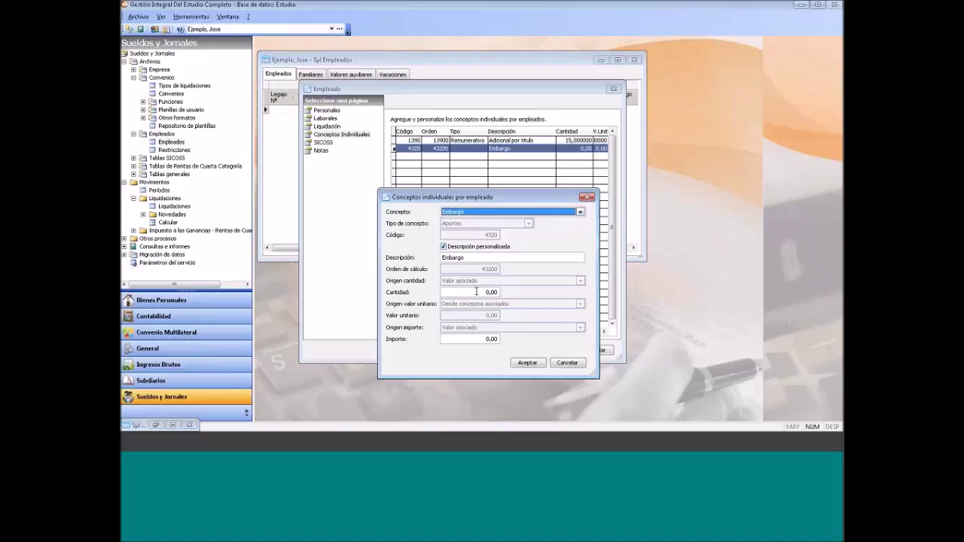
# Choose Zona desfavorable as the individual concept with a Cantidad of 20, accept it and close the employee's record
pyautogui.click(544, 216)
pyautogui.click(496, 237)
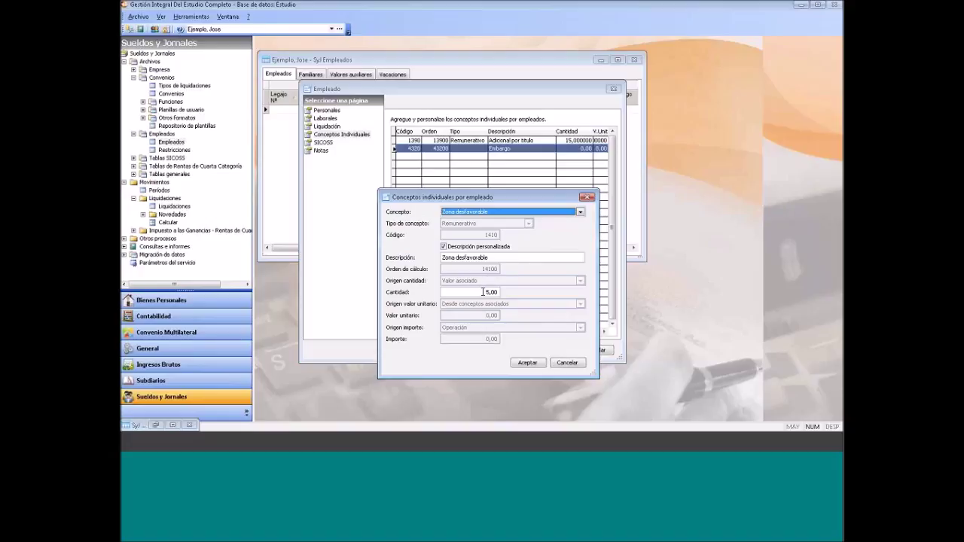
pyautogui.moveTo(482, 291); pyautogui.dragTo(559, 293)
pyautogui.write('20 ,')
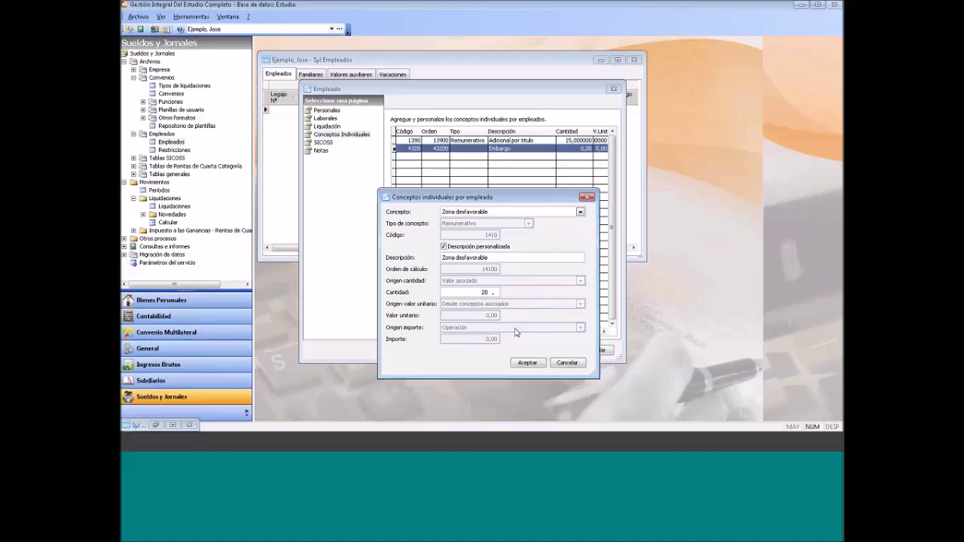
pyautogui.click(530, 362)
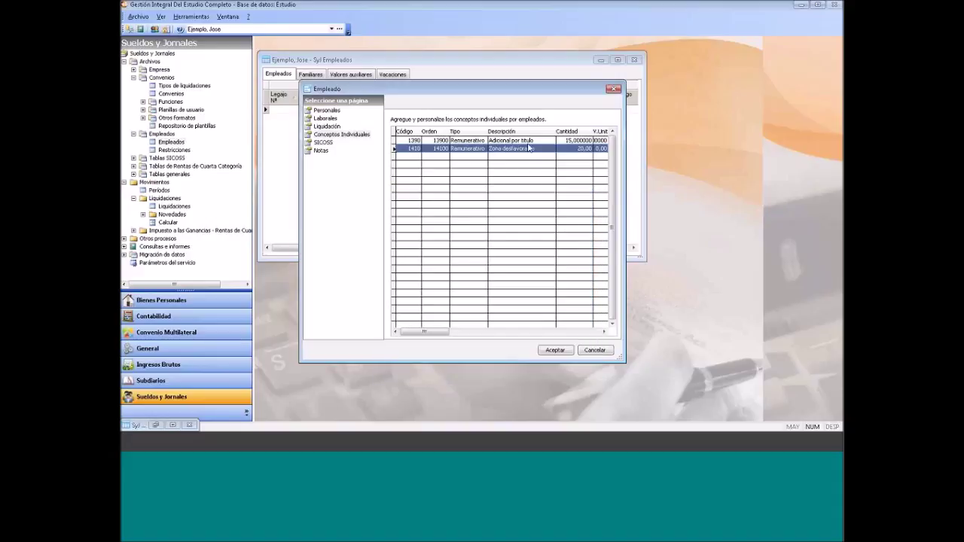
pyautogui.click(613, 90)
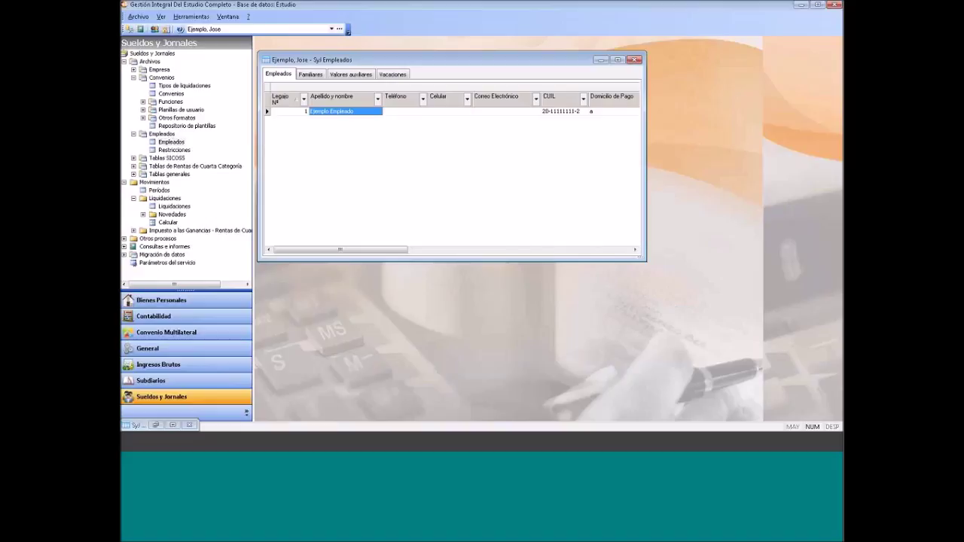
# Return to the Convenios concept list and change the Adelanto concept's type to No Remunerativo
pyautogui.click(170, 93)
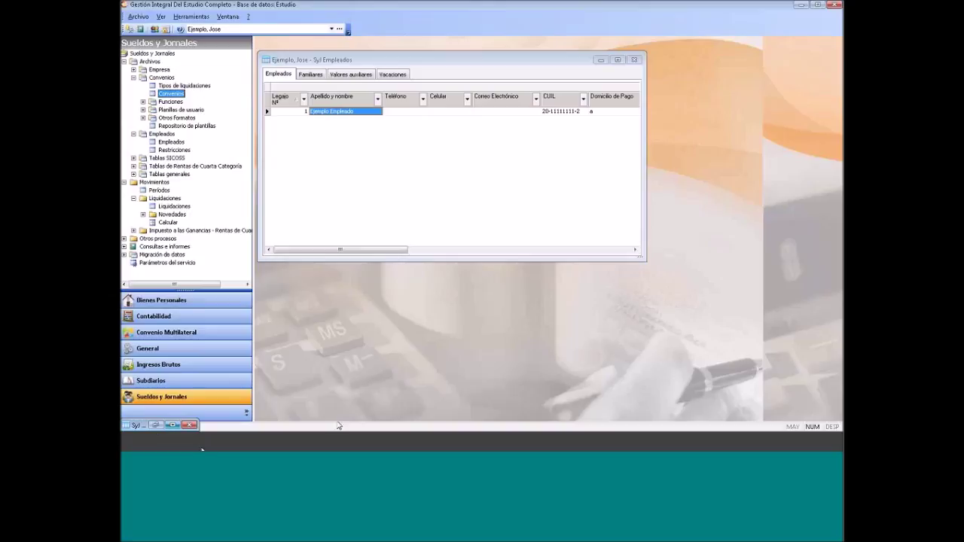
pyautogui.click(154, 427)
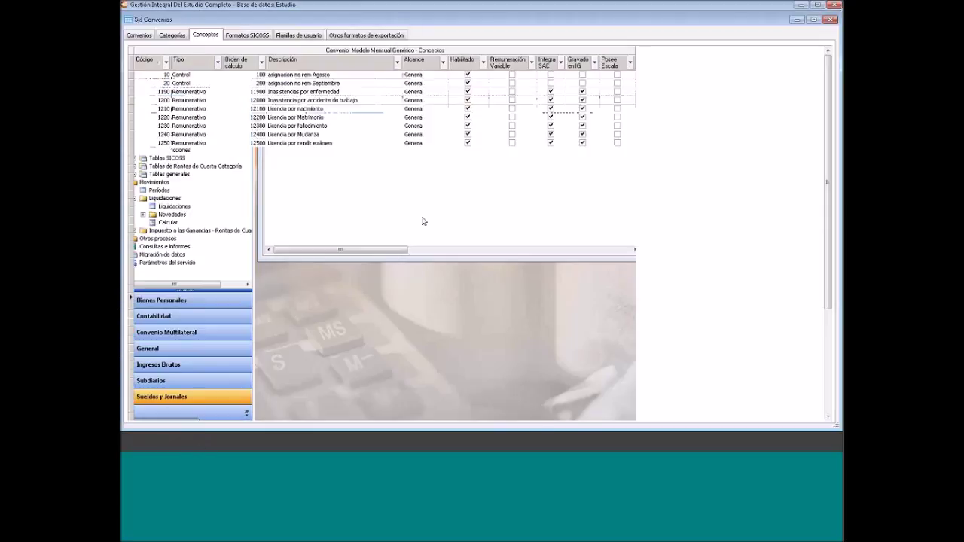
pyautogui.click(296, 255)
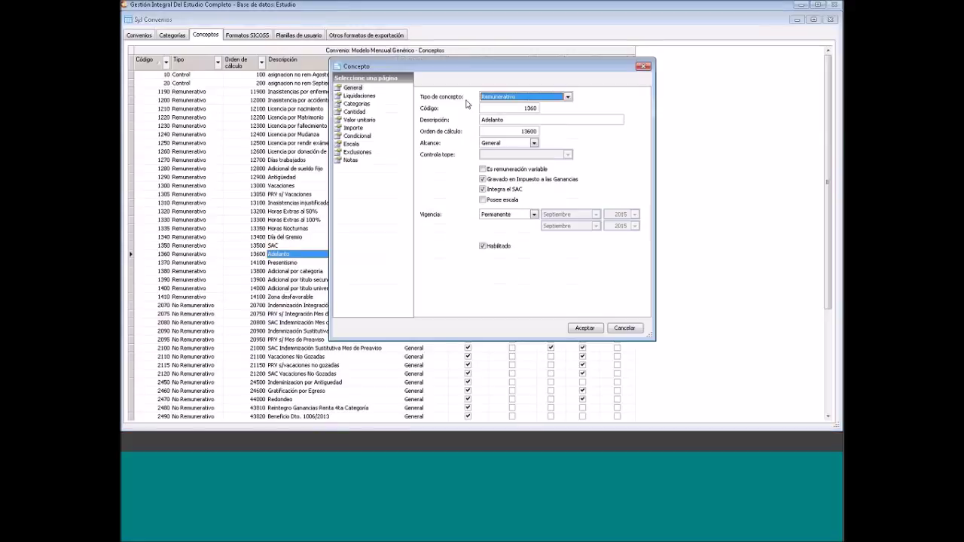
pyautogui.click(499, 98)
pyautogui.click(501, 138)
pyautogui.click(588, 329)
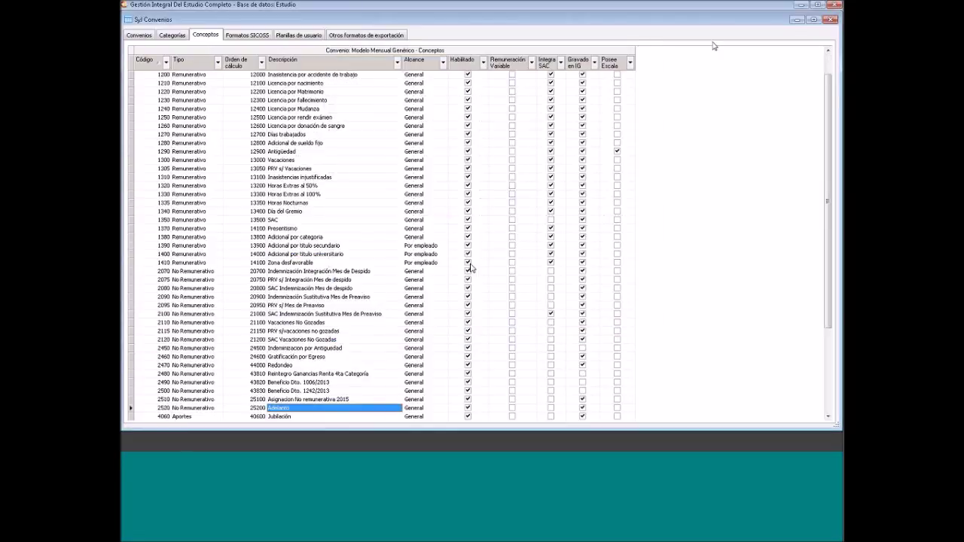
# Create a new concept in the Modelo Mensual Genérico convenio and set its type to Aportes
pyautogui.scroll(-1, 358, 362)
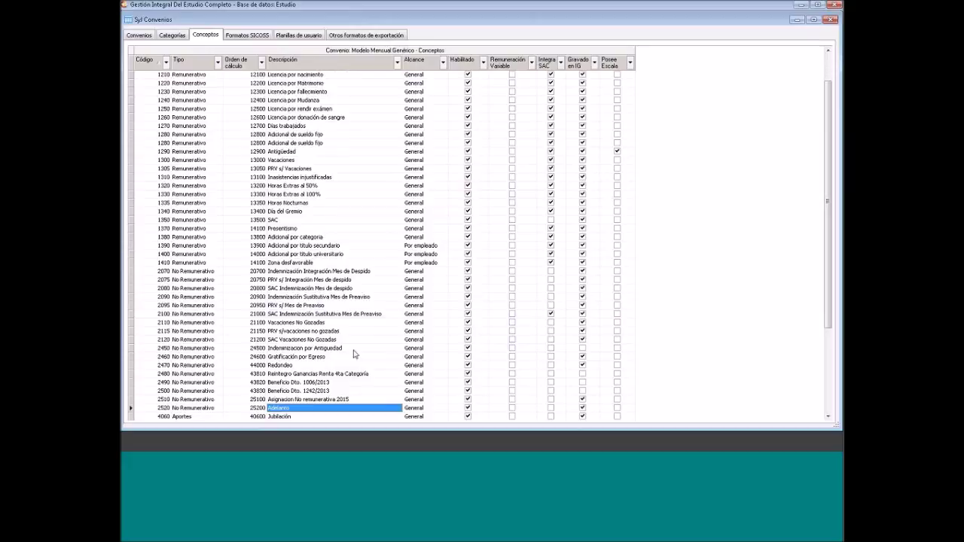
pyautogui.scroll(1, 339, 328)
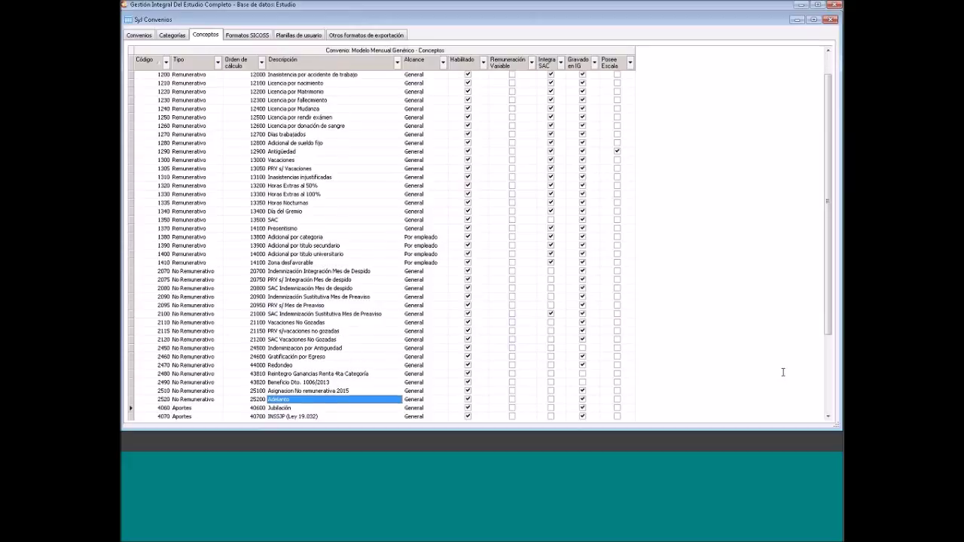
pyautogui.scroll(-2, 799, 369)
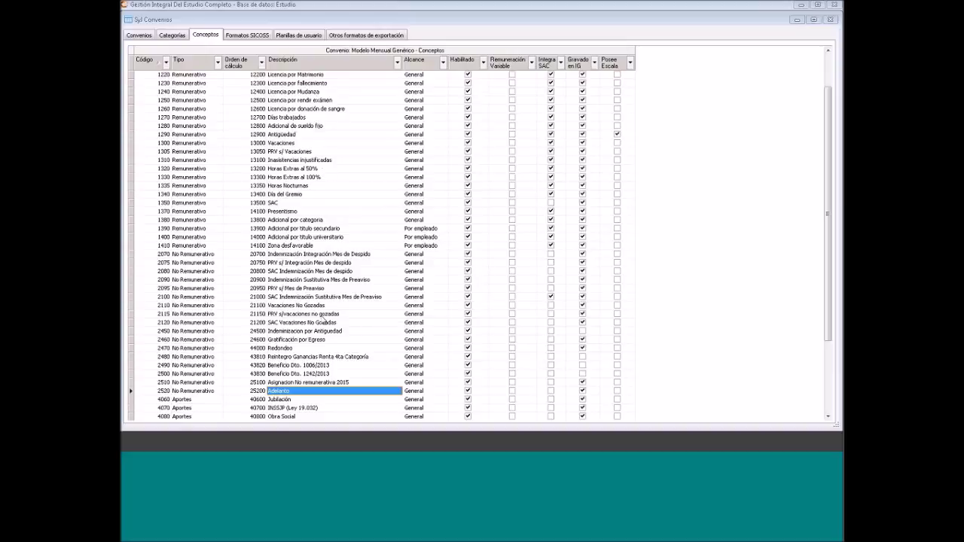
pyautogui.click(324, 314)
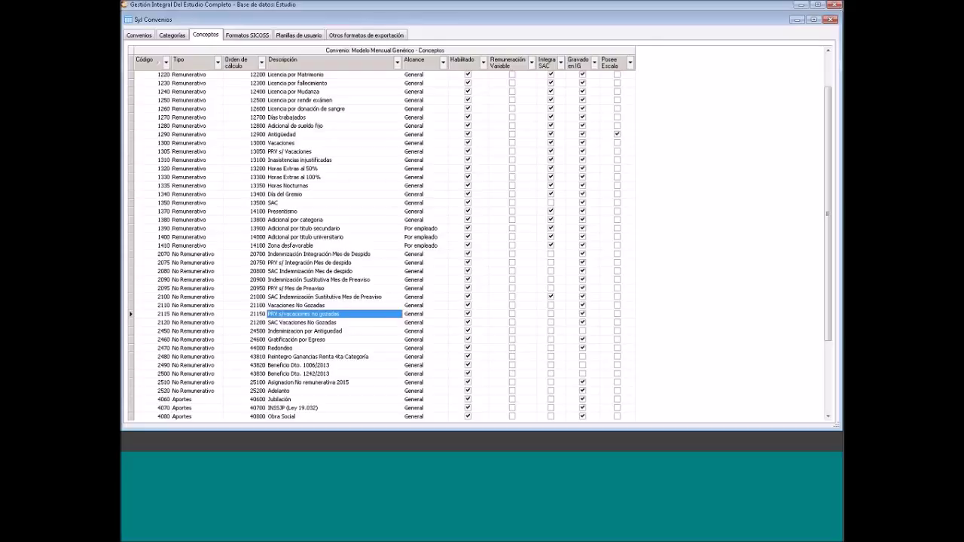
pyautogui.rightClick(296, 315)
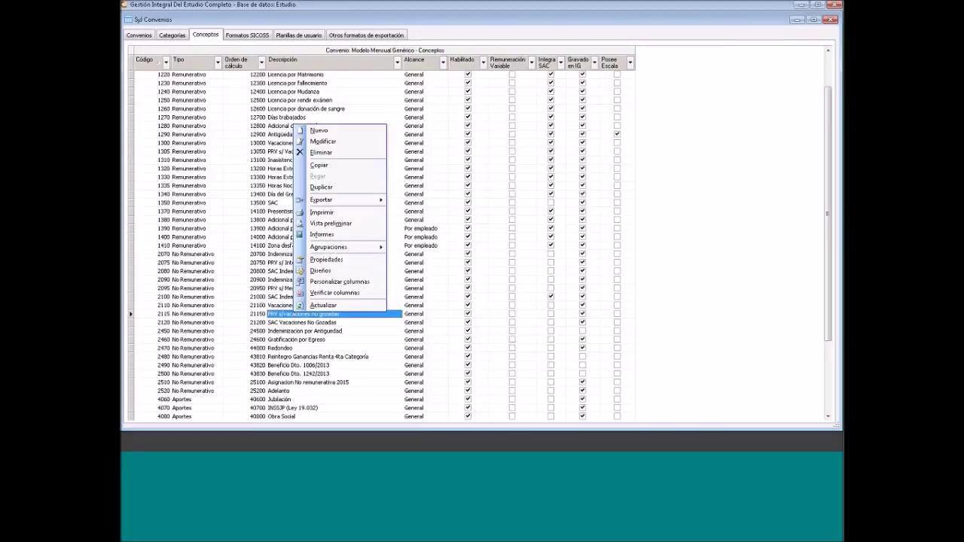
pyautogui.click(337, 140)
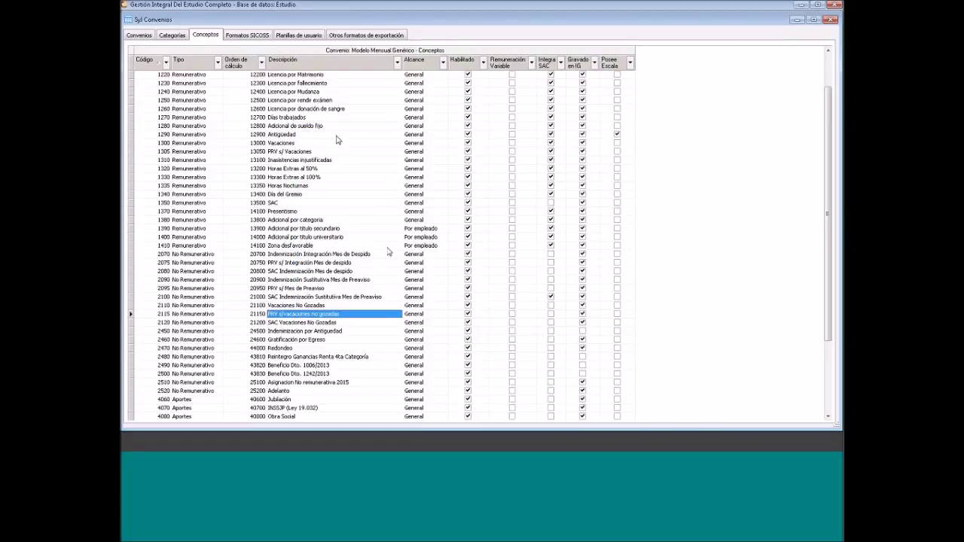
pyautogui.click(567, 97)
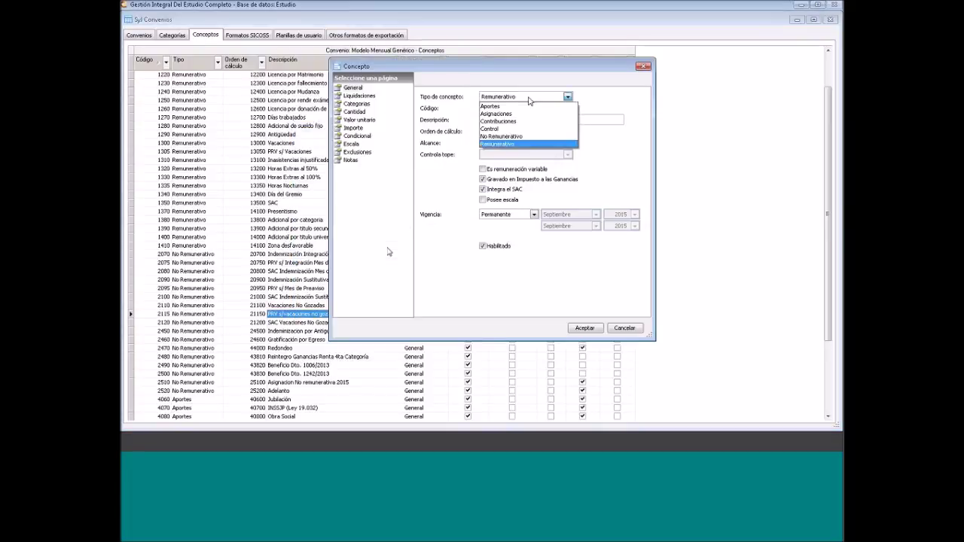
pyautogui.click(509, 106)
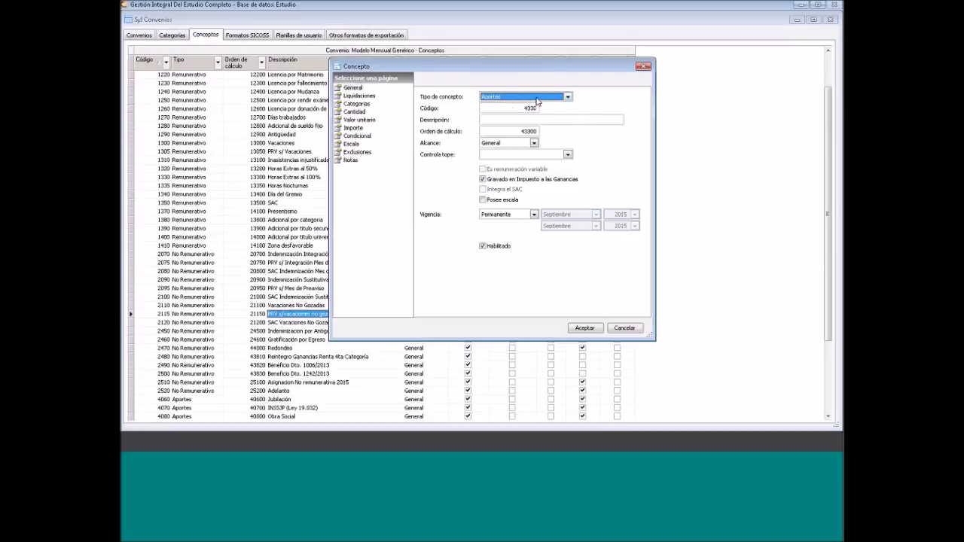
pyautogui.click(536, 97)
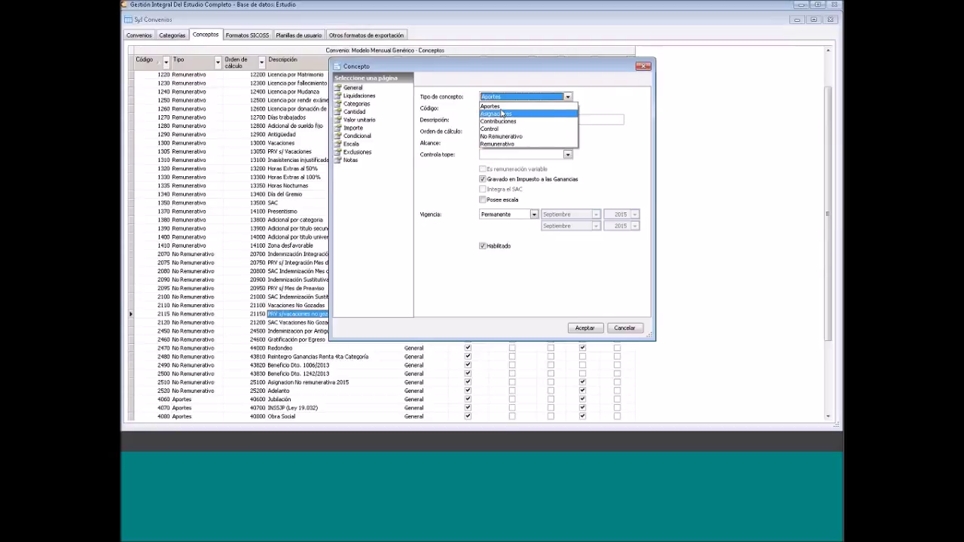
pyautogui.click(507, 136)
pyautogui.click(513, 97)
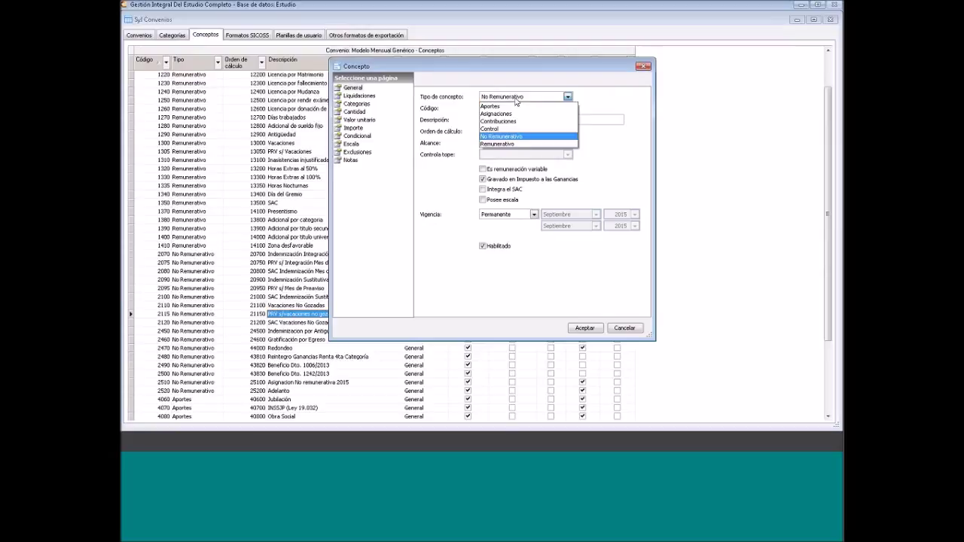
pyautogui.click(512, 107)
# Describe the new concept as "Descuento adelanto" and include it in the Haberes normales and Final liquidaciones
pyautogui.click(520, 120)
pyautogui.write('Descuent')
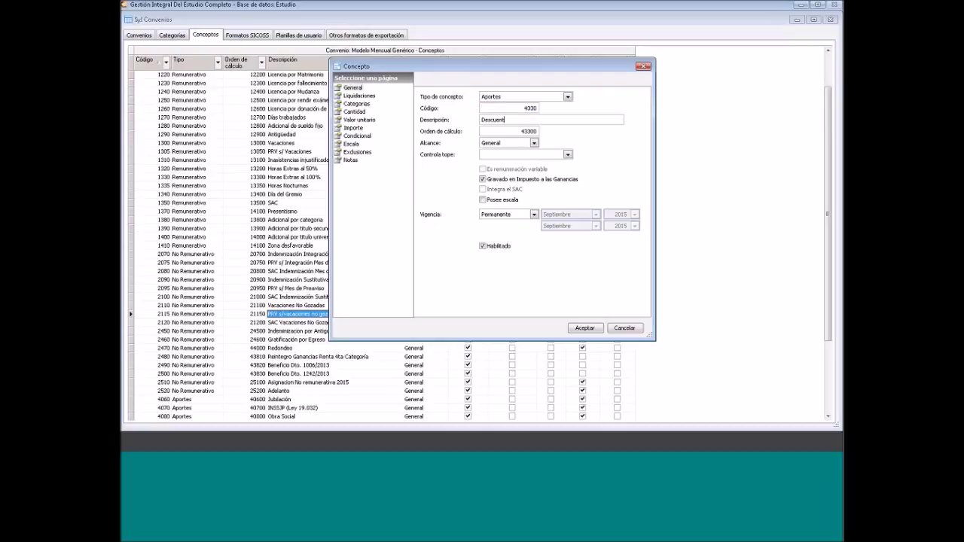
pyautogui.write('o adelanto')
pyautogui.click(359, 96)
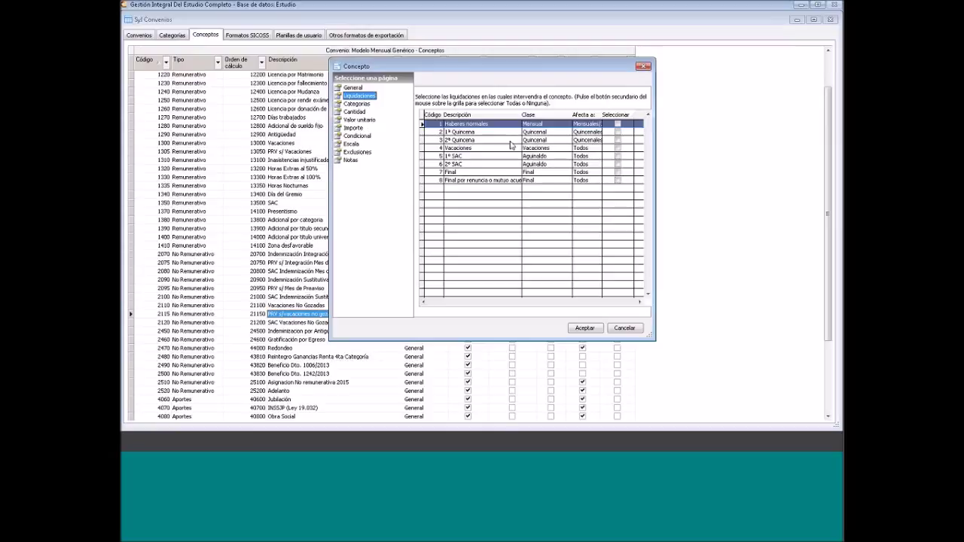
pyautogui.click(617, 123)
pyautogui.click(617, 171)
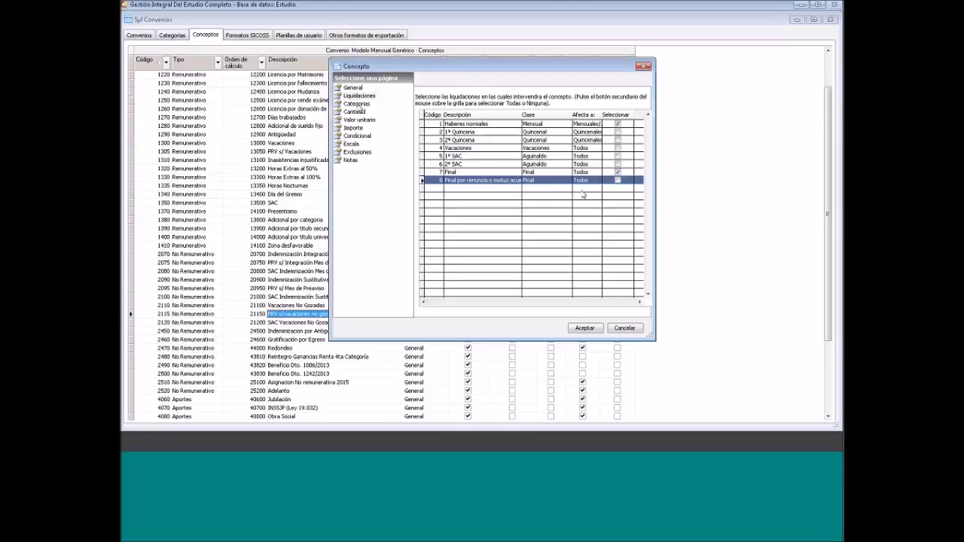
# Check the concept's categories and set the Valor asociado of its Cantidad to 1
pyautogui.click(357, 104)
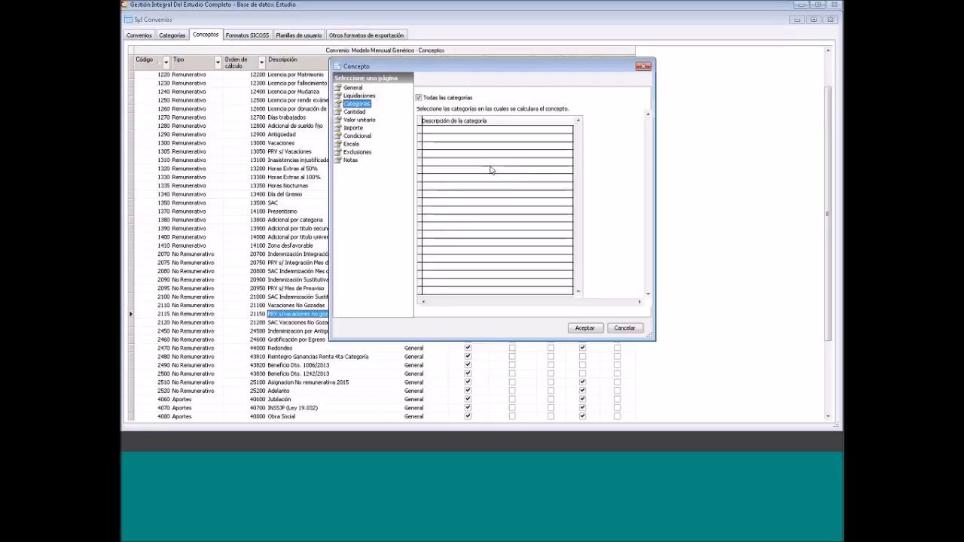
pyautogui.click(353, 113)
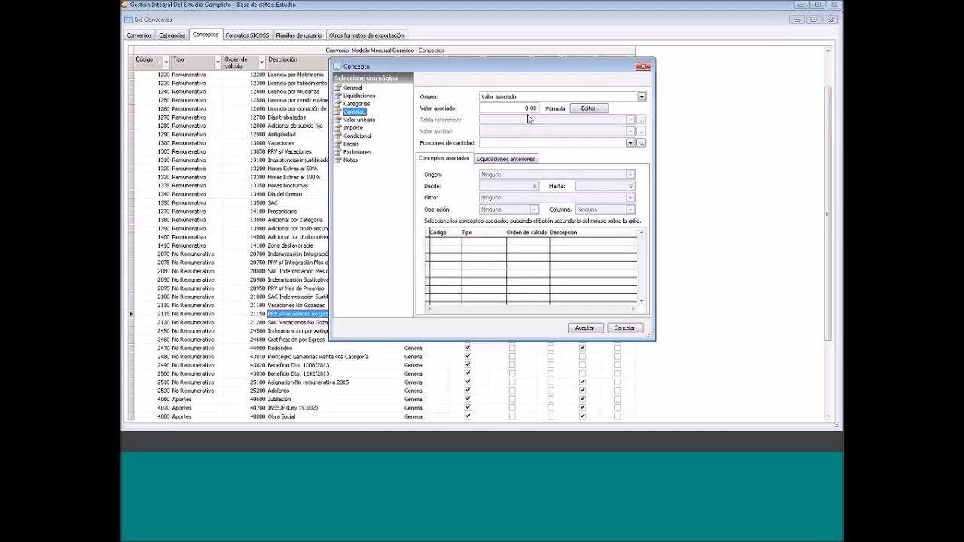
pyautogui.click(526, 108)
pyautogui.write('1,')
# Set the Valor unitario to Desde conceptos asociados, using Selección de conceptos with operation Suma on the Importe column
pyautogui.click(359, 119)
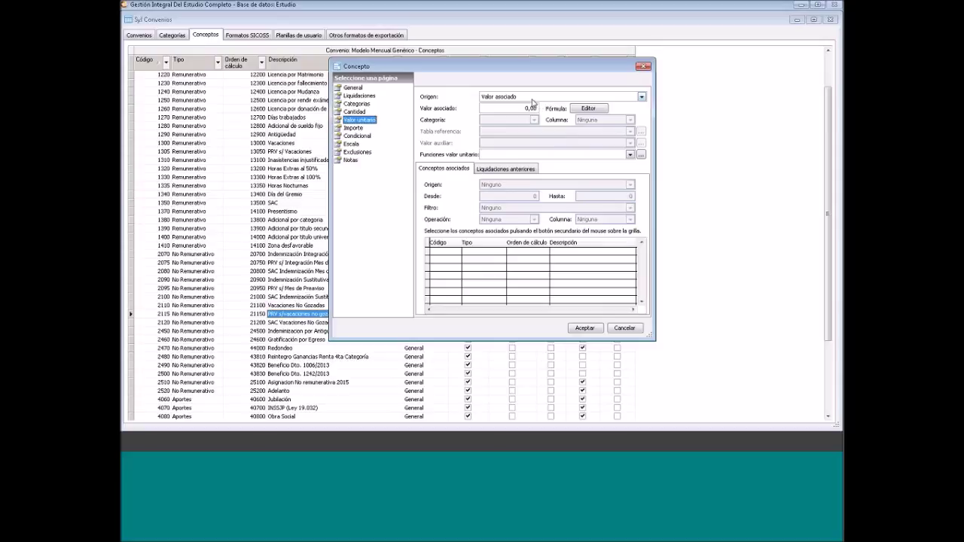
pyautogui.click(532, 100)
pyautogui.click(531, 121)
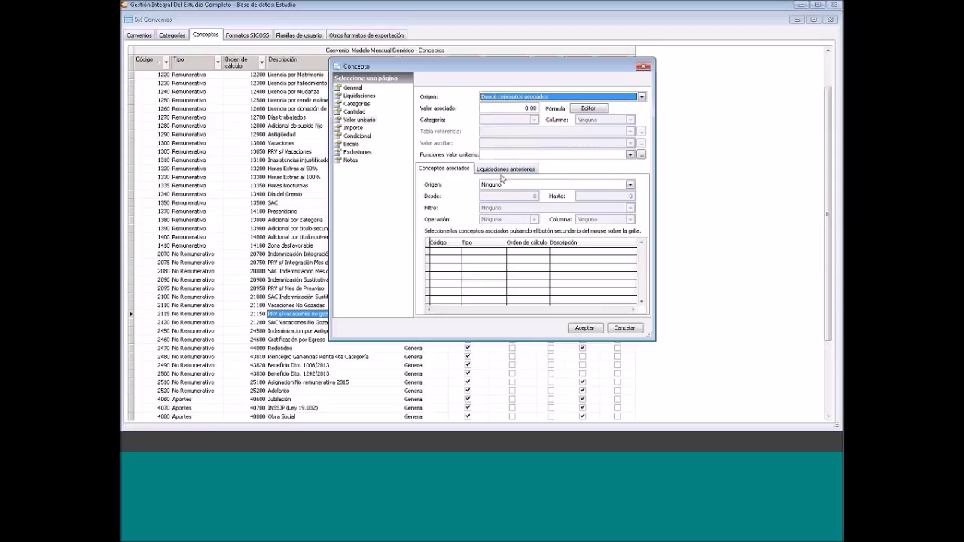
pyautogui.click(507, 188)
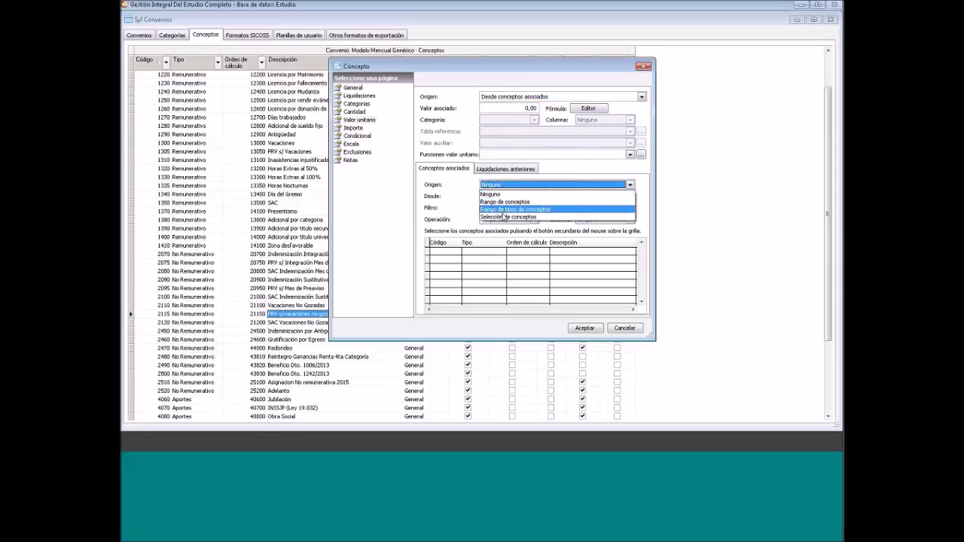
pyautogui.click(504, 218)
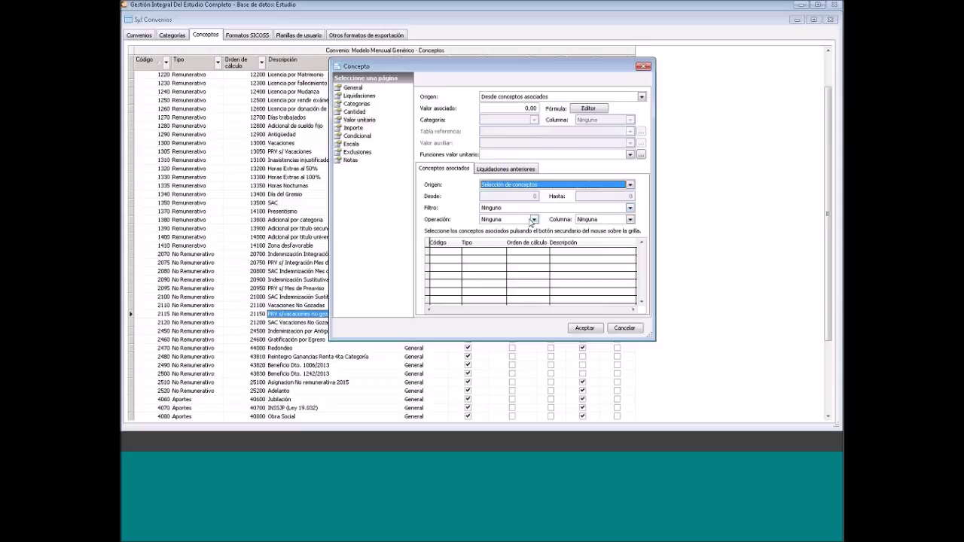
pyautogui.click(532, 219)
pyautogui.click(497, 236)
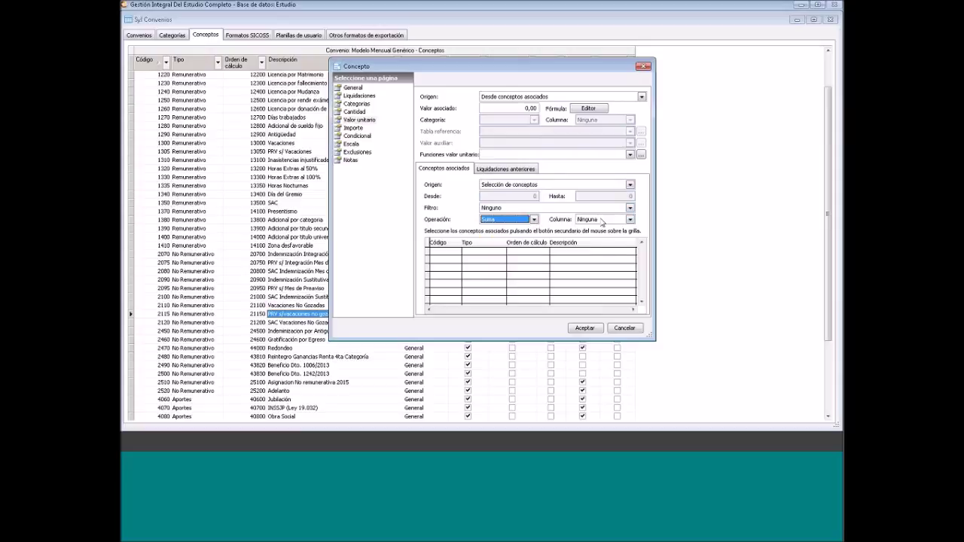
pyautogui.click(602, 221)
pyautogui.click(592, 252)
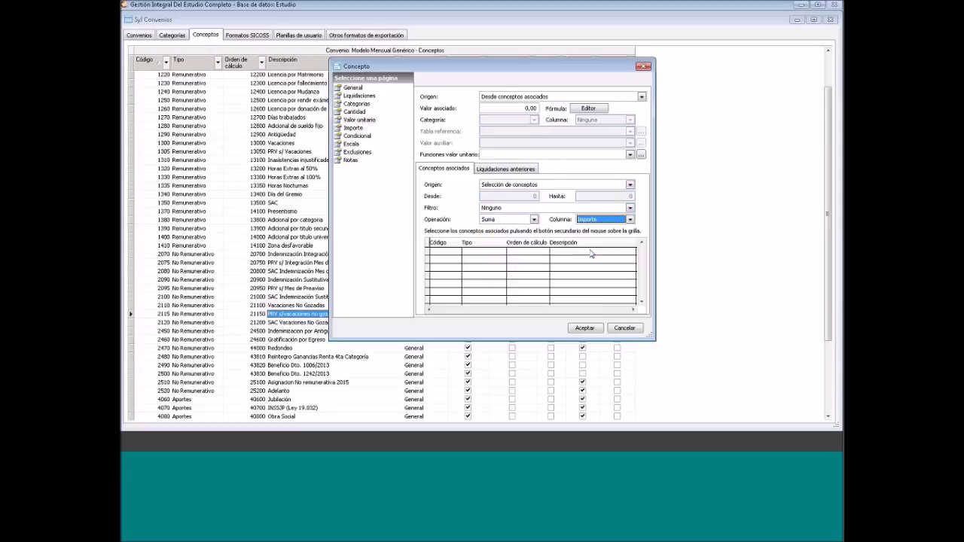
# Make the Valor unitario operate with liquidaciones anteriores, using Relativo scope, a Cantidad of 1 and the Mensual class
pyautogui.click(497, 171)
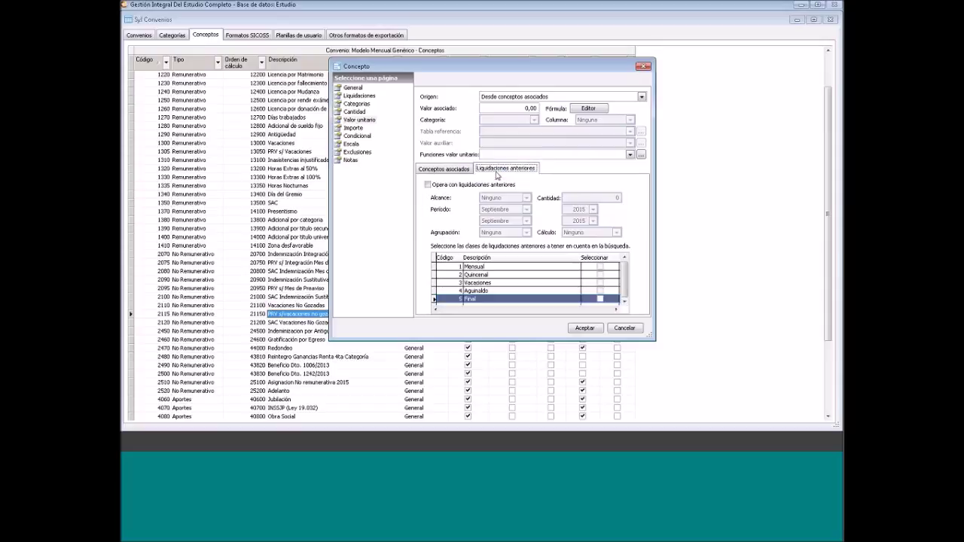
pyautogui.click(428, 186)
pyautogui.click(439, 187)
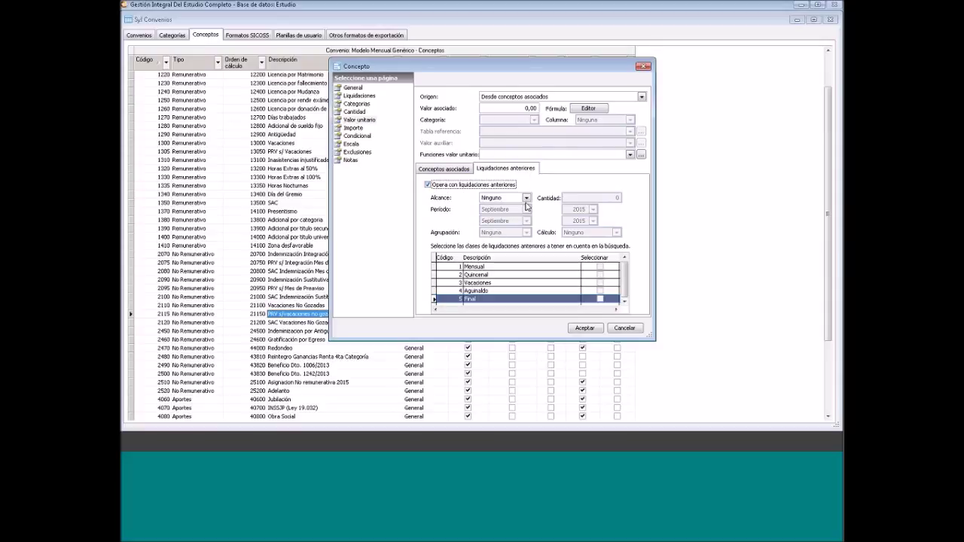
pyautogui.click(526, 198)
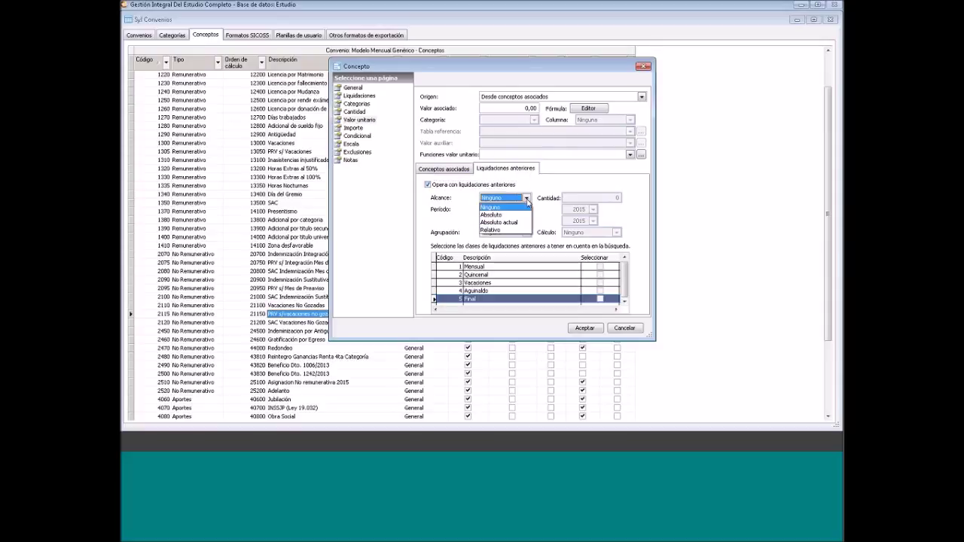
pyautogui.click(492, 230)
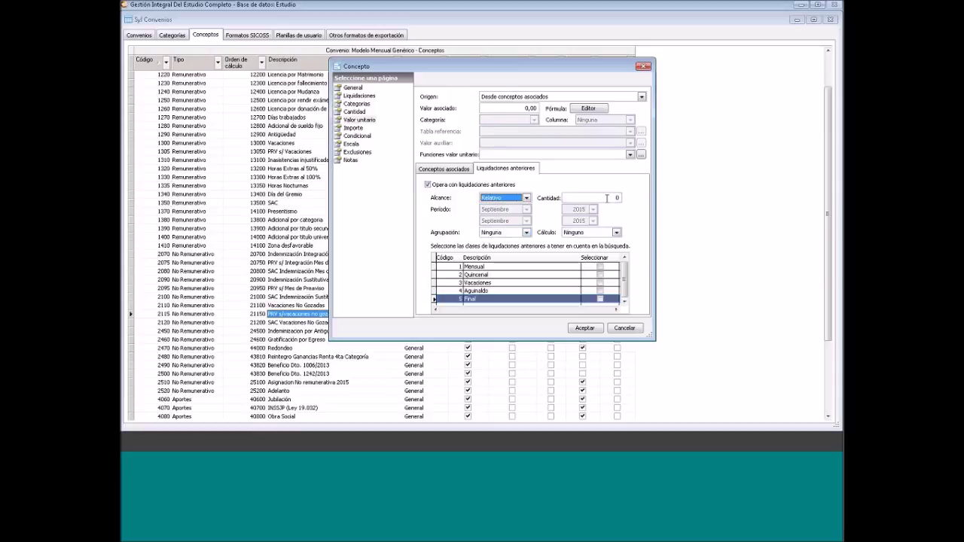
pyautogui.click(610, 198)
pyautogui.write('1')
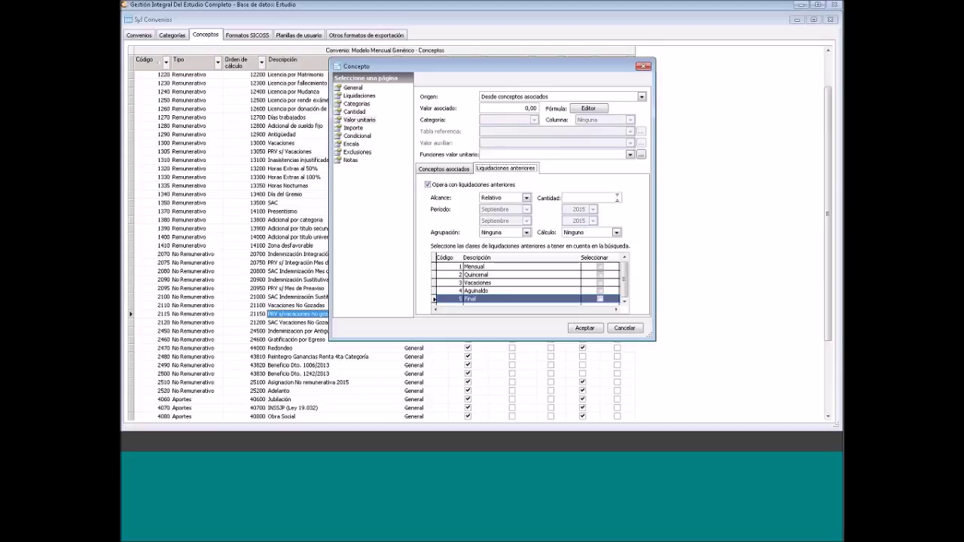
pyautogui.click(617, 198)
pyautogui.click(601, 267)
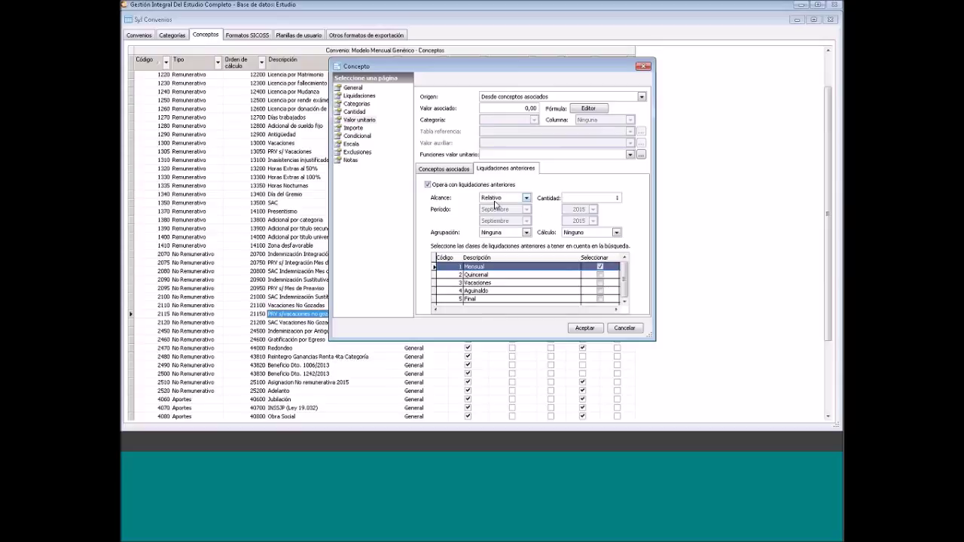
# Add the No Remunerativo concept Adelanto as the Valor unitario's associated concept and review the liquidaciones anteriores settings
pyautogui.click(455, 172)
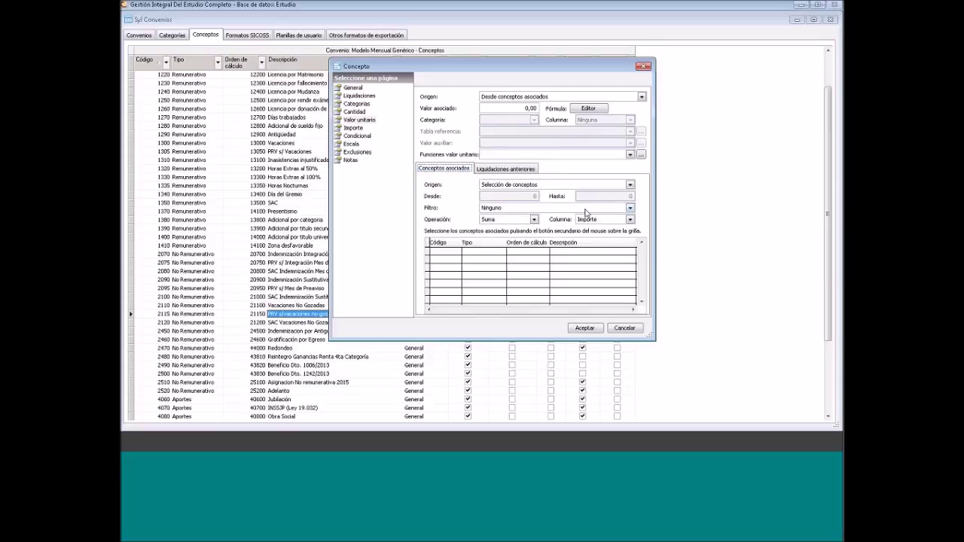
pyautogui.rightClick(497, 258)
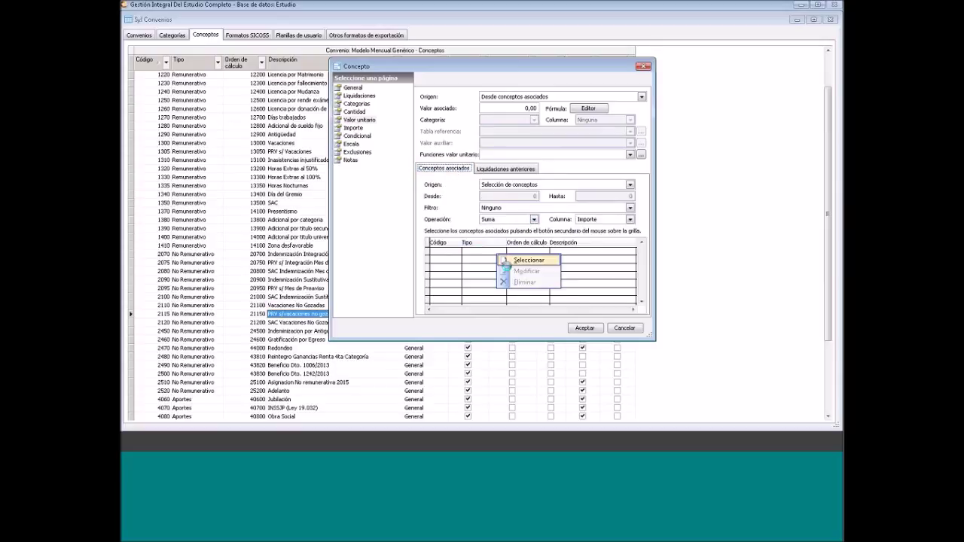
pyautogui.click(520, 260)
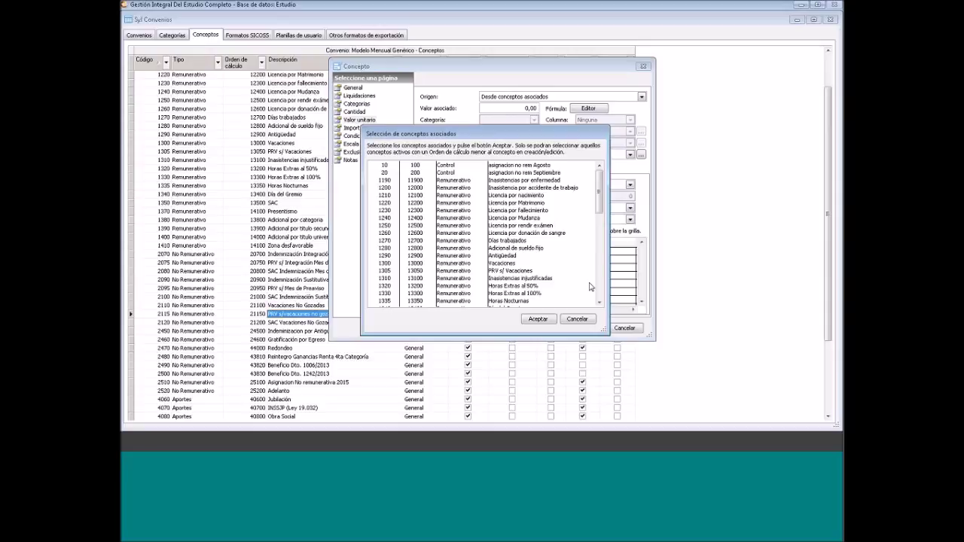
pyautogui.scroll(-6, 565, 286)
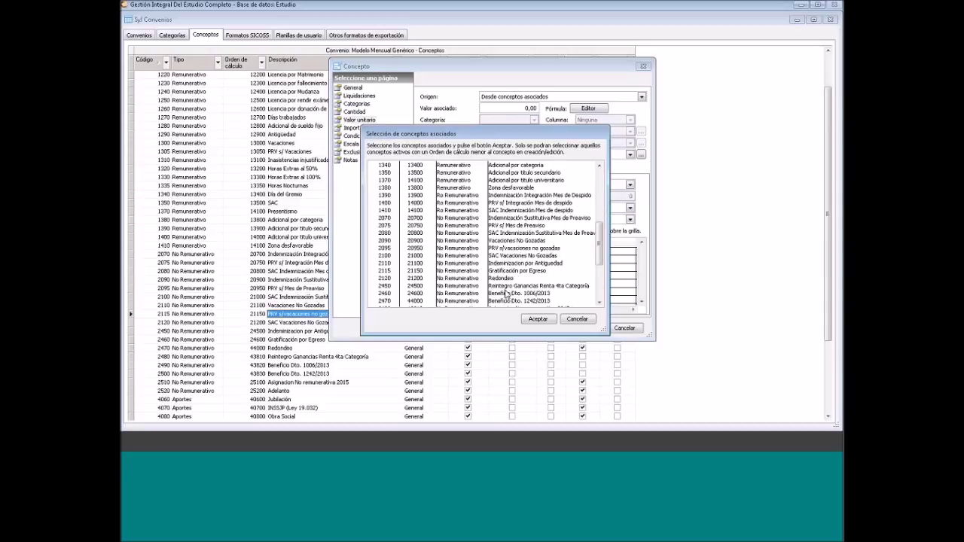
pyautogui.scroll(-6, 506, 293)
pyautogui.click(507, 211)
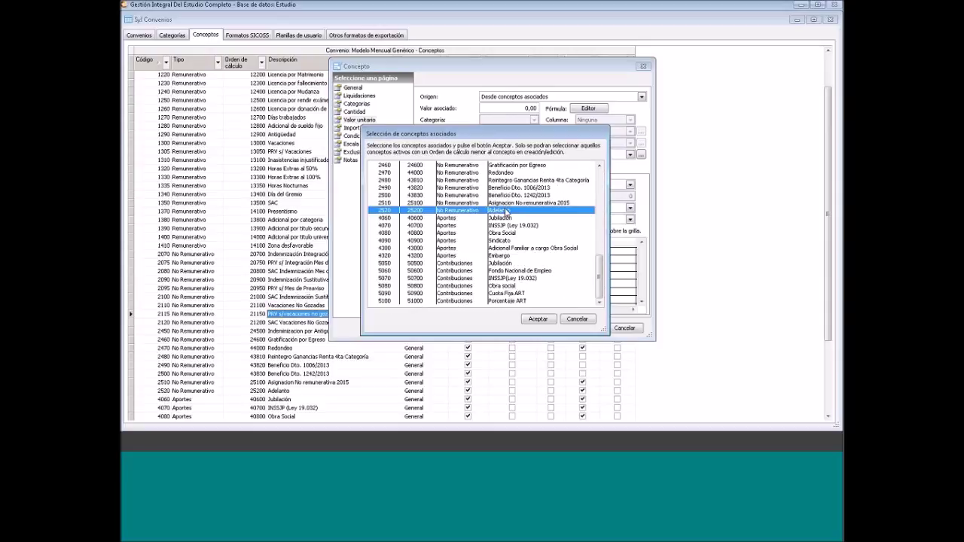
pyautogui.click(539, 319)
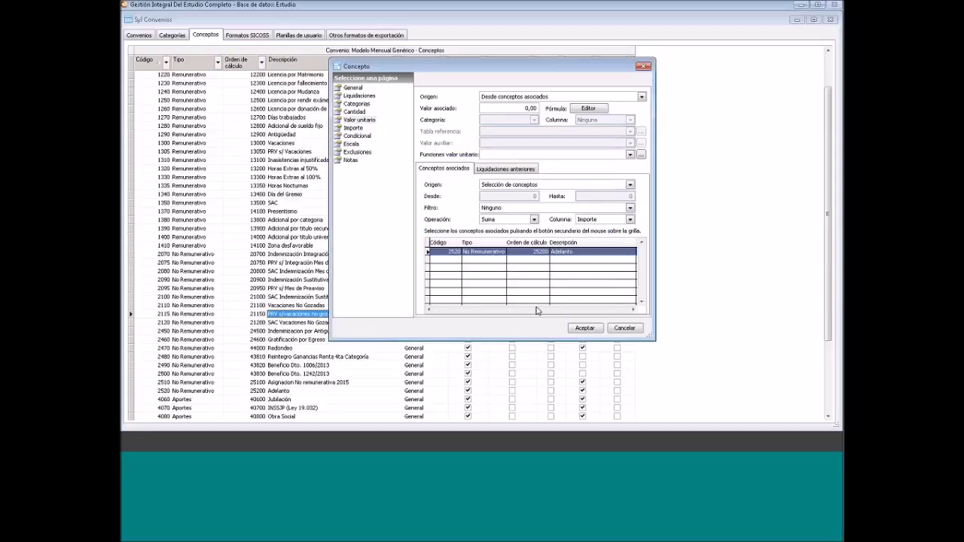
pyautogui.click(506, 167)
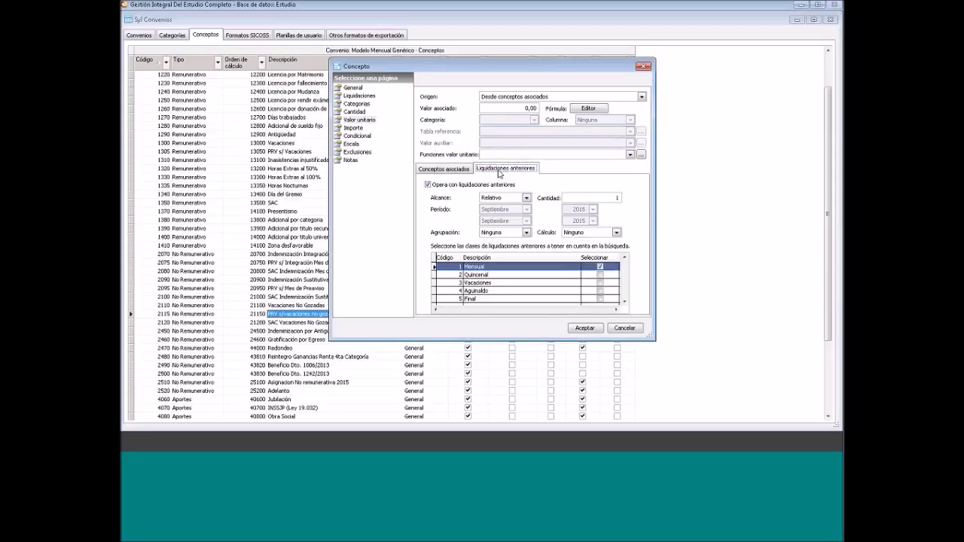
pyautogui.click(445, 170)
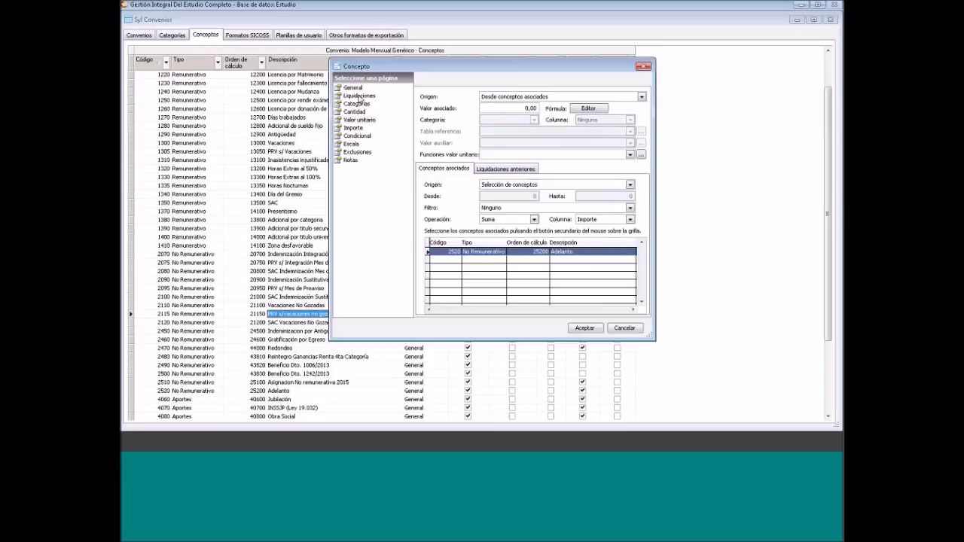
# Set the Descuento adelanto concept's Importe to come from Operación, using Cantidad * Valor Unitario, and save the concept
pyautogui.click(353, 88)
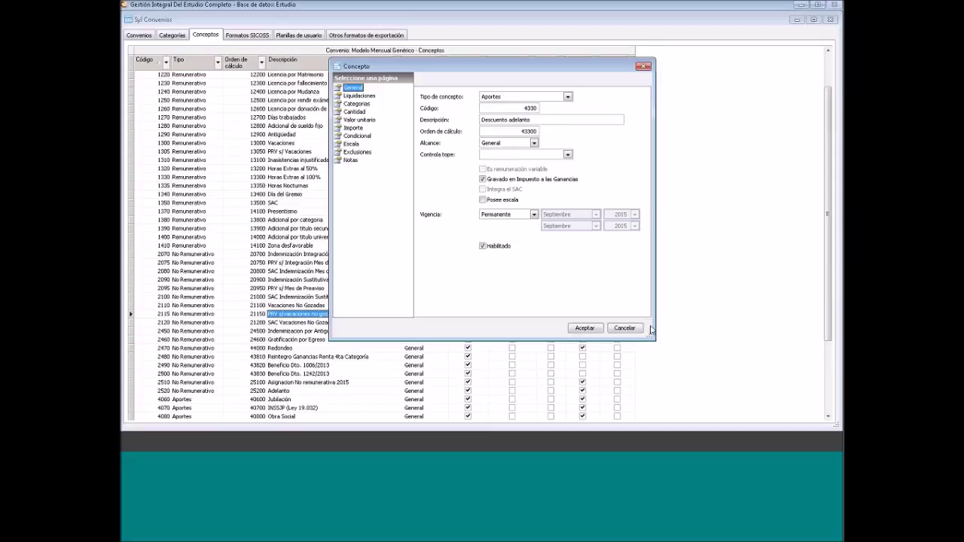
pyautogui.click(354, 121)
pyautogui.click(353, 128)
pyautogui.click(512, 96)
pyautogui.click(510, 119)
pyautogui.click(509, 120)
pyautogui.click(510, 136)
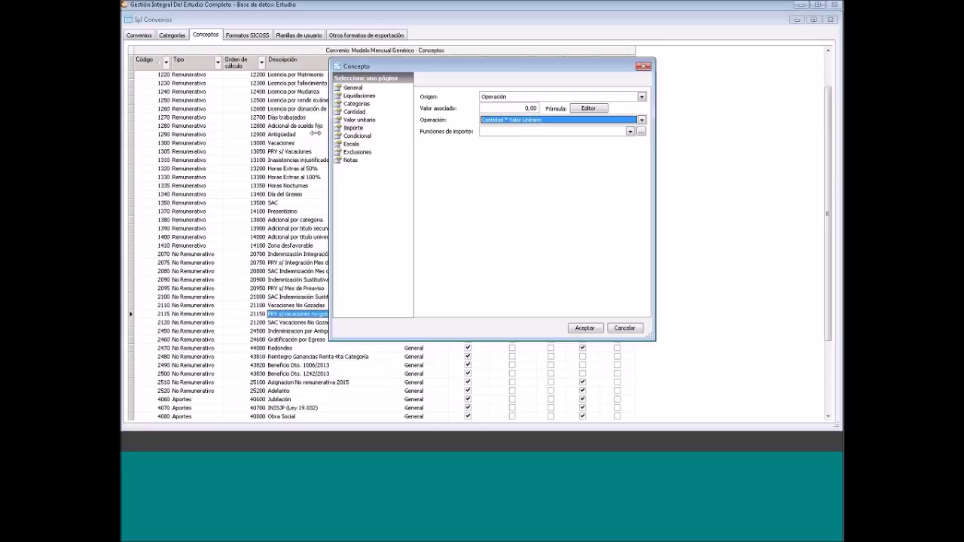
pyautogui.click(585, 330)
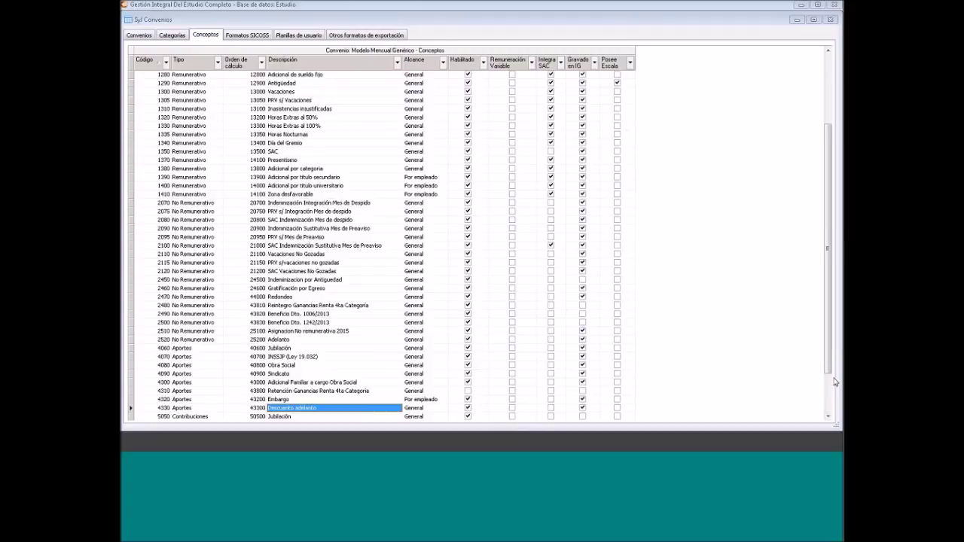
# Check the Alcance of the Embargo concept in the agreement's concept list
pyautogui.click(323, 394)
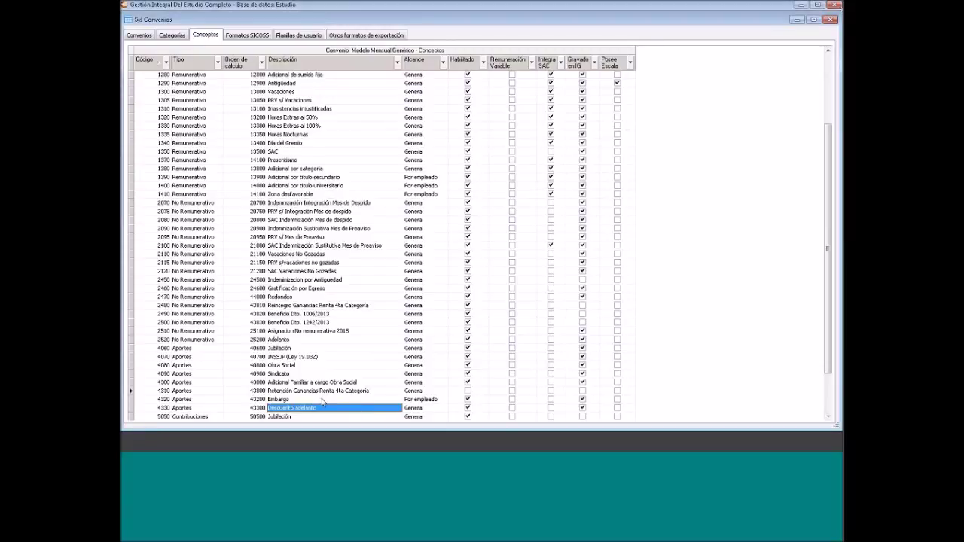
pyautogui.click(323, 400)
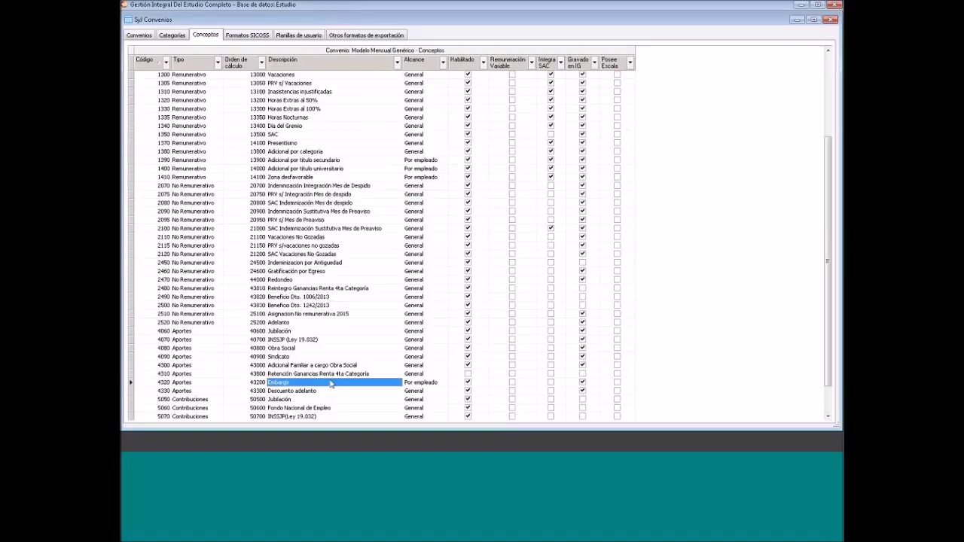
pyautogui.click(416, 384)
pyautogui.click(308, 384)
pyautogui.click(422, 385)
pyautogui.click(363, 385)
pyautogui.click(410, 385)
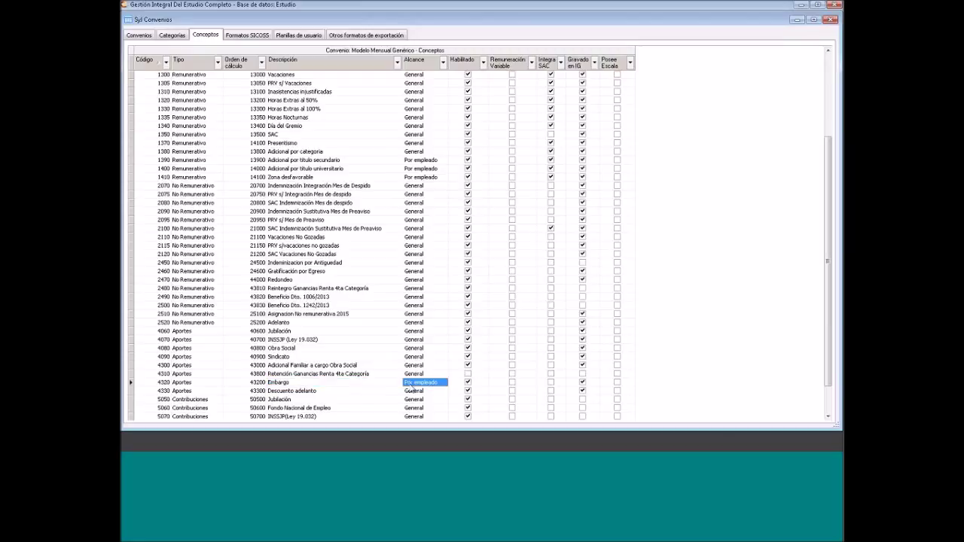
# Try adding Embargo as a new concept under the employee's Conceptos Individuales
pyautogui.click(798, 26)
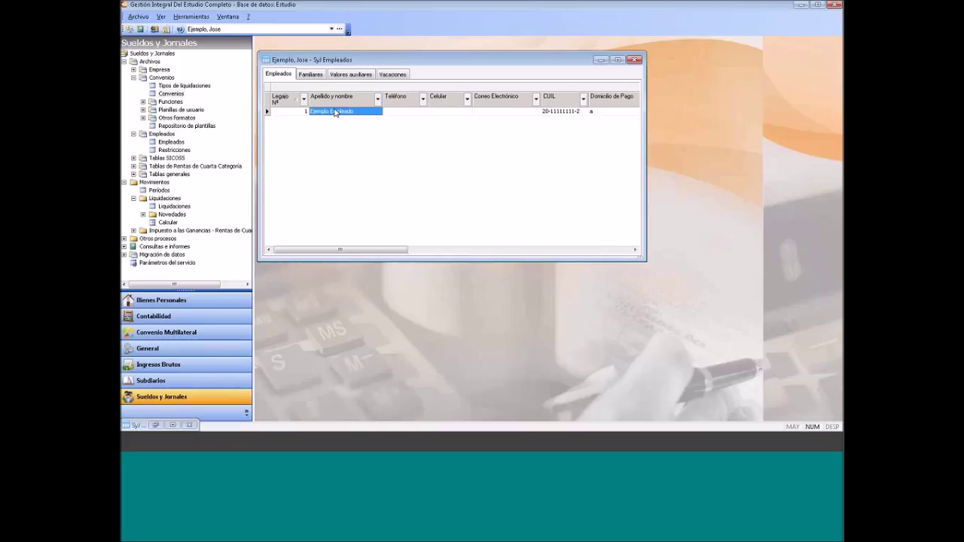
pyautogui.doubleClick(370, 198)
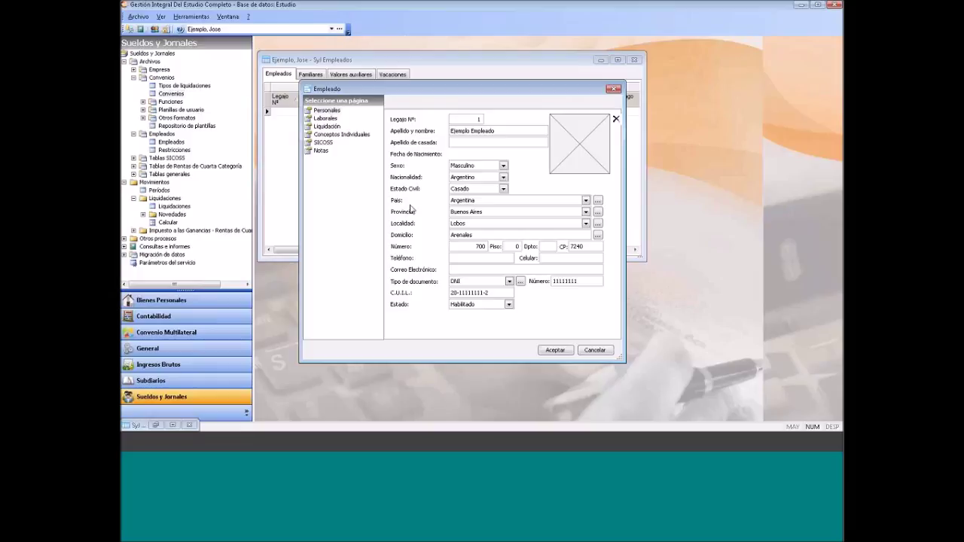
pyautogui.click(341, 135)
pyautogui.rightClick(470, 151)
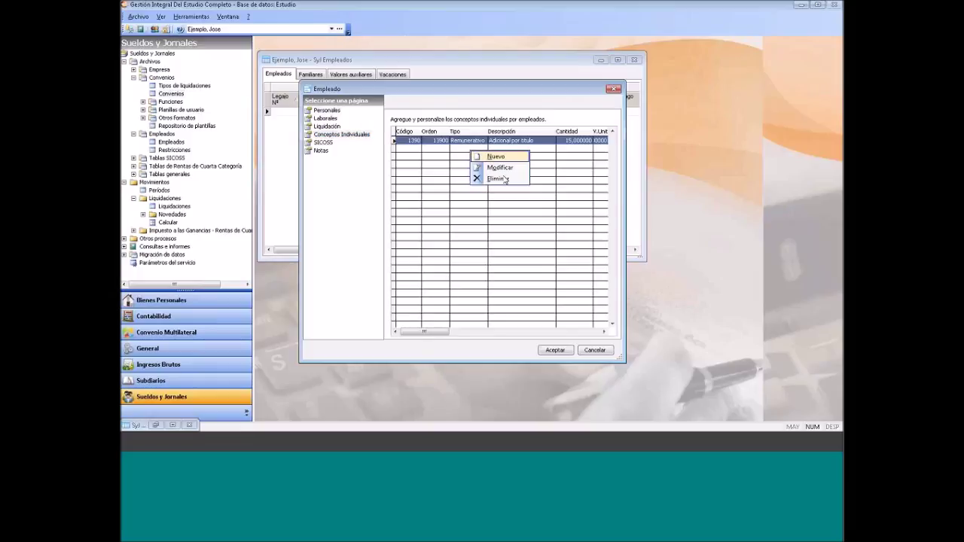
pyautogui.click(501, 158)
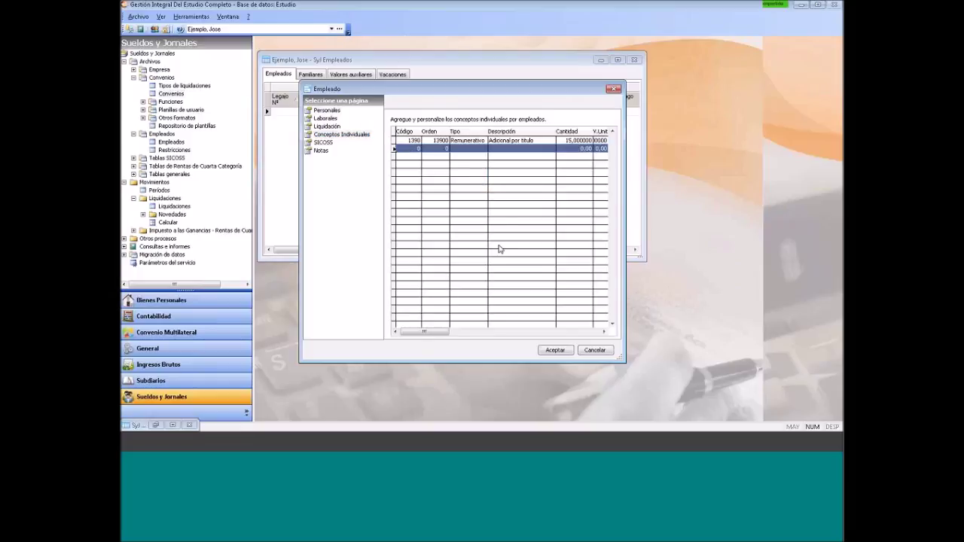
pyautogui.click(477, 212)
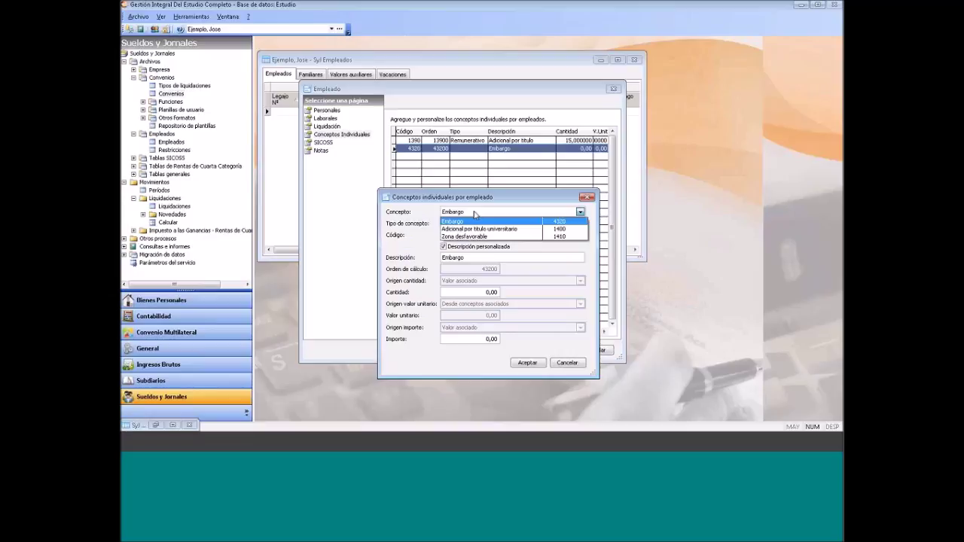
pyautogui.click(471, 221)
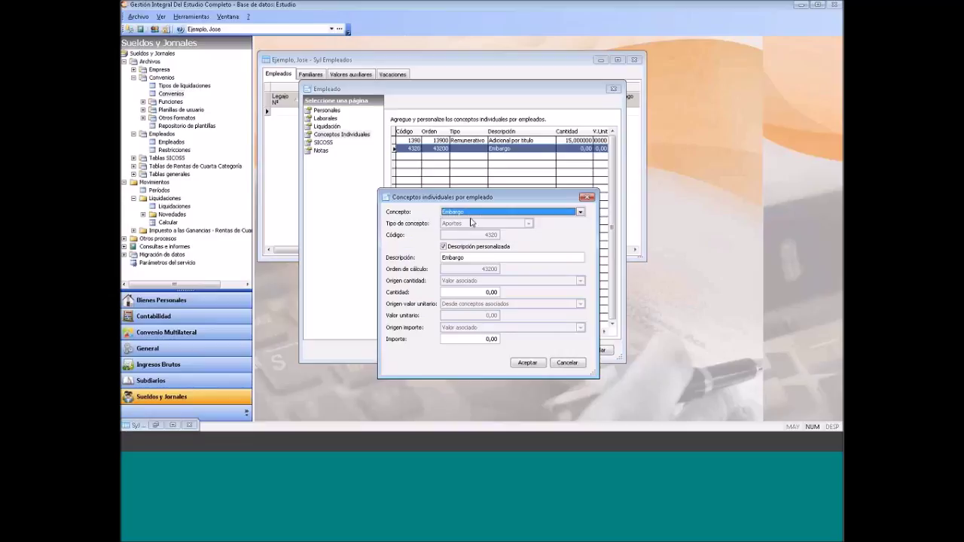
# Examine the Importe of the Embargo entry, then discard it and close the employee record without saving
pyautogui.click(467, 340)
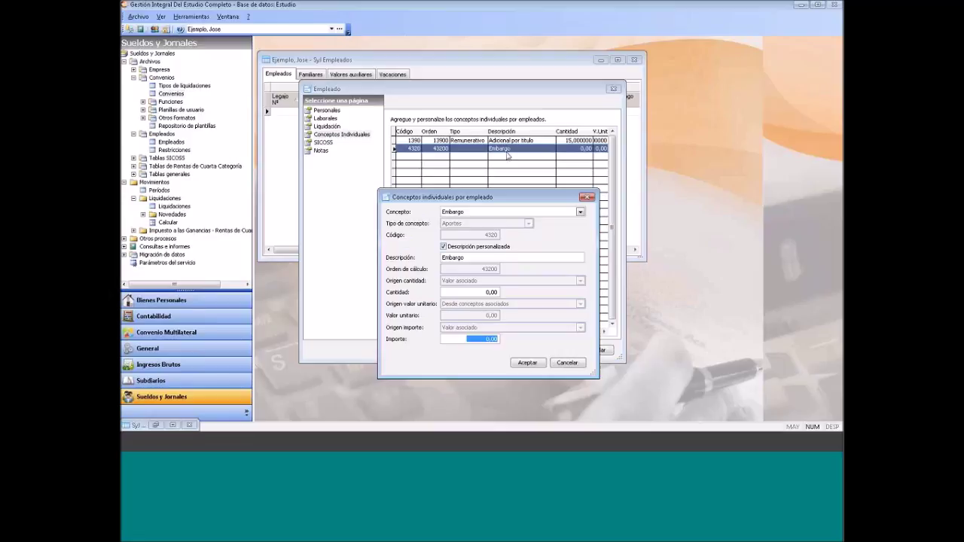
pyautogui.click(474, 340)
pyautogui.moveTo(475, 339); pyautogui.dragTo(501, 340)
pyautogui.click(565, 363)
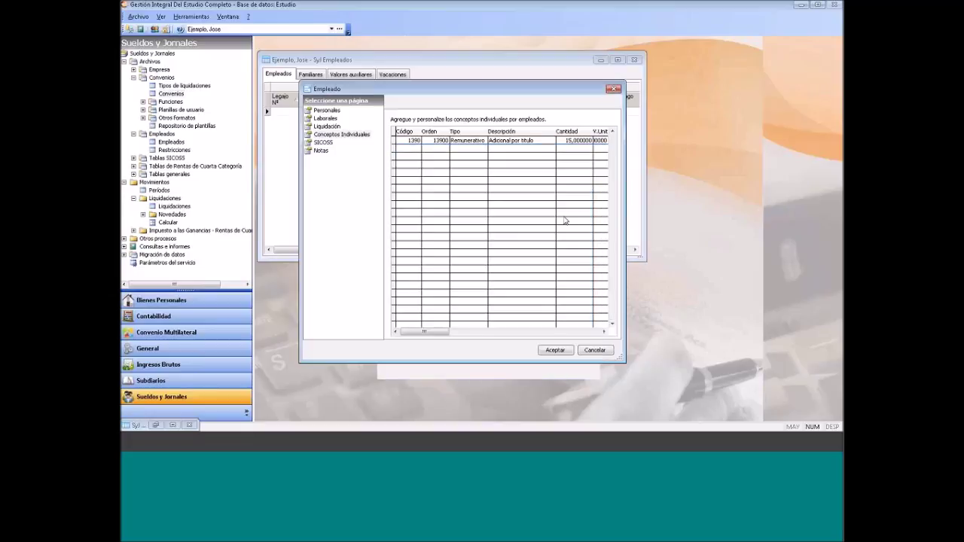
pyautogui.click(614, 89)
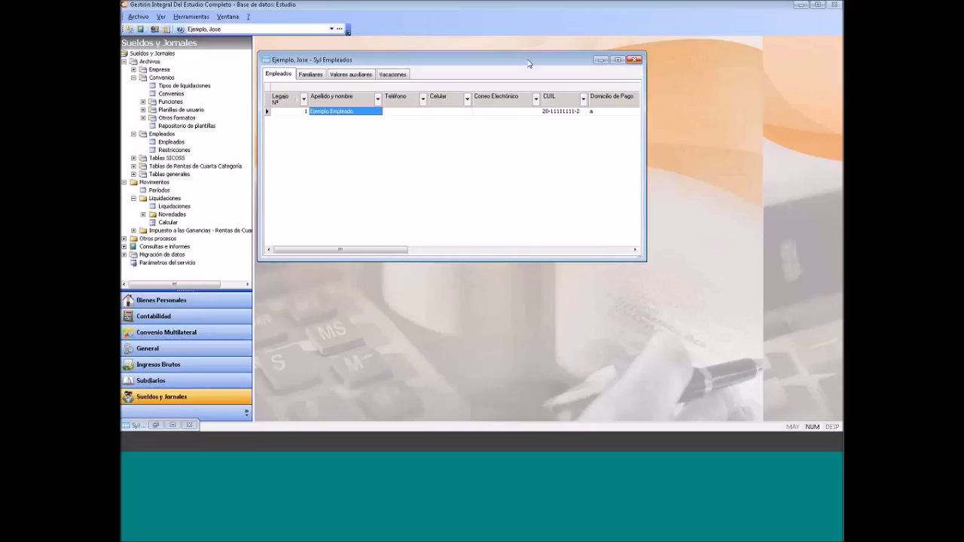
# Review the Sueldo mínimo vital y móvil setting in Parámetros del servicio and close the configuration
pyautogui.click(157, 263)
pyautogui.doubleClick(157, 263)
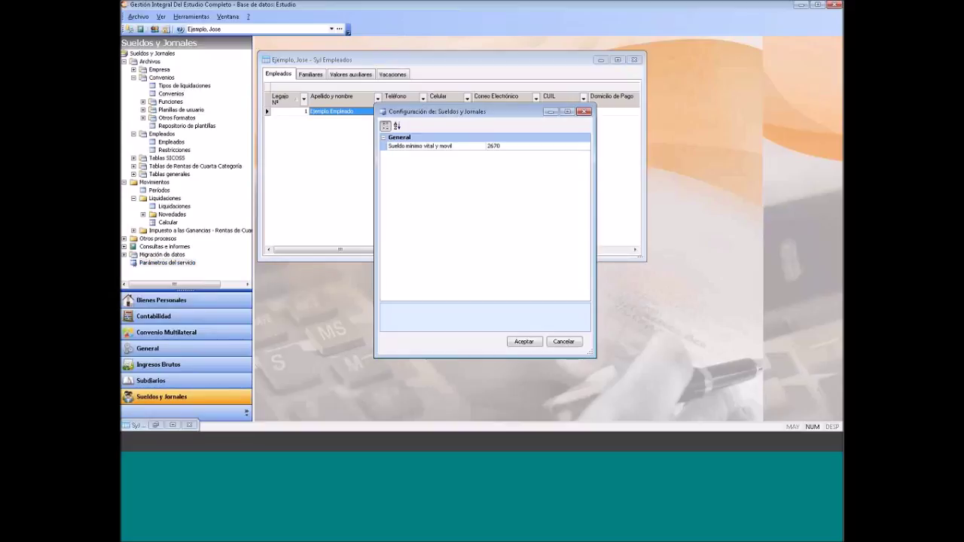
pyautogui.click(152, 264)
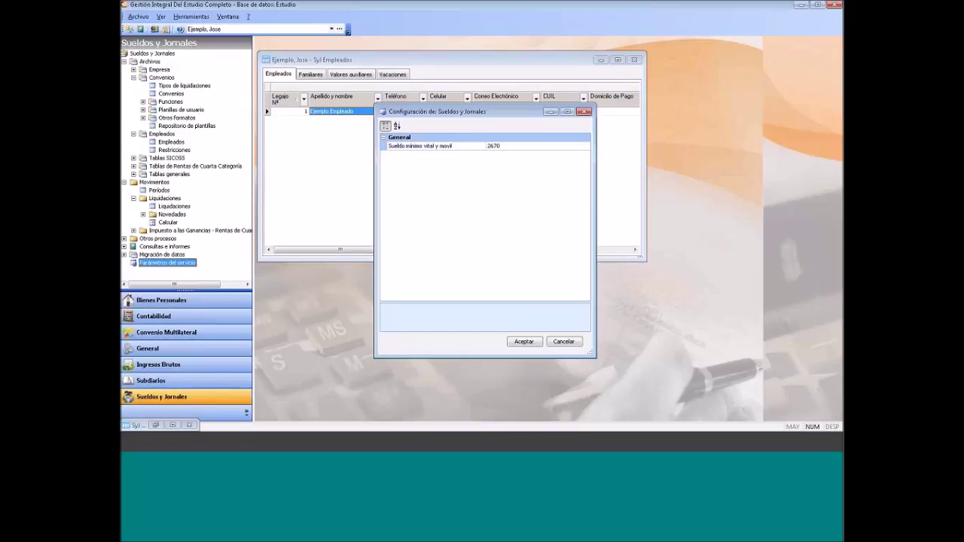
pyautogui.click(501, 150)
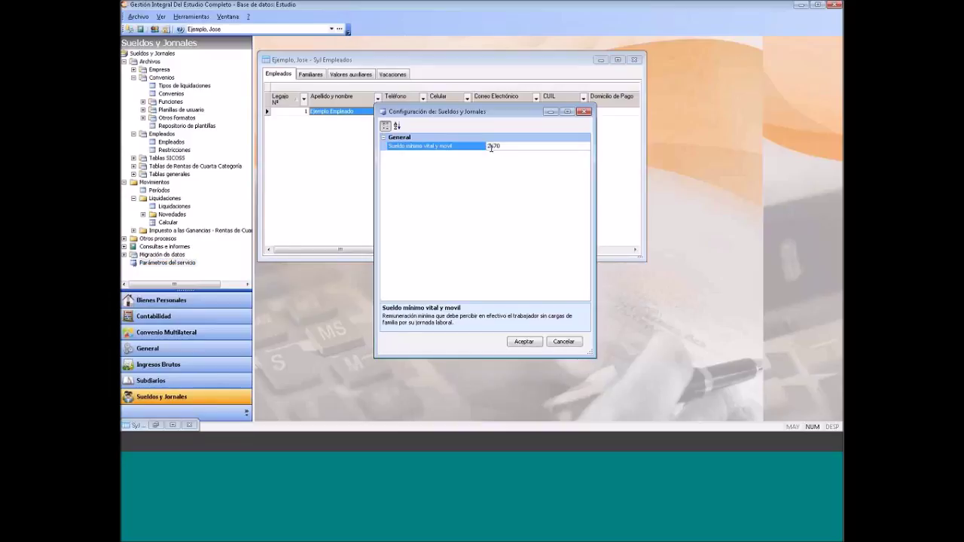
pyautogui.doubleClick(491, 146)
pyautogui.click(490, 147)
pyautogui.moveTo(489, 146); pyautogui.dragTo(514, 149)
pyautogui.click(173, 264)
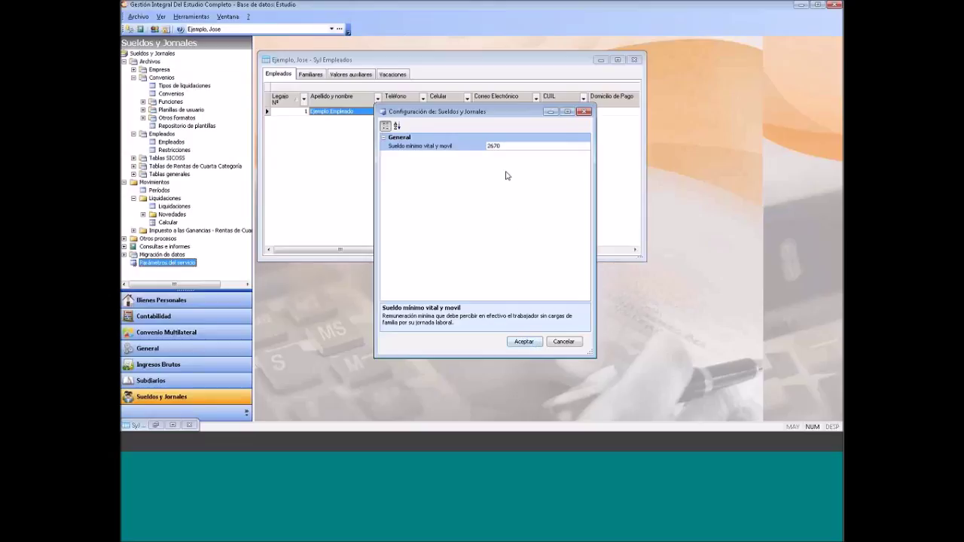
pyautogui.click(506, 149)
pyautogui.click(506, 148)
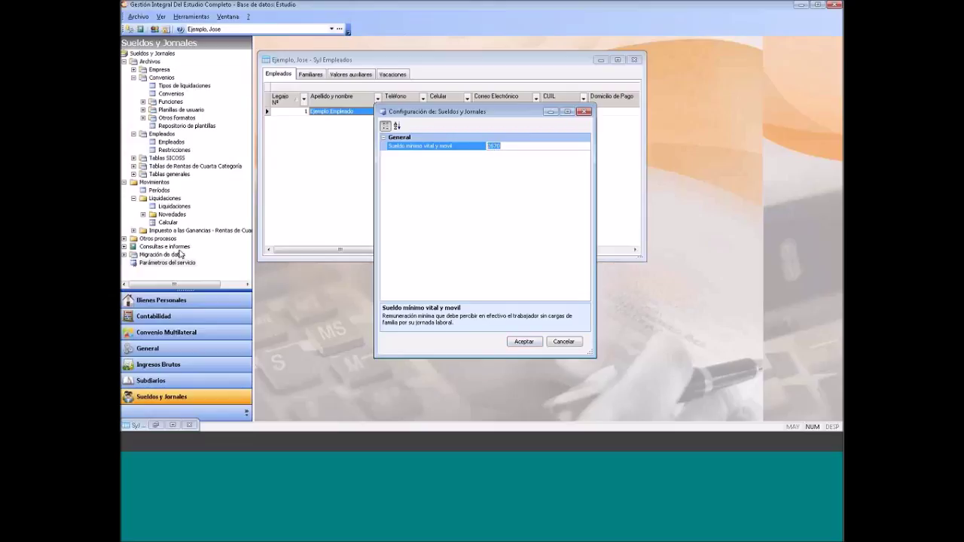
pyautogui.click(537, 345)
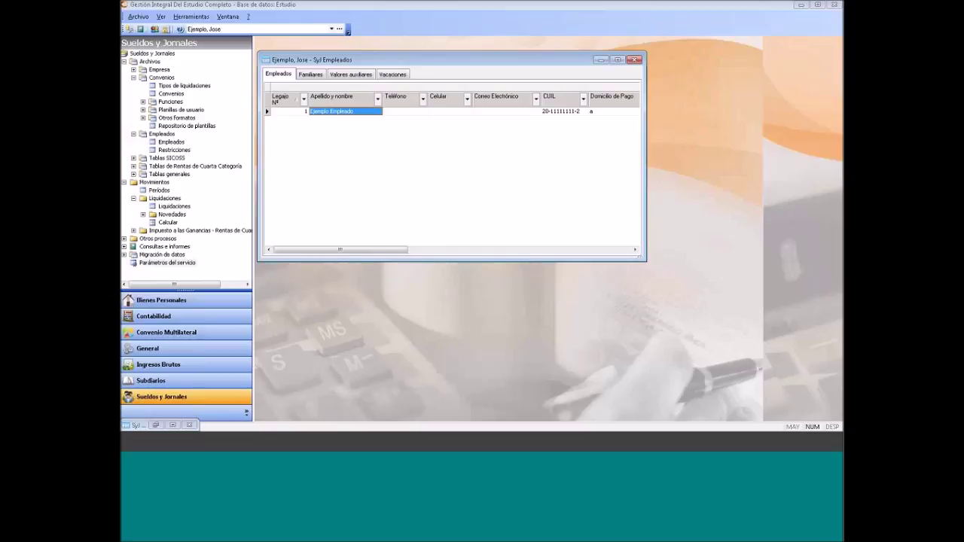
# Close the Empleados and Convenios windows
pyautogui.click(633, 62)
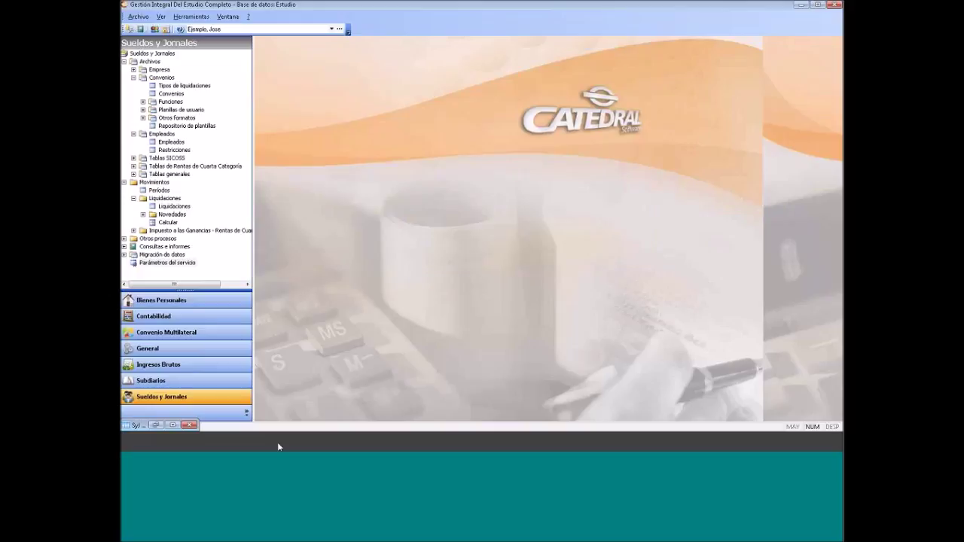
pyautogui.click(155, 426)
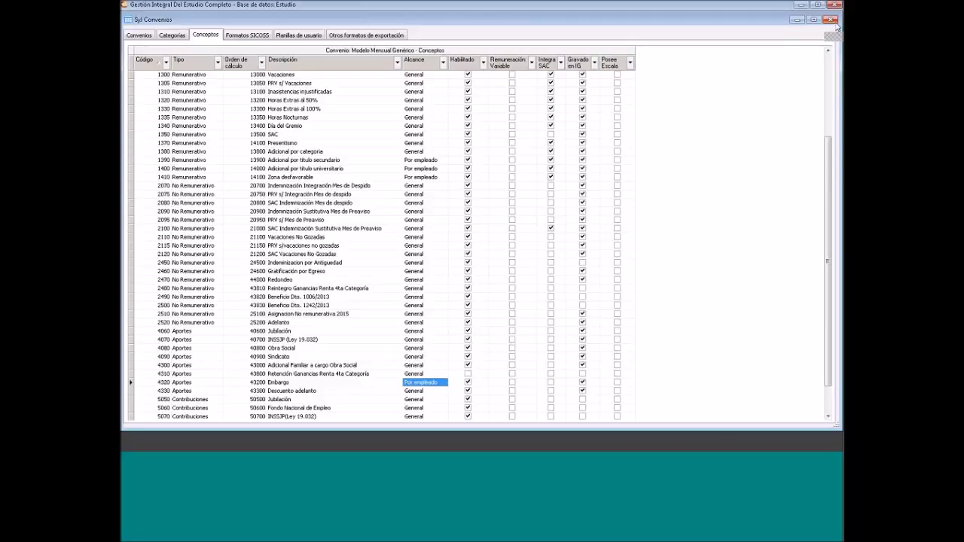
pyautogui.click(834, 23)
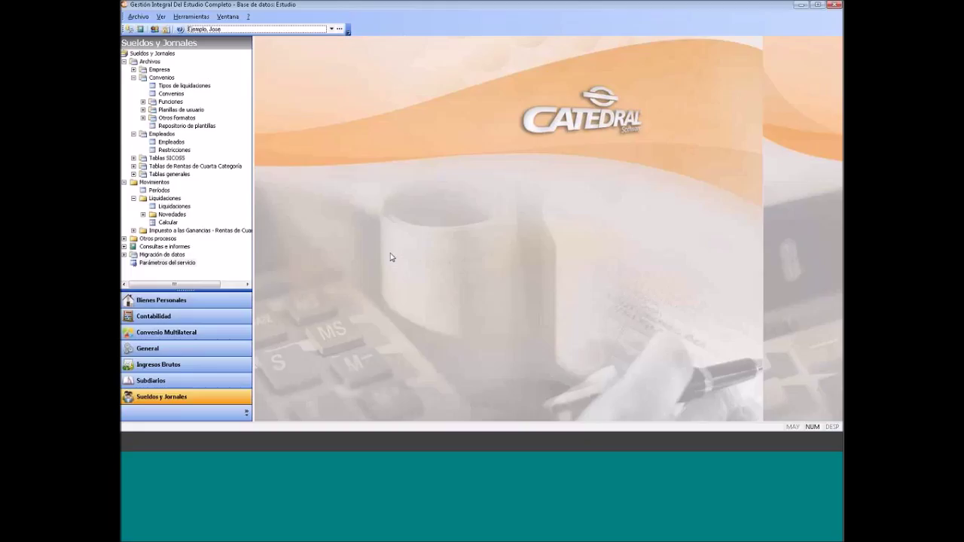